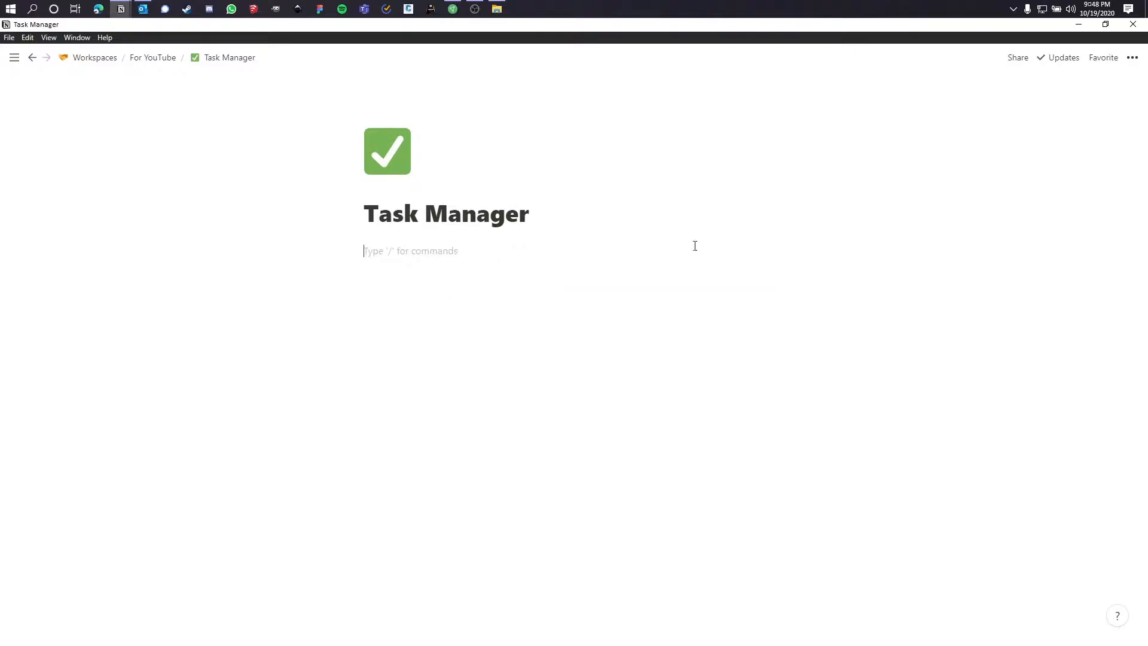
- Switch the page to full width and add a Heading 1 reading "Smart Lists" below the title
{"action": "left_click", "coordinate": [1132, 57]}
{"action": "left_click", "coordinate": [1123, 160]}
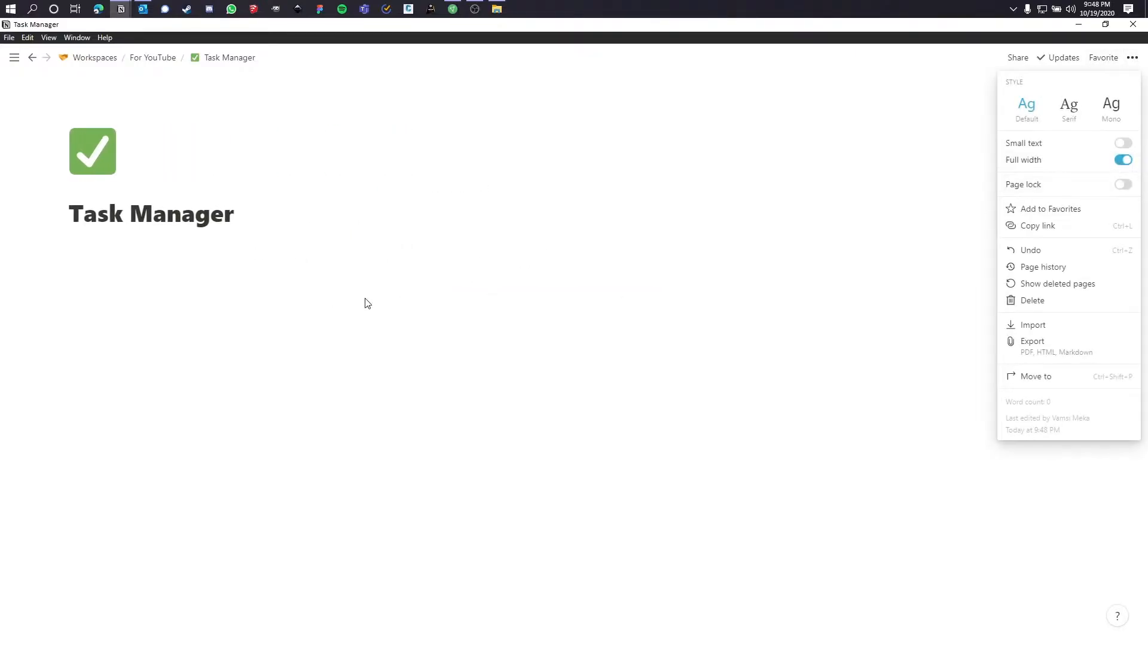
{"action": "left_click", "coordinate": [140, 286]}
{"action": "type", "text": "/h1"}
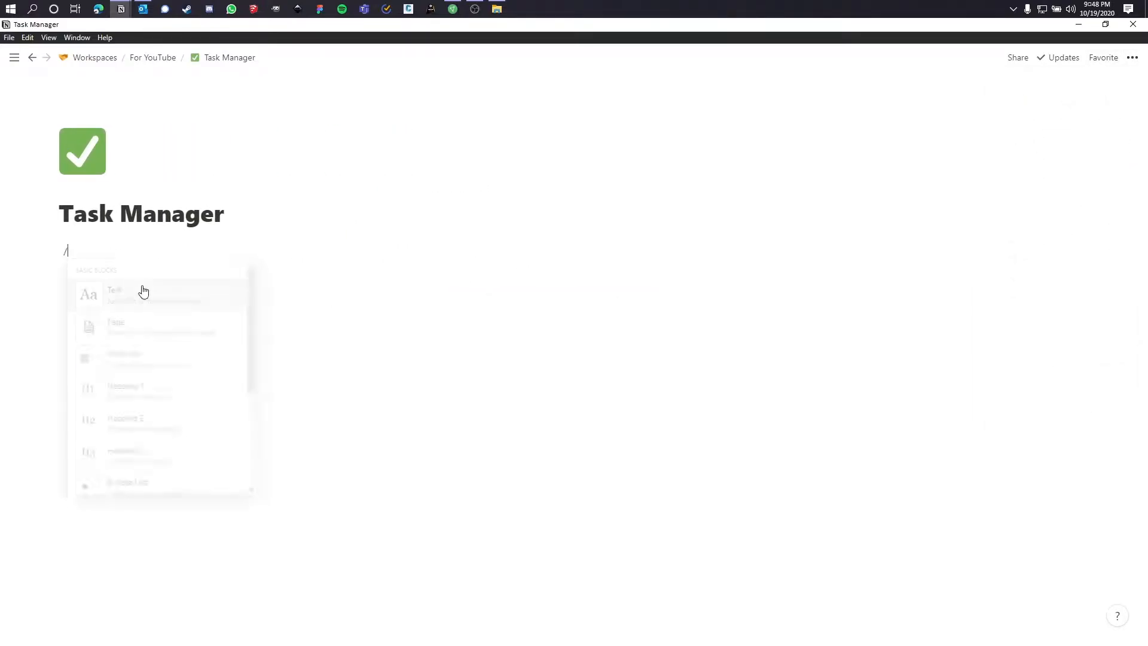
{"action": "key", "text": "Return"}
{"action": "type", "text": "Smart Lists"}
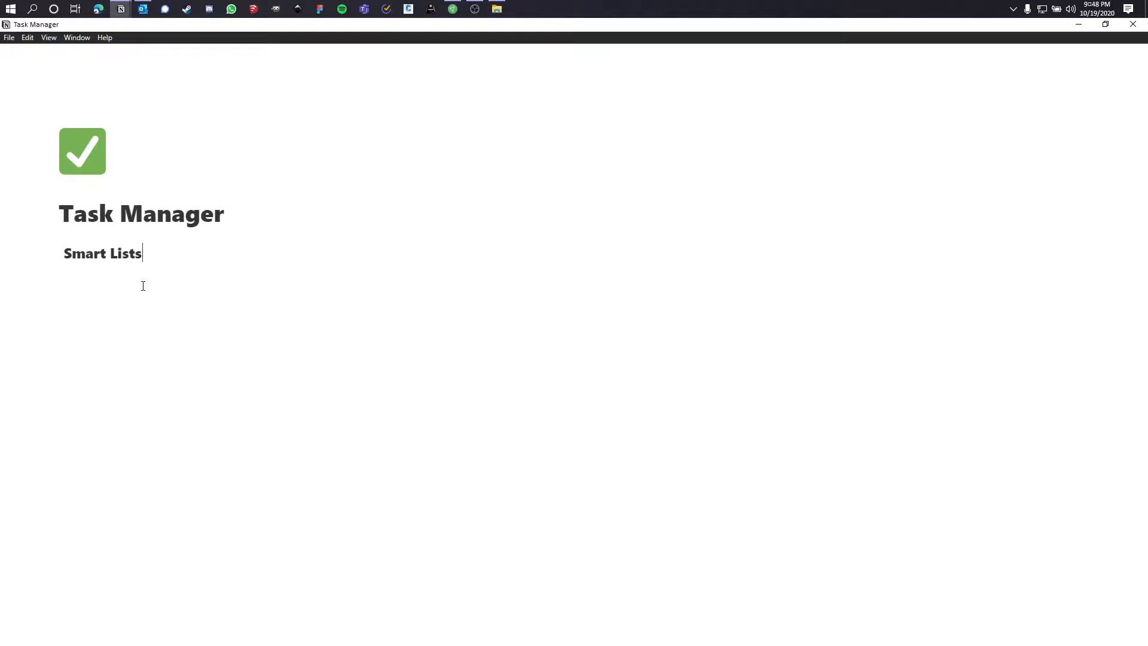
- Add a divider under the Smart Lists heading and create a wider second column beside it
{"action": "key", "text": "Return"}
{"action": "left_click_drag", "start_coordinate": [49, 283], "coordinate": [1091, 254]}
{"action": "left_click_drag", "start_coordinate": [55, 284], "coordinate": [399, 285]}
- Insert an inline table in the second column and title it "Tasks Database"
{"action": "left_click", "coordinate": [608, 261]}
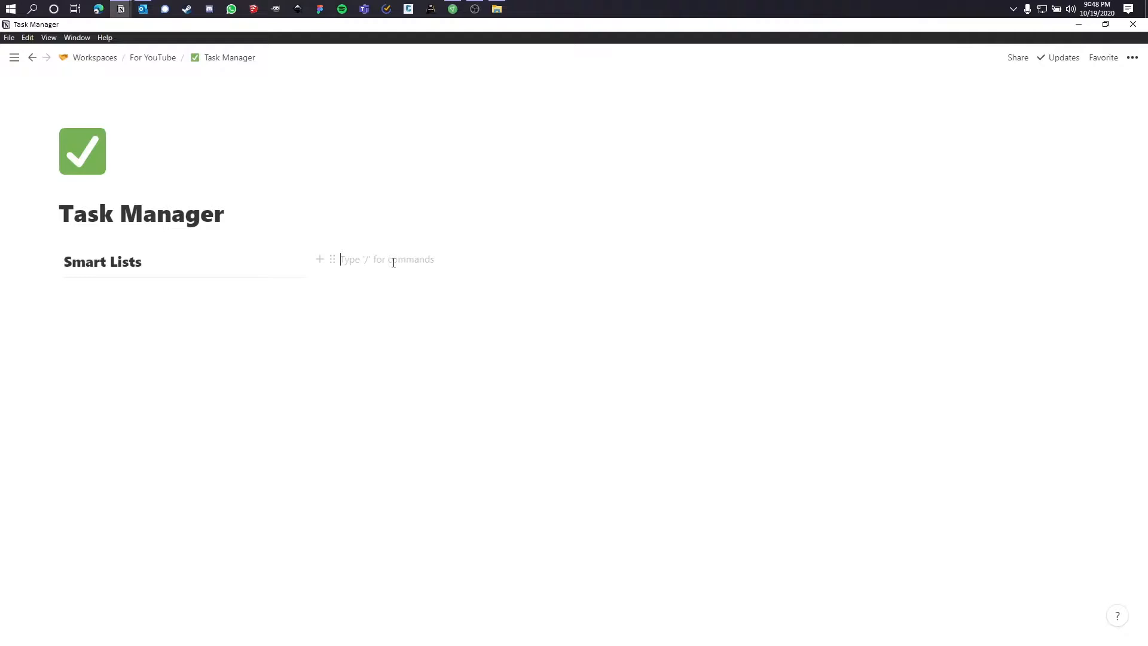
{"action": "type", "text": "/inline"}
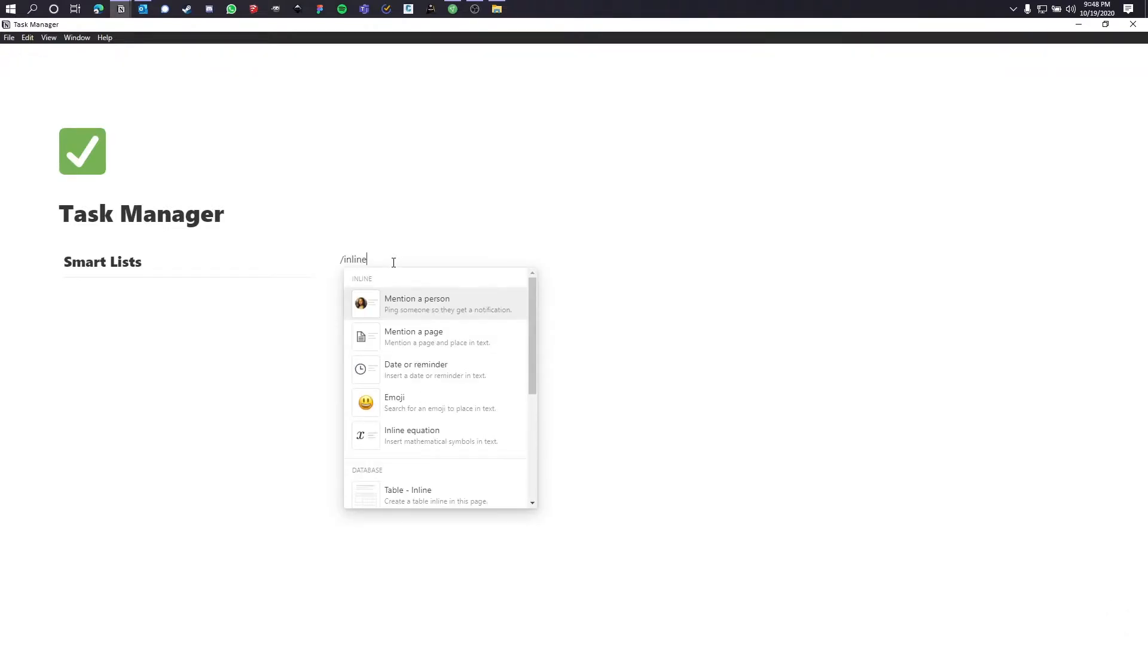
{"action": "left_click", "coordinate": [421, 493]}
{"action": "type", "text": "Ta"}
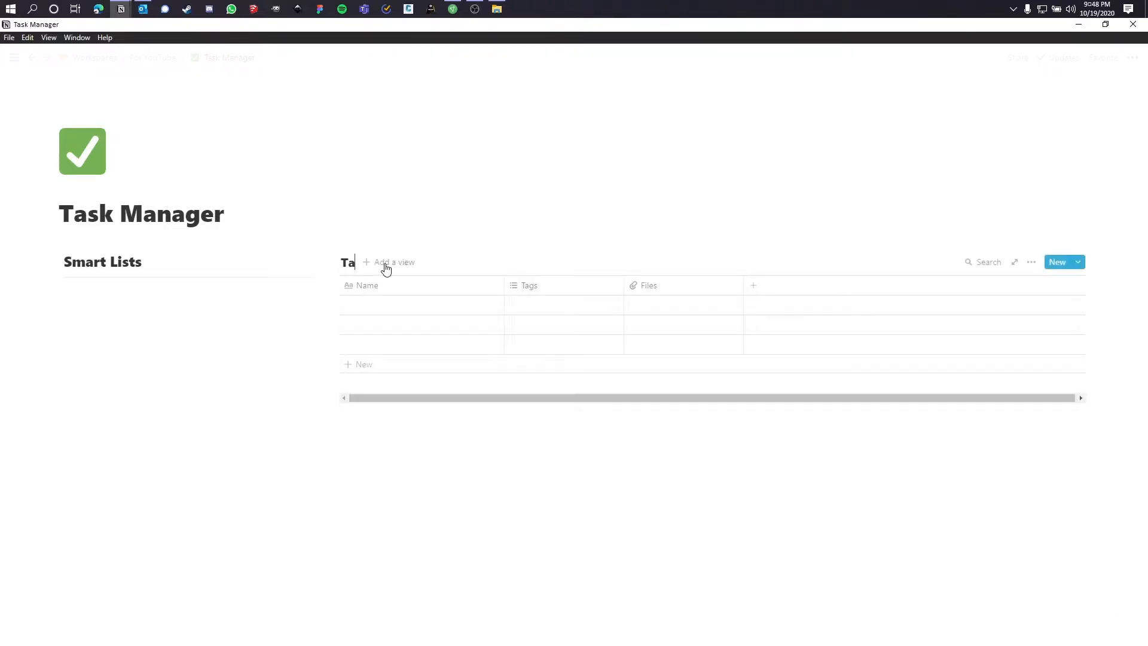
{"action": "type", "text": "sk Database"}
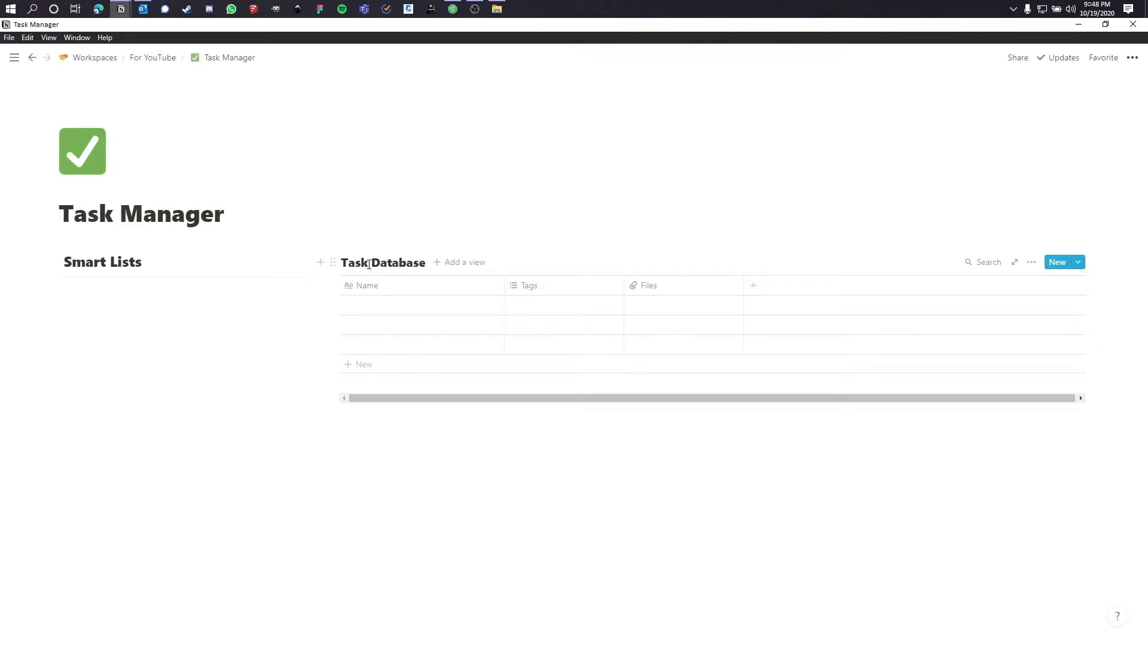
{"action": "left_click", "coordinate": [369, 263]}
{"action": "type", "text": "s"}
- Under Smart Lists, add separate lines for Inbox, Due Today, Due Tomorrow, Next 7 days and Assigned to me
{"action": "left_click", "coordinate": [81, 292]}
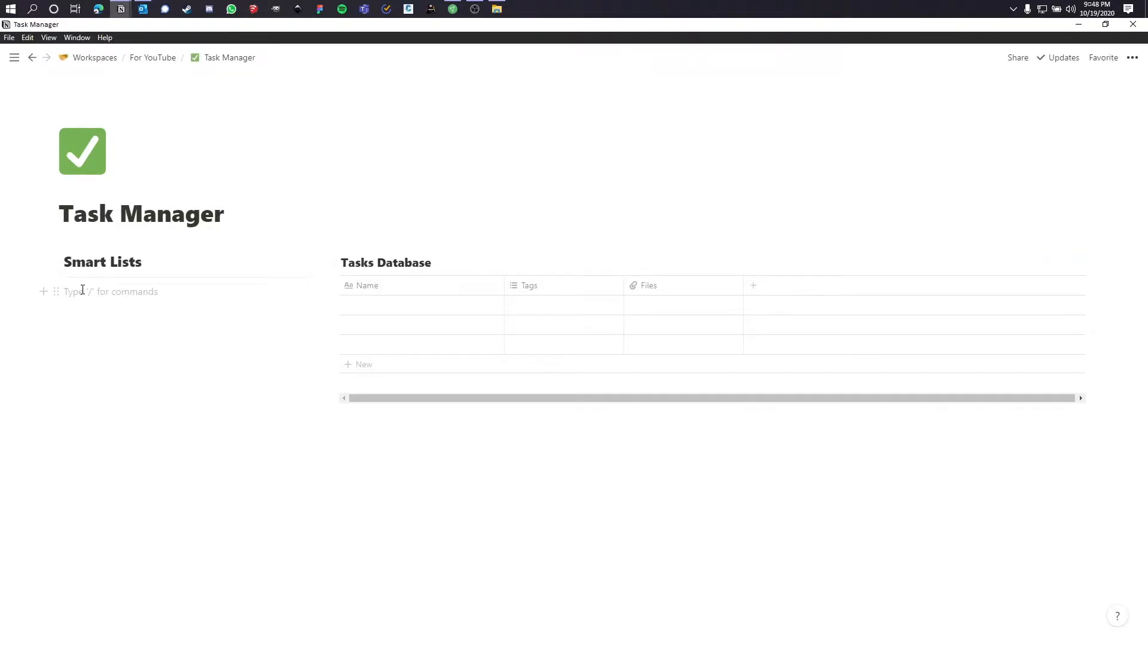
{"action": "type", "text": "In"}
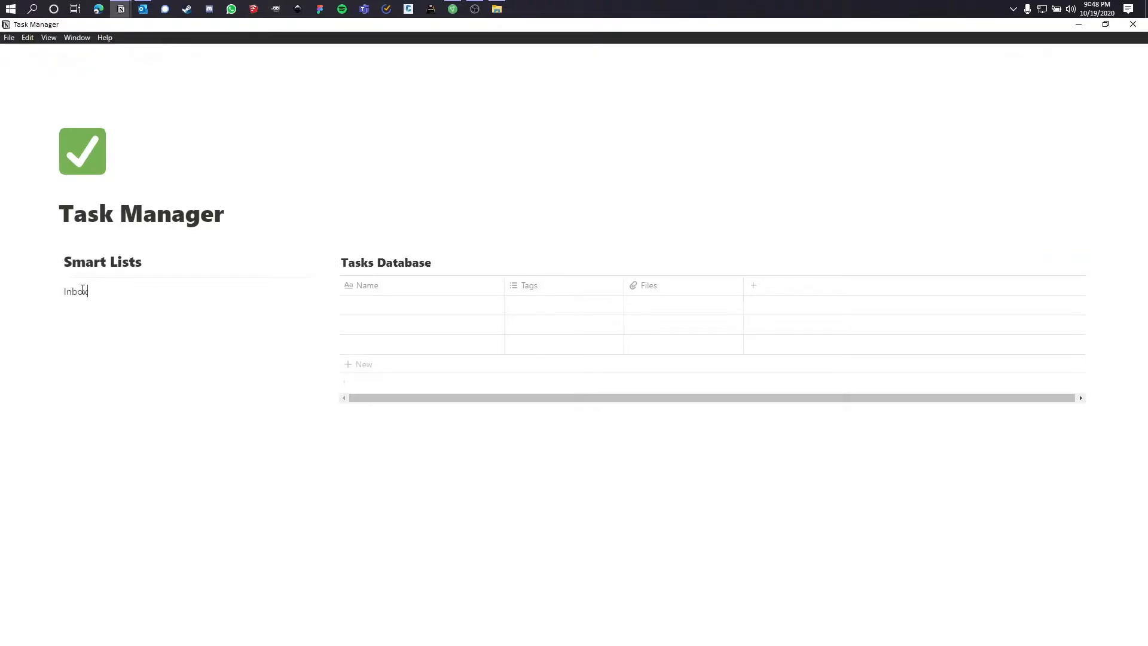
{"action": "type", "text": "box"}
{"action": "key", "text": "Return"}
{"action": "type", "text": "Due Today"}
{"action": "key", "text": "Return"}
{"action": "type", "text": "Due"}
{"action": "key", "text": "Return"}
{"action": "type", "text": "Next 7 da"}
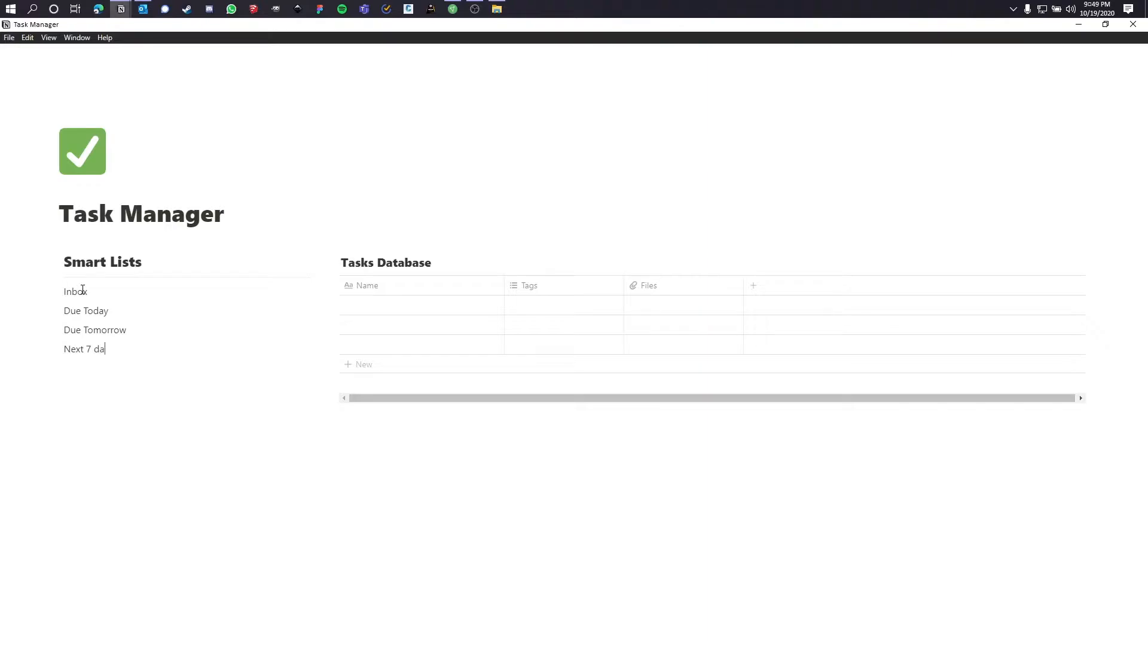
{"action": "type", "text": "ys"}
{"action": "key", "text": "Return"}
{"action": "type", "text": "Assigned to me"}
{"action": "key", "text": "Return"}
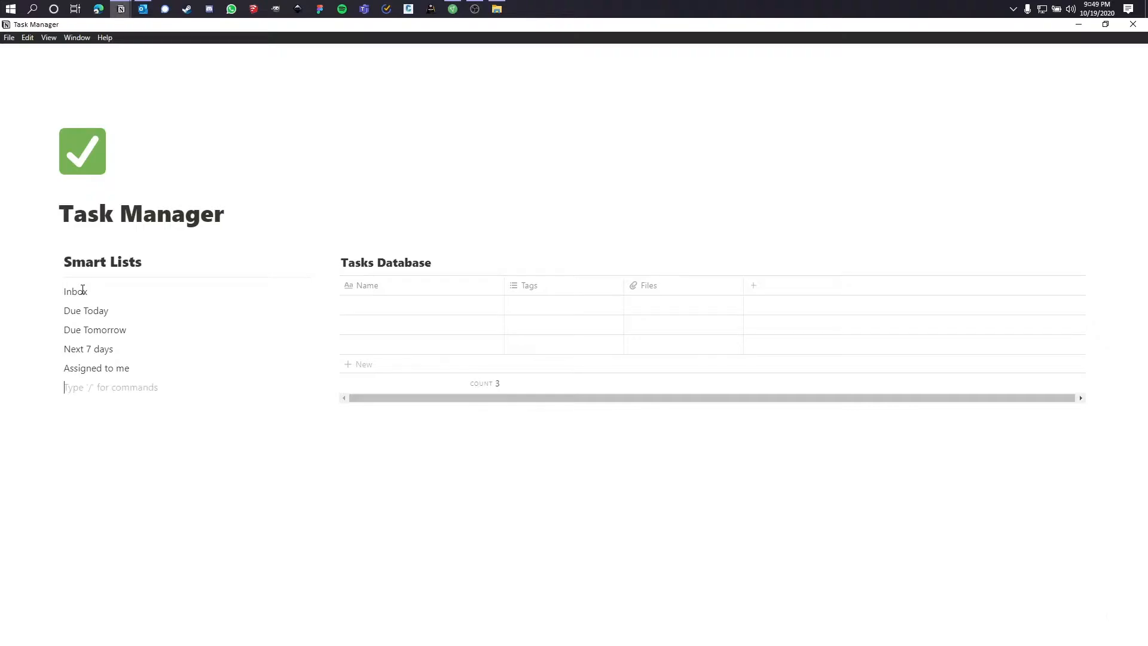
- Rename the table's Name property to "Task Name"
{"action": "left_click", "coordinate": [408, 288]}
{"action": "type", "text": "Task Name"}
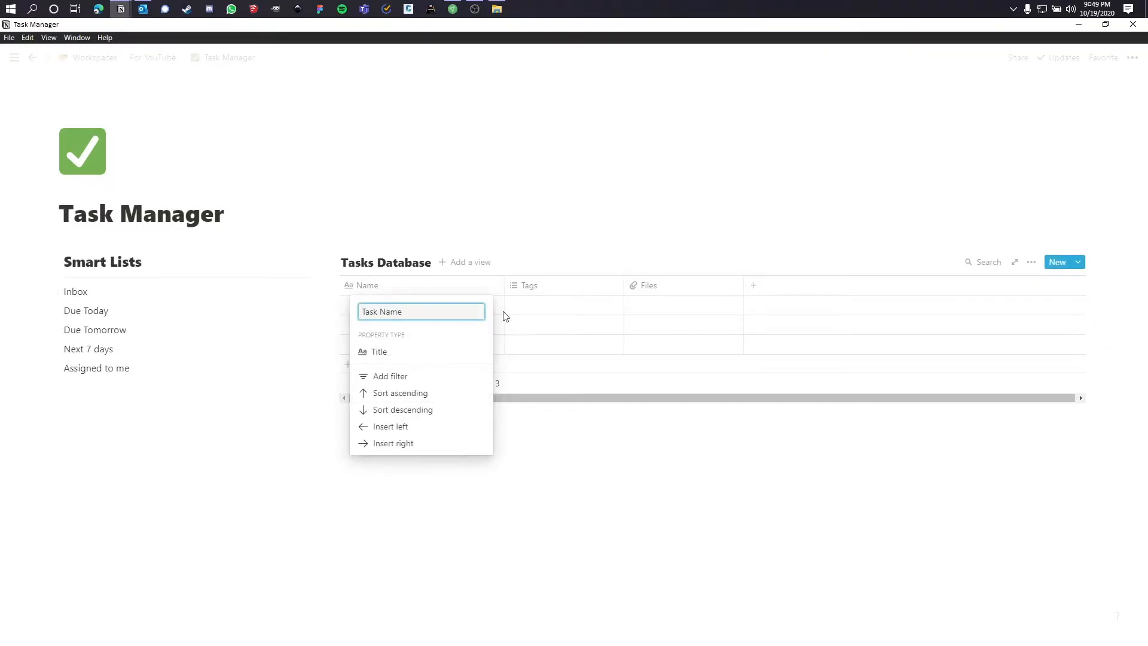
{"action": "left_click", "coordinate": [535, 309]}
- Rename the Tags property to "Description/comments" and change its type to Text
{"action": "left_click", "coordinate": [534, 287]}
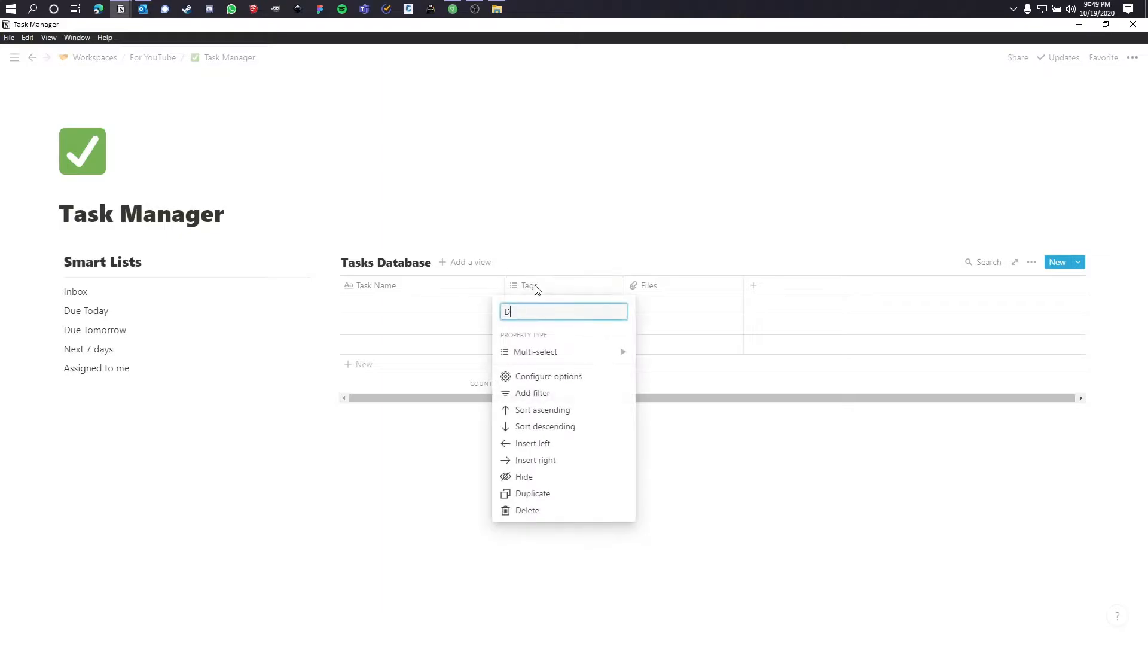
{"action": "type", "text": "Descriptio"}
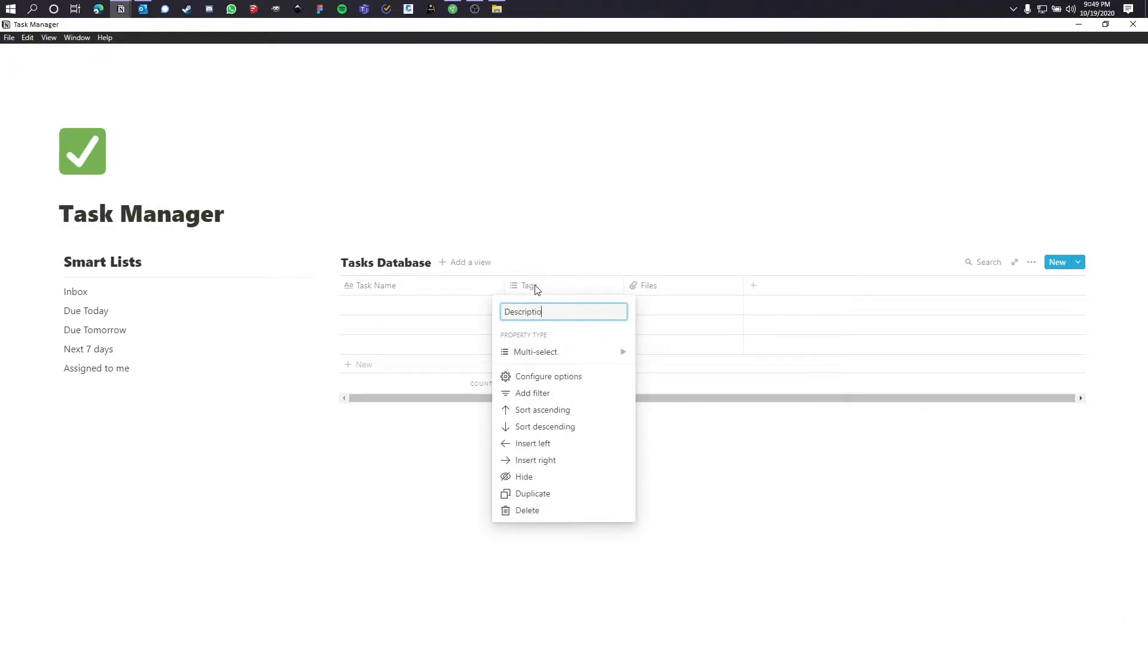
{"action": "type", "text": "n/comments"}
{"action": "left_click", "coordinate": [541, 353]}
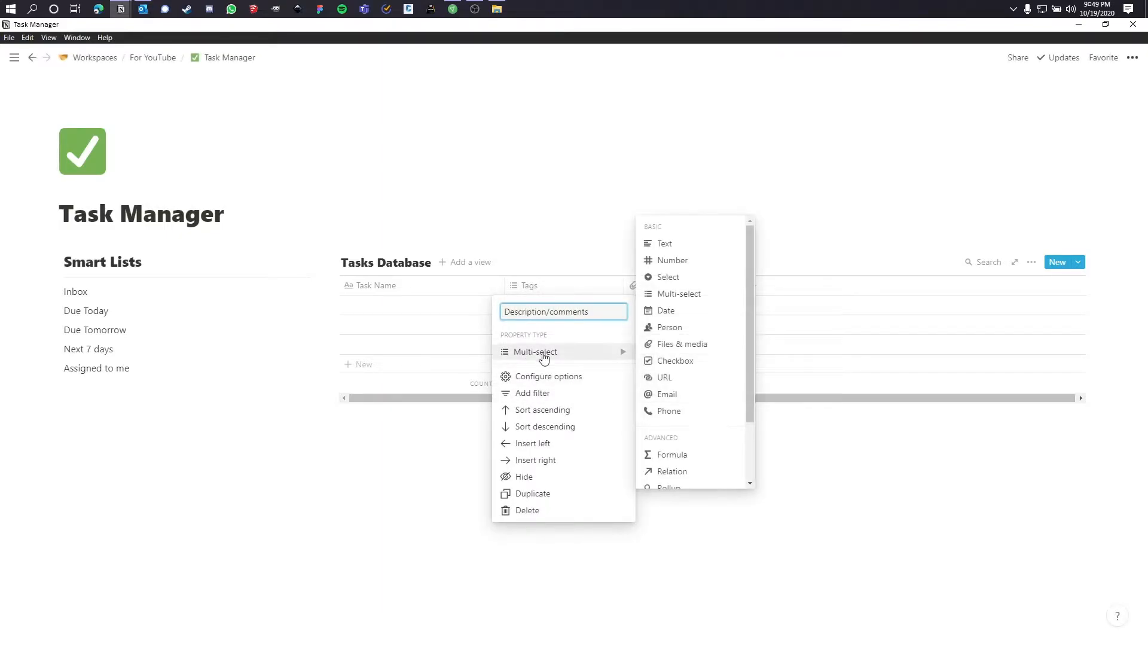
{"action": "left_click", "coordinate": [658, 248]}
{"action": "left_click", "coordinate": [595, 351]}
{"action": "left_click", "coordinate": [664, 242]}
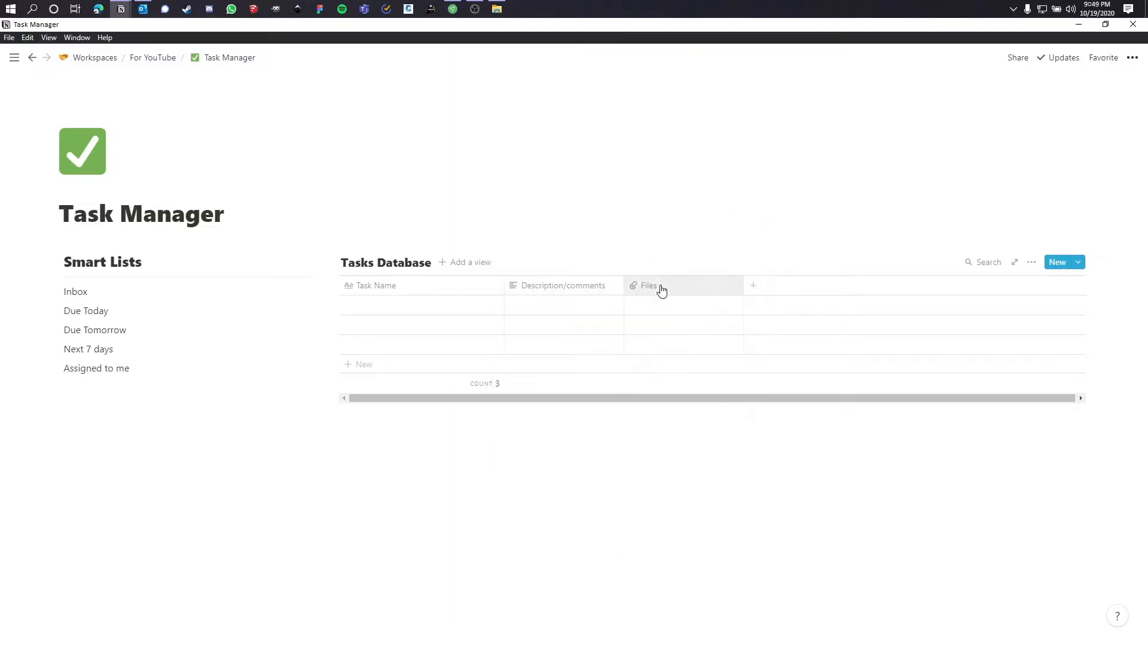
- Rename the Files property to "Projects" and change its type to Multi-select
{"action": "left_click", "coordinate": [660, 287]}
{"action": "type", "text": "Projec"}
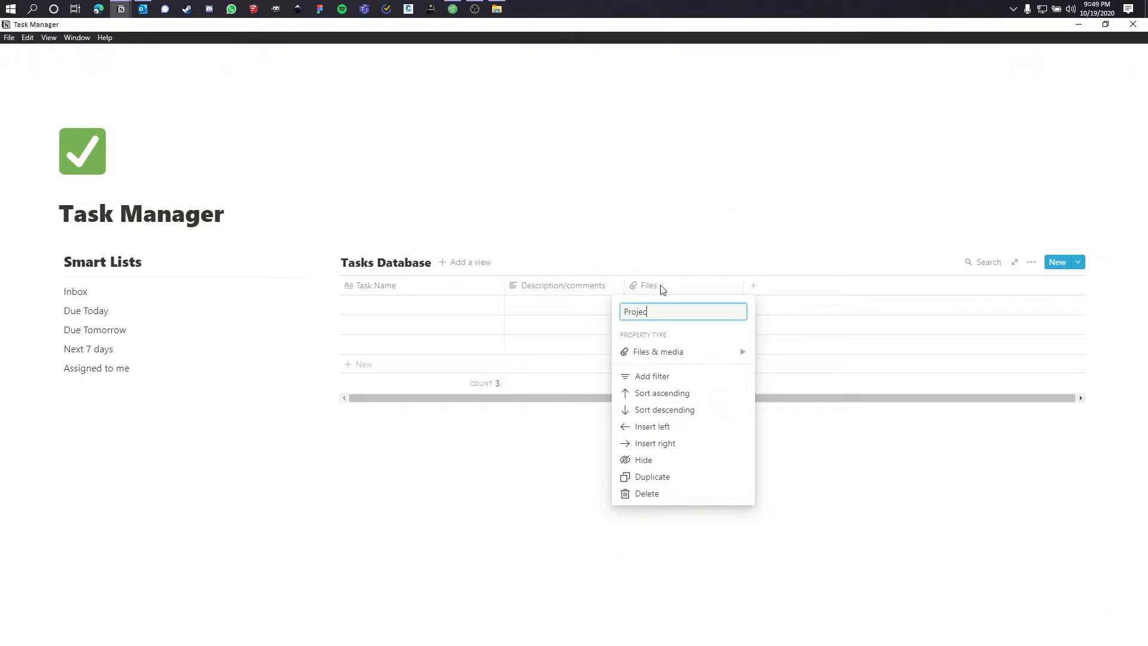
{"action": "type", "text": "ts"}
{"action": "left_click", "coordinate": [717, 351]}
{"action": "left_click", "coordinate": [810, 291]}
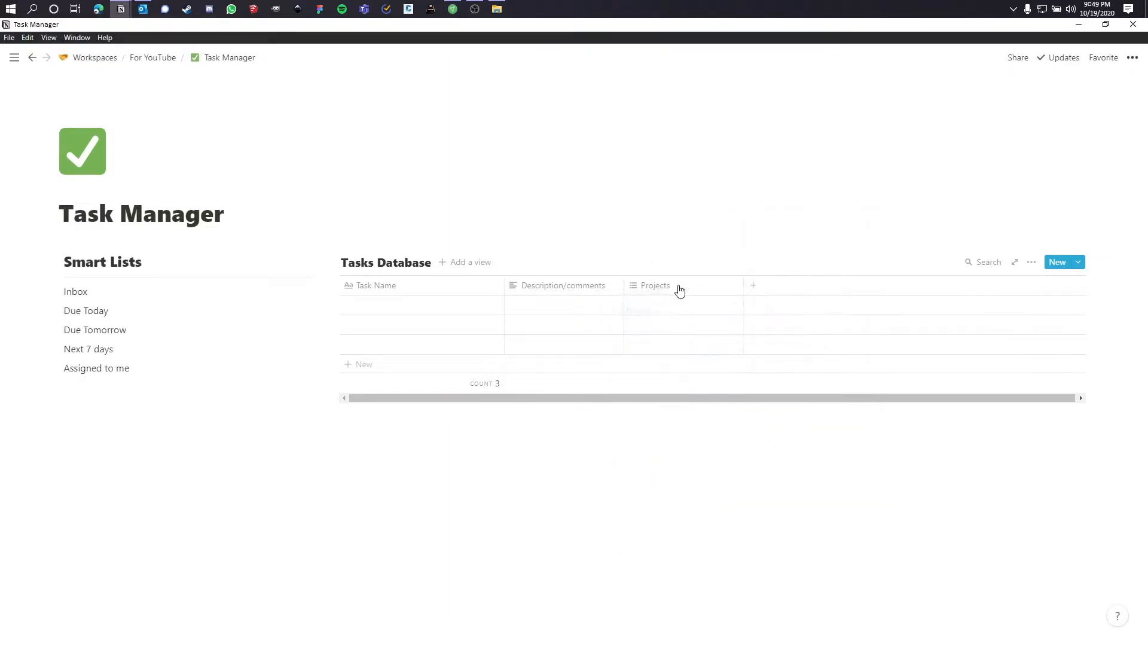
- Add a Select property named "Area" and narrow the Projects and Area columns
{"action": "left_click", "coordinate": [754, 286]}
{"action": "type", "text": "Area"}
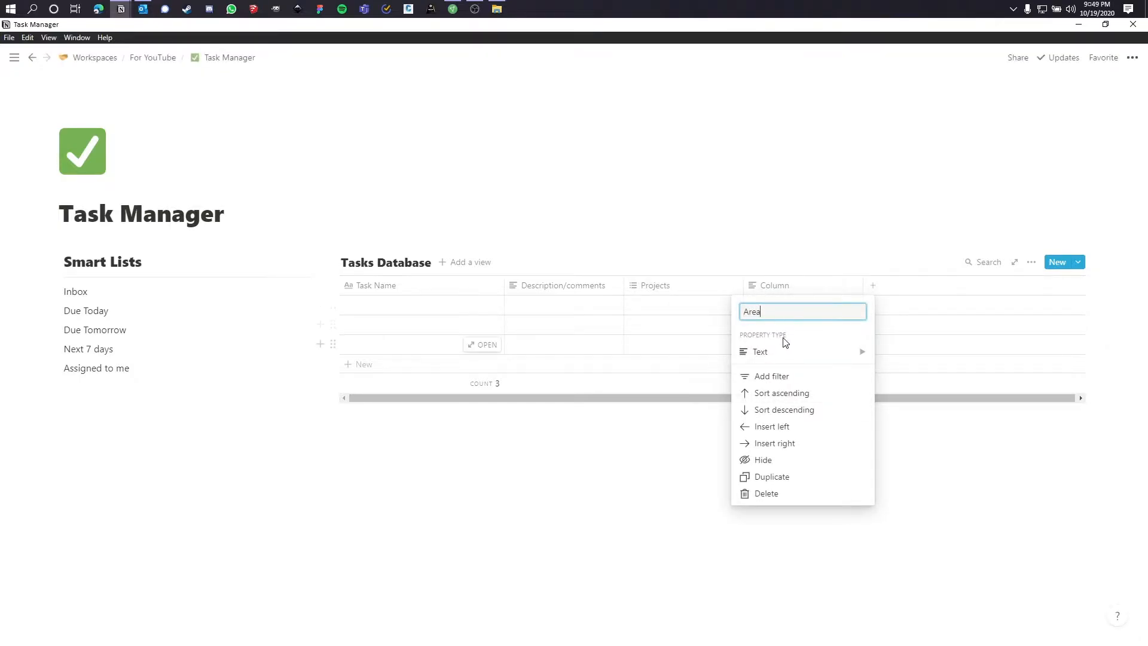
{"action": "mouse_move", "coordinate": [795, 350]}
{"action": "left_click", "coordinate": [905, 278]}
{"action": "mouse_move", "coordinate": [745, 290]}
{"action": "left_mouse_down"}
{"action": "mouse_move", "coordinate": [615, 295]}
{"action": "mouse_move", "coordinate": [669, 302]}
{"action": "mouse_move", "coordinate": [744, 287]}
{"action": "left_mouse_up"}
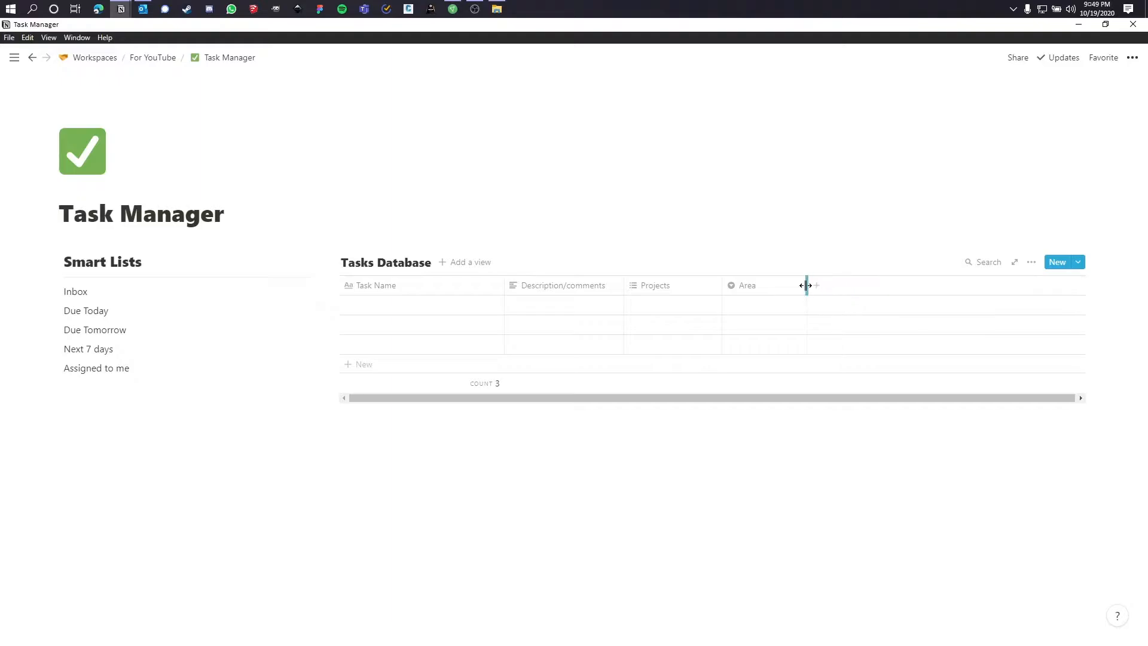
- Add a property named "Due Date" with the Date type after Area
{"action": "left_click", "coordinate": [808, 285]}
{"action": "type", "text": "Due"}
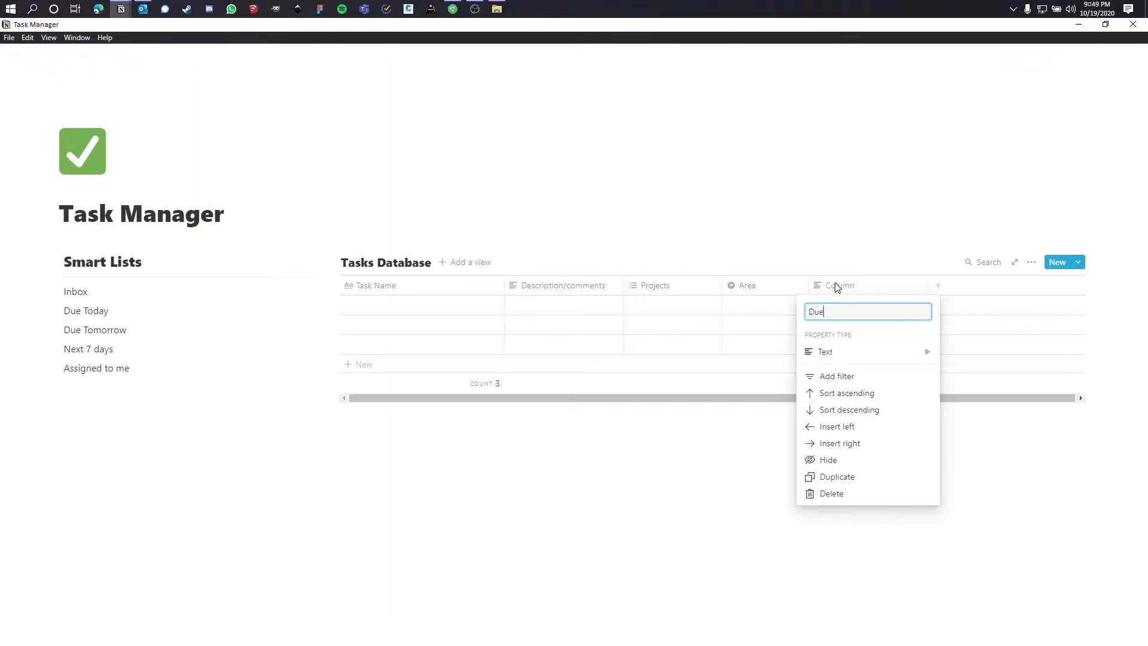
{"action": "type", "text": " Date"}
{"action": "left_click", "coordinate": [849, 351]}
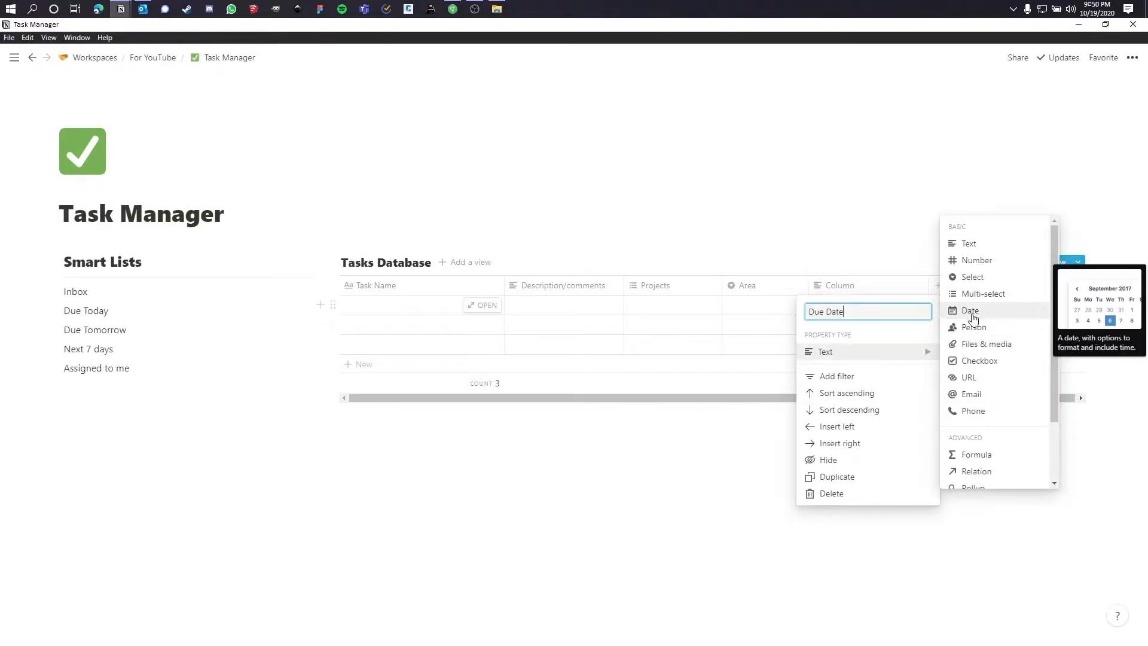
{"action": "left_click", "coordinate": [974, 310]}
- Add a property named "Assigned to" with the Person type after Due Date
{"action": "left_click", "coordinate": [948, 289]}
{"action": "type", "text": "As"}
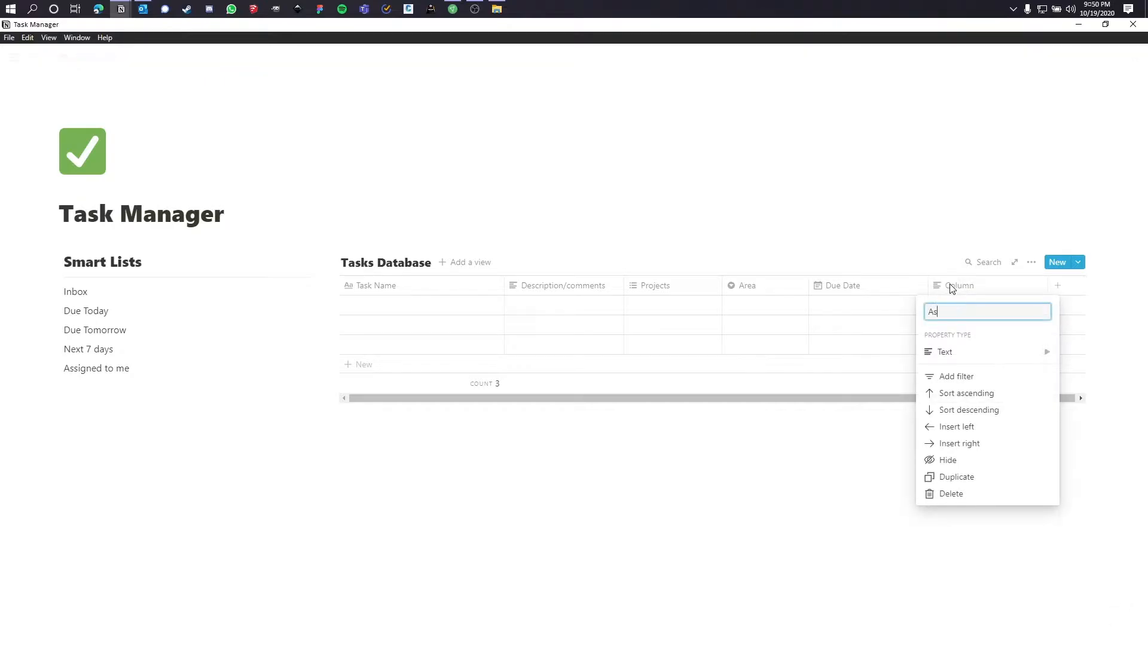
{"action": "type", "text": "signed to"}
{"action": "left_click", "coordinate": [951, 351]}
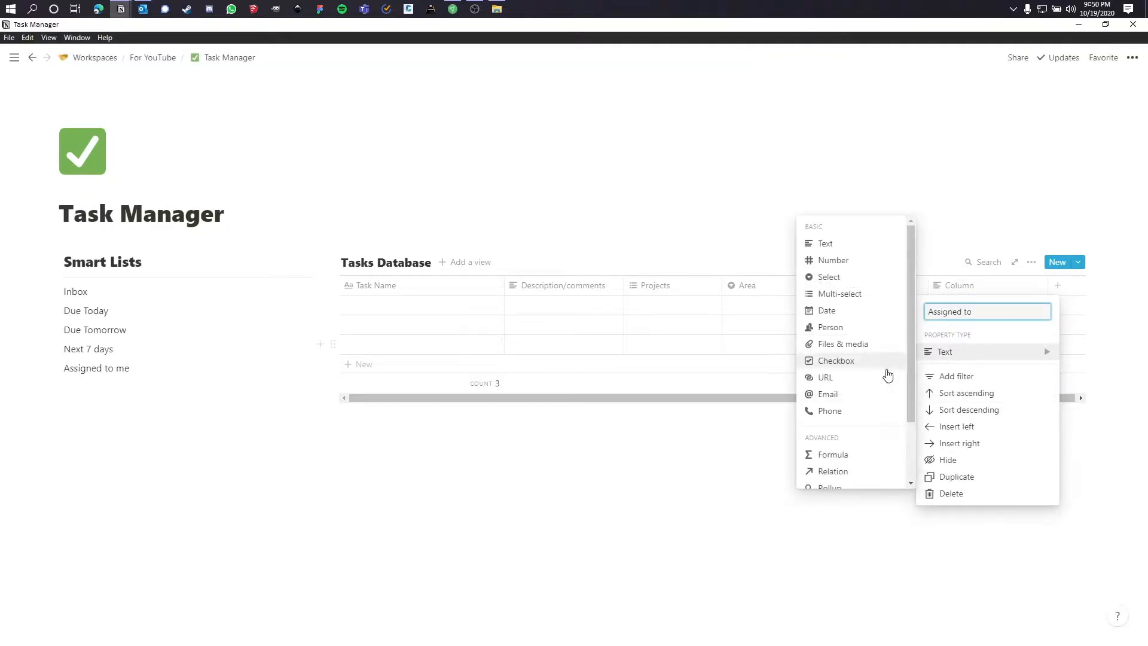
{"action": "scroll", "coordinate": [866, 406], "scroll_direction": "down", "scroll_amount": 5}
{"action": "scroll", "coordinate": [861, 431], "scroll_direction": "up", "scroll_amount": 5}
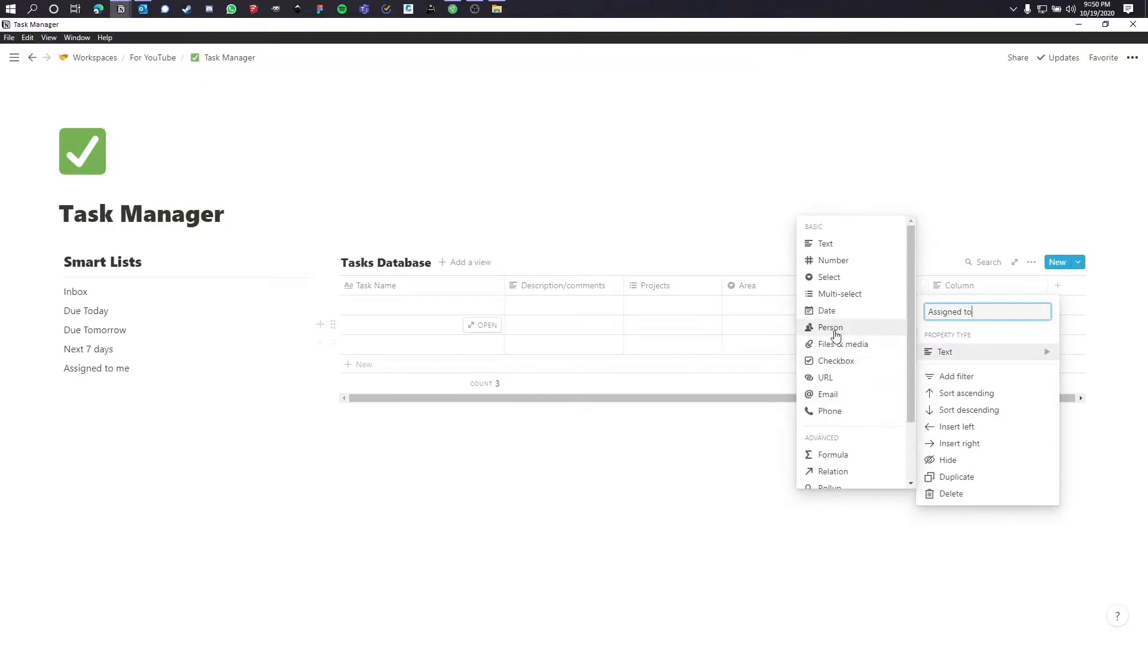
{"action": "left_click", "coordinate": [837, 328]}
- Add a property named "Status" with the Select type after Assigned to
{"action": "left_click", "coordinate": [1062, 287]}
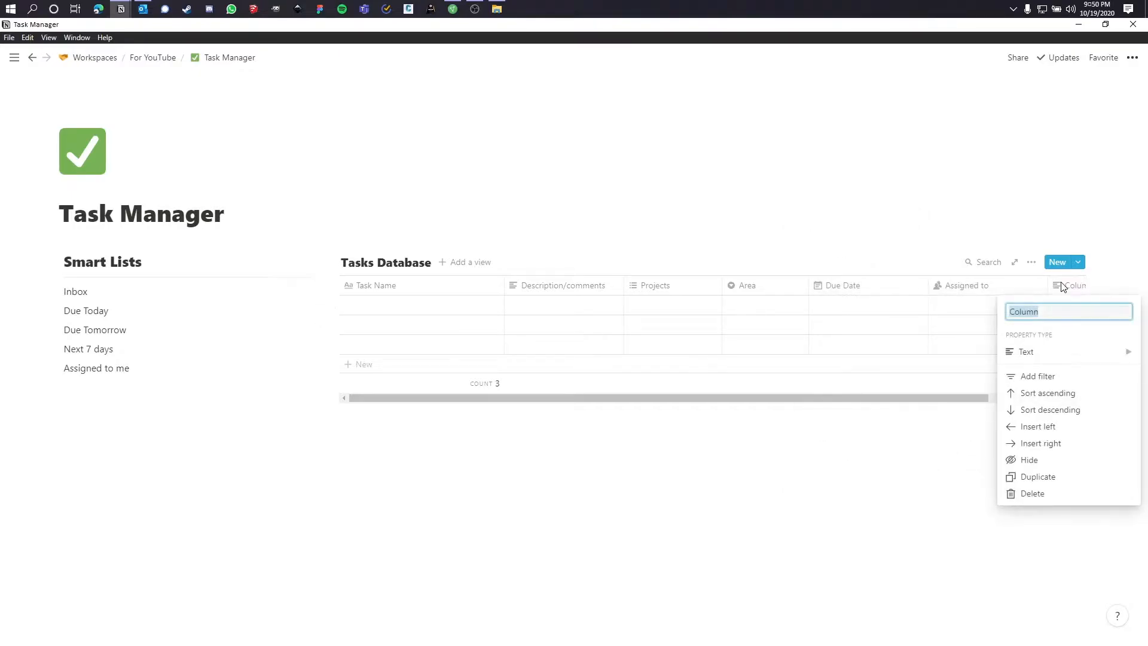
{"action": "type", "text": "Status"}
{"action": "left_click", "coordinate": [1061, 354]}
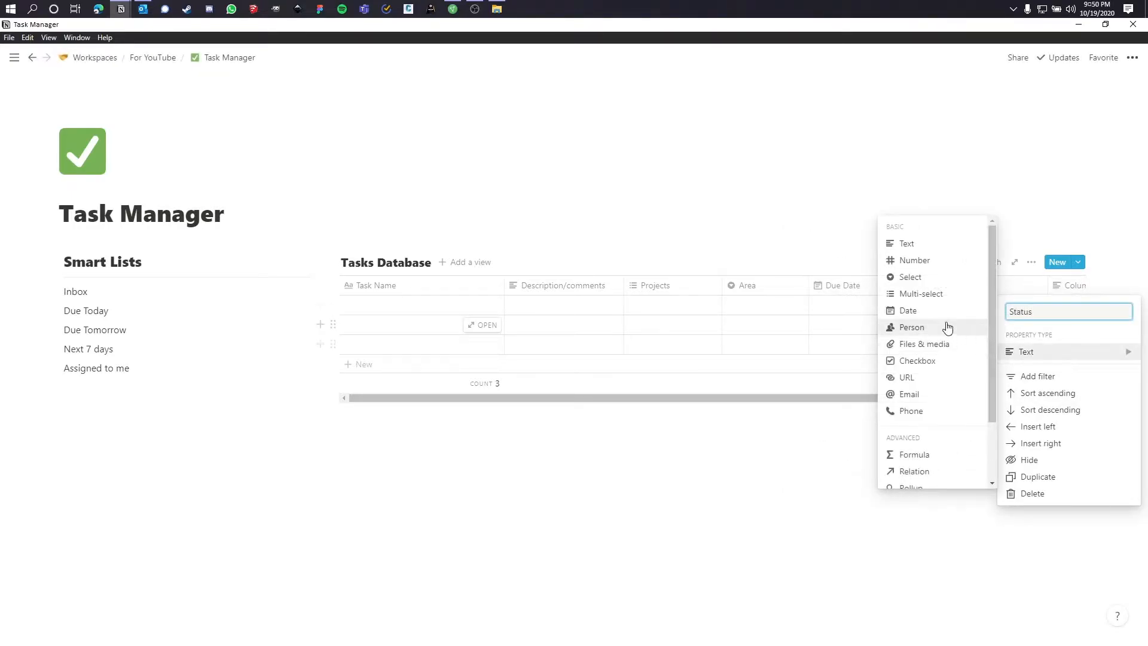
{"action": "left_click", "coordinate": [932, 279]}
- Narrow the columns from Projects through Status so that they just fit their headers
{"action": "left_click_drag", "start_coordinate": [927, 286], "coordinate": [681, 285]}
{"action": "left_click_drag", "start_coordinate": [889, 285], "coordinate": [874, 285]}
{"action": "left_click_drag", "start_coordinate": [992, 287], "coordinate": [935, 287]}
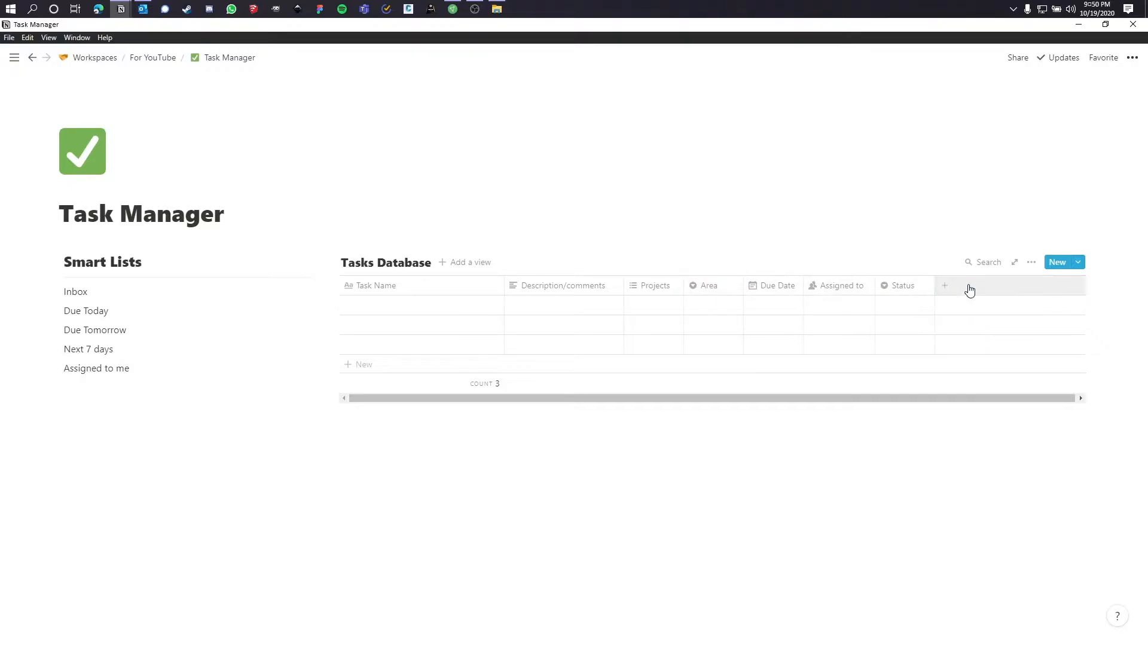
- Add a property named "Attachments" with the Files & media type after Status
{"action": "left_click", "coordinate": [968, 288]}
{"action": "type", "text": "Attachments"}
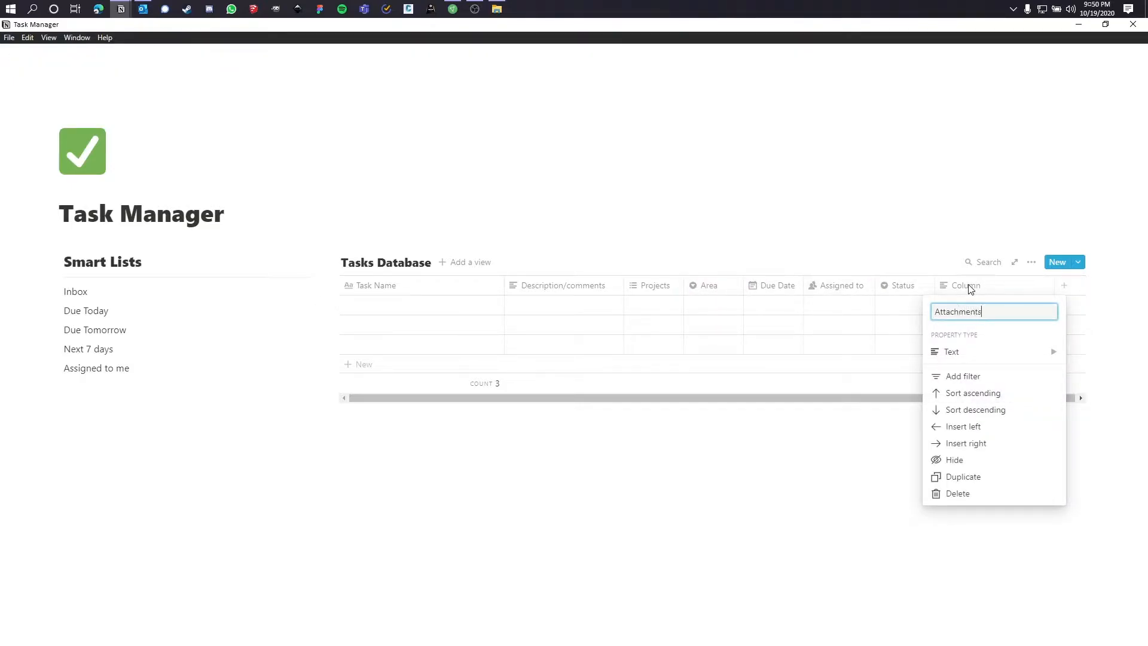
{"action": "left_click", "coordinate": [989, 353]}
{"action": "scroll", "coordinate": [860, 347], "scroll_direction": "down", "scroll_amount": 2}
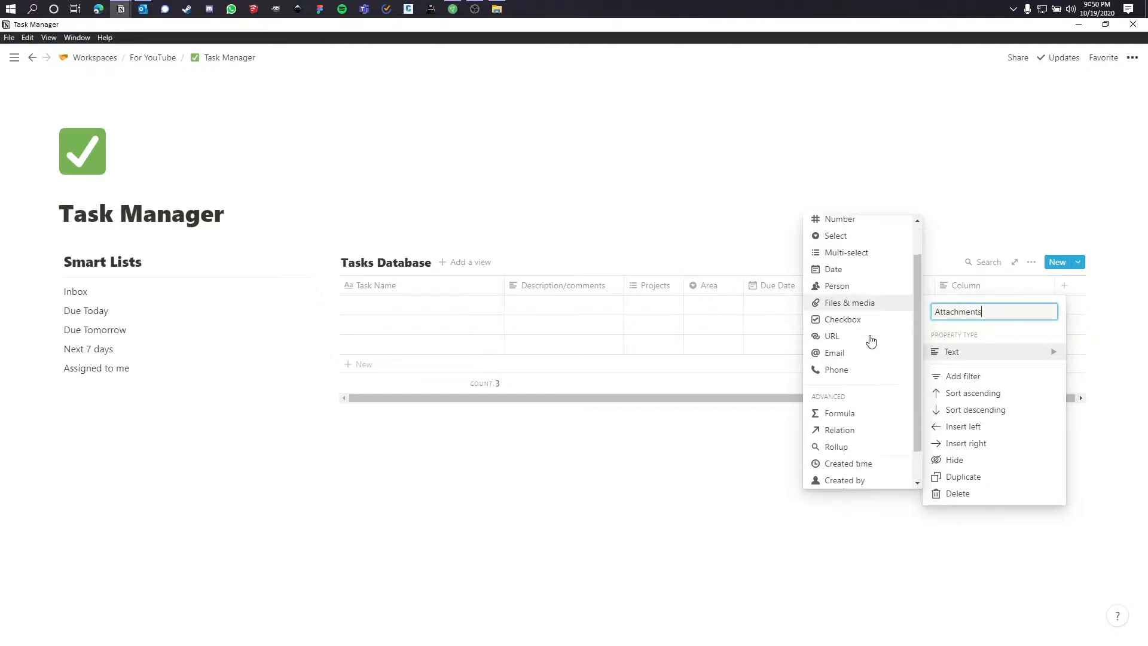
{"action": "scroll", "coordinate": [872, 385], "scroll_direction": "up", "scroll_amount": 3}
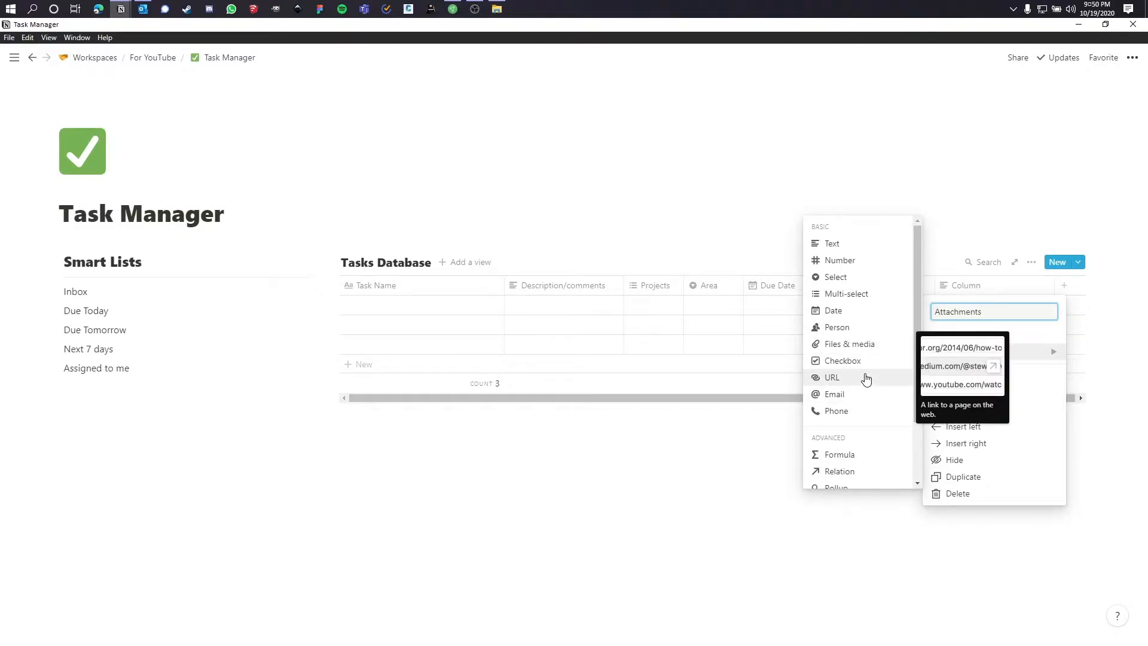
{"action": "left_click", "coordinate": [848, 344]}
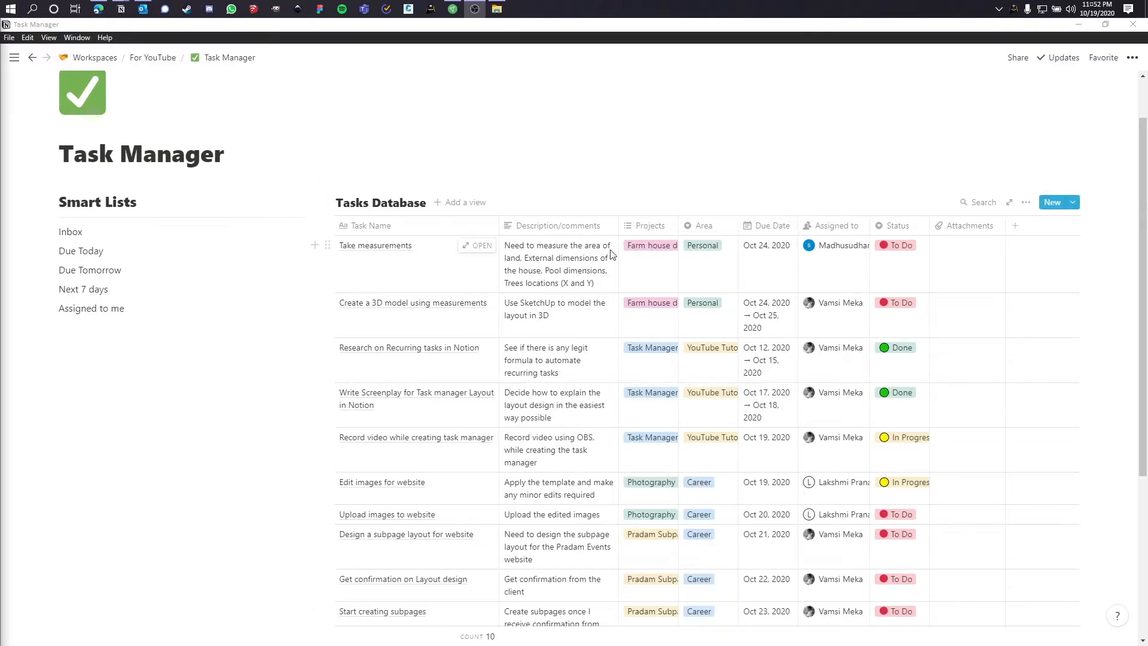
- Move the Status column directly after Task Name and adjust the column widths to suit their contents
{"action": "left_click_drag", "start_coordinate": [618, 226], "coordinate": [499, 225]}
{"action": "left_click_drag", "start_coordinate": [689, 590], "coordinate": [594, 597]}
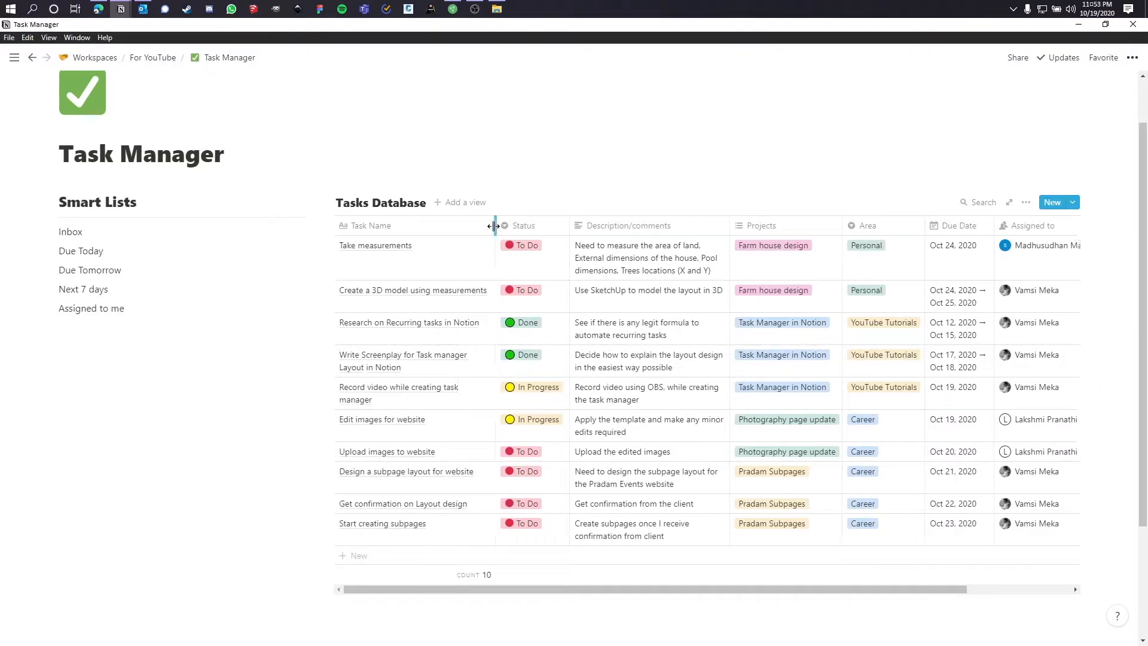
{"action": "left_click_drag", "start_coordinate": [494, 226], "coordinate": [480, 224]}
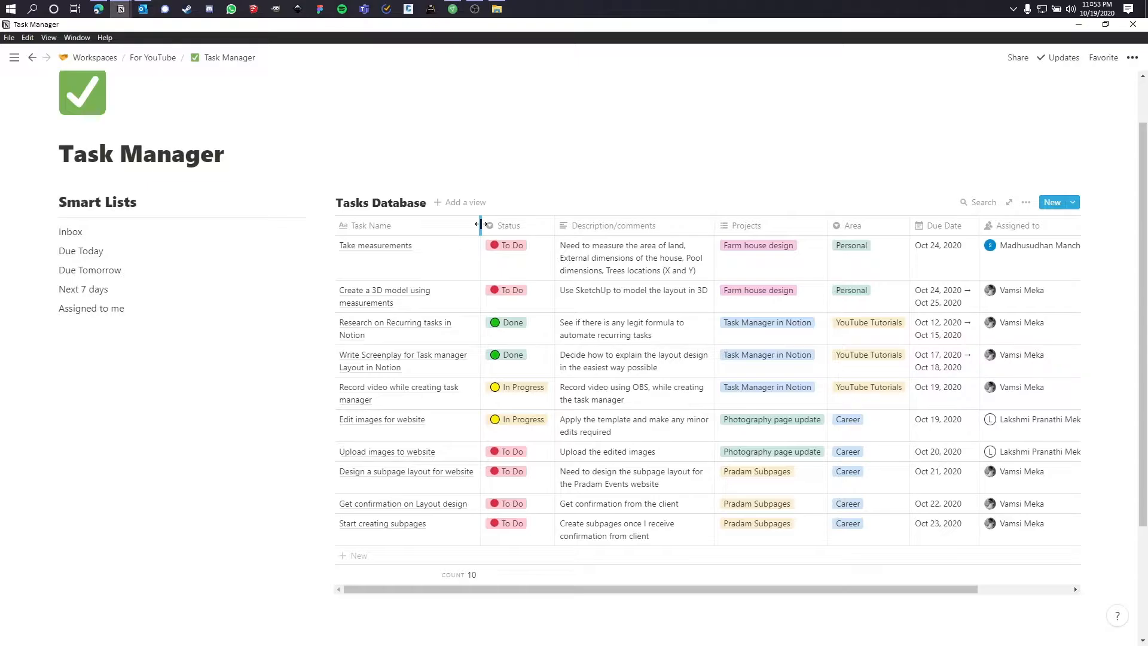
- Turn off cell wrapping for the Tasks Database table and switch it back on
{"action": "left_click", "coordinate": [1026, 202]}
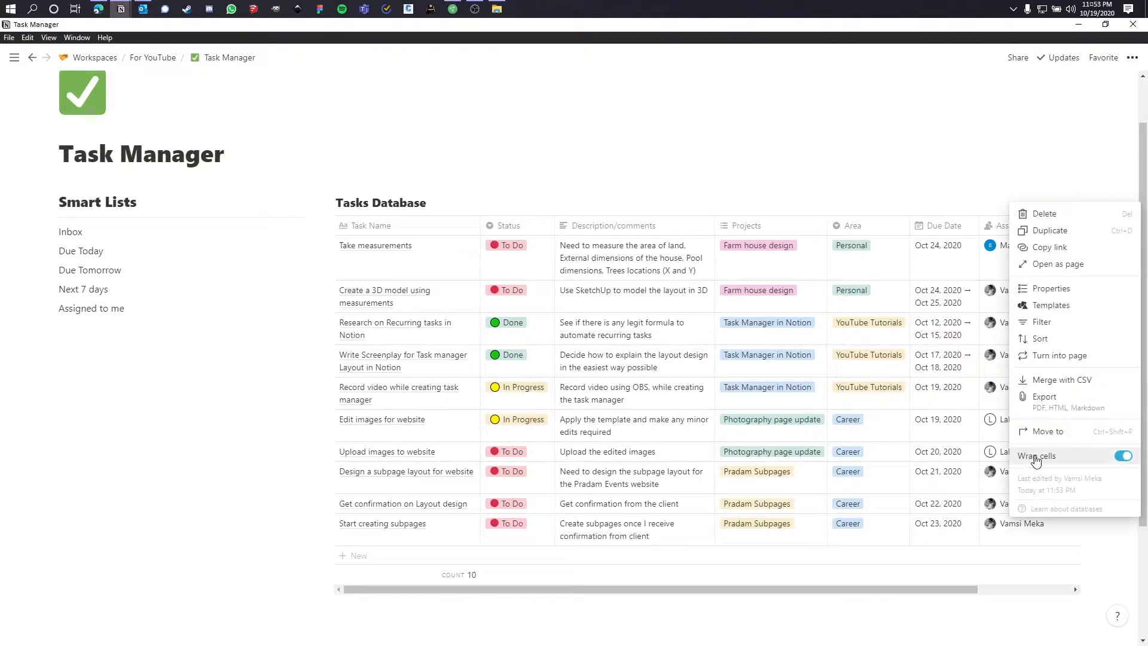
{"action": "left_click", "coordinate": [1122, 456]}
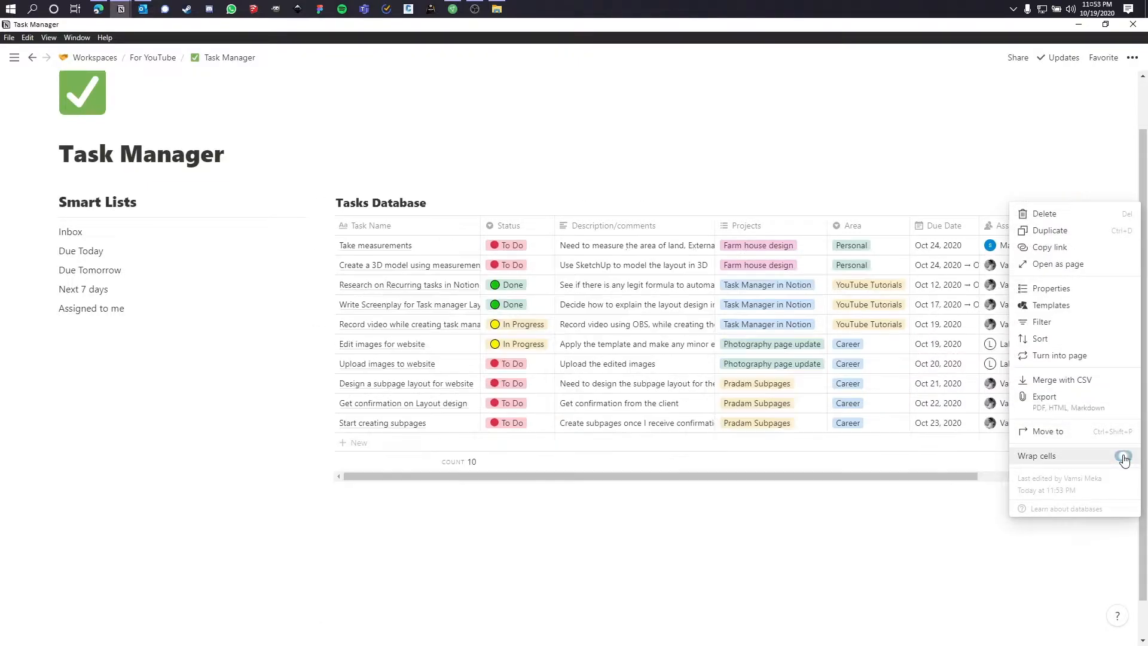
{"action": "left_click", "coordinate": [579, 523]}
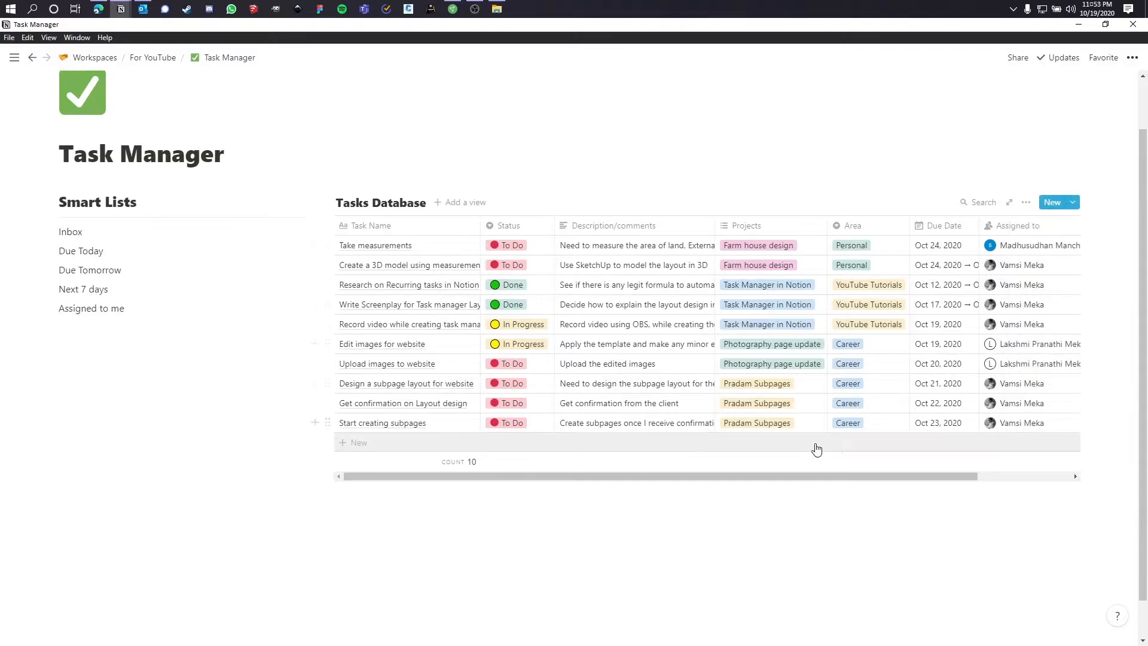
{"action": "left_click", "coordinate": [1026, 202]}
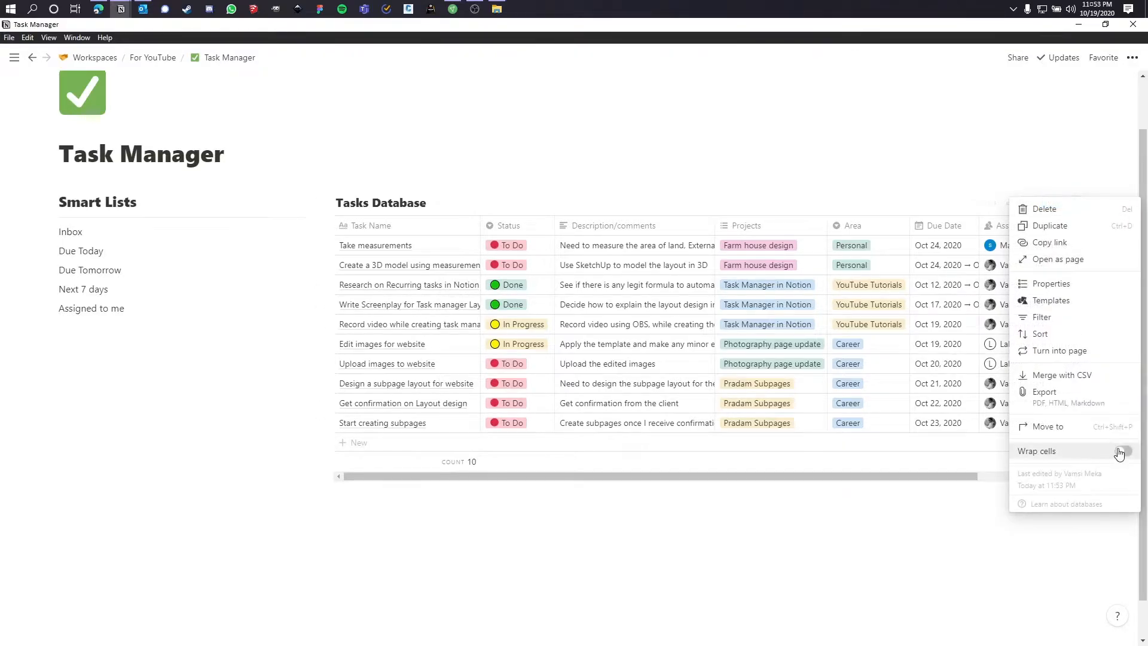
{"action": "left_click", "coordinate": [1122, 451]}
{"action": "left_click", "coordinate": [819, 553]}
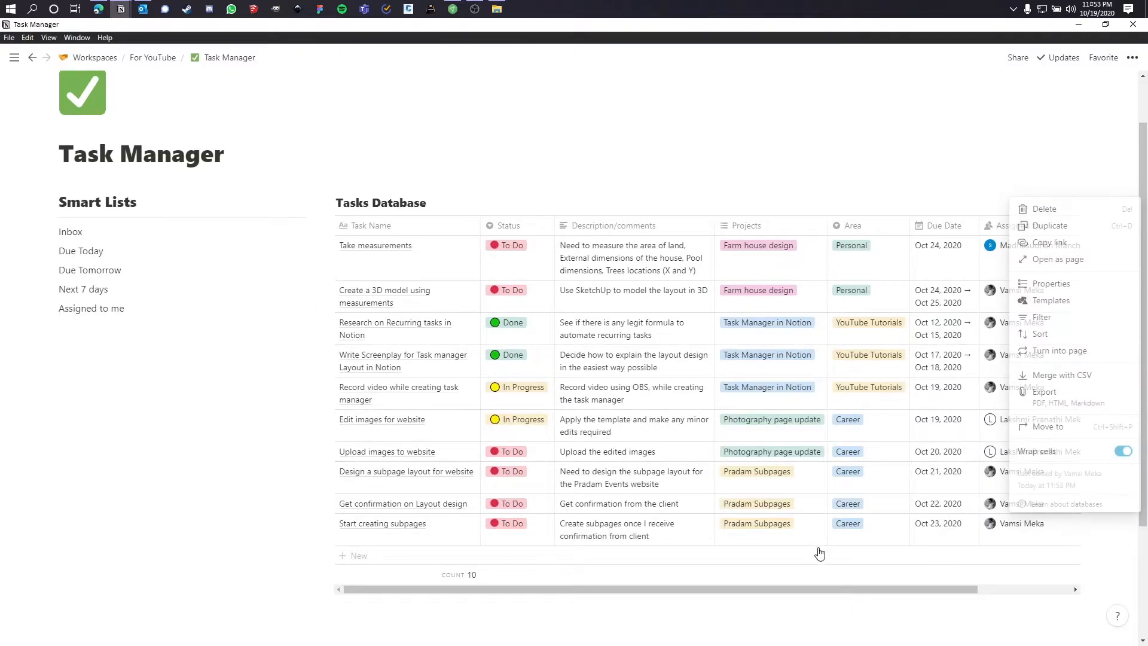
- Insert a red circle emoji in front of the name of the Status property's To Do option
{"action": "left_click", "coordinate": [529, 271]}
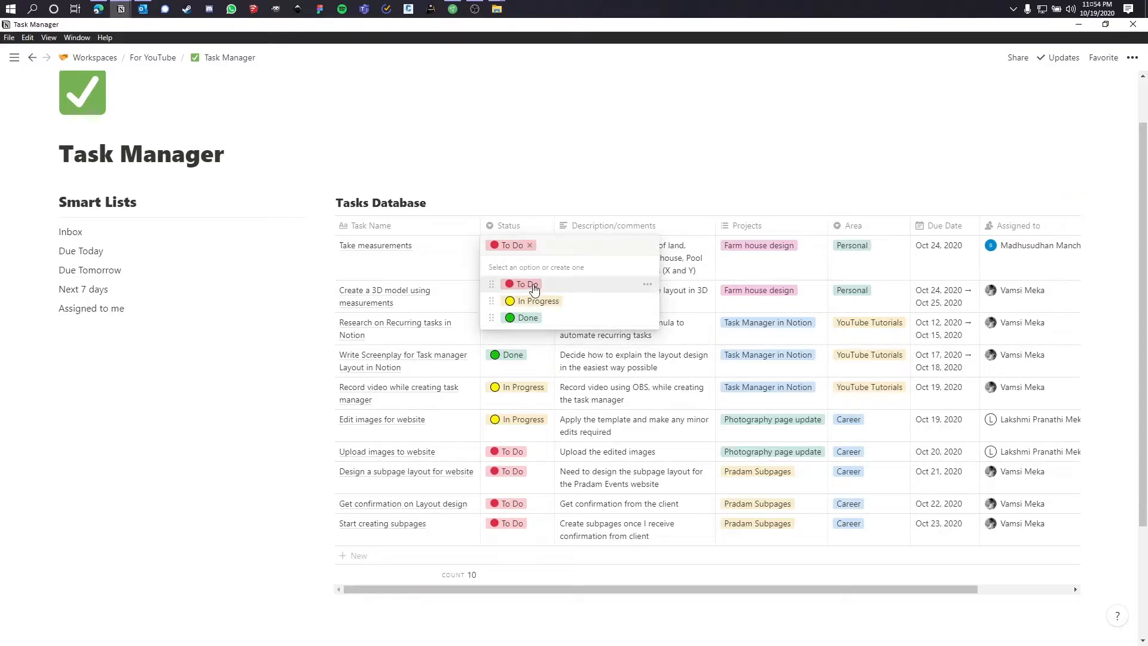
{"action": "left_click", "coordinate": [647, 286]}
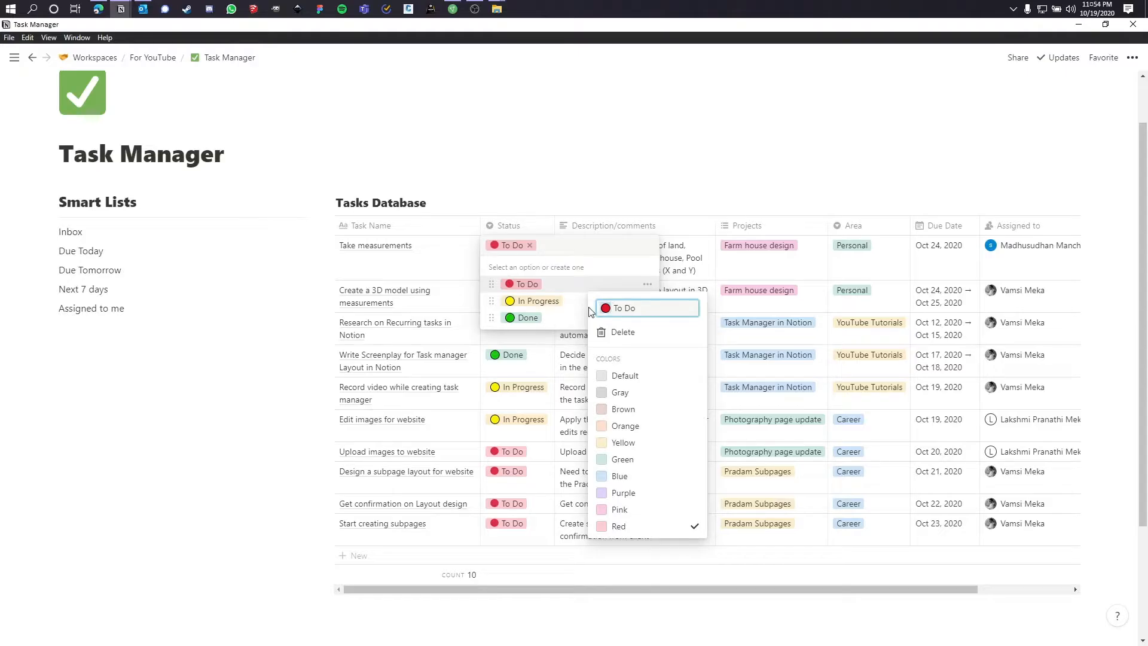
{"action": "key", "text": "super+period"}
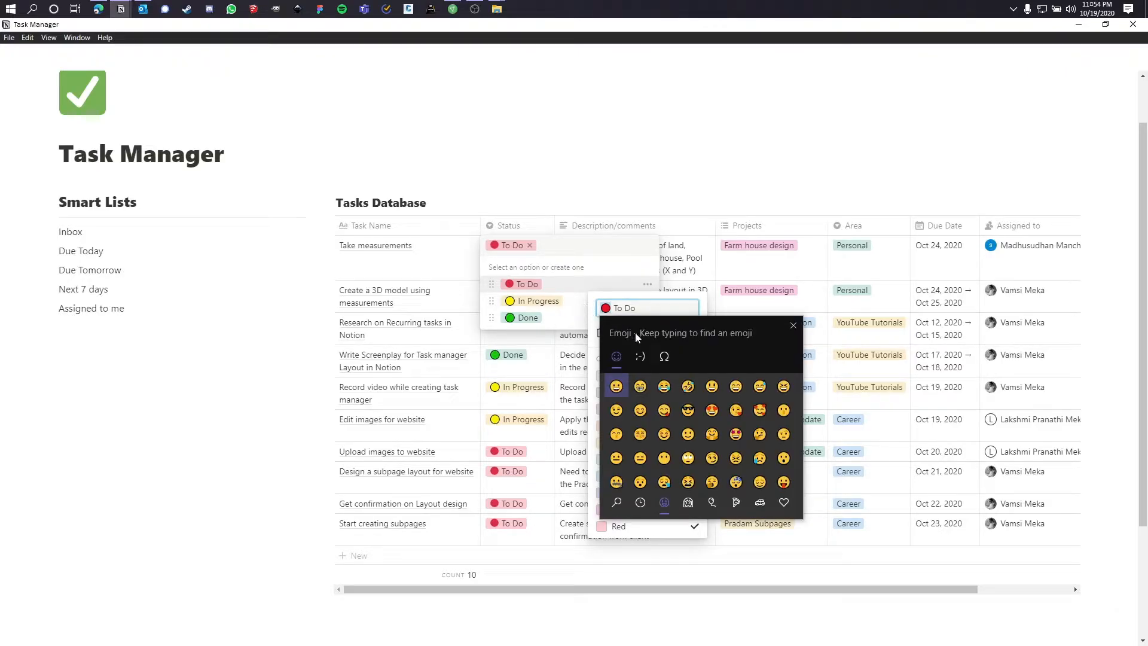
{"action": "type", "text": "circl"}
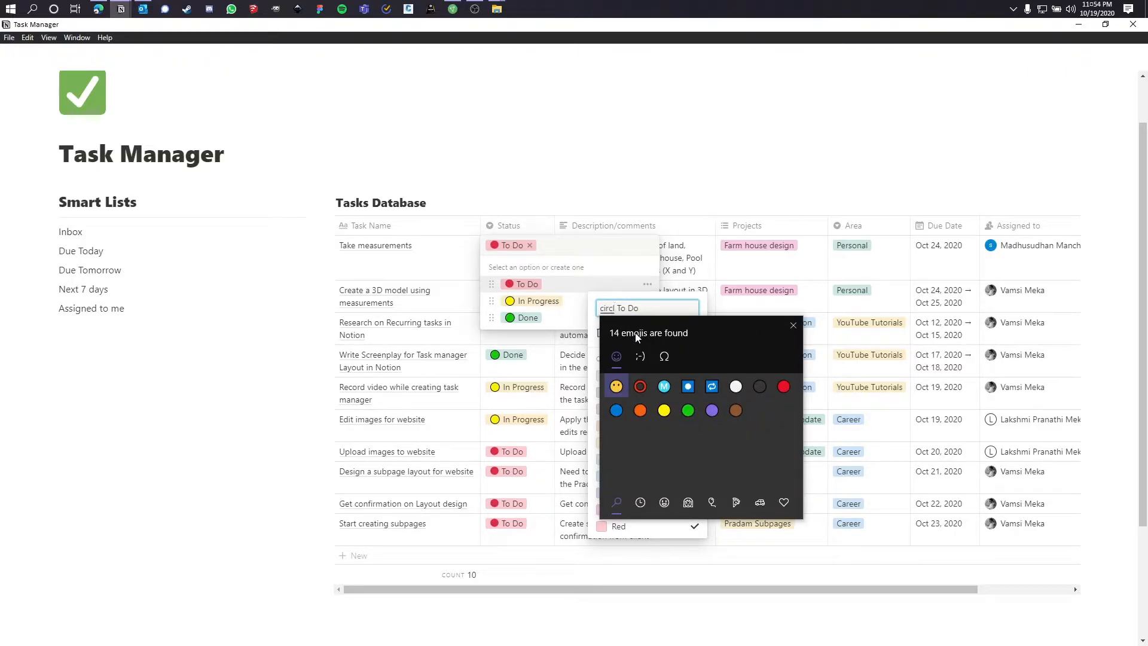
{"action": "left_click", "coordinate": [778, 389]}
{"action": "left_click", "coordinate": [651, 294]}
{"action": "left_click", "coordinate": [640, 264]}
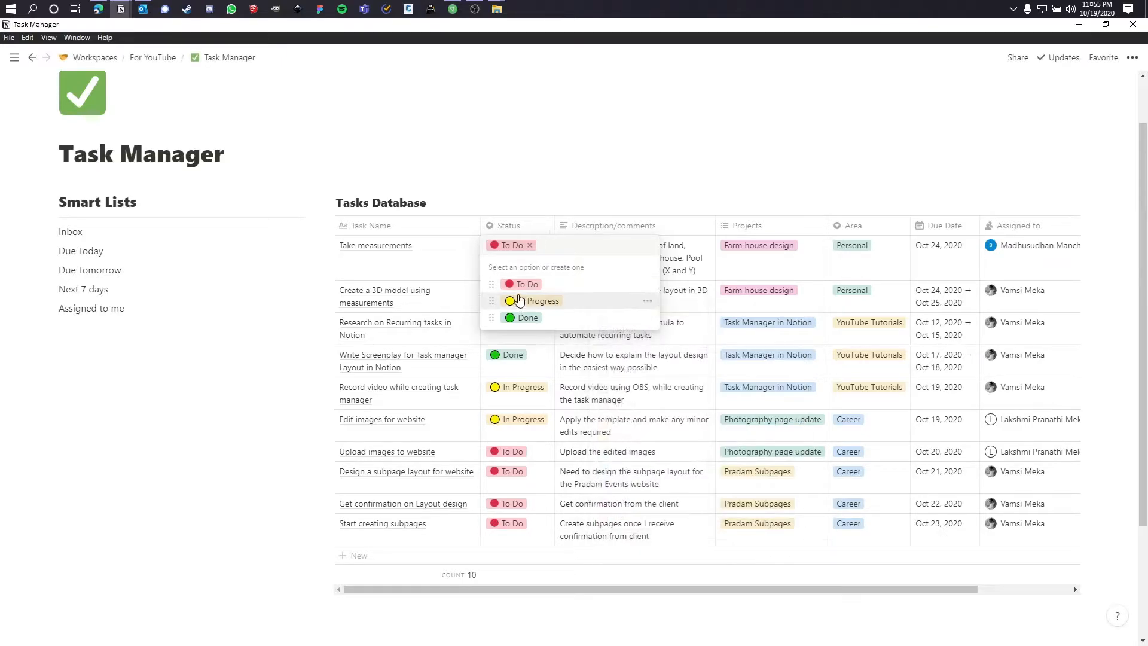
{"action": "key", "text": "Escape"}
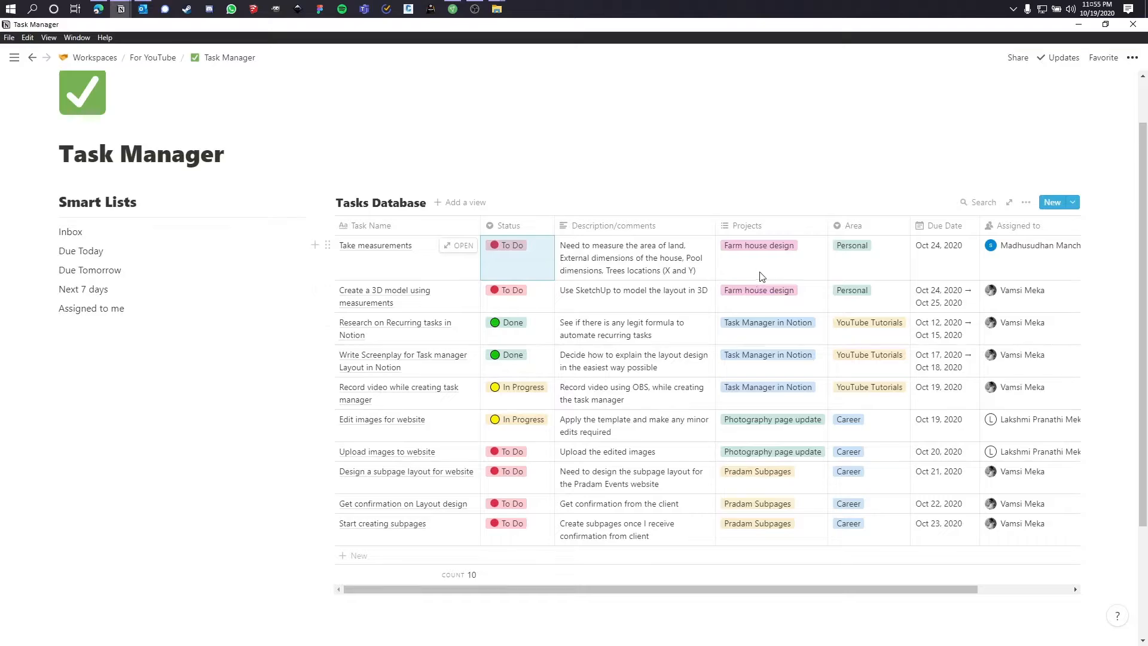
- Review the available options of the Projects and Area properties on the Take measurements task
{"action": "left_click", "coordinate": [780, 263]}
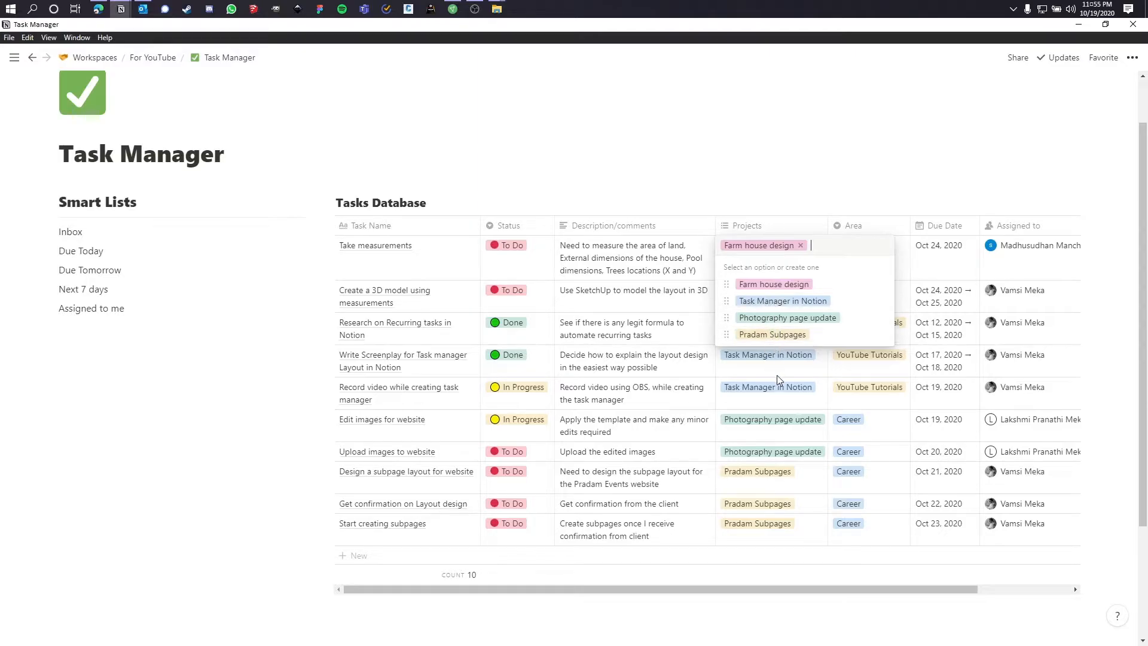
{"action": "key", "text": "Escape"}
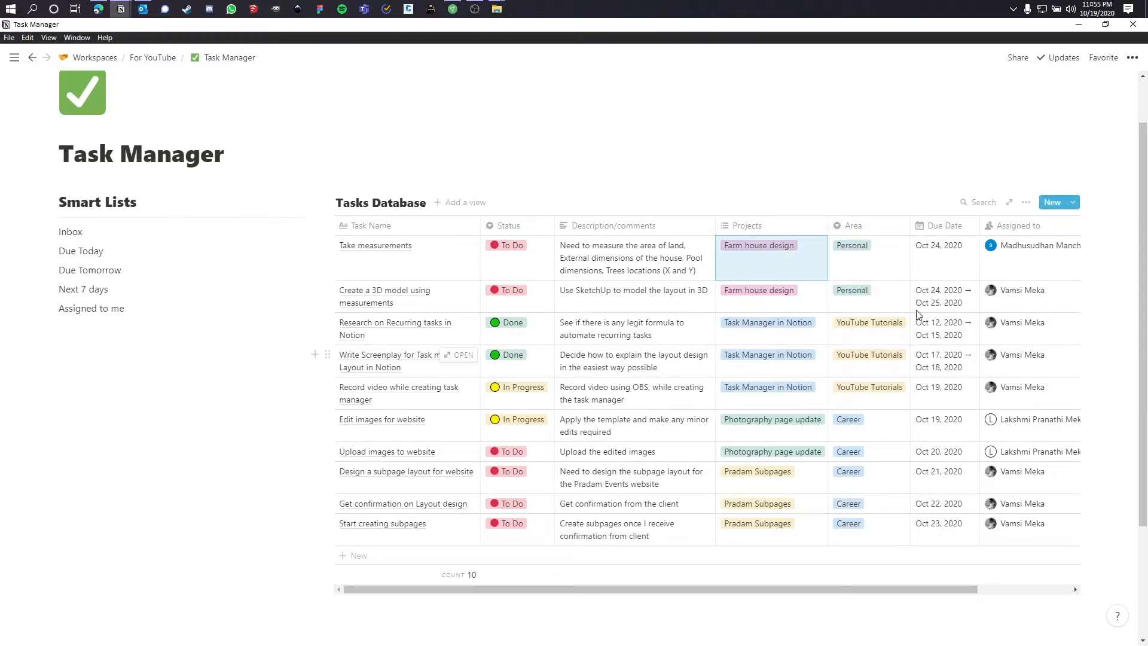
{"action": "left_click", "coordinate": [860, 262]}
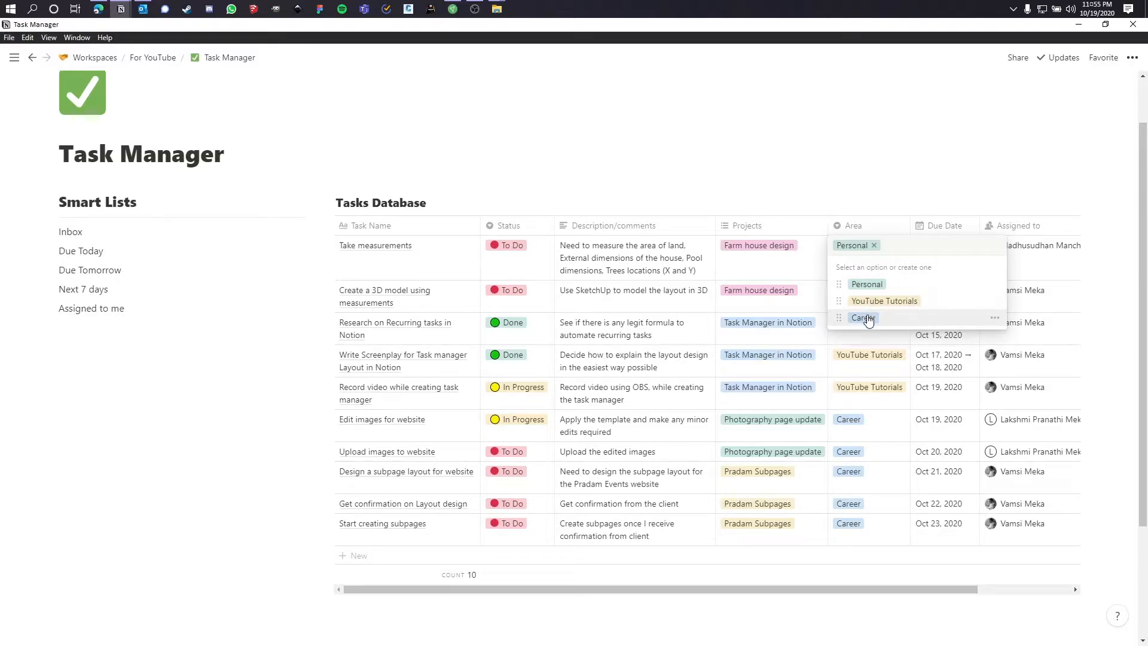
{"action": "key", "text": "Escape"}
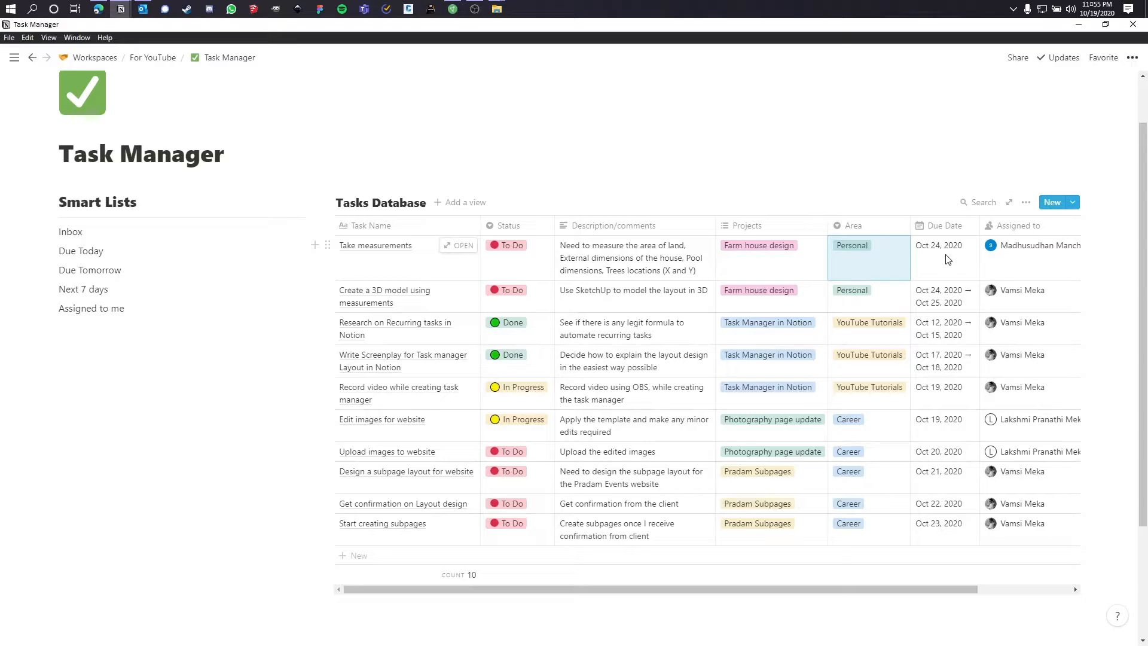
- Examine the due date settings of the first two tasks, including the end date and reminder choices
{"action": "left_click", "coordinate": [936, 269]}
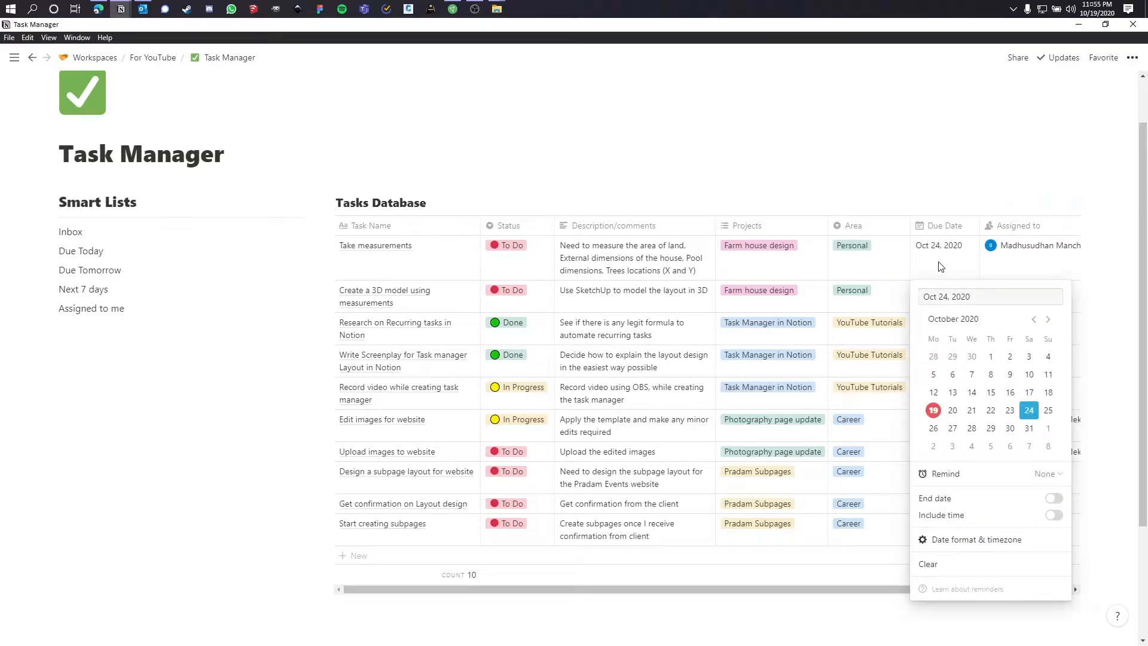
{"action": "left_click", "coordinate": [939, 294]}
{"action": "left_click", "coordinate": [939, 295]}
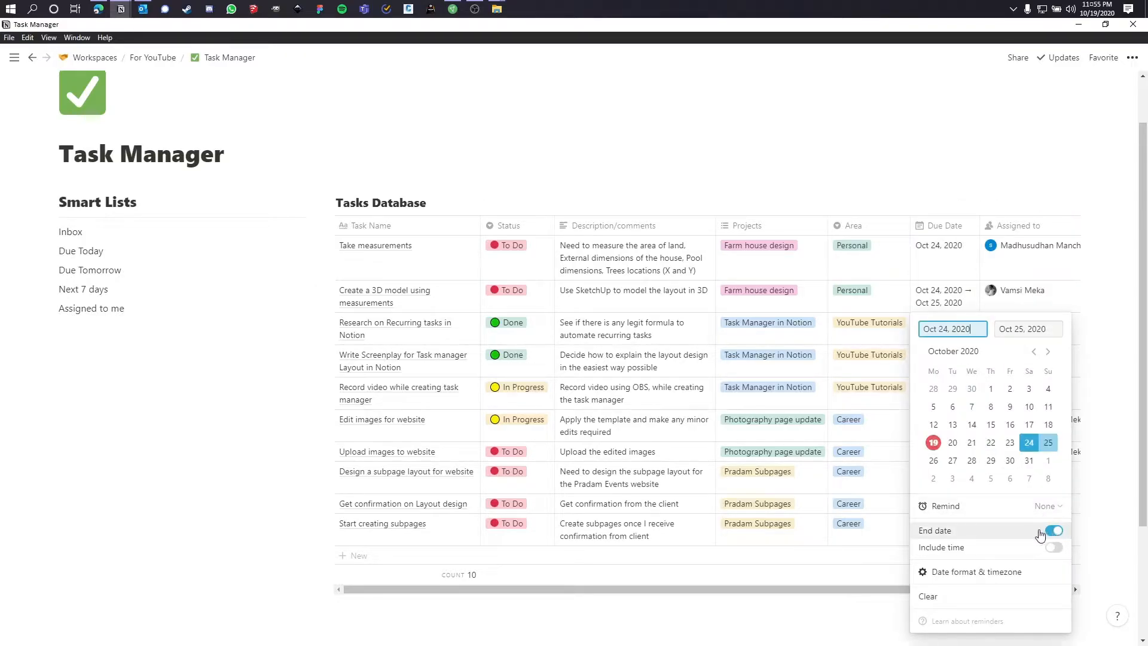
{"action": "left_click", "coordinate": [1046, 505]}
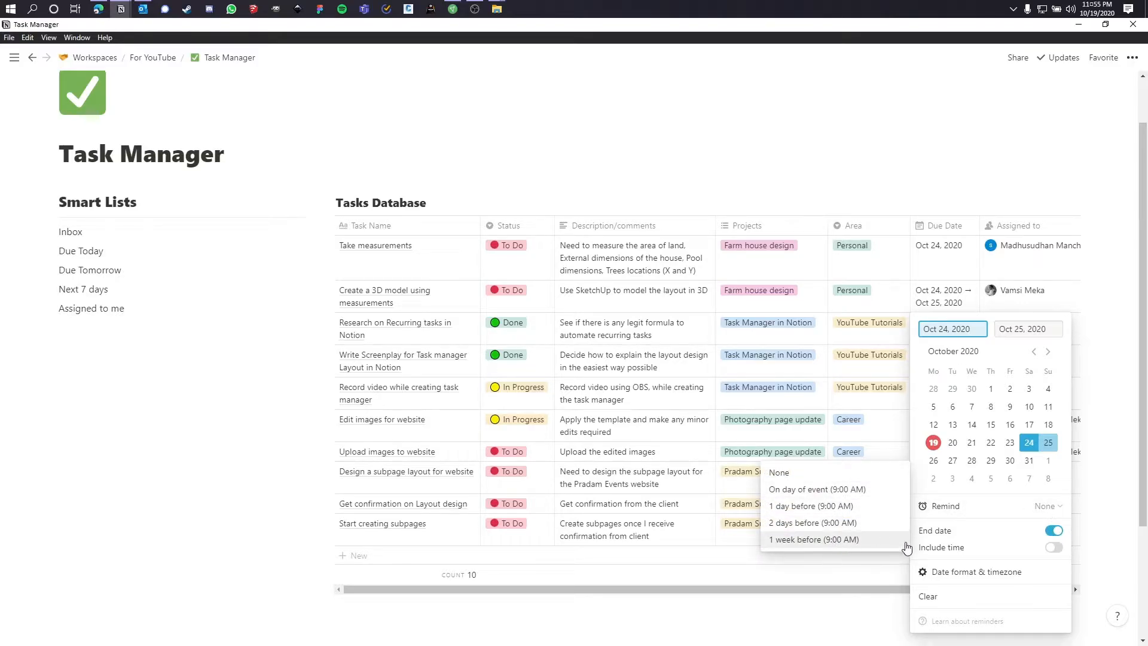
{"action": "left_click", "coordinate": [852, 568]}
{"action": "left_click", "coordinate": [851, 499]}
- Set the due date reminder of the "Edit images for website" task to On day of event (9:00 AM)
{"action": "left_click", "coordinate": [941, 430]}
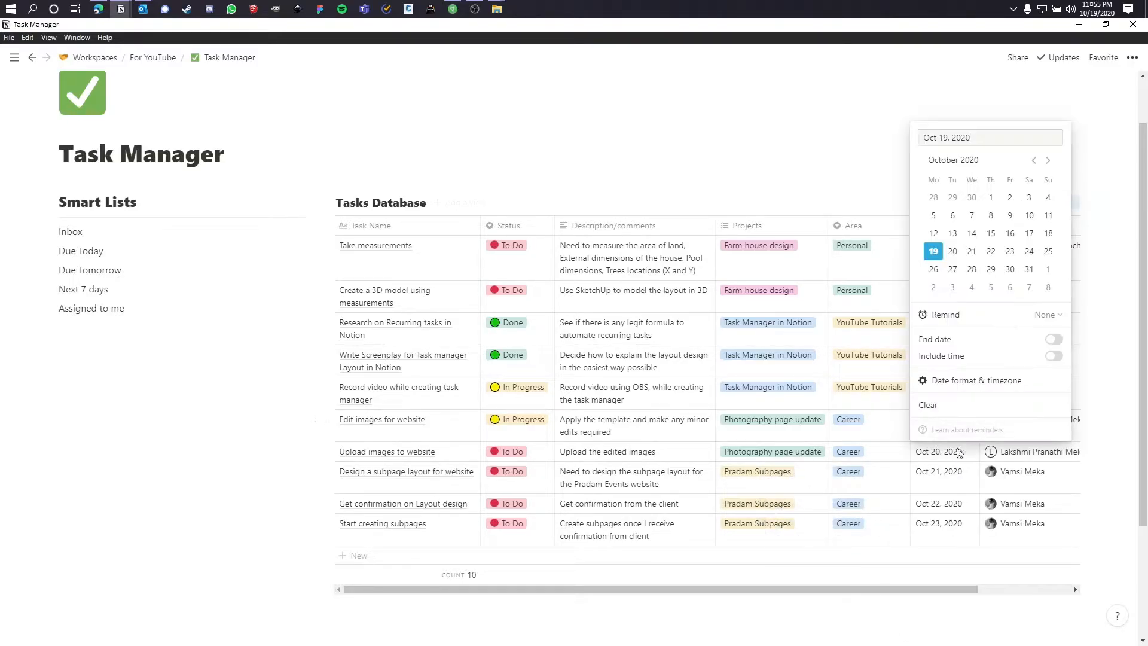
{"action": "left_click", "coordinate": [1045, 315]}
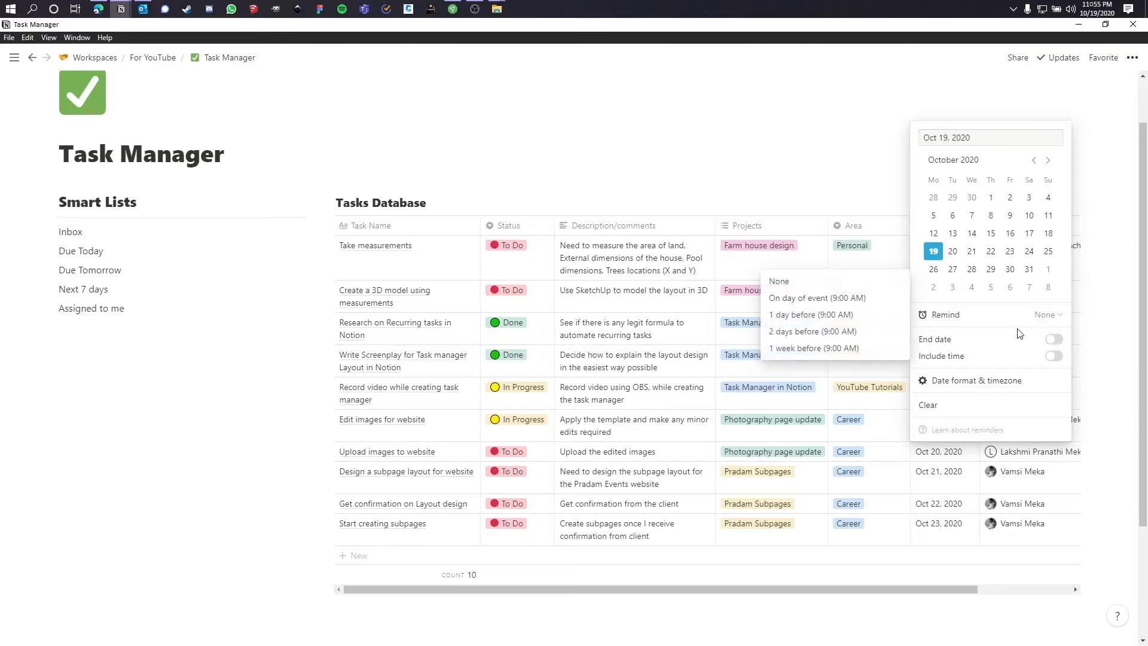
{"action": "left_click", "coordinate": [843, 303]}
{"action": "key", "text": "Escape"}
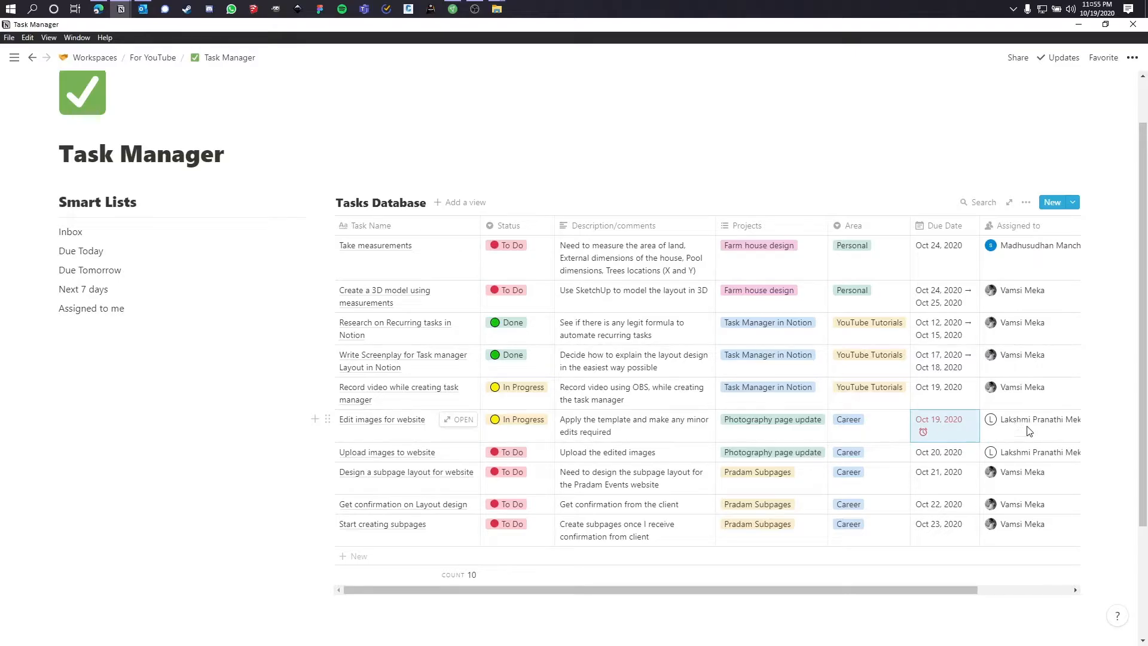
- Check the property type of Assigned to and the people available for assignment on the Take measurements task
{"action": "left_click", "coordinate": [1024, 245]}
{"action": "left_click", "coordinate": [1022, 231]}
{"action": "left_click", "coordinate": [1022, 231]}
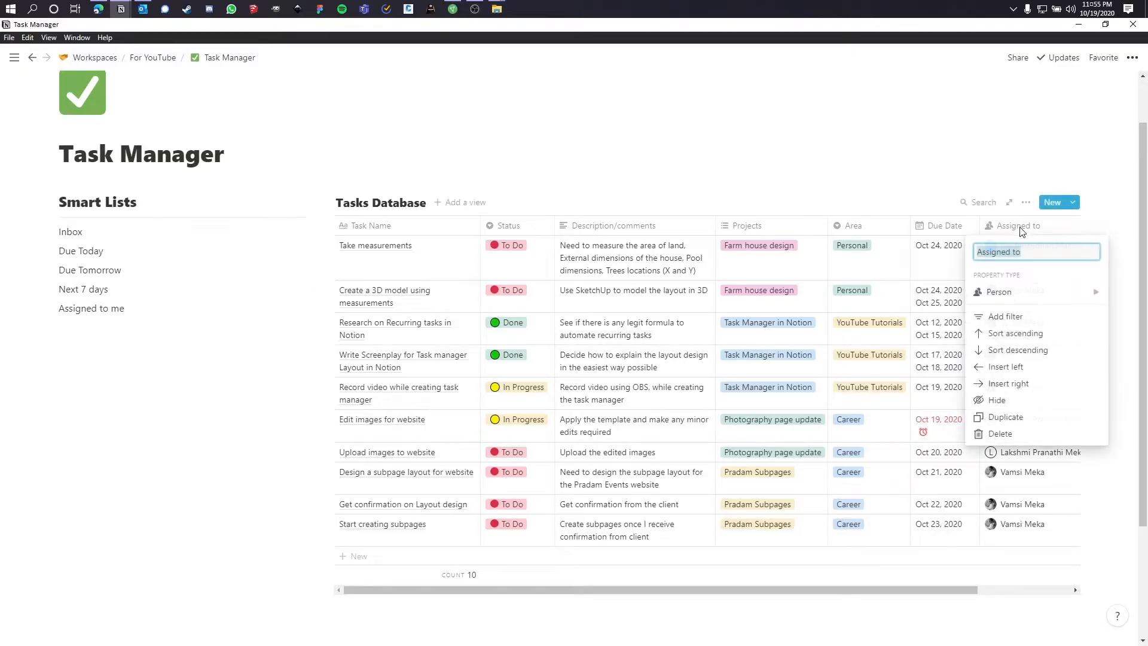
{"action": "mouse_move", "coordinate": [989, 302]}
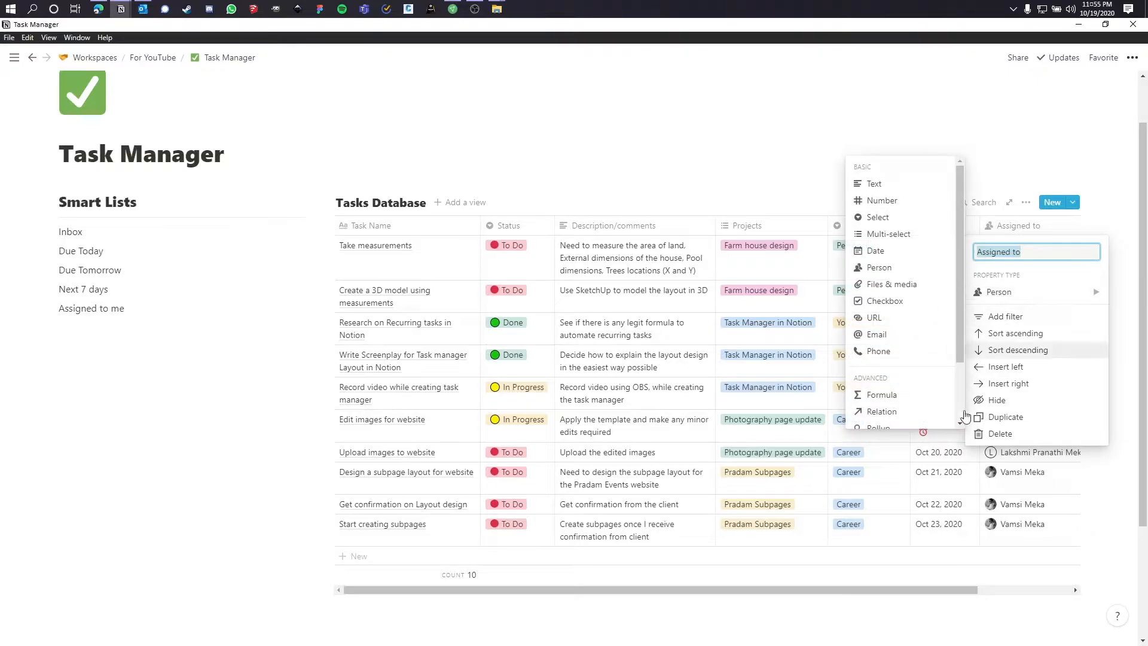
{"action": "key", "text": "Escape"}
{"action": "left_click", "coordinate": [1036, 266]}
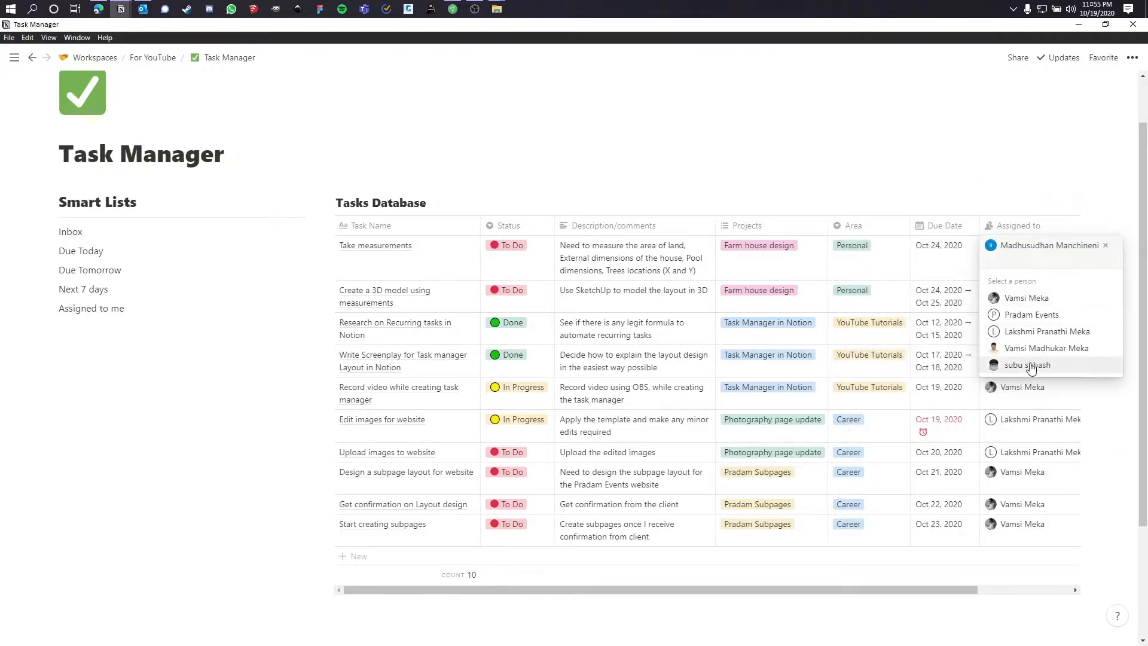
{"action": "left_click", "coordinate": [275, 523]}
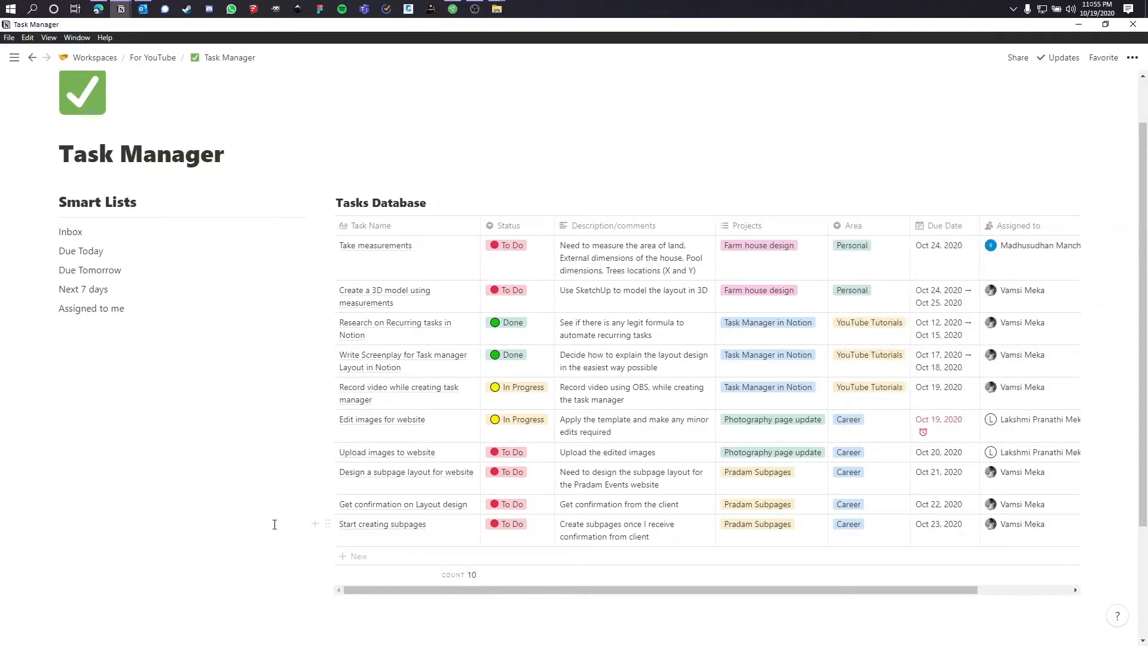
{"action": "left_click", "coordinate": [274, 522]}
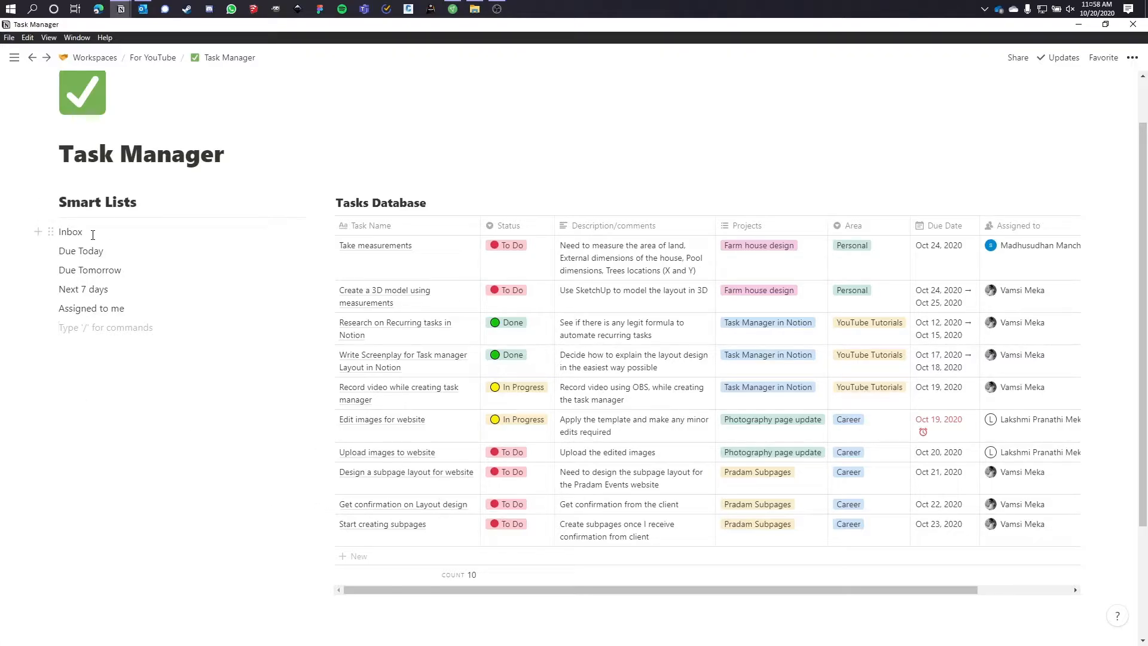
- Turn the Inbox item under Smart Lists into a page and open it
{"action": "left_click", "coordinate": [92, 233]}
{"action": "left_click", "coordinate": [50, 231]}
{"action": "mouse_move", "coordinate": [133, 193]}
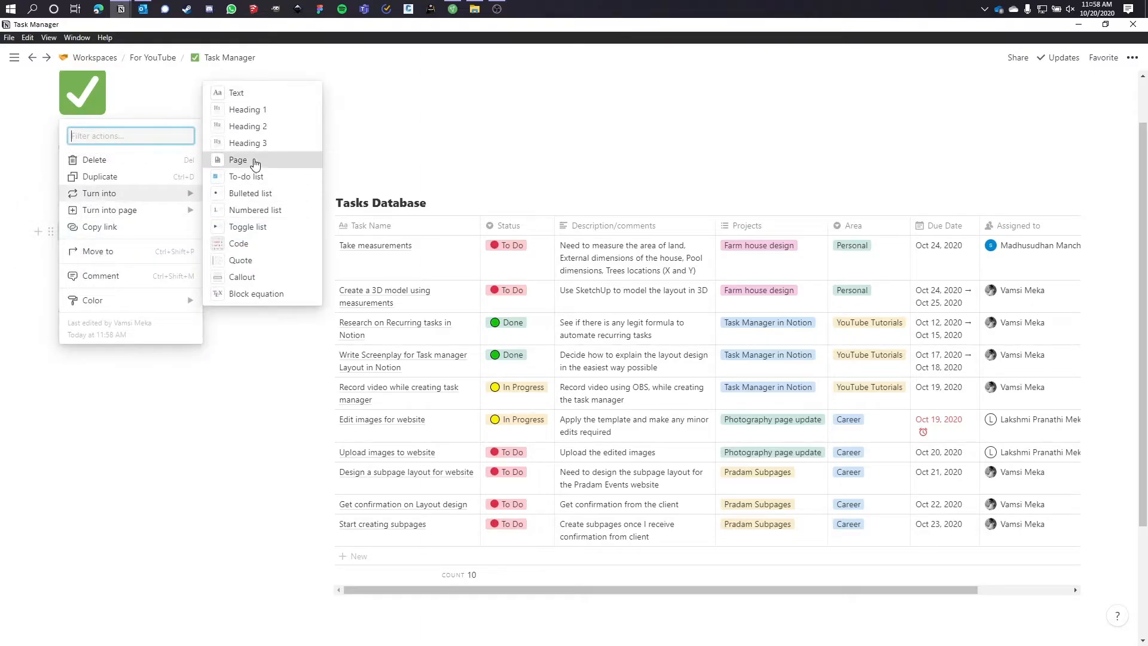
{"action": "left_click", "coordinate": [238, 160]}
{"action": "left_click", "coordinate": [120, 232]}
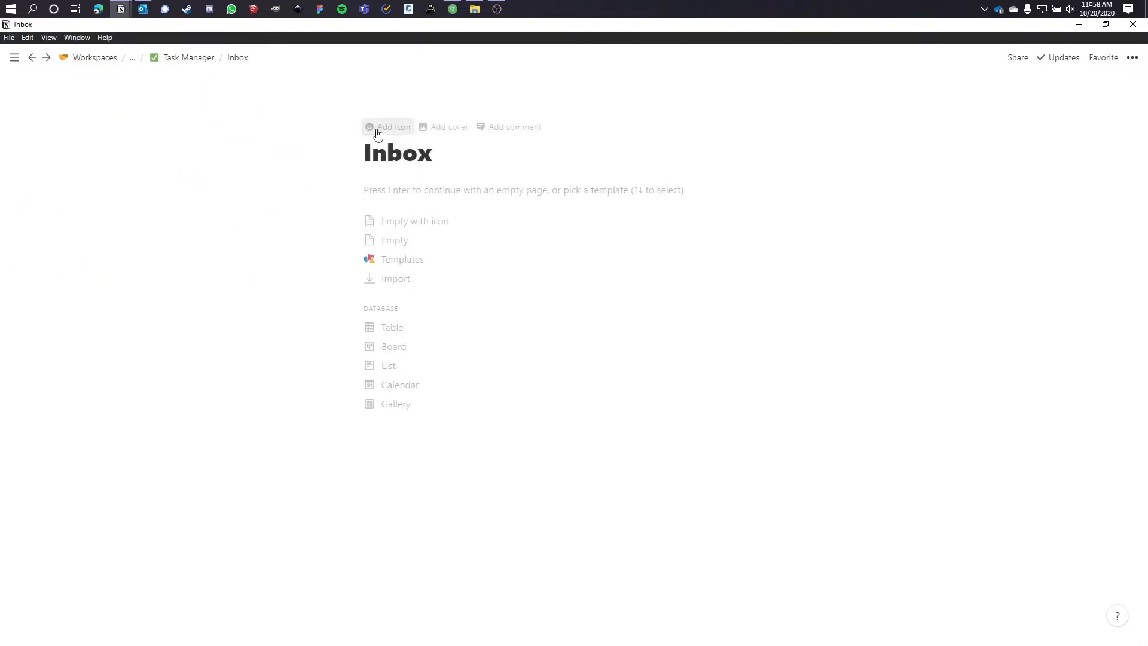
- Give the Inbox page an inbox tray icon and set the page to full width
{"action": "left_click", "coordinate": [378, 133]}
{"action": "left_click", "coordinate": [383, 151]}
{"action": "left_click", "coordinate": [318, 254]}
{"action": "left_click", "coordinate": [394, 301]}
{"action": "left_click", "coordinate": [1132, 57]}
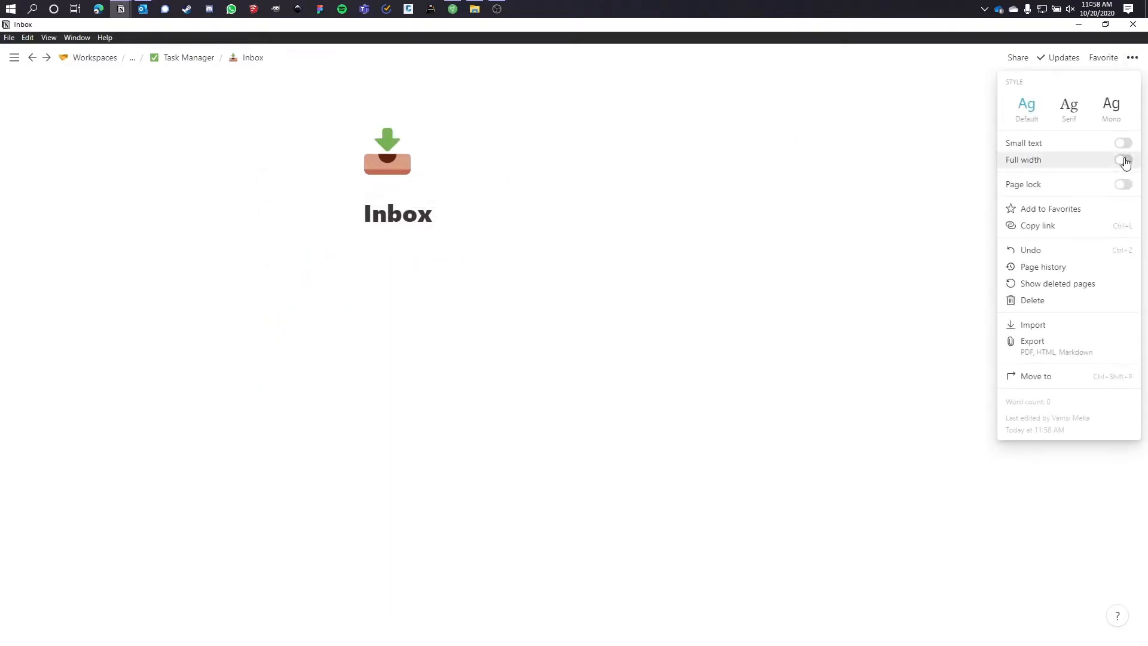
{"action": "left_click", "coordinate": [1122, 159]}
- Add a "Smart Lists" Heading 2 with a divider below it, and create a second column beside them
{"action": "type", "text": "/h2"}
{"action": "key", "text": "Return"}
{"action": "type", "text": "Smart "}
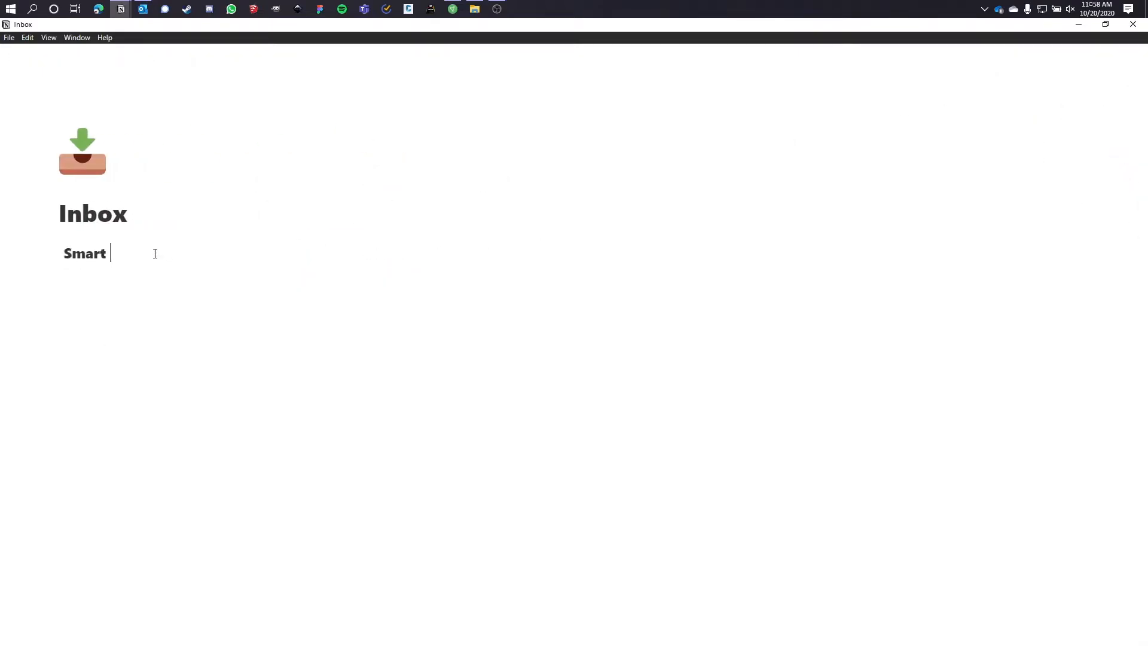
{"action": "type", "text": "Lists"}
{"action": "key", "text": "Return"}
{"action": "type", "text": "---"}
{"action": "left_click_drag", "start_coordinate": [54, 283], "coordinate": [450, 271]}
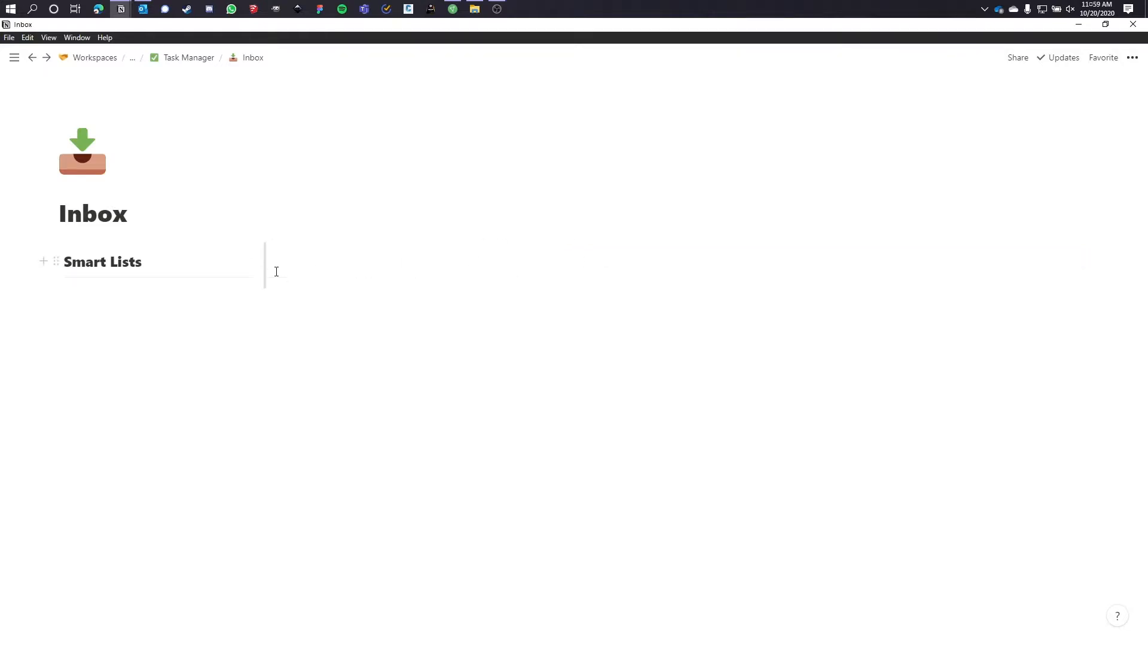
- Copy the link to the Tasks Database on the Task Manager page and create a linked database from it in the Inbox page's second column
{"action": "left_click", "coordinate": [192, 58]}
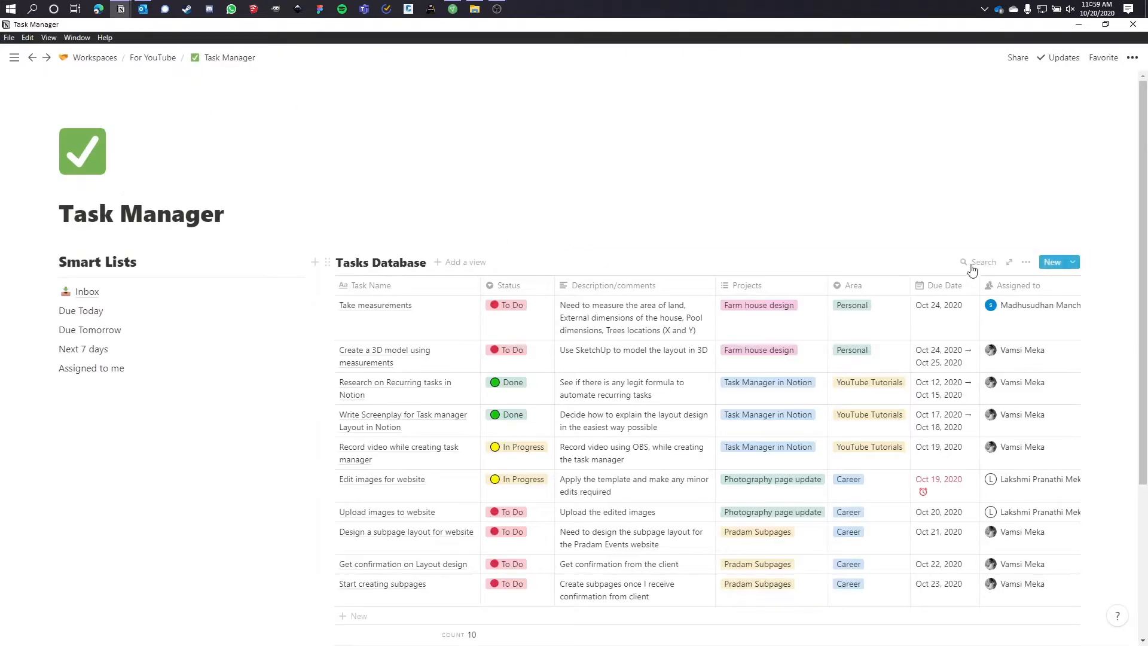
{"action": "left_click", "coordinate": [1025, 263]}
{"action": "left_click", "coordinate": [1043, 308]}
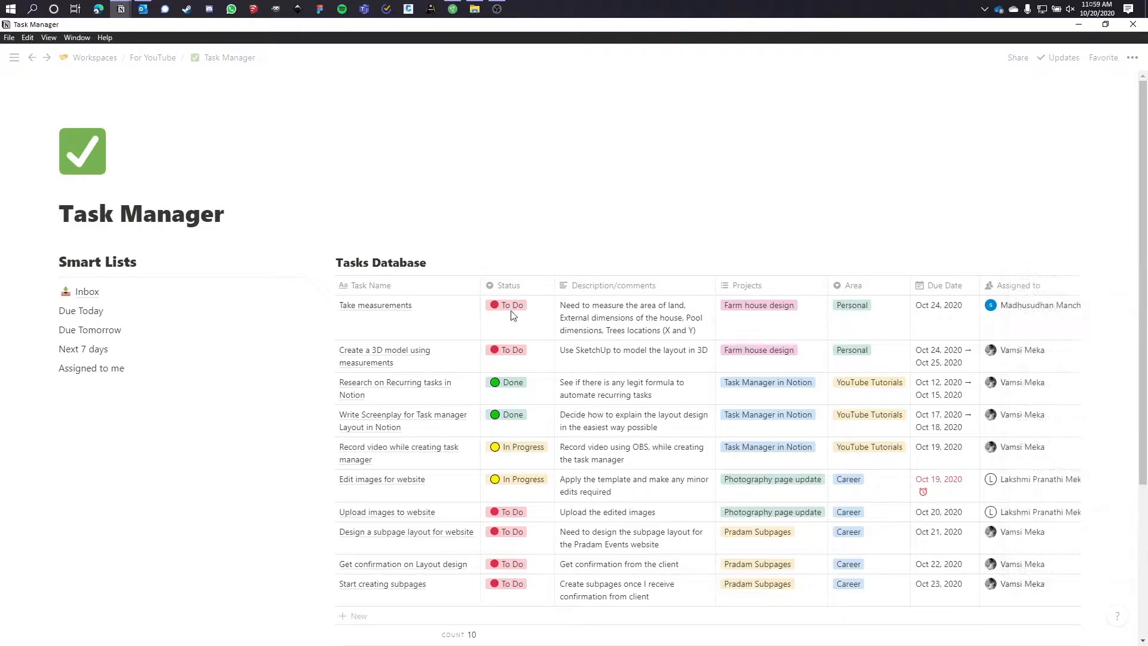
{"action": "left_click", "coordinate": [88, 291]}
{"action": "left_click", "coordinate": [447, 299]}
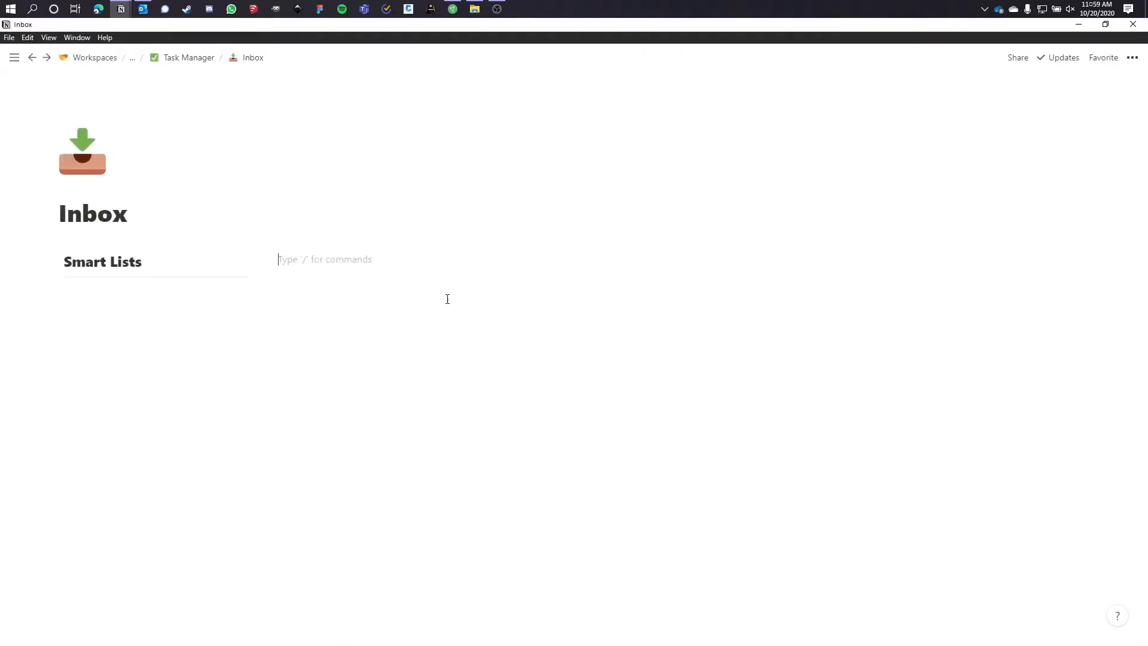
{"action": "key", "text": "ctrl+v"}
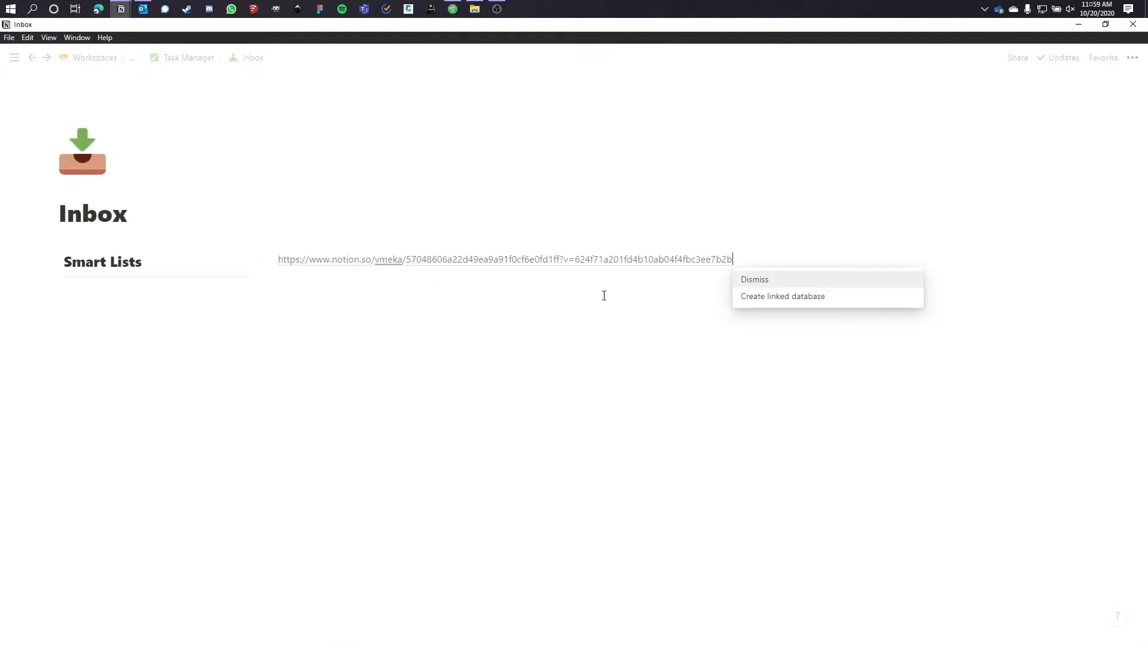
{"action": "left_click", "coordinate": [810, 296]}
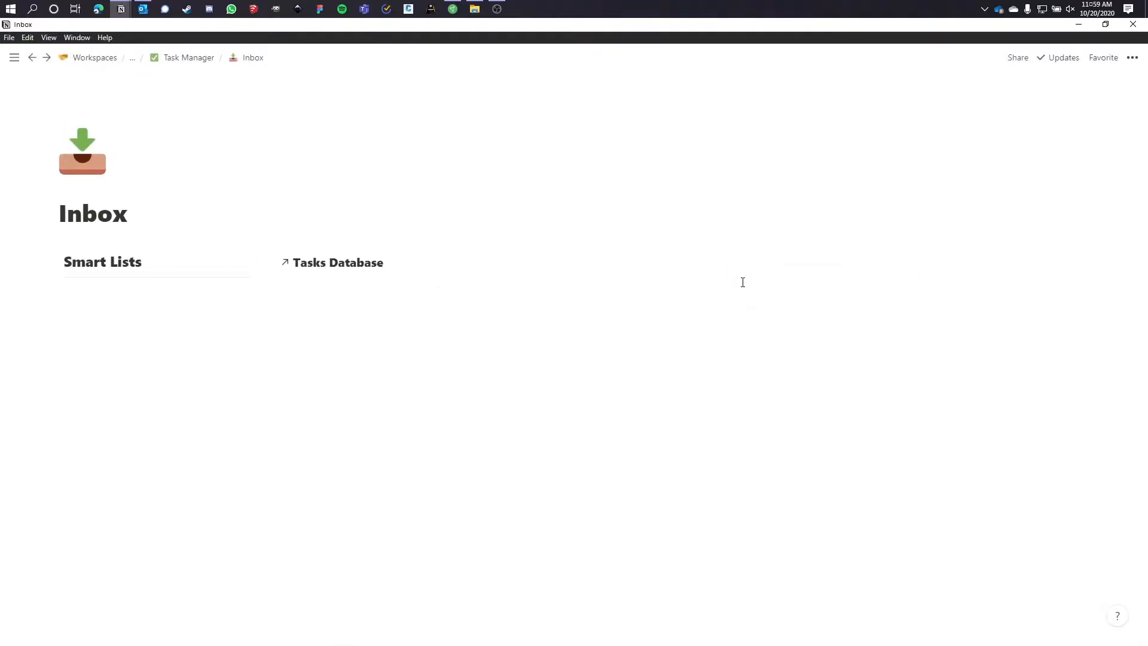
- Add a callout with a pushpin icon below the Inbox title reading "Tasks without a due date or timeline"
{"action": "left_click", "coordinate": [163, 217]}
{"action": "key", "text": "Return"}
{"action": "type", "text": "/cal"}
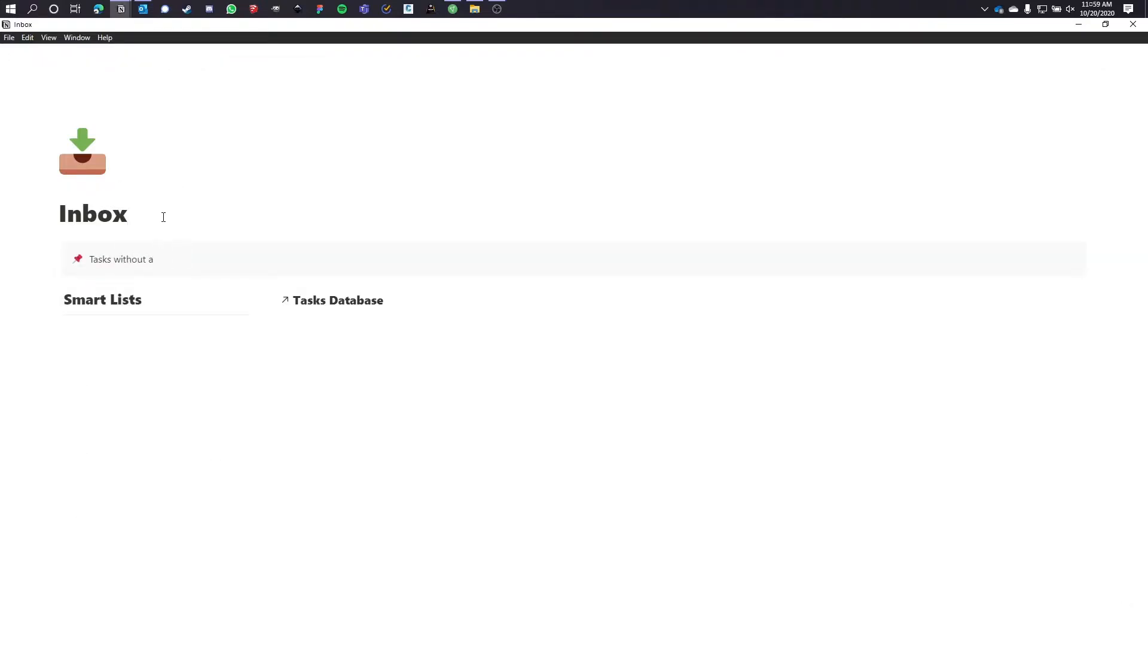
{"action": "type", "text": "or timeline"}
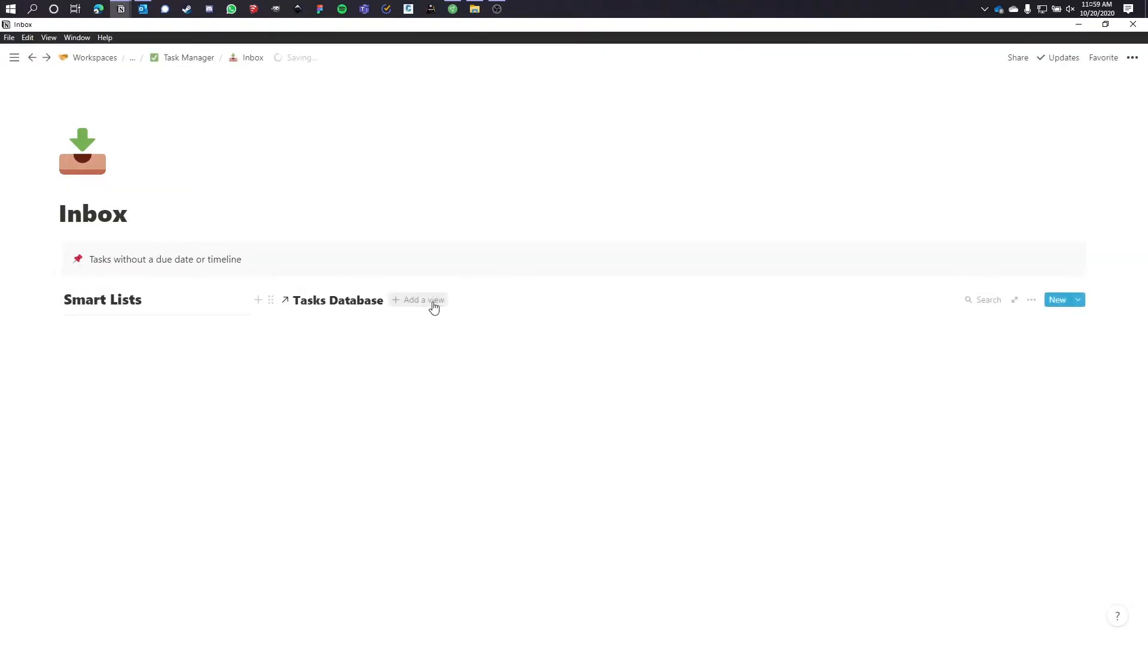
- Filter the linked Tasks Database on the Inbox page to tasks where Due Date is empty
{"action": "left_click", "coordinate": [1031, 300]}
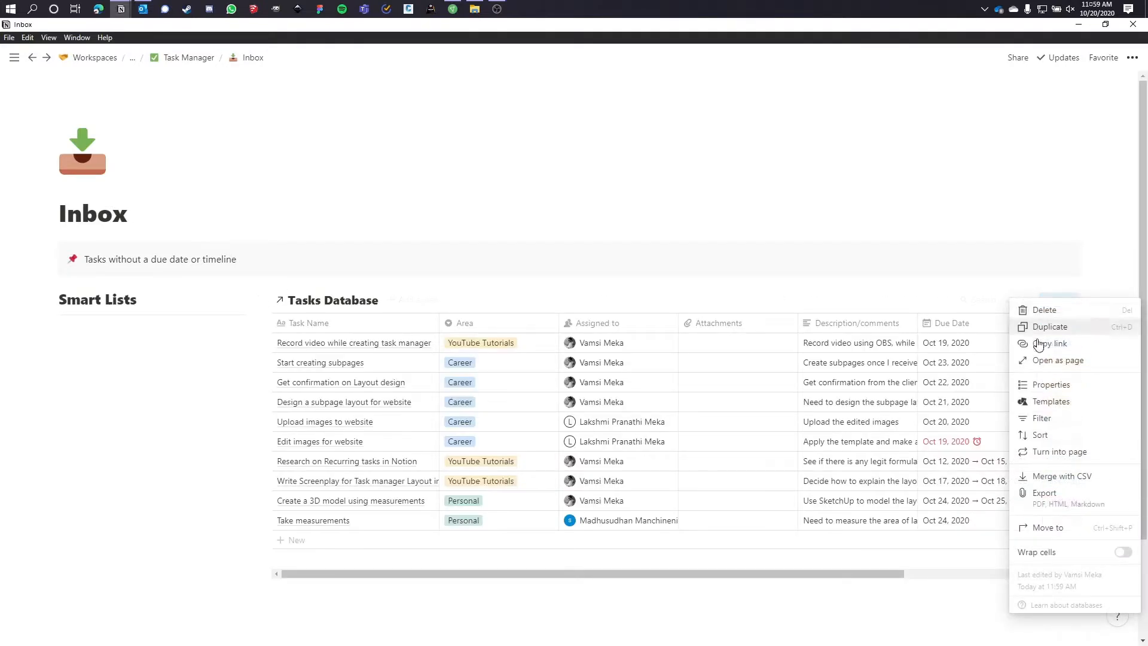
{"action": "left_click", "coordinate": [1046, 418]}
{"action": "left_click", "coordinate": [837, 411]}
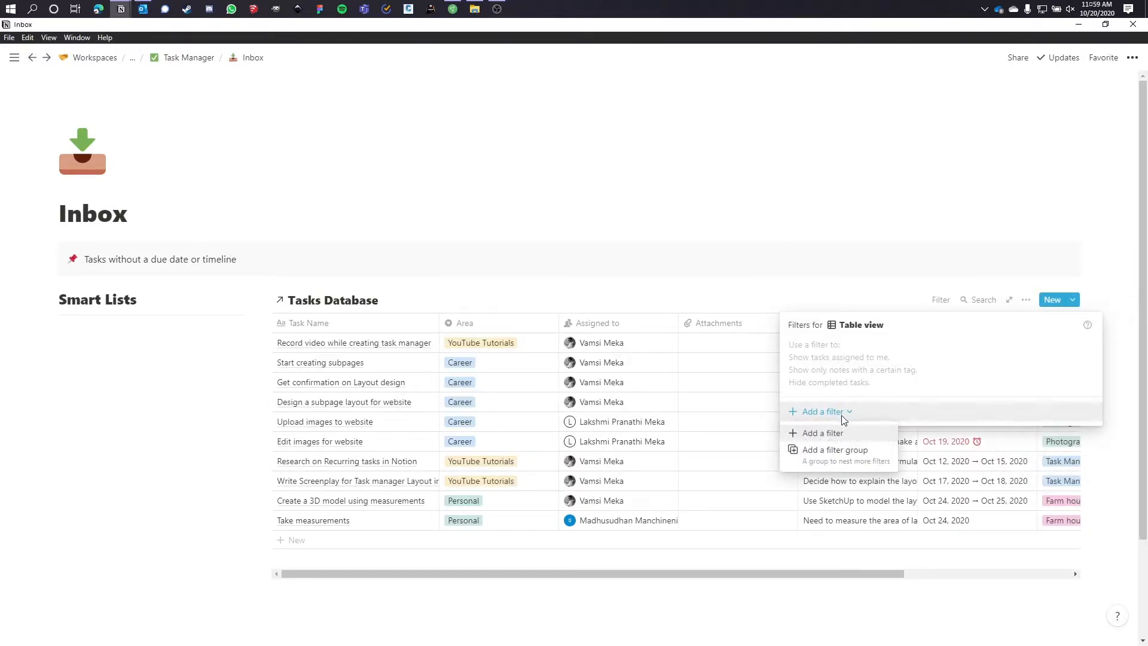
{"action": "left_click", "coordinate": [837, 432]}
{"action": "left_click", "coordinate": [860, 350]}
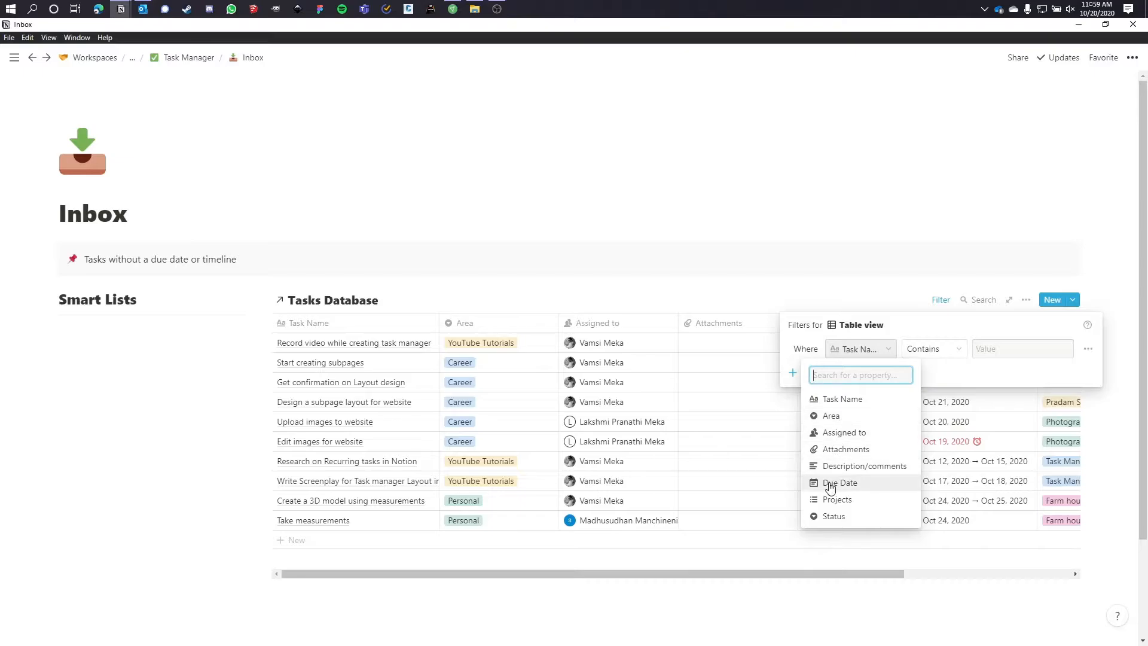
{"action": "left_click", "coordinate": [865, 483]}
{"action": "left_click", "coordinate": [911, 349]}
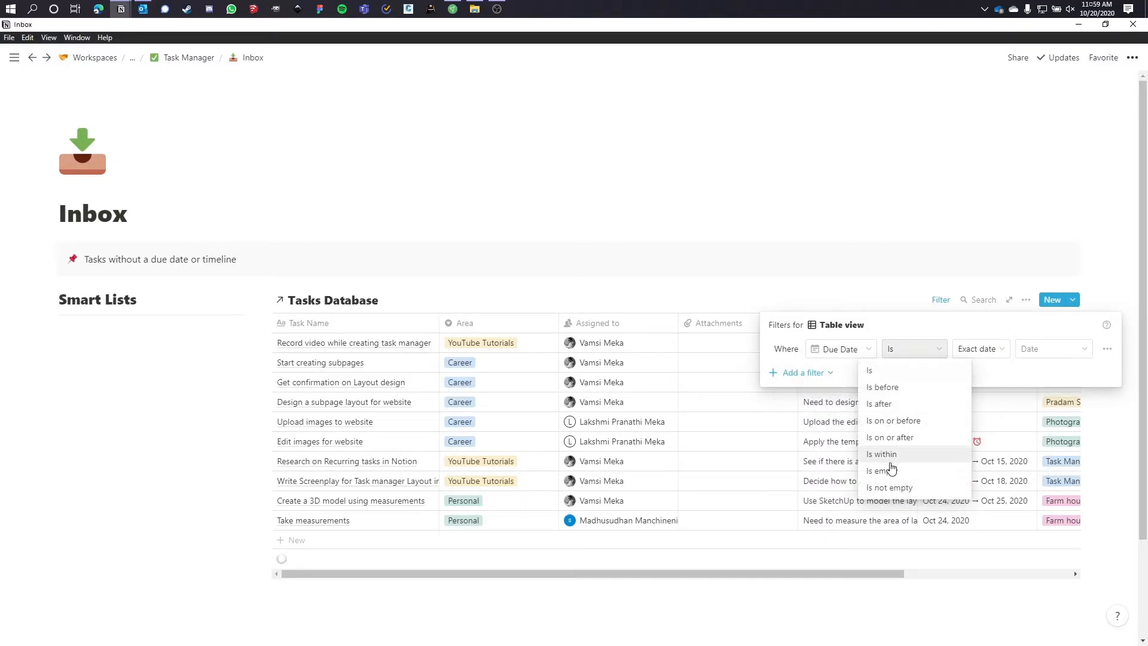
{"action": "left_click", "coordinate": [894, 472]}
{"action": "left_click", "coordinate": [836, 284]}
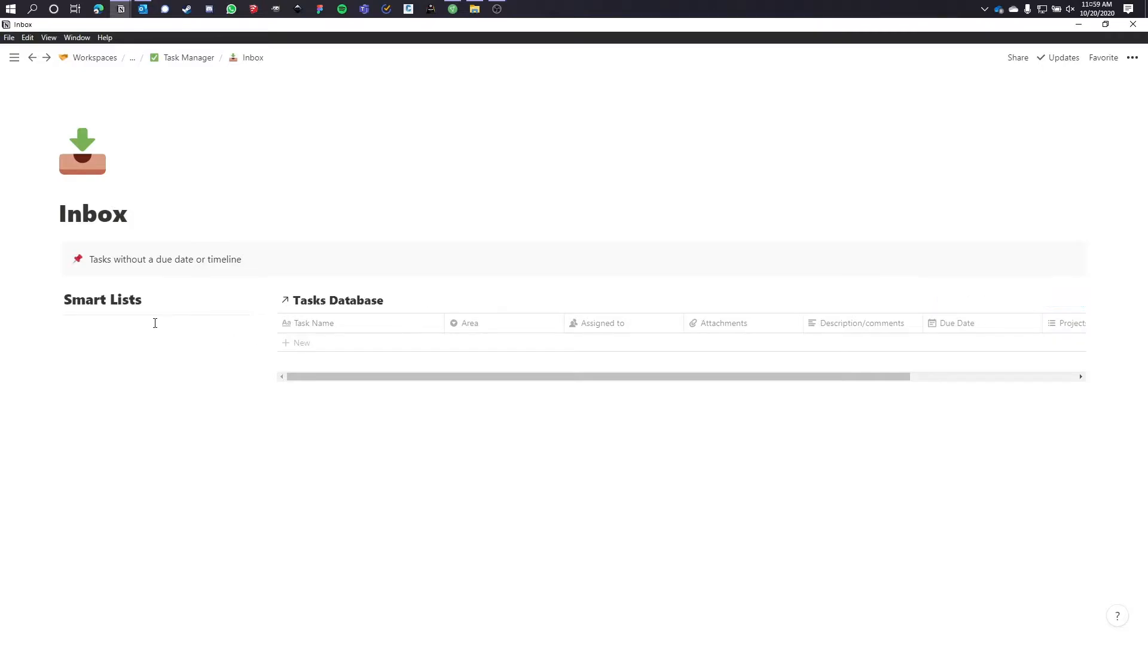
- Clear the due date of the "Create a 3D model using measurements" task on the Task Manager page and return to the Inbox page
{"action": "left_click", "coordinate": [191, 60]}
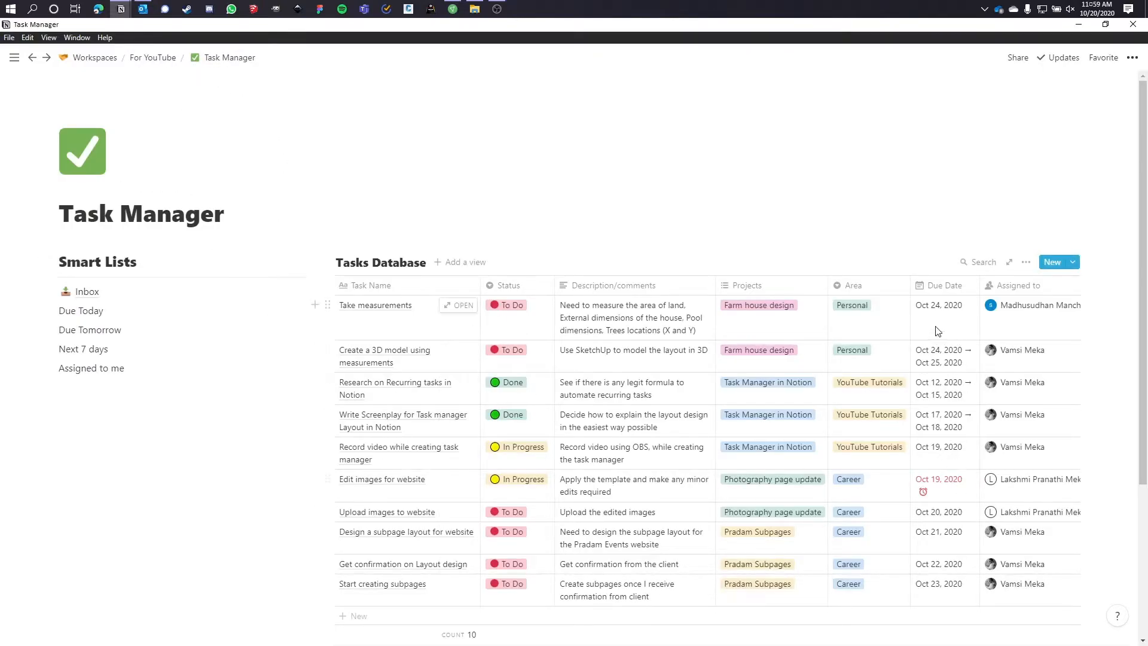
{"action": "left_click", "coordinate": [949, 360]}
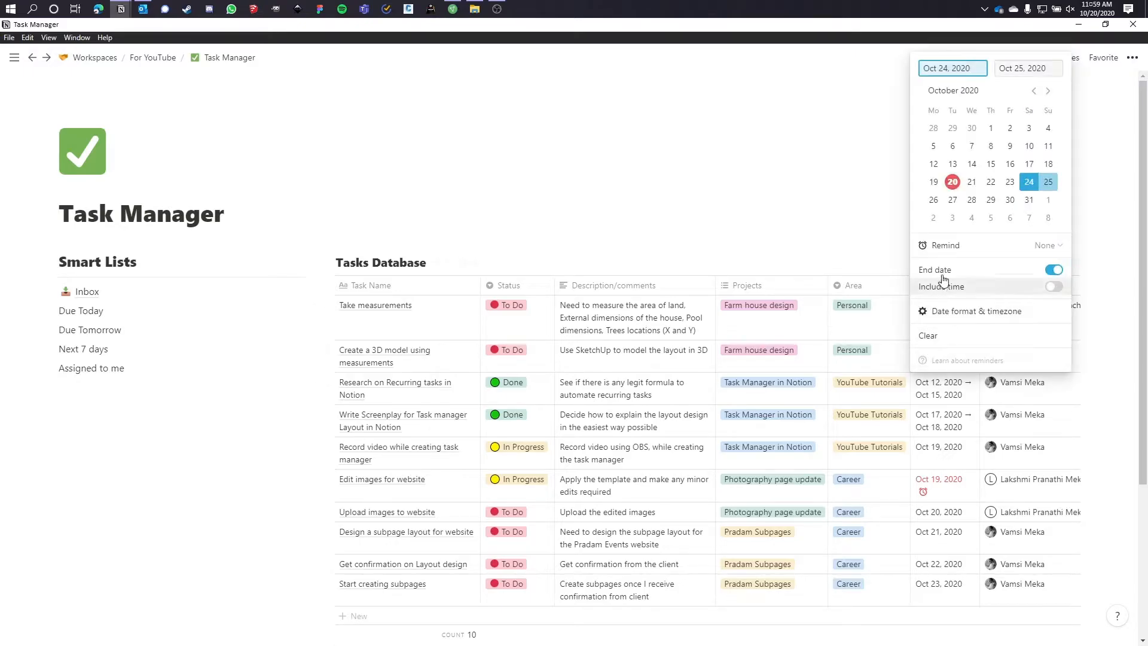
{"action": "left_click", "coordinate": [927, 337]}
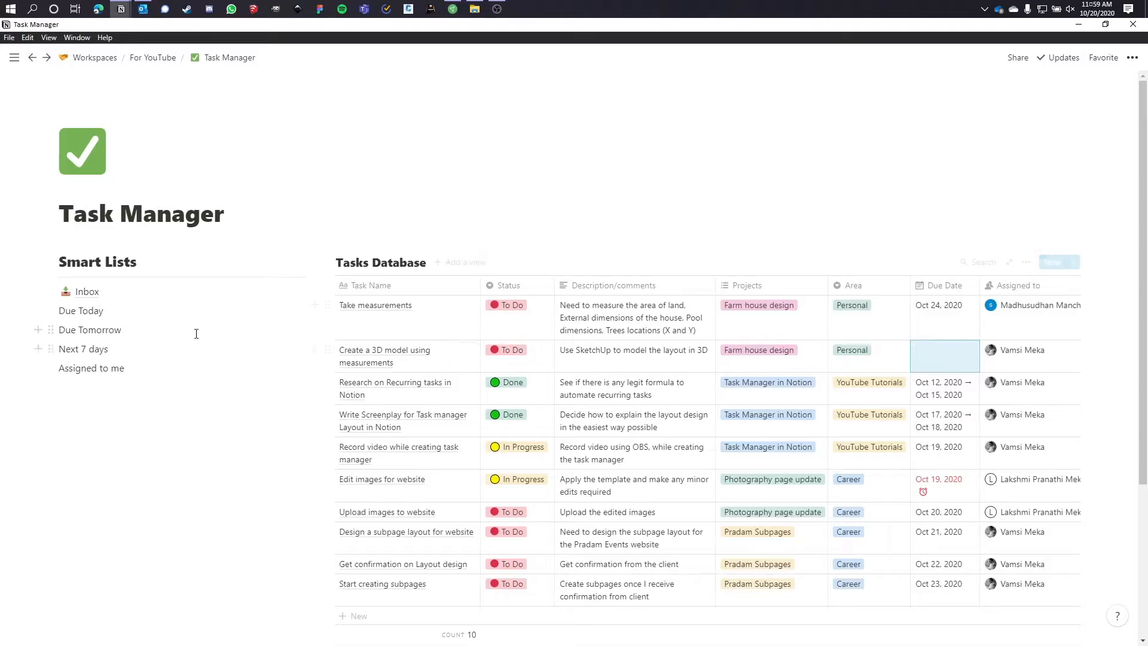
{"action": "left_click", "coordinate": [133, 293]}
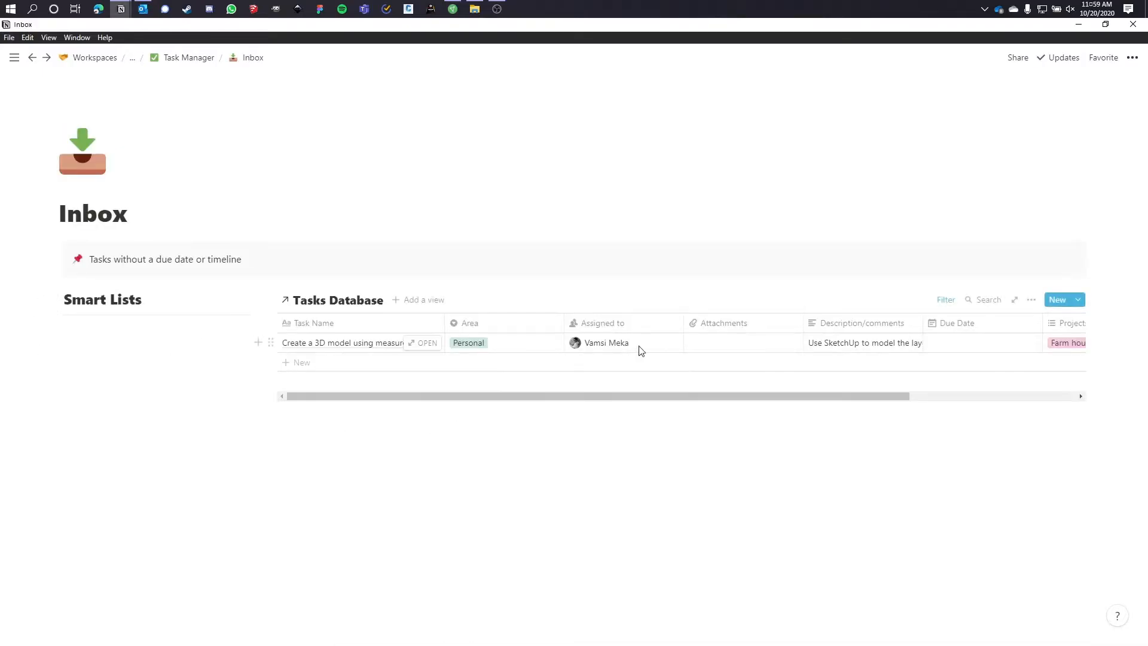
- List Inbox, Due Today, Due Tomorrow, Next 7 Days and Assigned to Me under the Inbox page's Smart Lists heading
{"action": "left_click", "coordinate": [128, 333]}
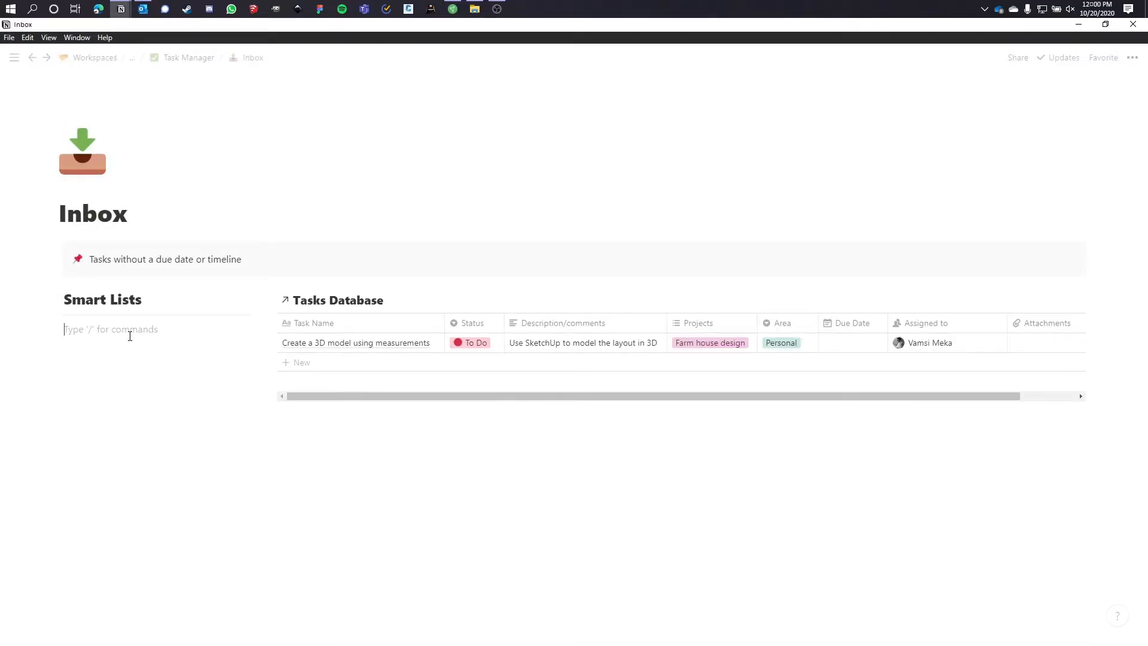
{"action": "type", "text": "Inbox "}
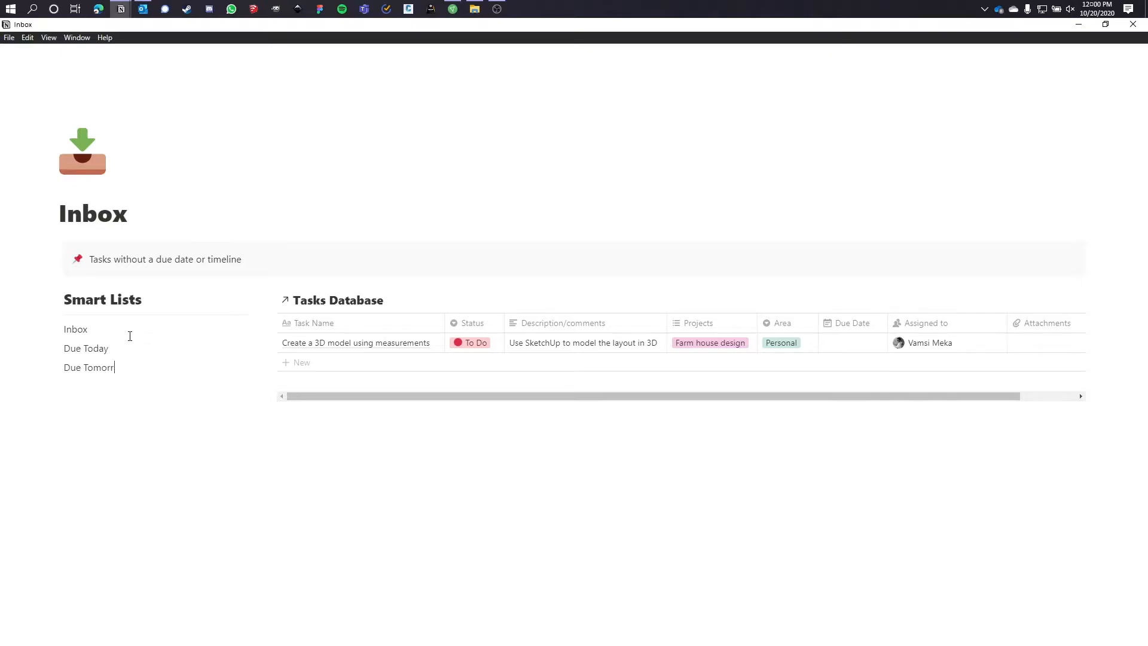
{"action": "type", "text": "D"}
{"action": "key", "text": "BackSpace"}
{"action": "type", "text": "Ne"}
{"action": "key", "text": "BackSpace"}
{"action": "key", "text": "BackSpace"}
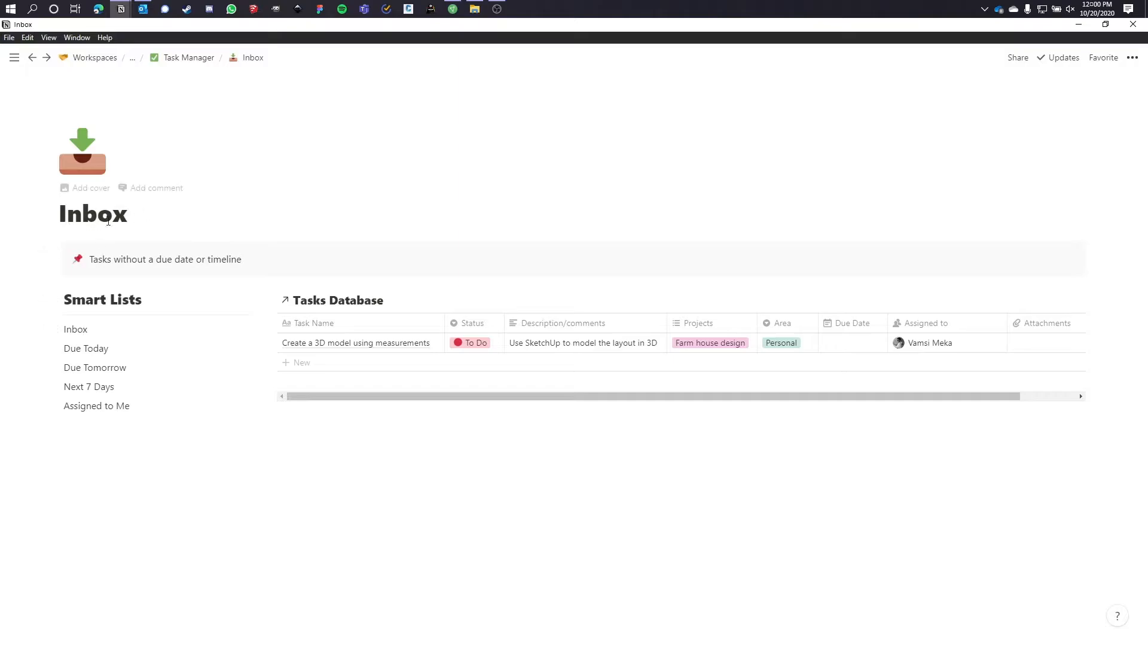
- Insert an inbox tray emoji before the Inbox item in the Smart Lists column
{"action": "left_click", "coordinate": [83, 328]}
{"action": "key", "text": "super+period"}
{"action": "type", "text": "inb"}
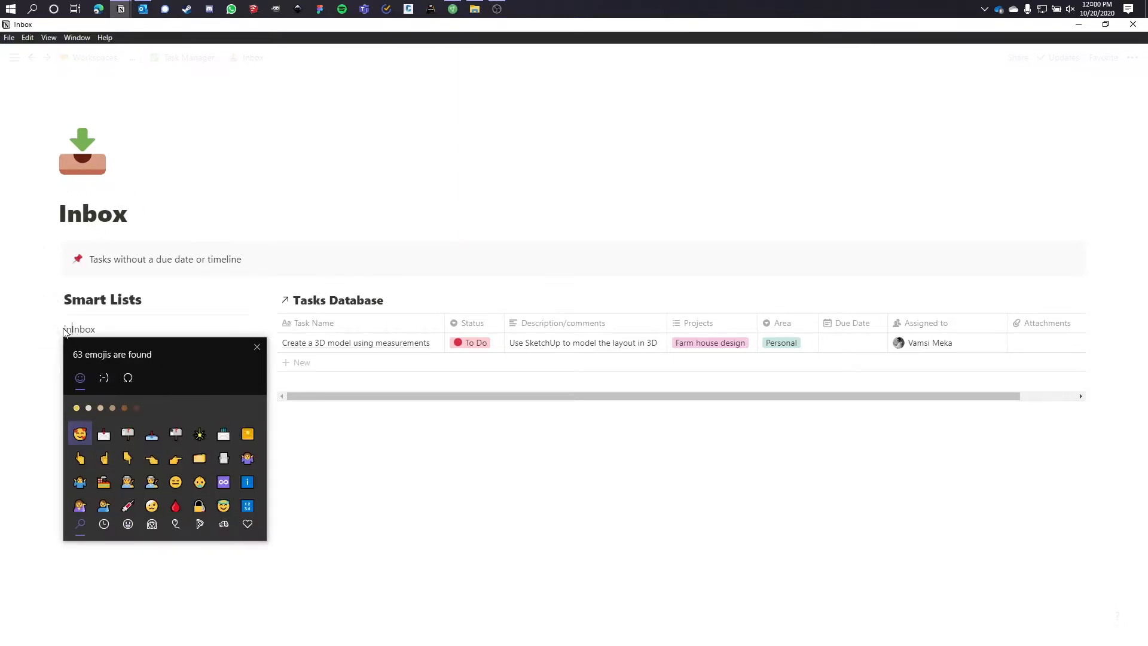
{"action": "left_click", "coordinate": [127, 405]}
{"action": "left_click", "coordinate": [115, 330]}
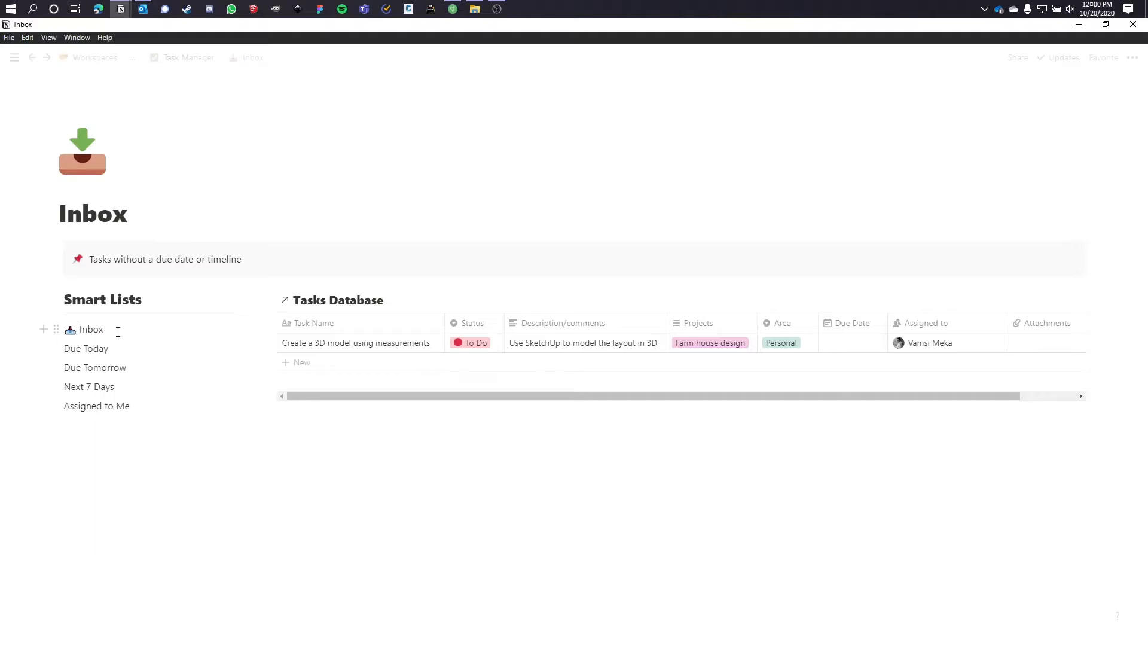
- Copy the Inbox page's link and apply it to the Inbox item in the Smart Lists column
{"action": "left_click", "coordinate": [1132, 58]}
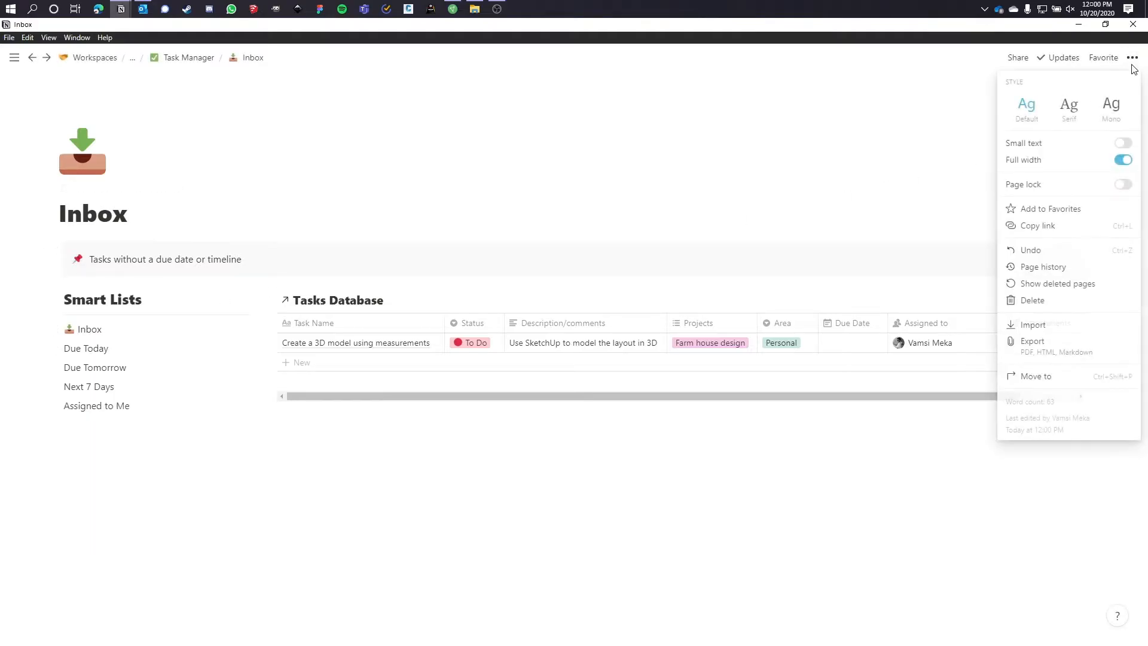
{"action": "left_click", "coordinate": [1050, 226]}
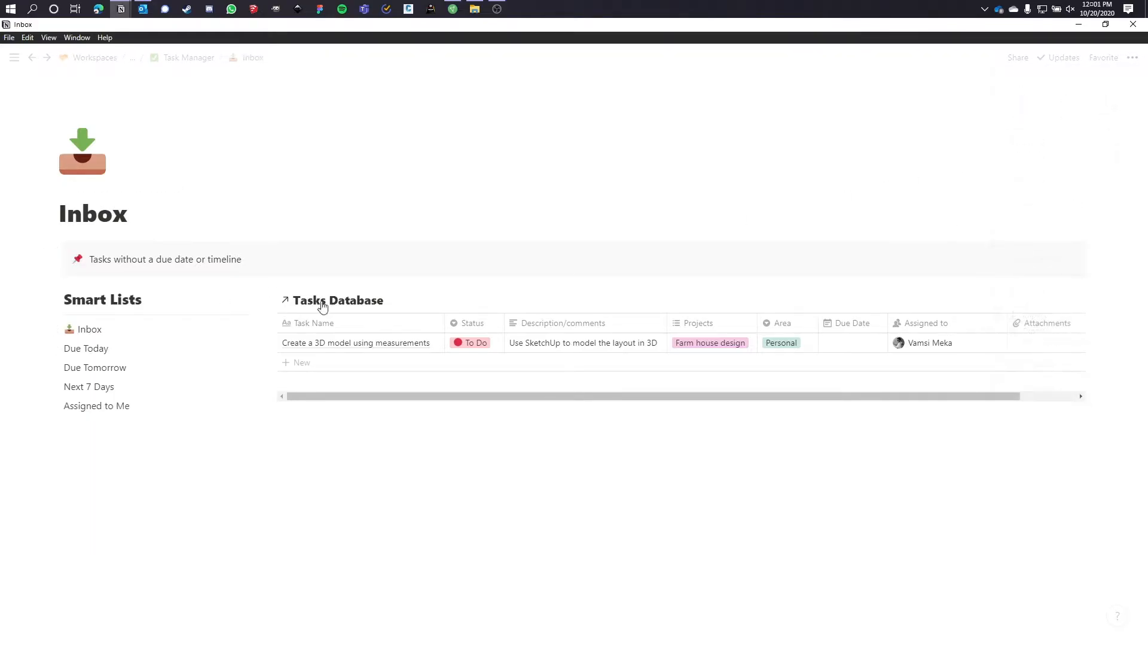
{"action": "left_click_drag", "start_coordinate": [102, 329], "coordinate": [64, 330]}
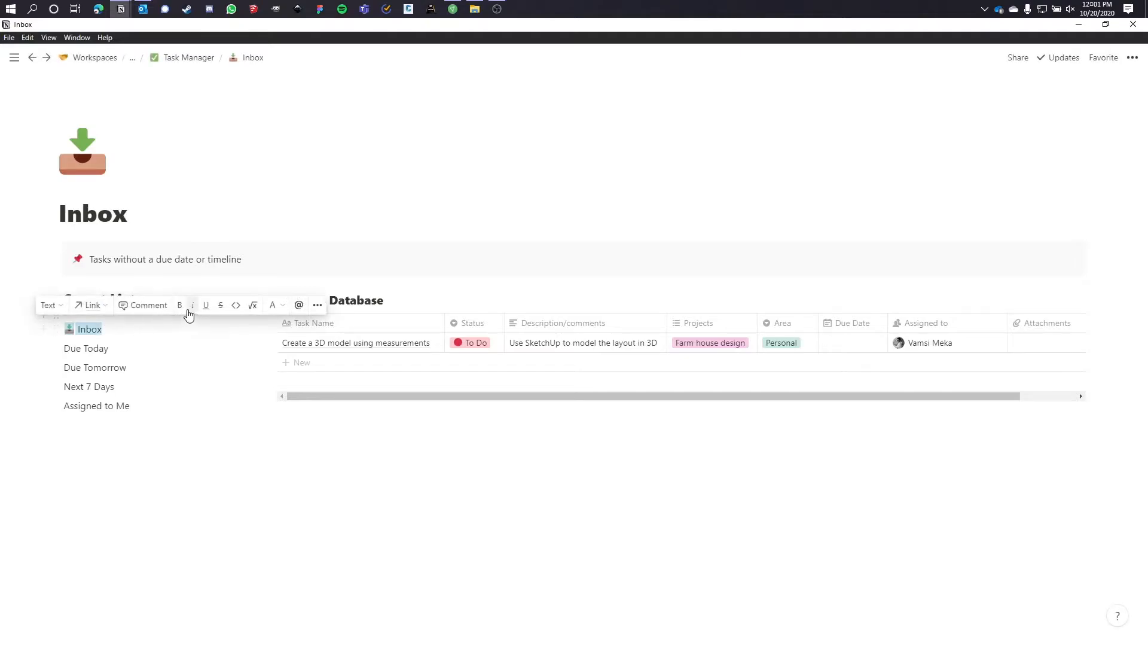
{"action": "left_click", "coordinate": [93, 305]}
{"action": "key", "text": "ctrl+v"}
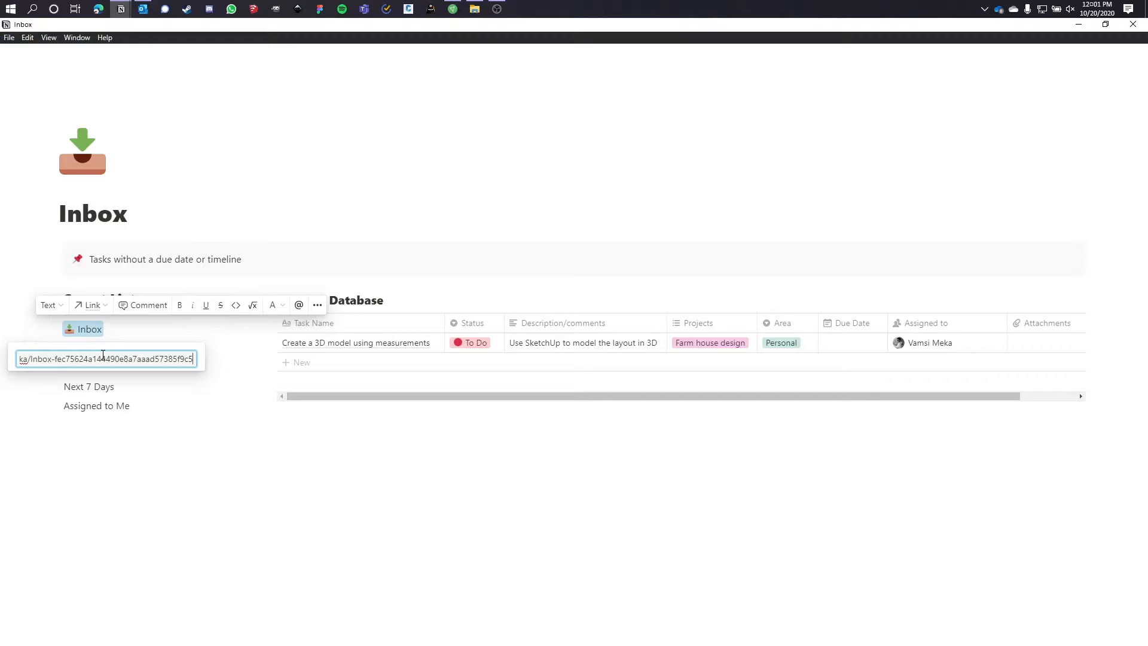
{"action": "left_click", "coordinate": [103, 404]}
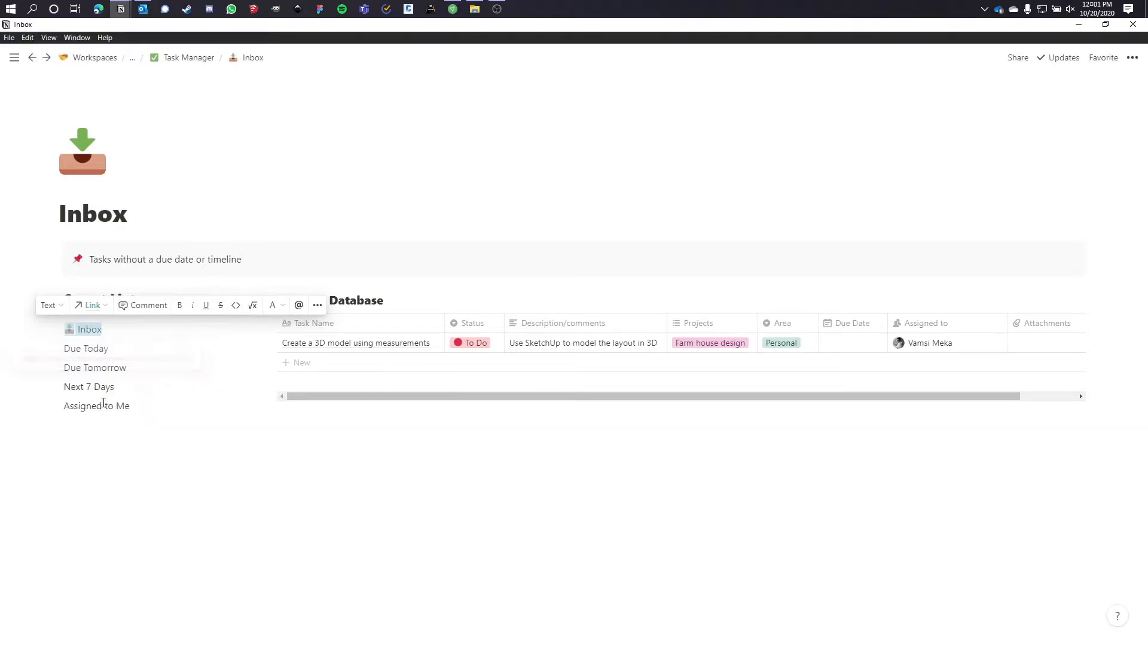
{"action": "left_click", "coordinate": [105, 357]}
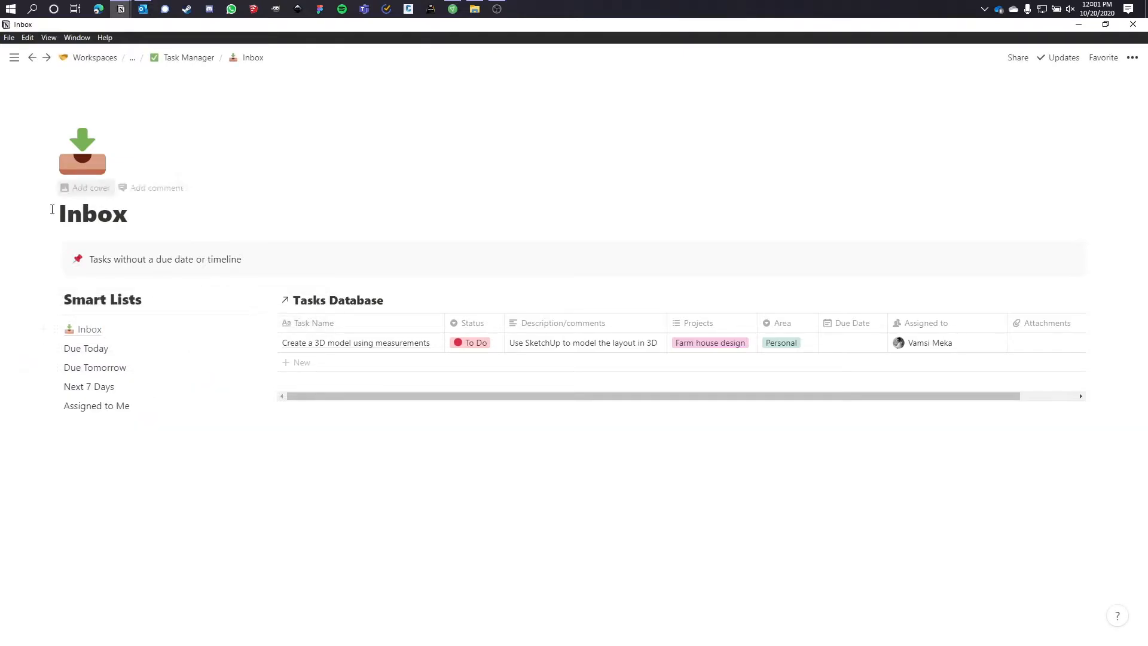
- Insert a calendar emoji before the Due Today, Due Tomorrow and Next 7 Days items
{"action": "left_click", "coordinate": [67, 347]}
{"action": "key", "text": "super+period"}
{"action": "type", "text": "cal"}
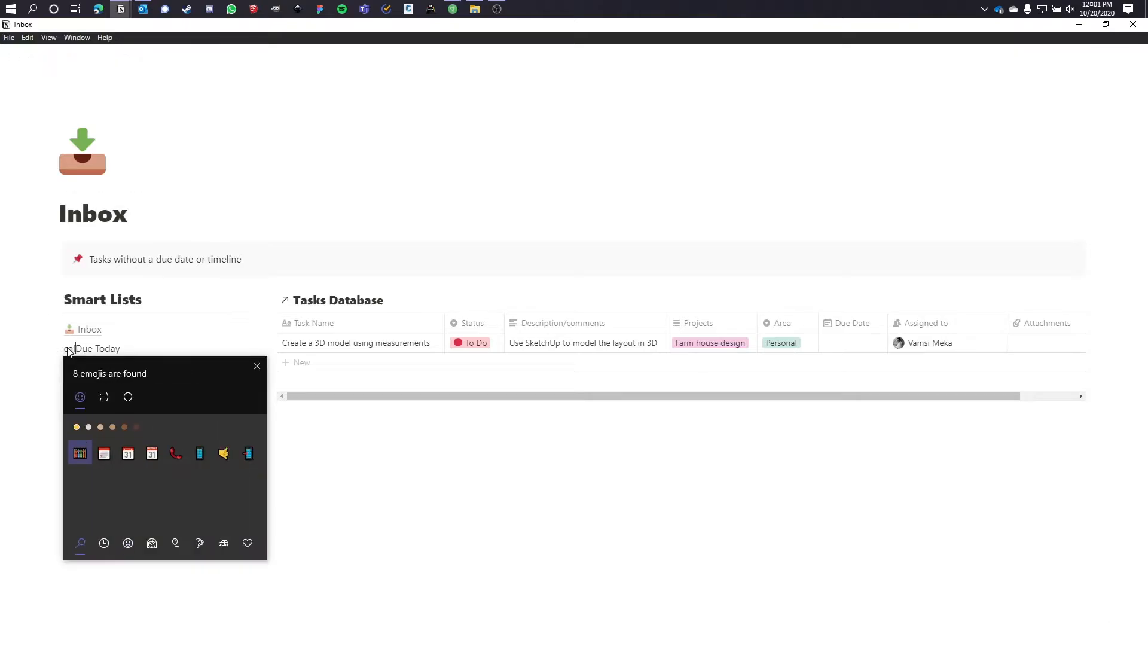
{"action": "key", "text": "Return"}
{"action": "left_click", "coordinate": [66, 367]}
{"action": "key", "text": "super+period"}
{"action": "type", "text": "cal"}
{"action": "left_click", "coordinate": [173, 476]}
{"action": "left_click", "coordinate": [67, 386]}
{"action": "key", "text": "super+period"}
{"action": "left_click", "coordinate": [174, 477]}
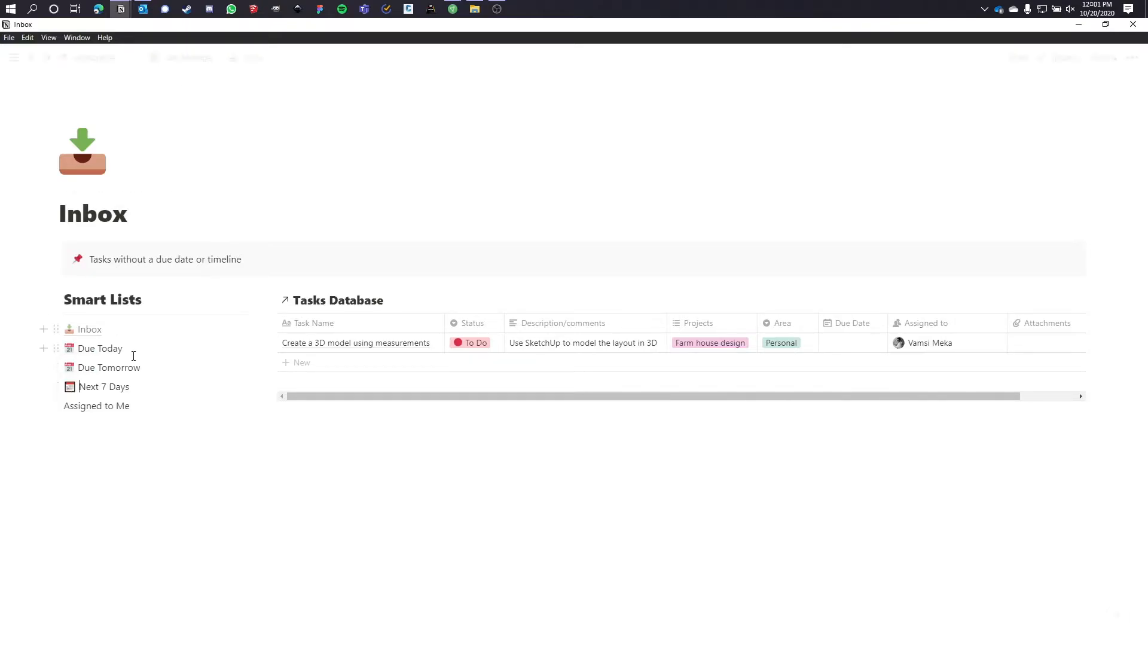
- Insert a sunglasses face emoji before the Assigned to Me item
{"action": "left_click", "coordinate": [65, 407]}
{"action": "key", "text": "super+period"}
{"action": "left_click", "coordinate": [151, 451]}
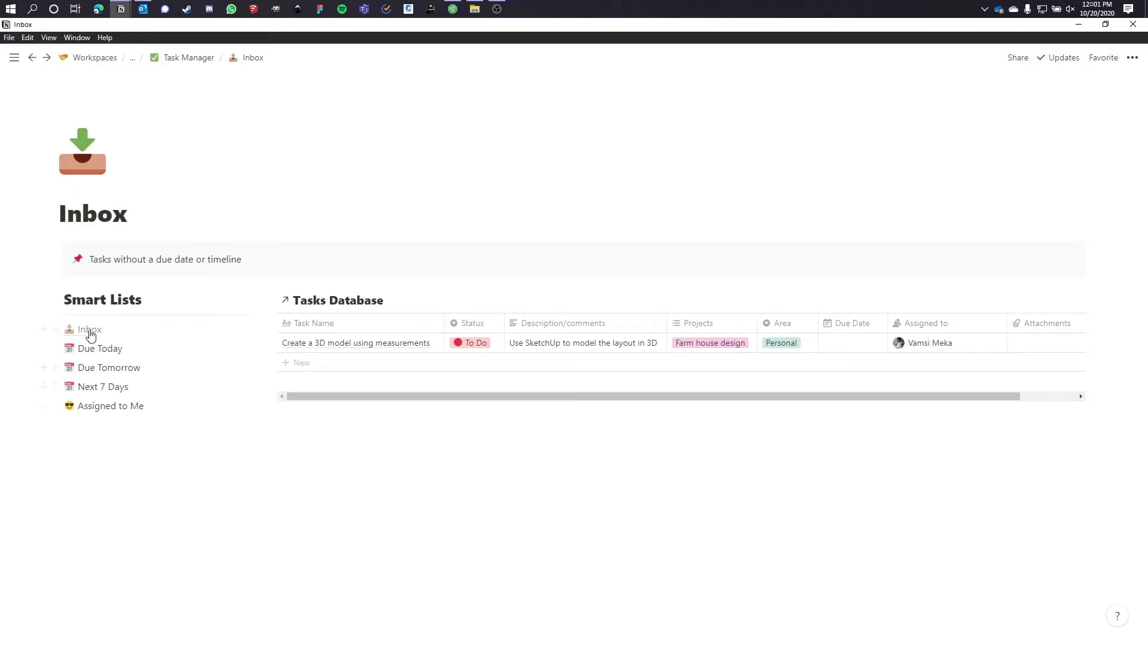
- Duplicate the Inbox page under Smart Lists on the Task Manager page and open the copy
{"action": "left_click", "coordinate": [198, 58]}
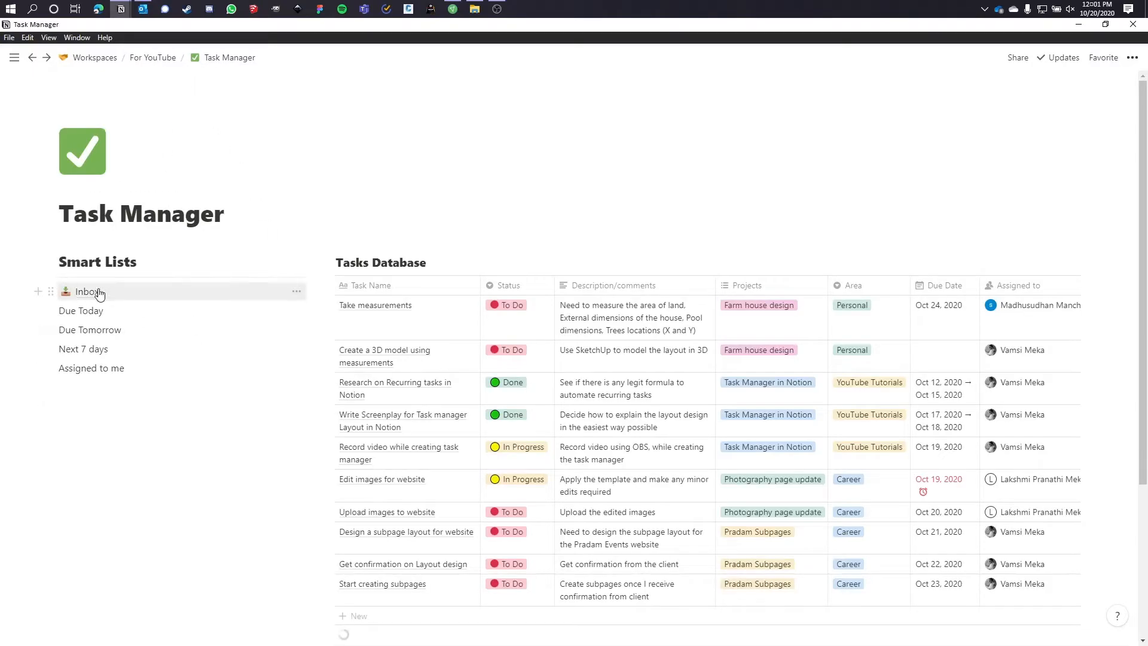
{"action": "left_click", "coordinate": [51, 291]}
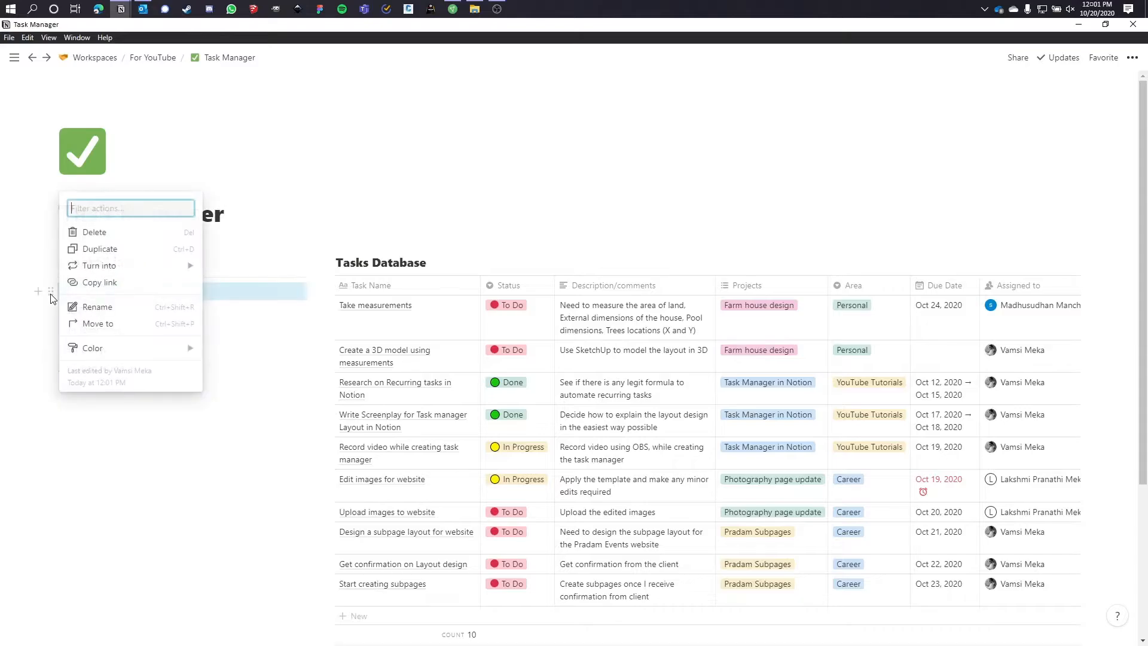
{"action": "left_click", "coordinate": [92, 257]}
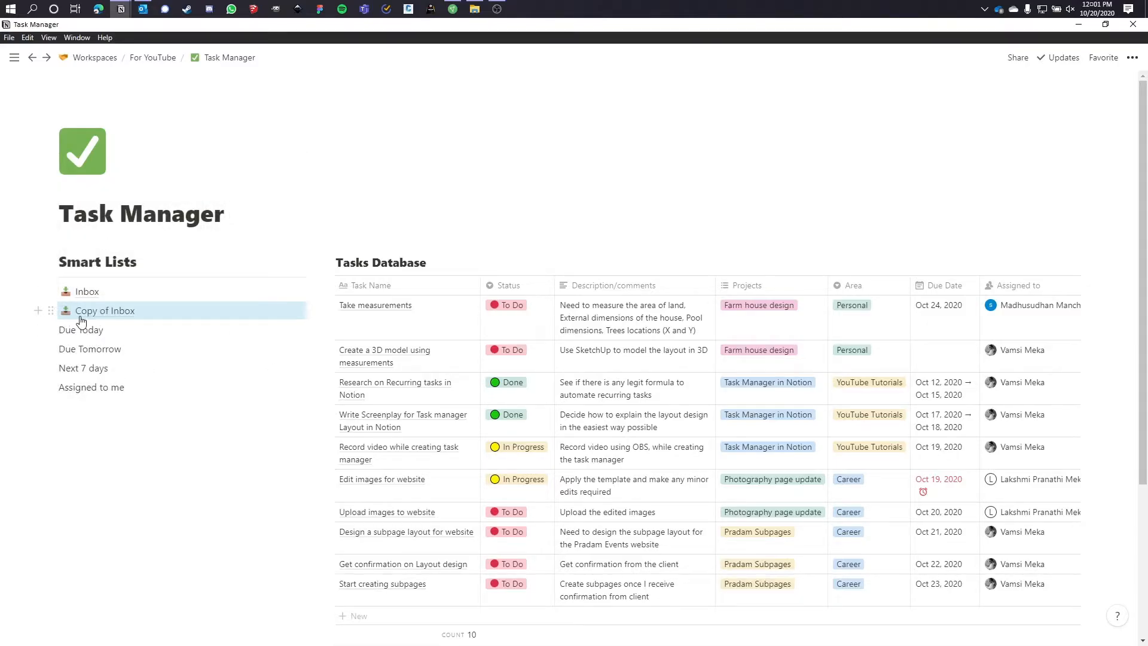
{"action": "left_click", "coordinate": [112, 317]}
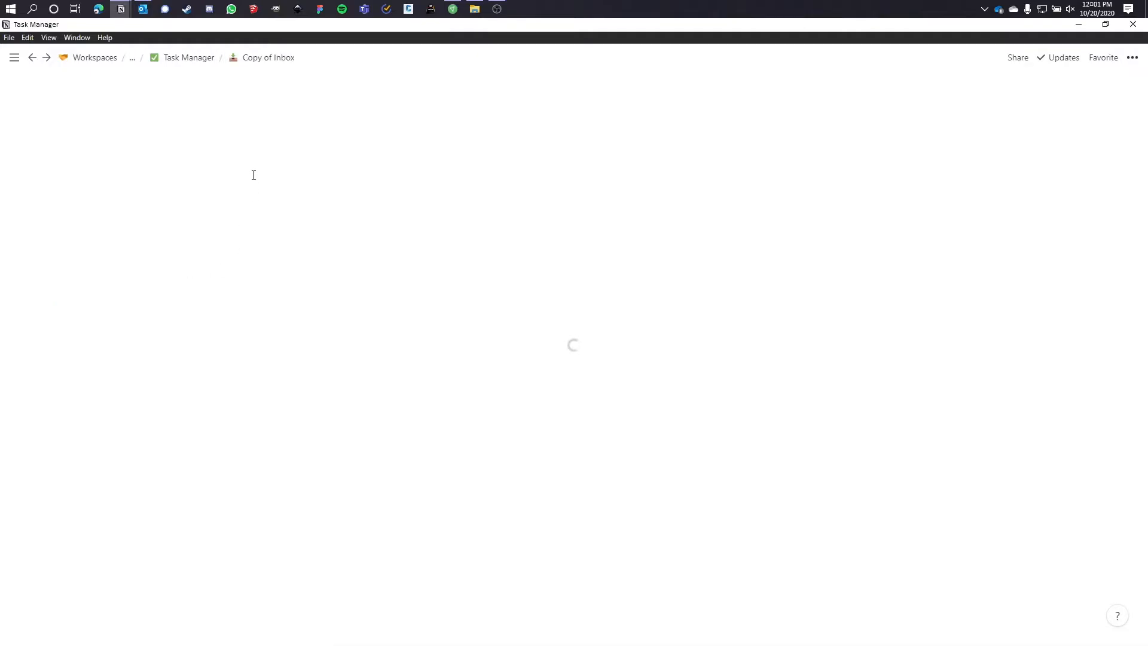
- Rename the copied Inbox page to "Due Today" and change its page icon to a calendar emoji
{"action": "triple_click", "coordinate": [147, 213]}
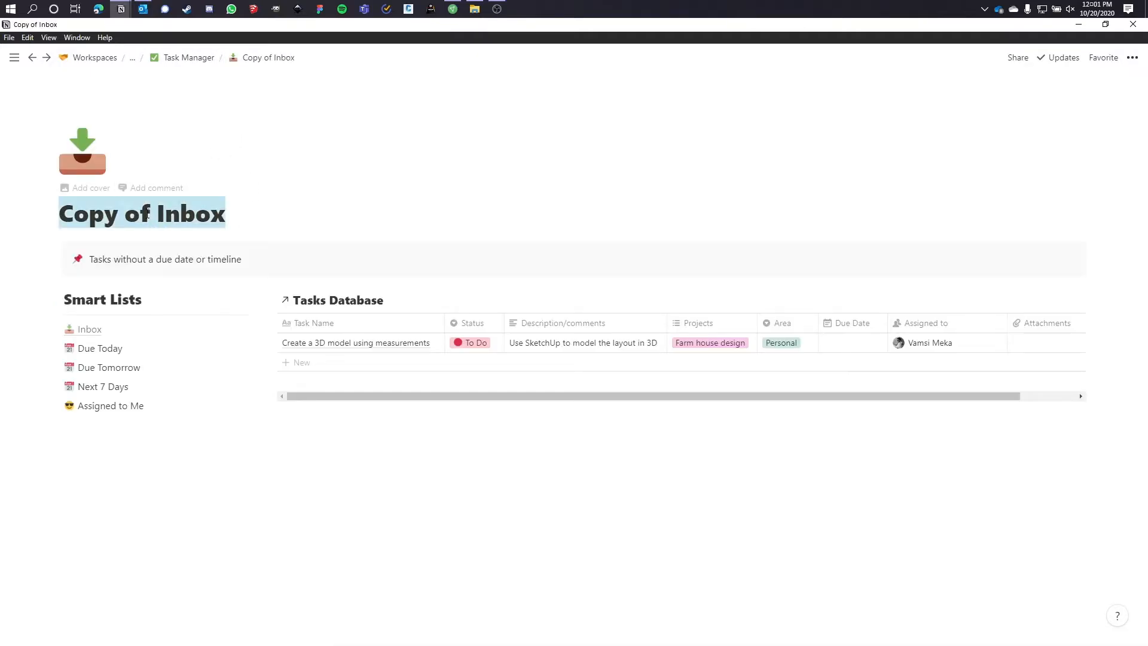
{"action": "type", "text": "Due Today"}
{"action": "left_click", "coordinate": [70, 162]}
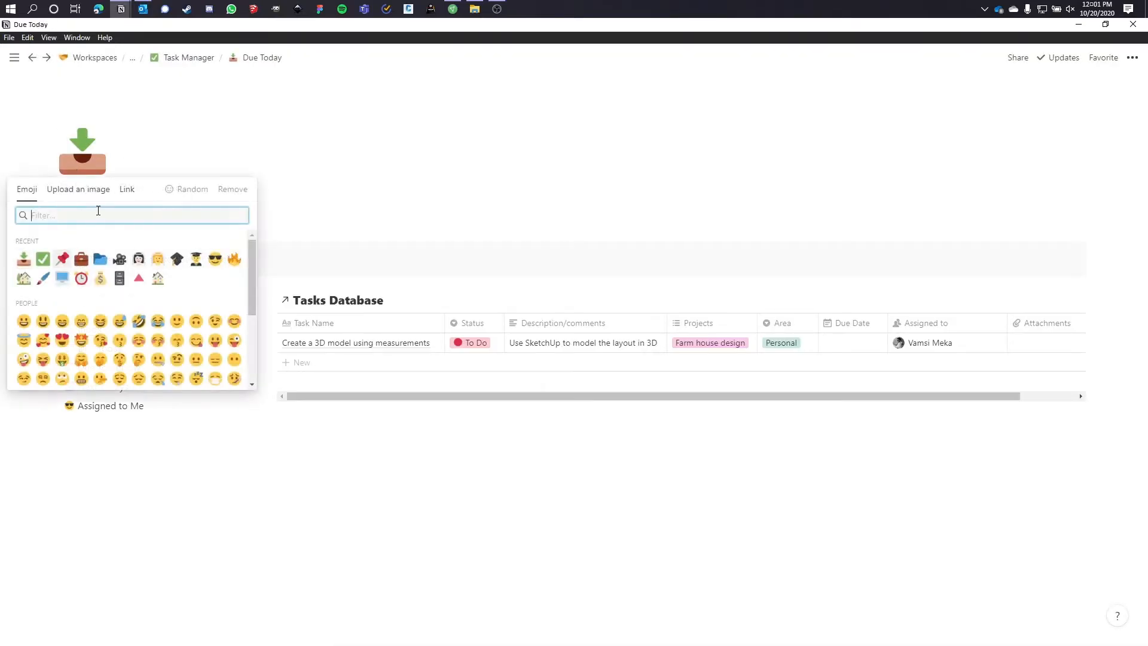
{"action": "type", "text": "calen"}
{"action": "left_click", "coordinate": [81, 244]}
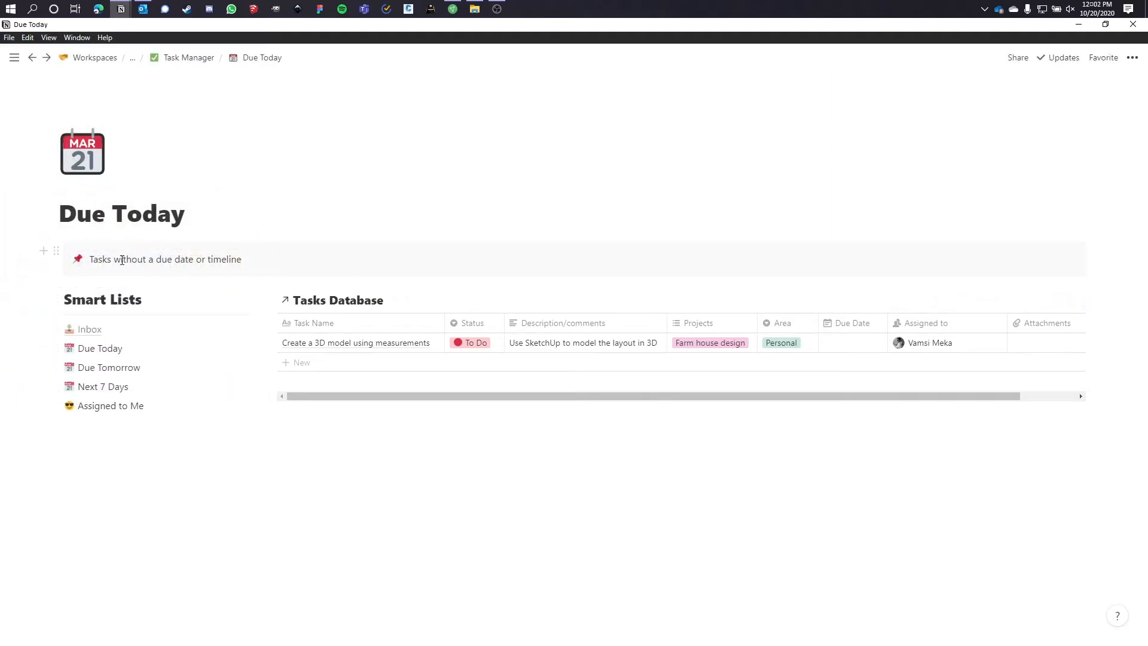
- Change the callout to "Tasks that are due today" and filter the linked Tasks Database to Due Date is Today
{"action": "left_click_drag", "start_coordinate": [113, 259], "coordinate": [280, 258]}
{"action": "type", "text": "that are due today"}
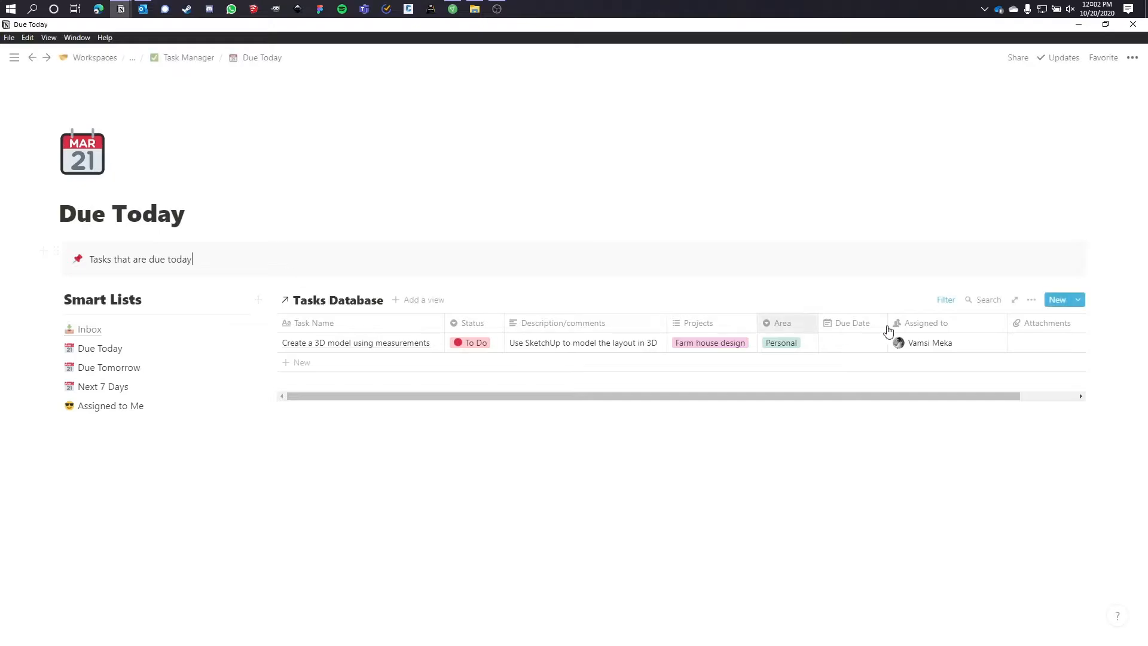
{"action": "left_click", "coordinate": [945, 299]}
{"action": "left_click", "coordinate": [932, 349]}
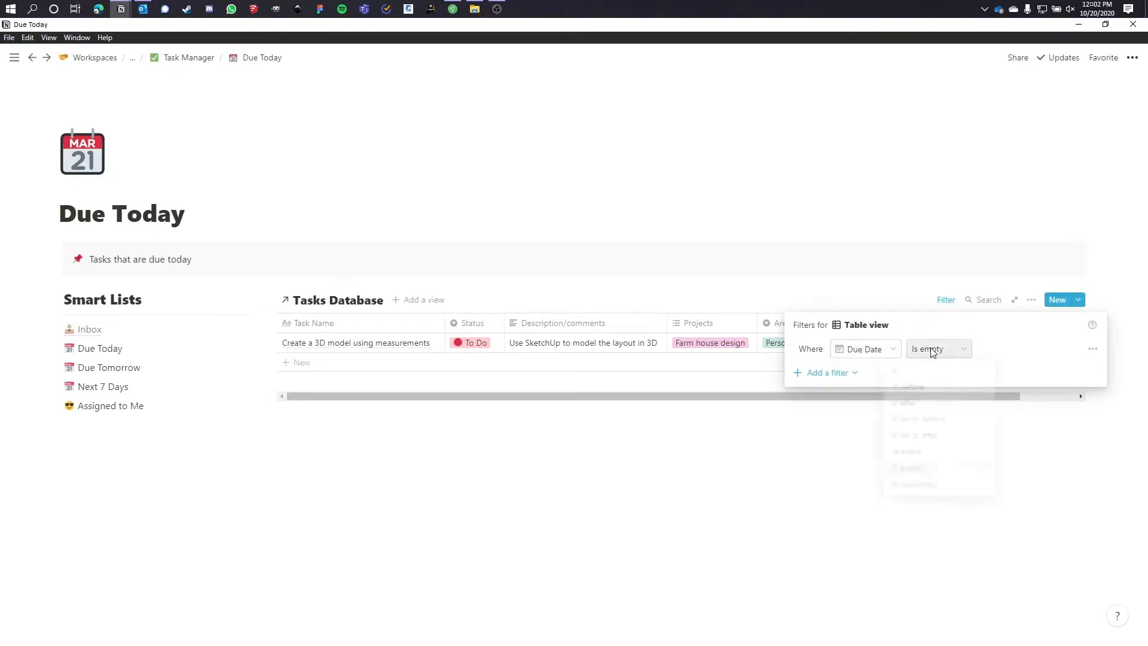
{"action": "left_click", "coordinate": [902, 375]}
{"action": "left_click", "coordinate": [983, 349]}
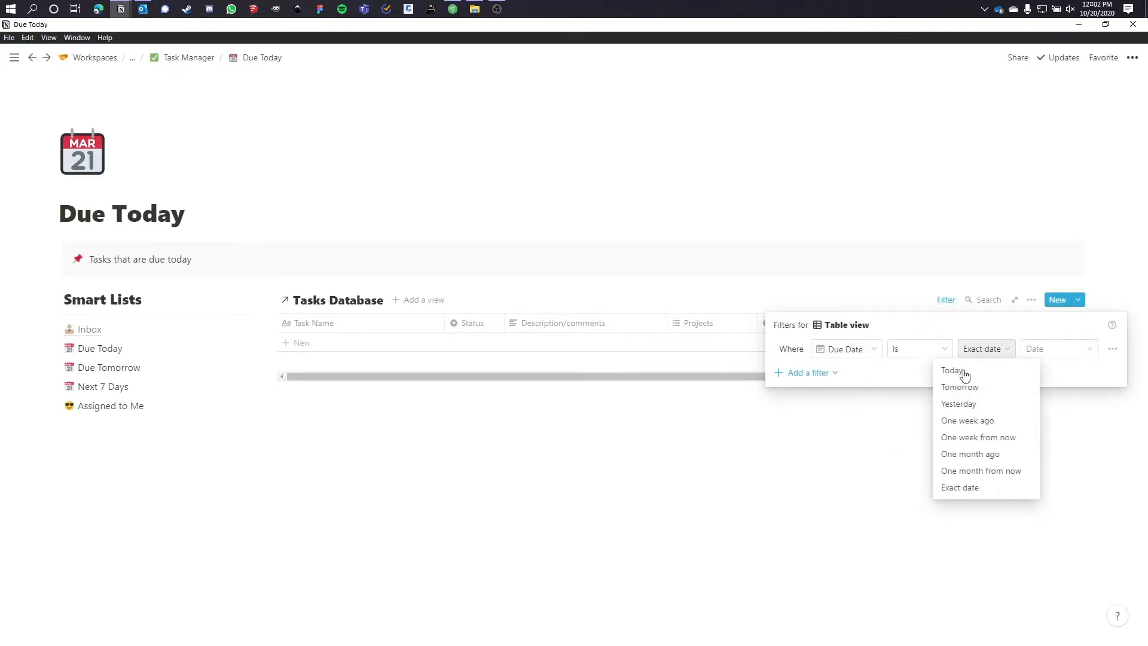
{"action": "left_click", "coordinate": [959, 373]}
{"action": "left_click", "coordinate": [933, 454]}
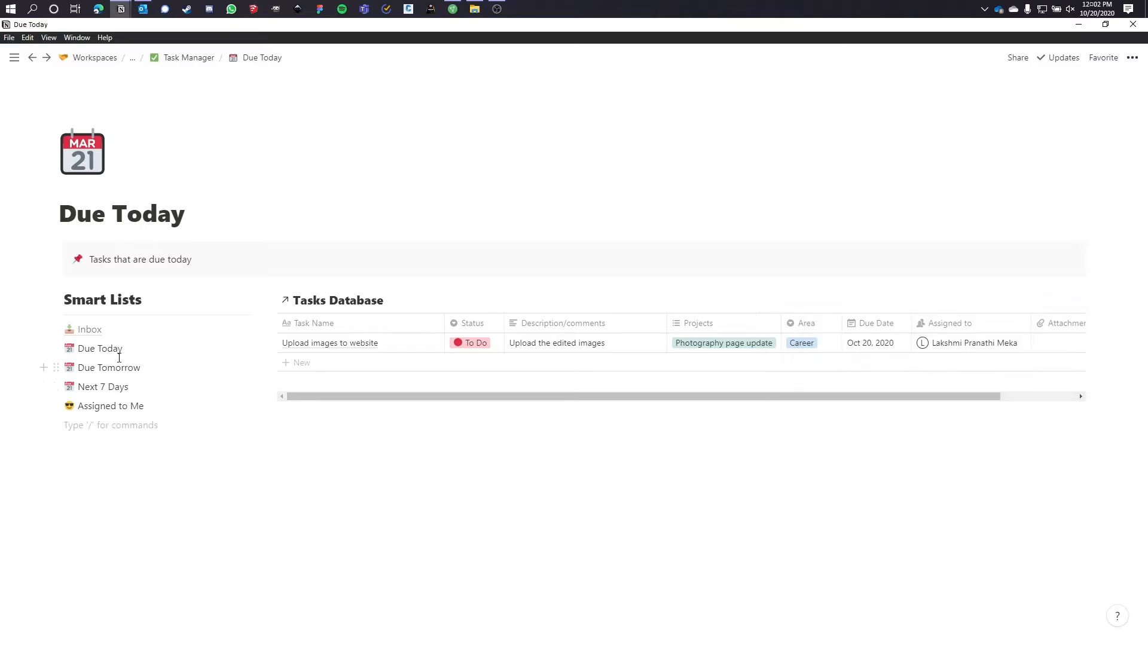
- Copy the Due Today page's link and apply it to the Due Today item in the Smart Lists column
{"action": "left_click_drag", "start_coordinate": [123, 353], "coordinate": [67, 349]}
{"action": "left_click", "coordinate": [1132, 58]}
{"action": "left_click", "coordinate": [1053, 227]}
{"action": "left_click", "coordinate": [92, 324]}
{"action": "key", "text": "ctrl+v"}
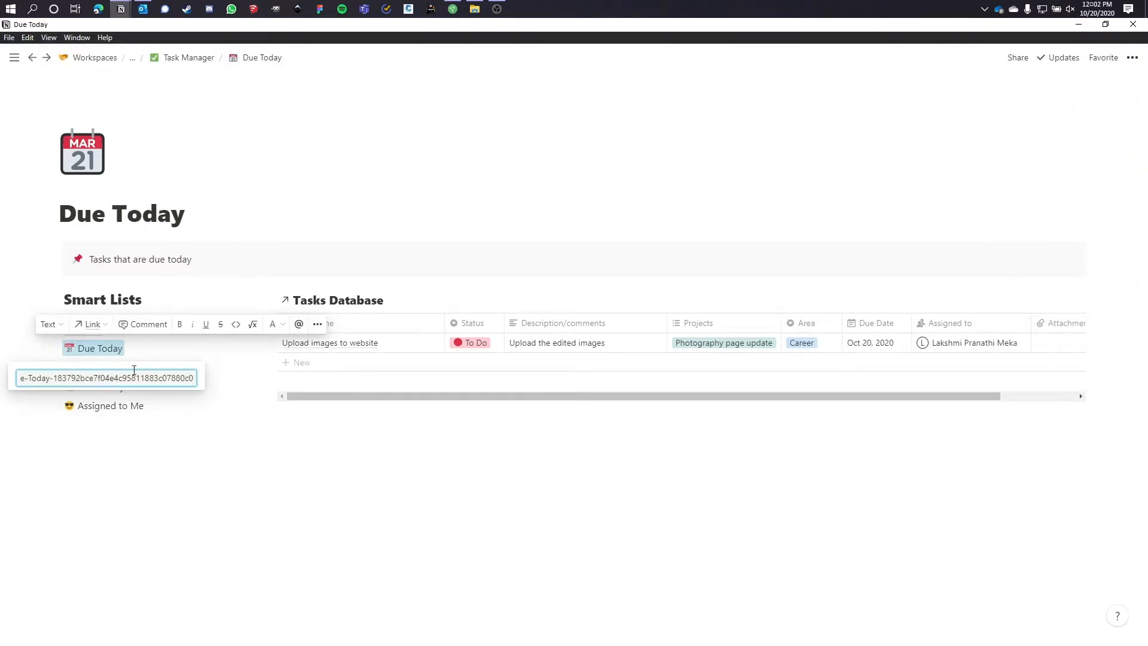
{"action": "left_click", "coordinate": [105, 419]}
{"action": "left_click", "coordinate": [142, 463]}
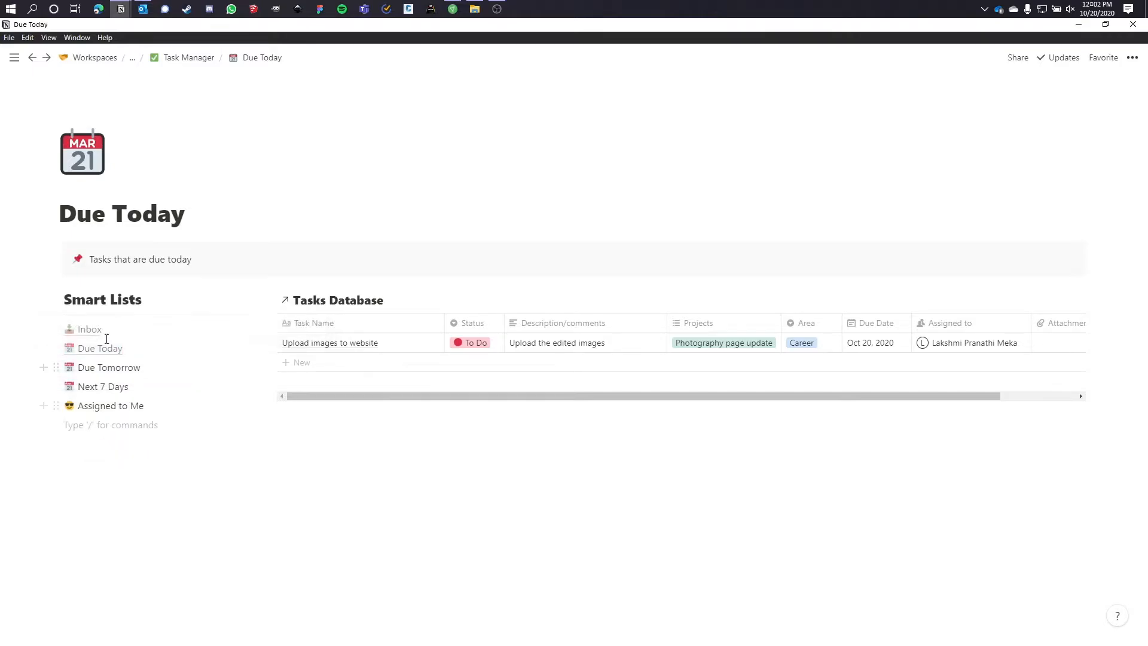
- On the Inbox page, link the Due Today item in the Smart Lists column to the Due Today page
{"action": "left_click", "coordinate": [90, 330]}
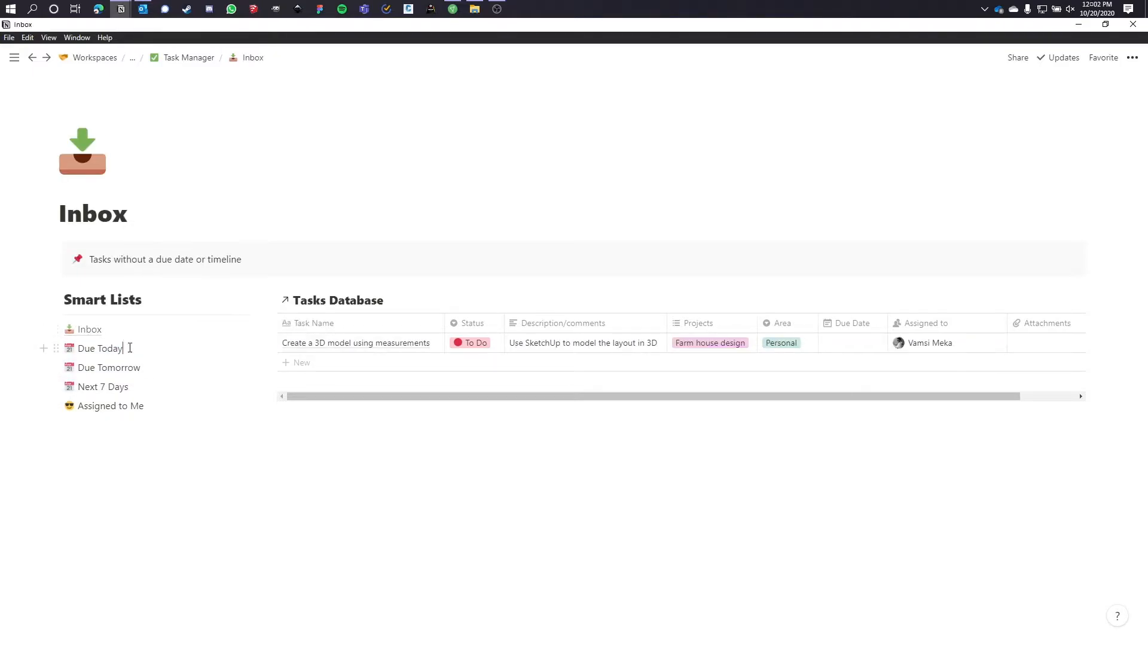
{"action": "left_click_drag", "start_coordinate": [130, 348], "coordinate": [66, 348]}
{"action": "left_click", "coordinate": [91, 327]}
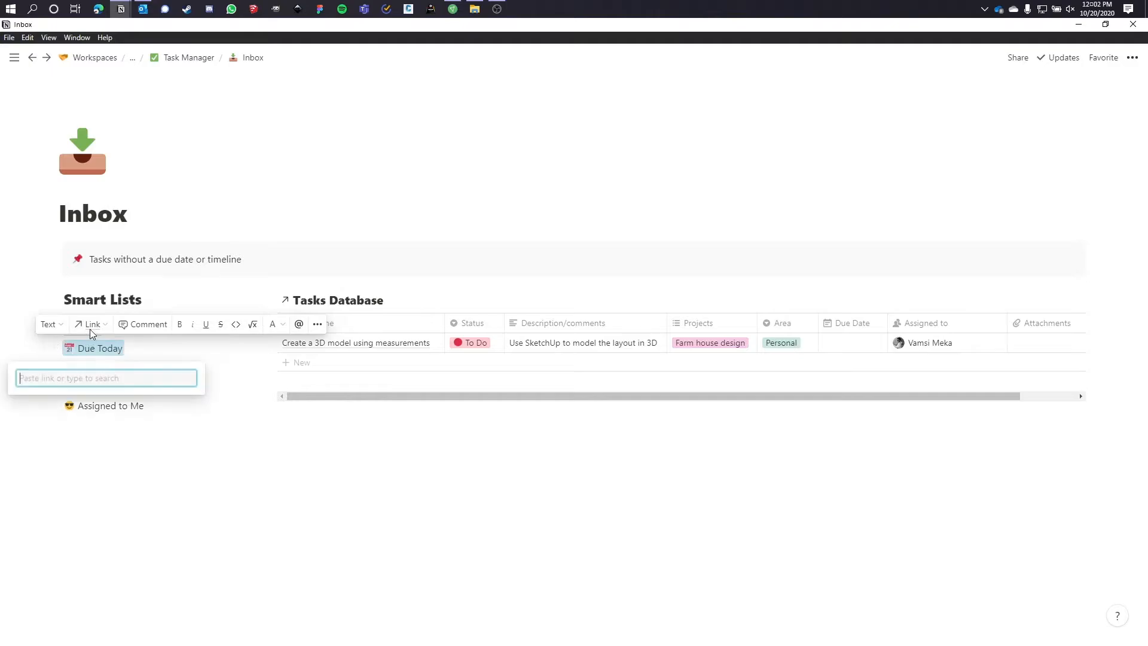
{"action": "key", "text": "ctrl+v"}
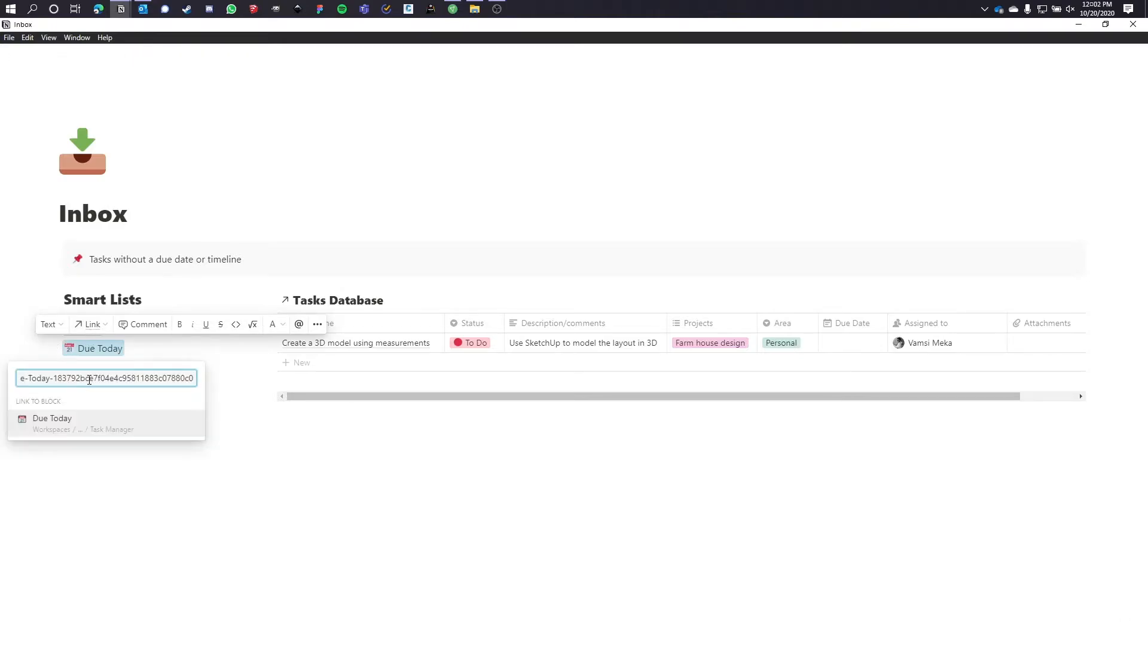
{"action": "left_click", "coordinate": [85, 428]}
{"action": "left_click", "coordinate": [130, 387]}
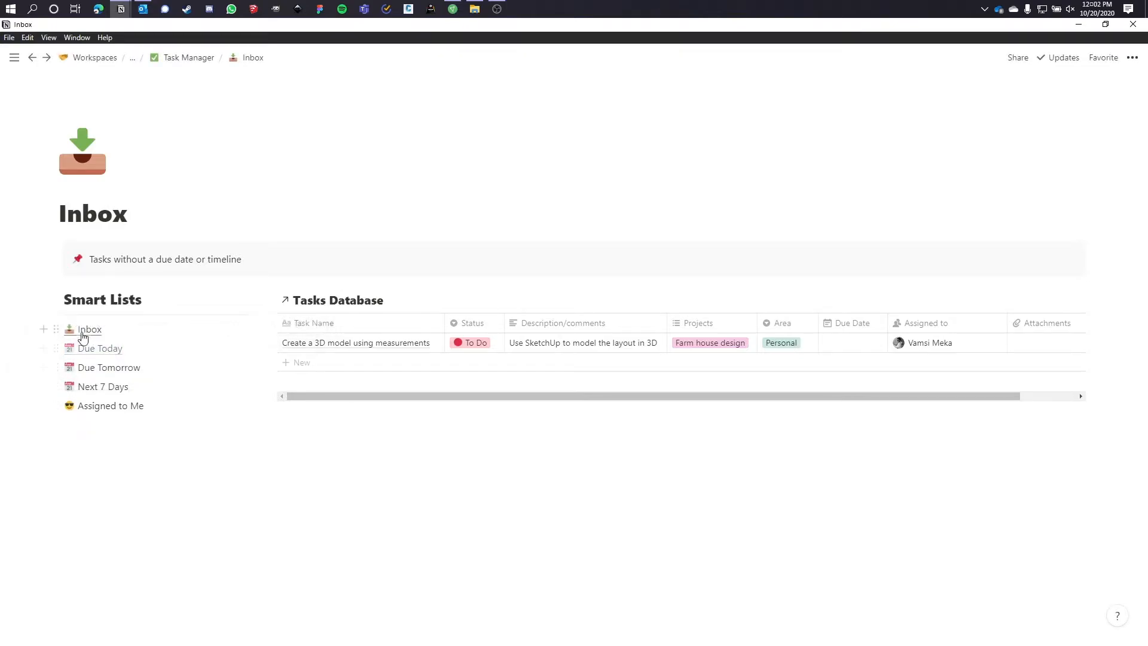
- Follow the Due Today link to test it, then duplicate the Due Today page under Smart Lists on the Task Manager page
{"action": "left_click", "coordinate": [89, 350]}
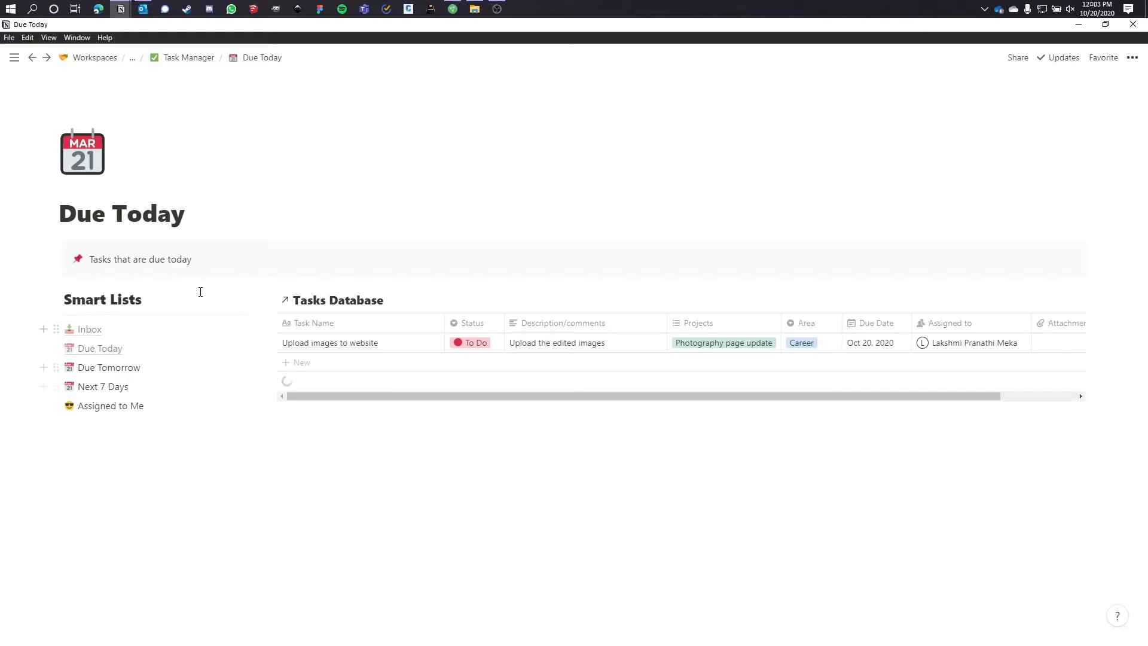
{"action": "left_click", "coordinate": [192, 59]}
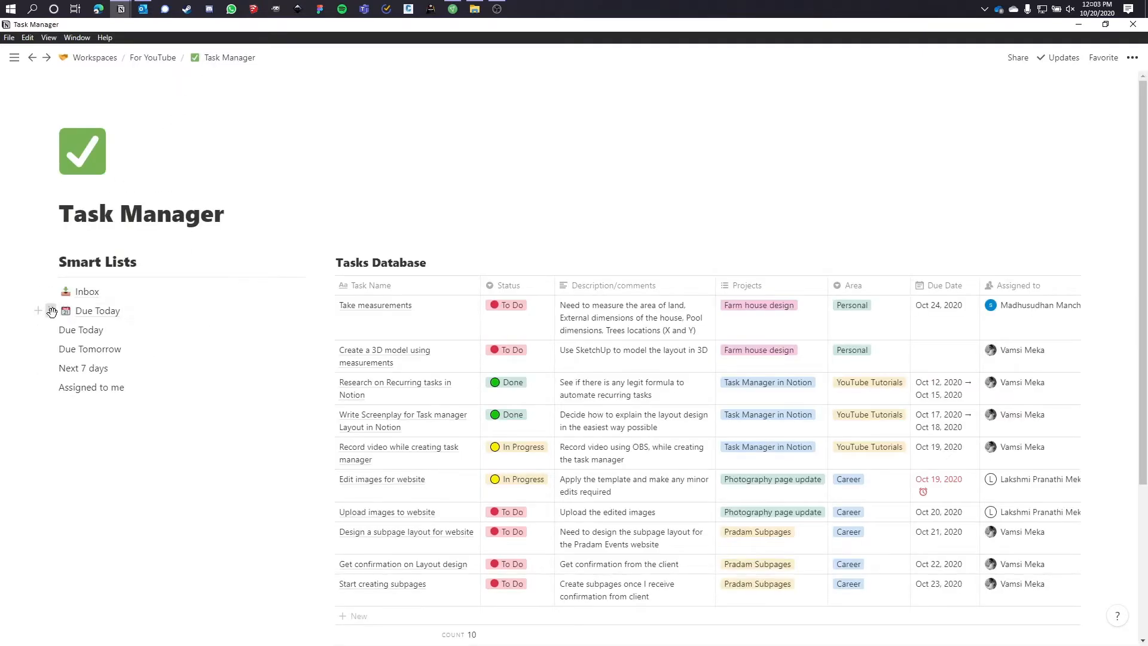
{"action": "left_click", "coordinate": [51, 309]}
{"action": "left_click", "coordinate": [99, 269]}
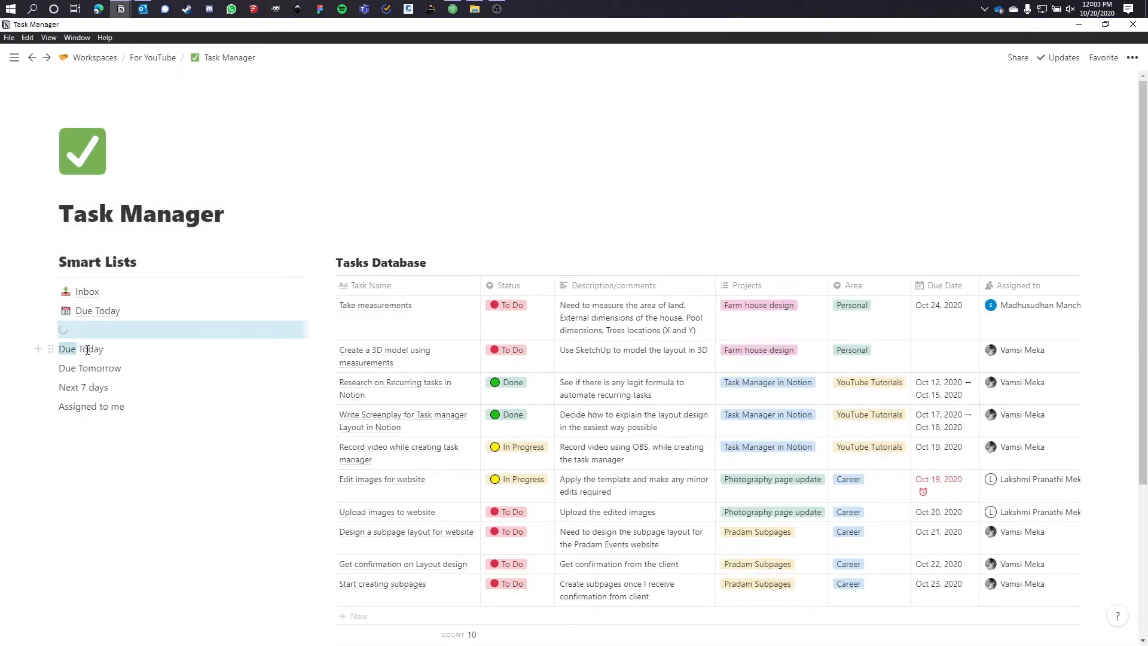
- Delete the plain-text Due Today line under Smart Lists and open the copy of the Due Today page
{"action": "left_click_drag", "start_coordinate": [87, 349], "coordinate": [104, 350]}
{"action": "key", "text": "BackSpace"}
{"action": "key", "text": "BackSpace"}
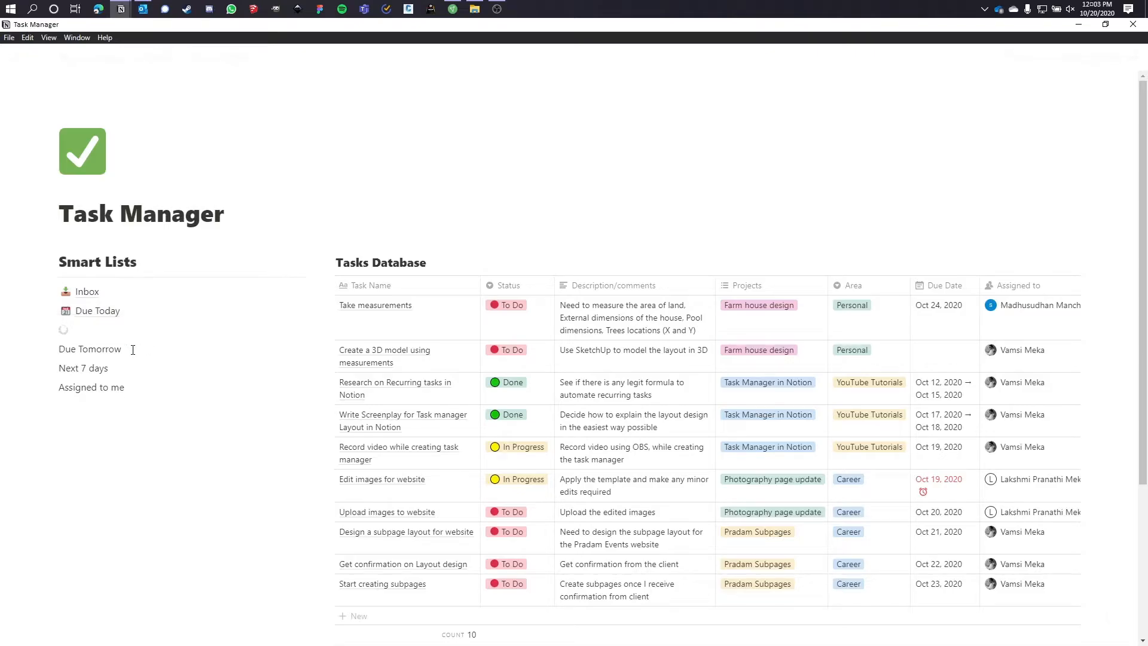
{"action": "left_click", "coordinate": [95, 330]}
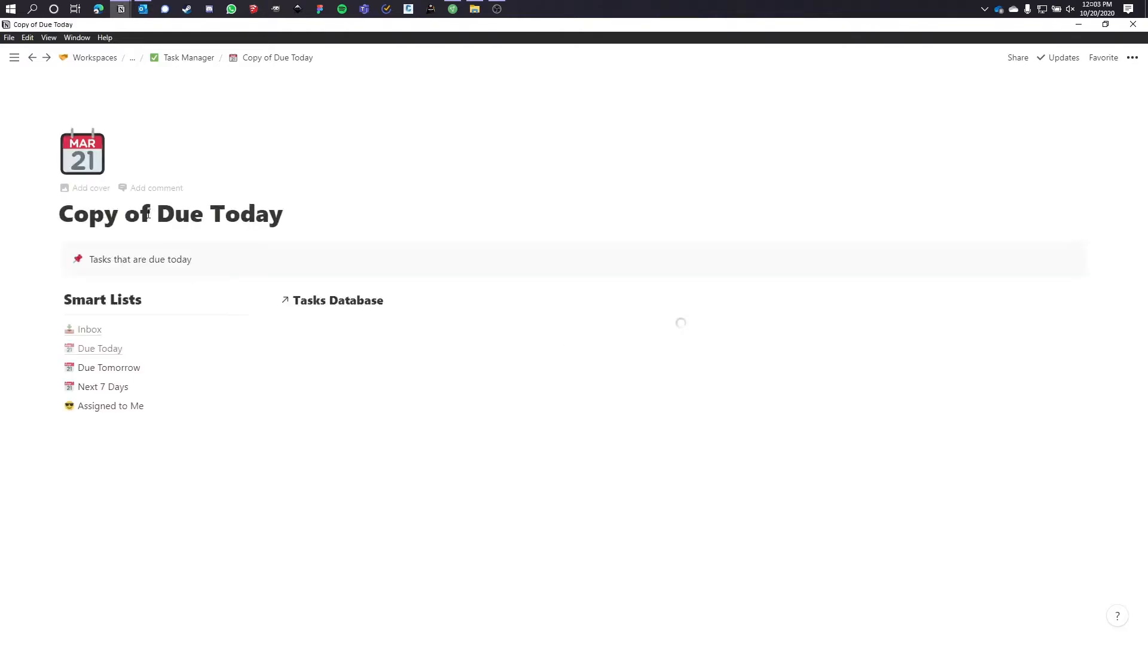
- Rename the copied Due Today page to "Due Tomorrow"
{"action": "left_click_drag", "start_coordinate": [151, 213], "coordinate": [57, 213]}
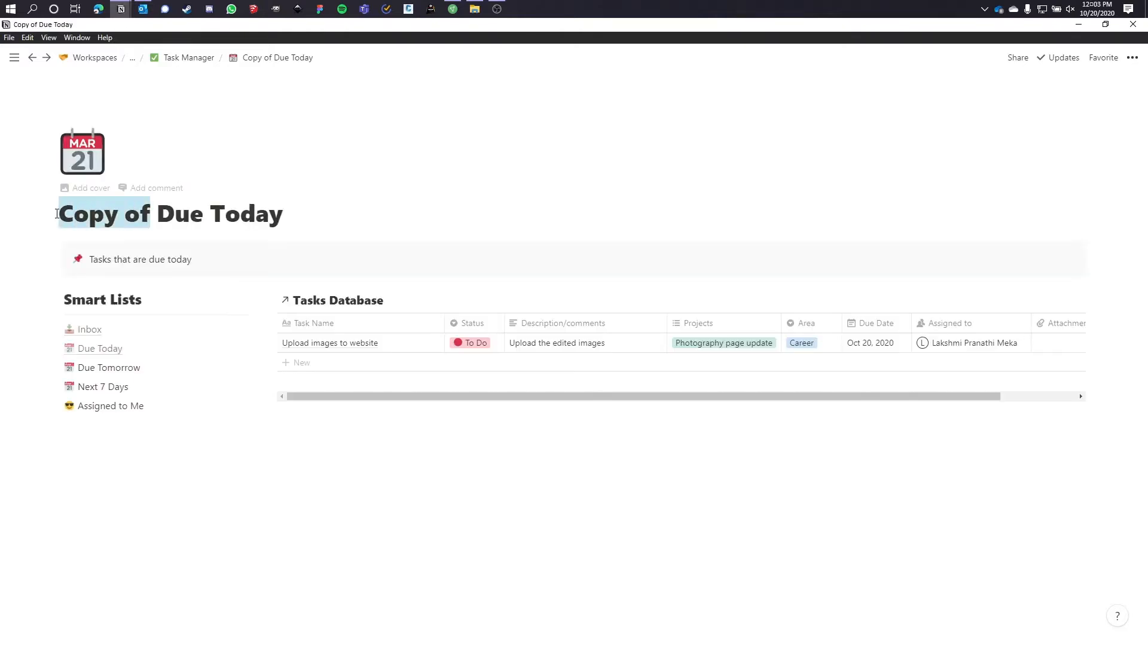
{"action": "key", "text": "BackSpace"}
{"action": "key", "text": "BackSpace"}
{"action": "key", "text": "BackSpace"}
{"action": "key", "text": "BackSpace"}
{"action": "key", "text": "BackSpace"}
{"action": "key", "text": "BackSpace"}
{"action": "key", "text": "BackSpace"}
{"action": "key", "text": "BackSpace"}
{"action": "double_click", "coordinate": [143, 215]}
{"action": "type", "text": "Tomo"}
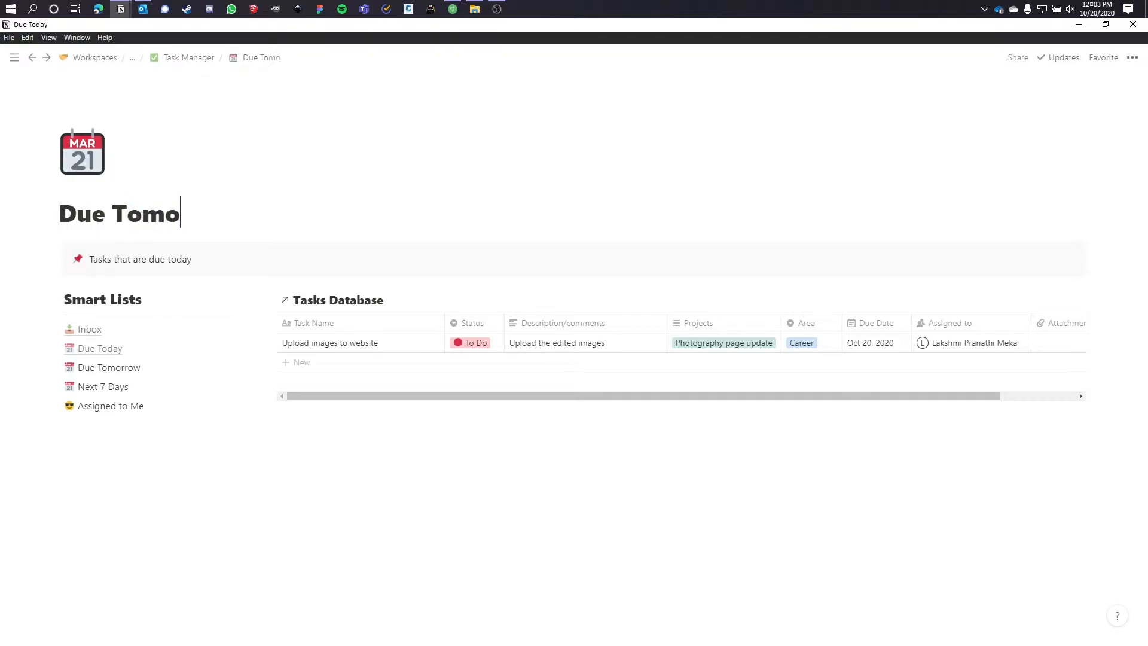
{"action": "type", "text": "rrow"}
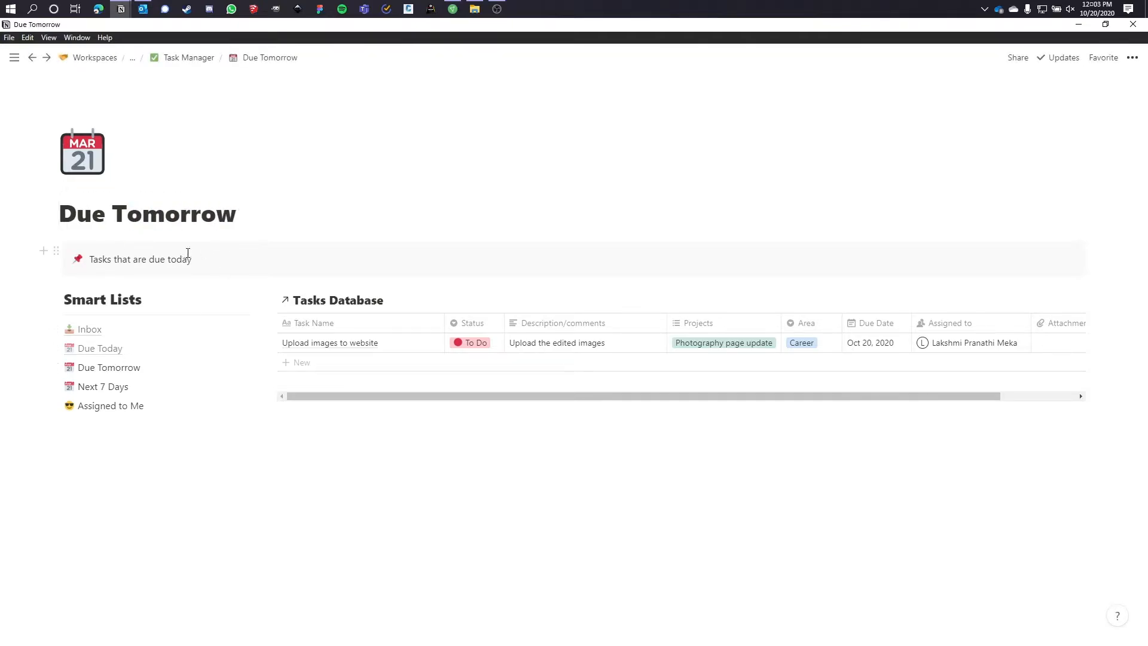
- Change the callout to "Tasks that are due Tomorrow" and filter the linked Tasks Database to Due Date is Tomorrow
{"action": "type", "text": "tomo"}
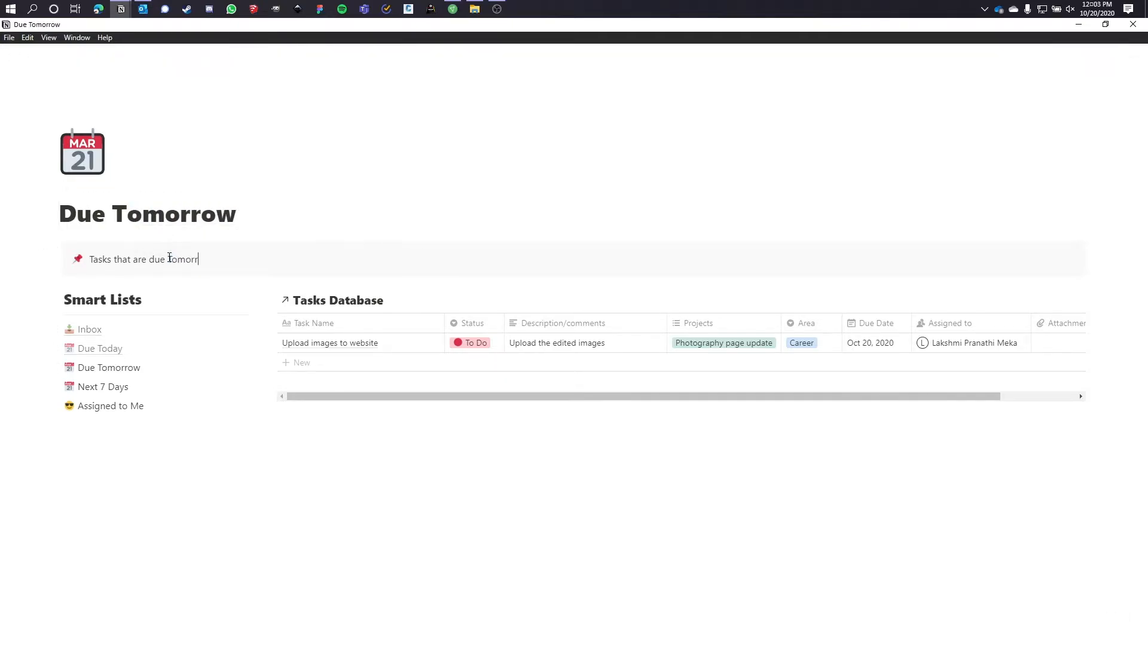
{"action": "type", "text": "rrow"}
{"action": "left_click", "coordinate": [946, 299]}
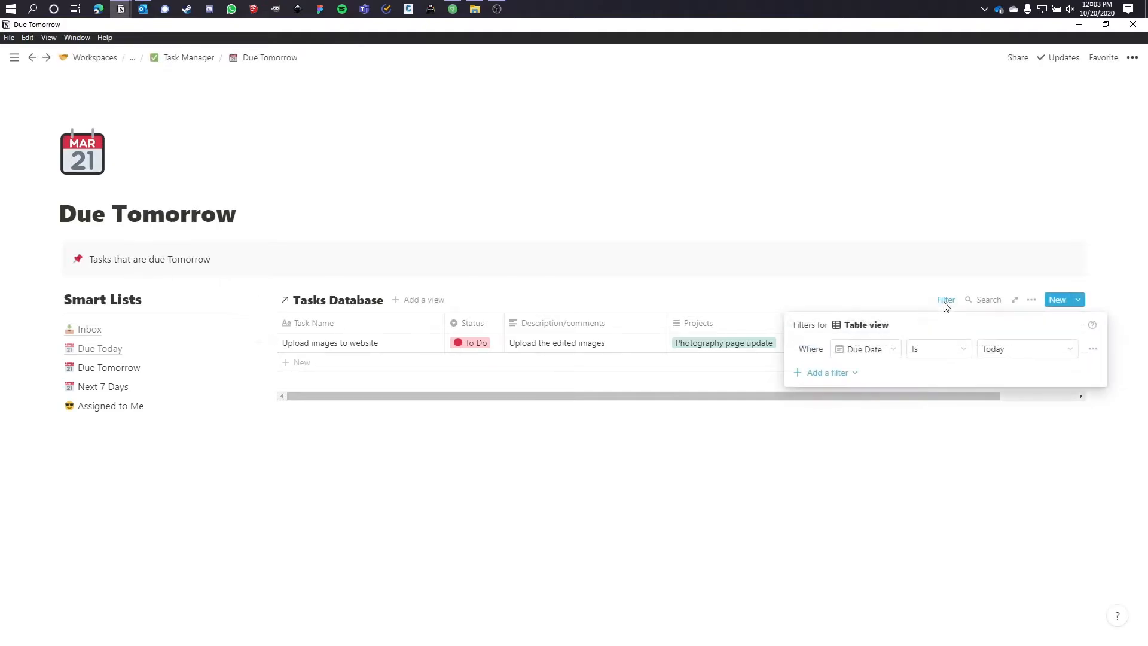
{"action": "left_click", "coordinate": [987, 352]}
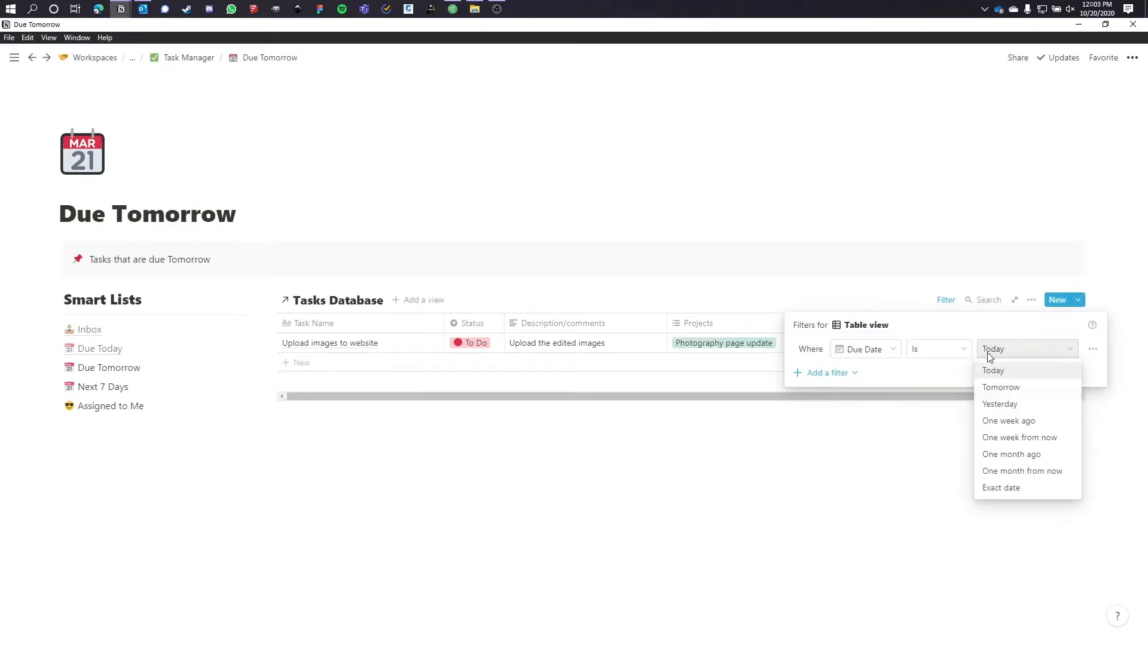
{"action": "left_click", "coordinate": [1007, 388]}
{"action": "left_click", "coordinate": [799, 412]}
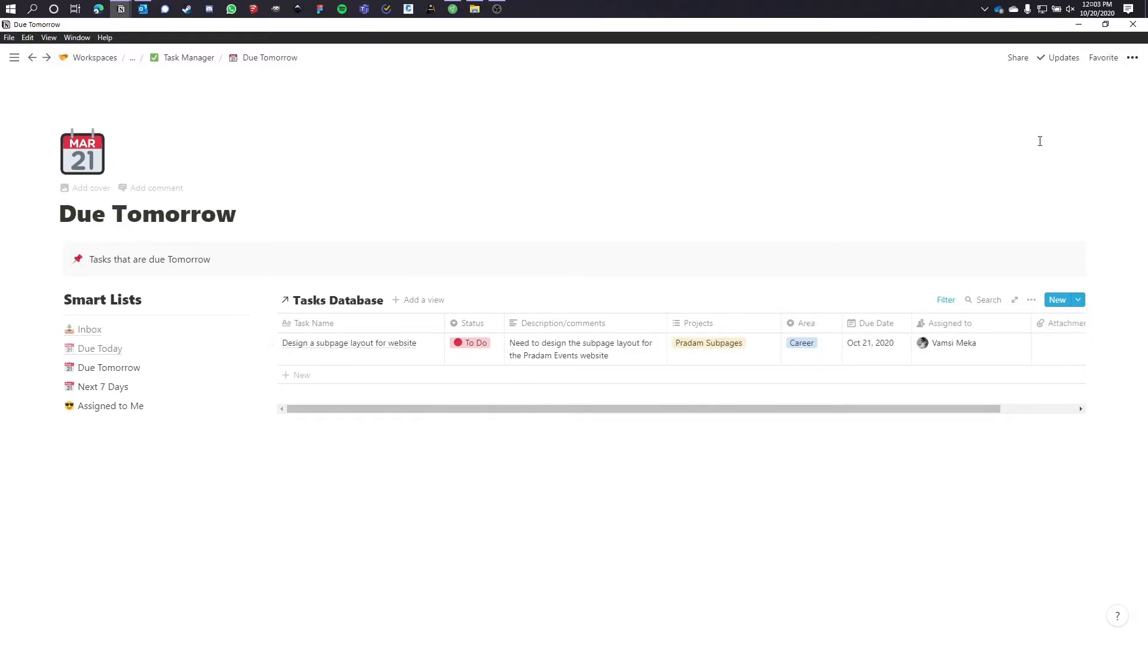
- Copy the Due Tomorrow page's link and apply it to the Due Tomorrow item in the Smart Lists column
{"action": "left_click", "coordinate": [1132, 57]}
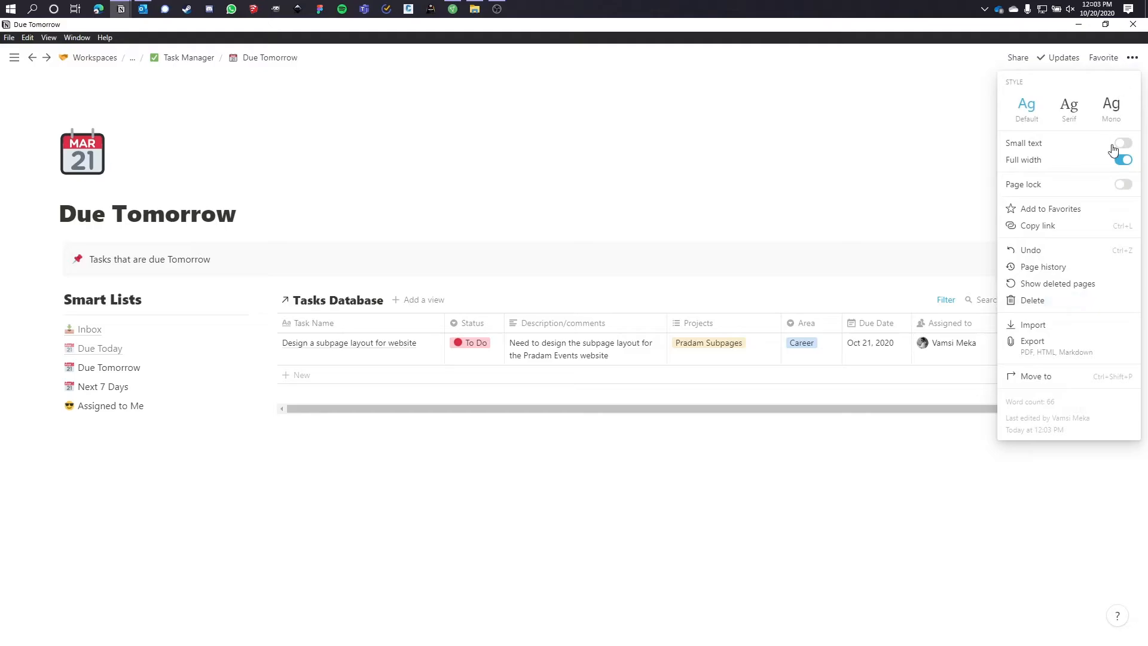
{"action": "left_click", "coordinate": [1040, 225]}
{"action": "left_click_drag", "start_coordinate": [141, 367], "coordinate": [80, 371]}
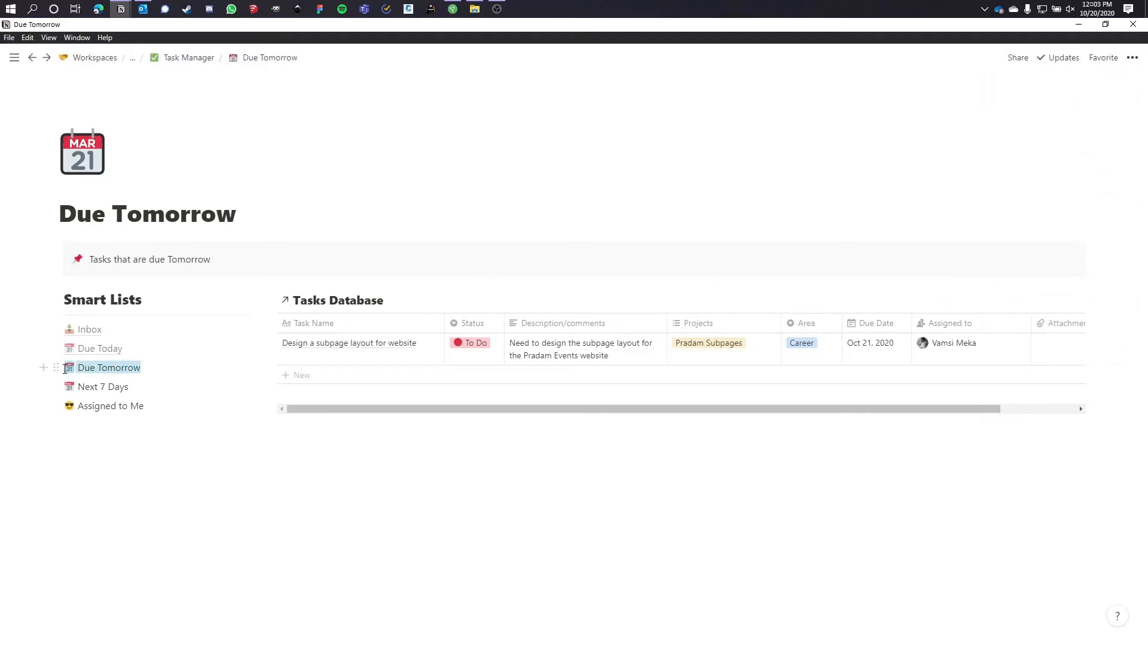
{"action": "left_click", "coordinate": [90, 343]}
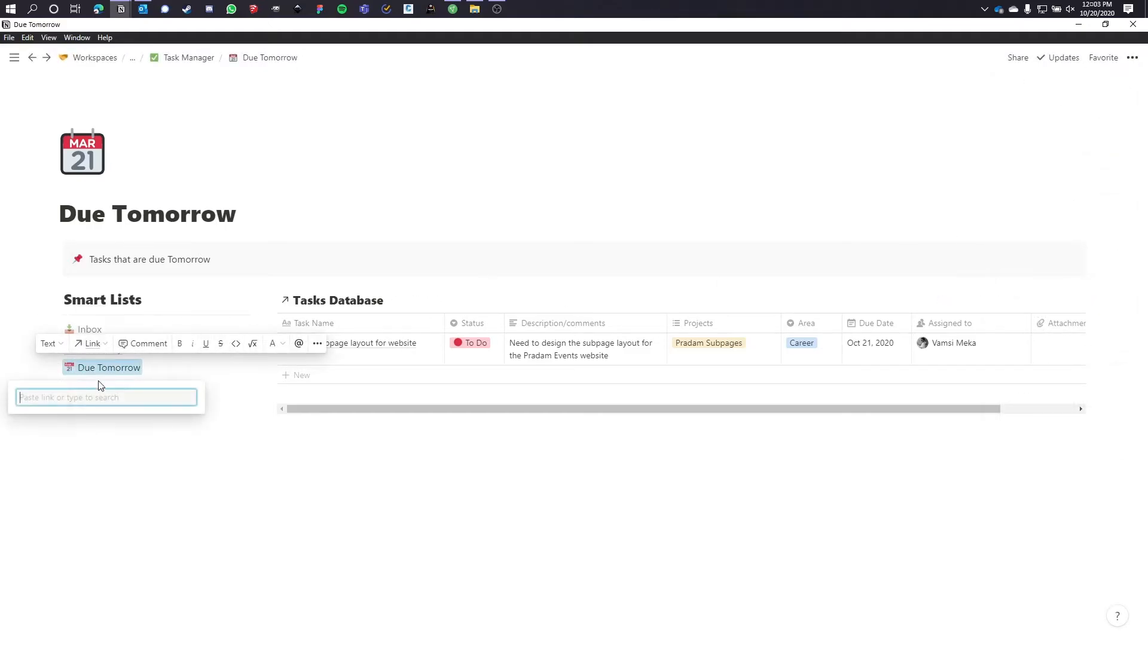
{"action": "key", "text": "ctrl+v"}
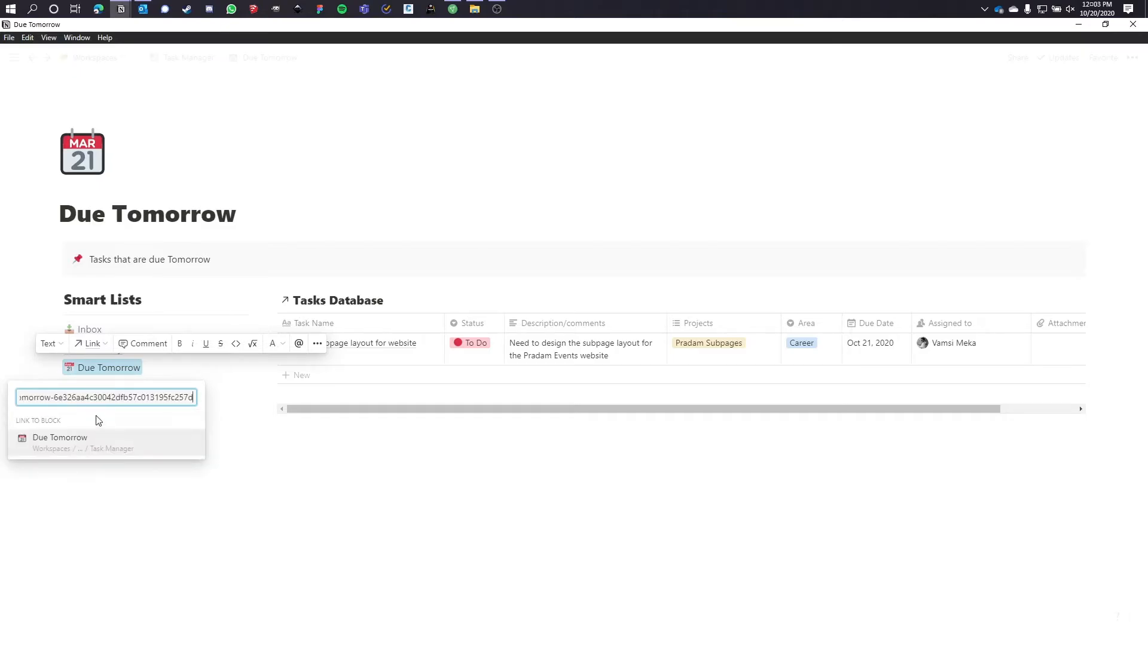
{"action": "left_click", "coordinate": [90, 434]}
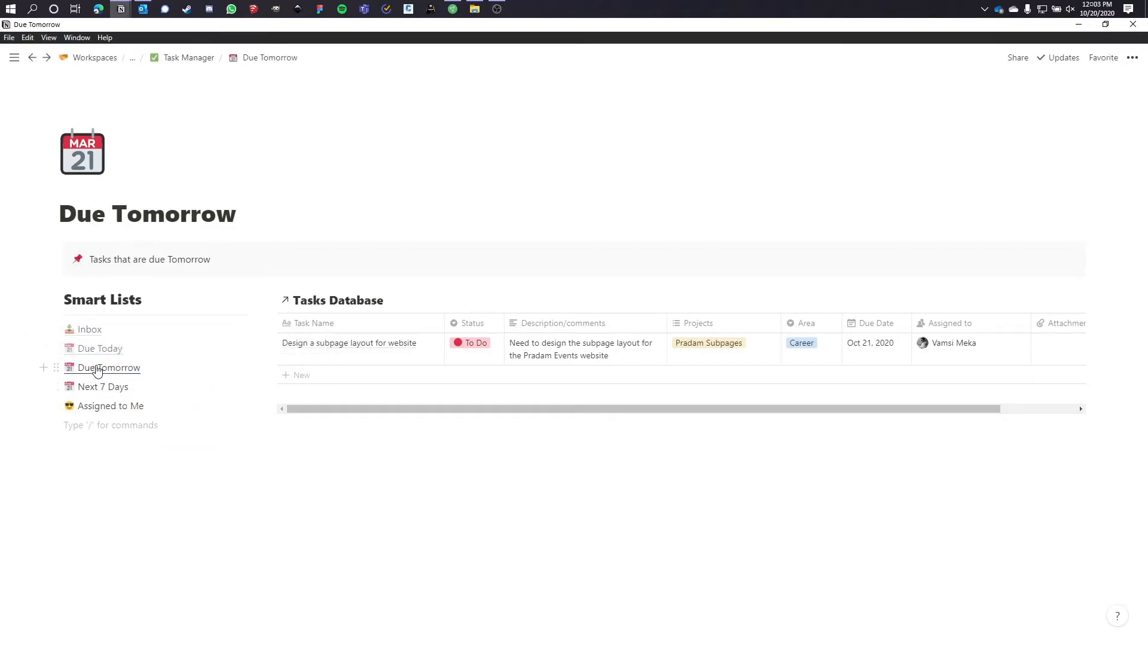
- On the Due Today page, link the Due Tomorrow item in the Smart Lists column to the Due Tomorrow page
{"action": "left_click", "coordinate": [96, 350]}
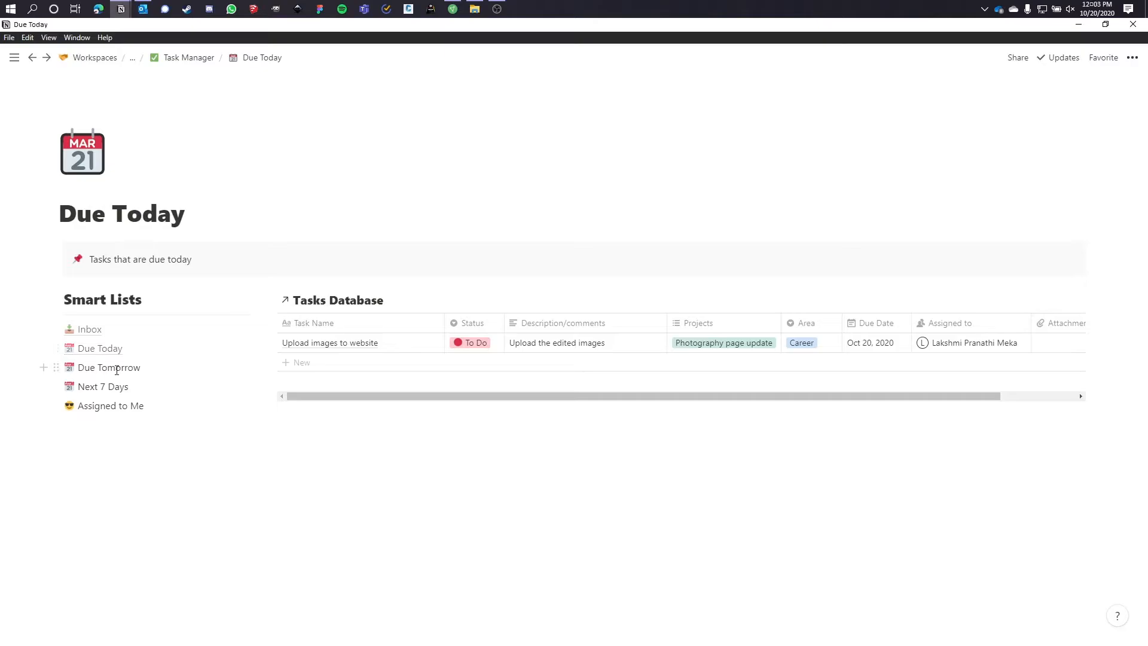
{"action": "left_click_drag", "start_coordinate": [141, 369], "coordinate": [72, 369]}
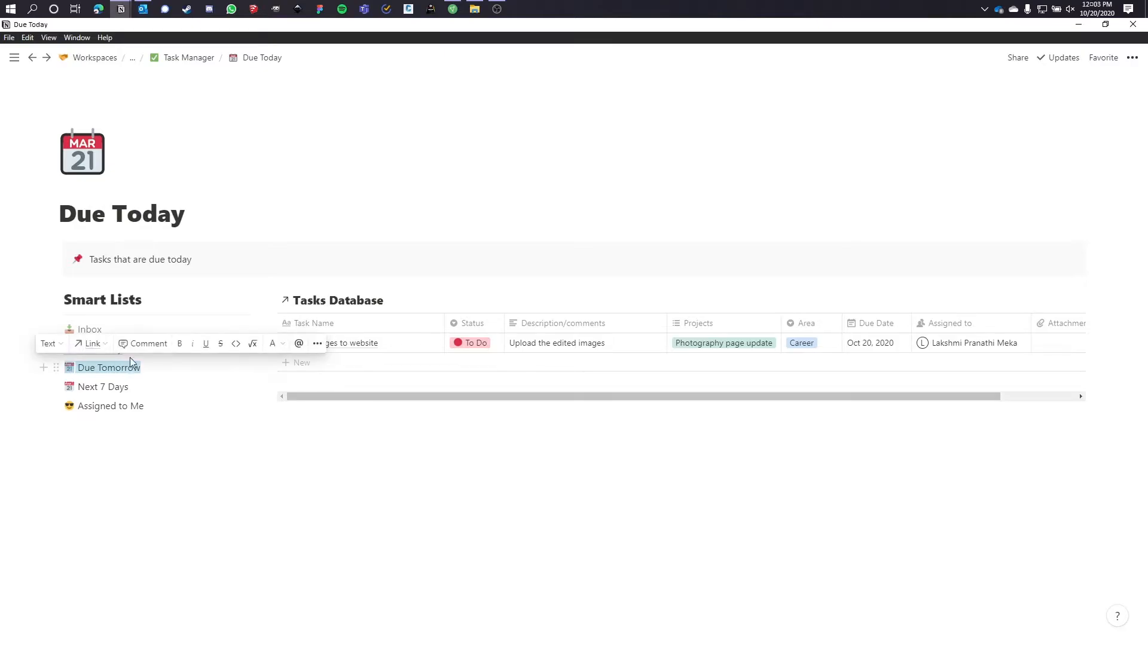
{"action": "left_click", "coordinate": [99, 346]}
{"action": "key", "text": "ctrl+v"}
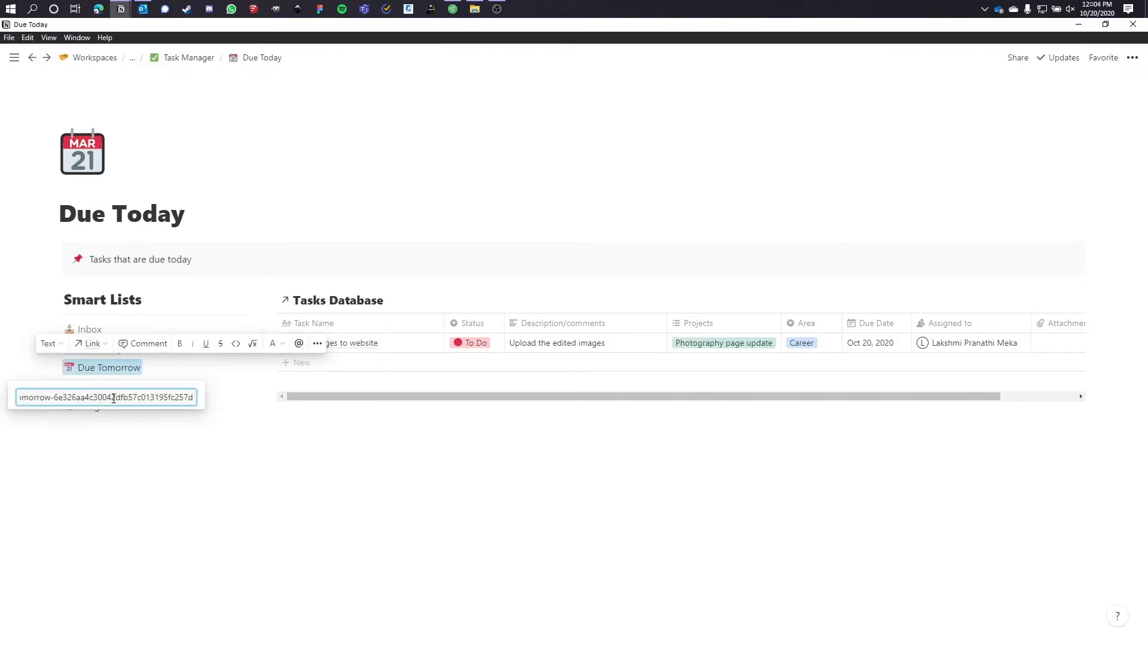
{"action": "left_click", "coordinate": [94, 446]}
{"action": "left_click", "coordinate": [110, 375]}
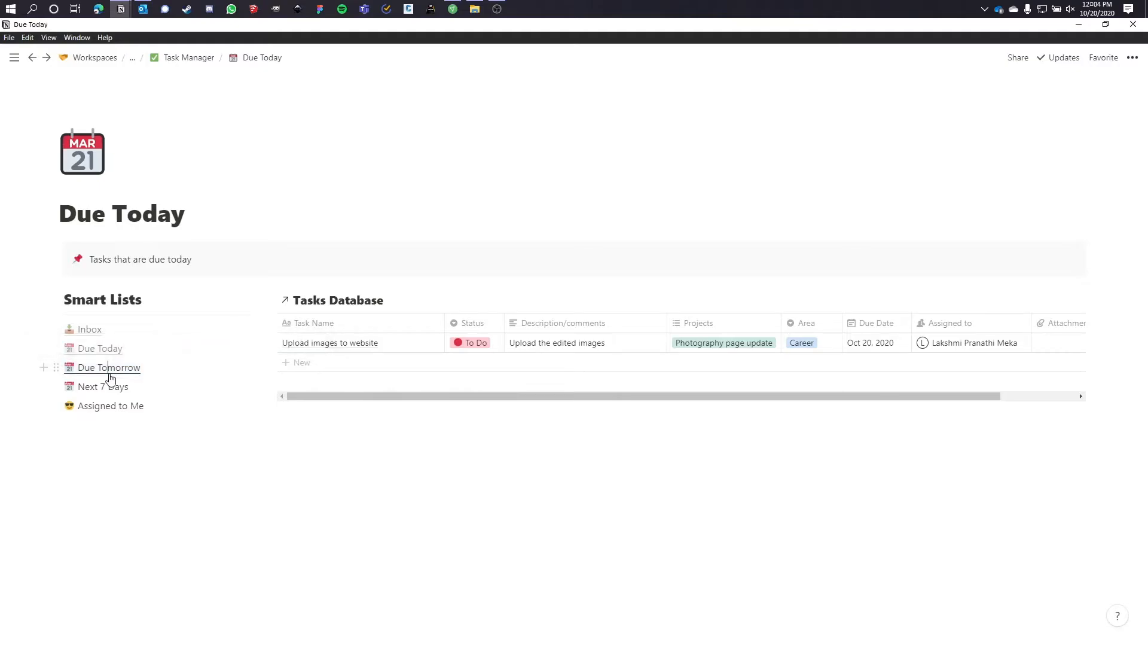
- On the Inbox page, link the Due Tomorrow item in the Smart Lists column to the Due Tomorrow page
{"action": "left_click", "coordinate": [90, 330]}
{"action": "mouse_move", "coordinate": [143, 368]}
{"action": "left_mouse_down"}
{"action": "mouse_move", "coordinate": [63, 368]}
{"action": "mouse_move", "coordinate": [139, 368]}
{"action": "left_mouse_up"}
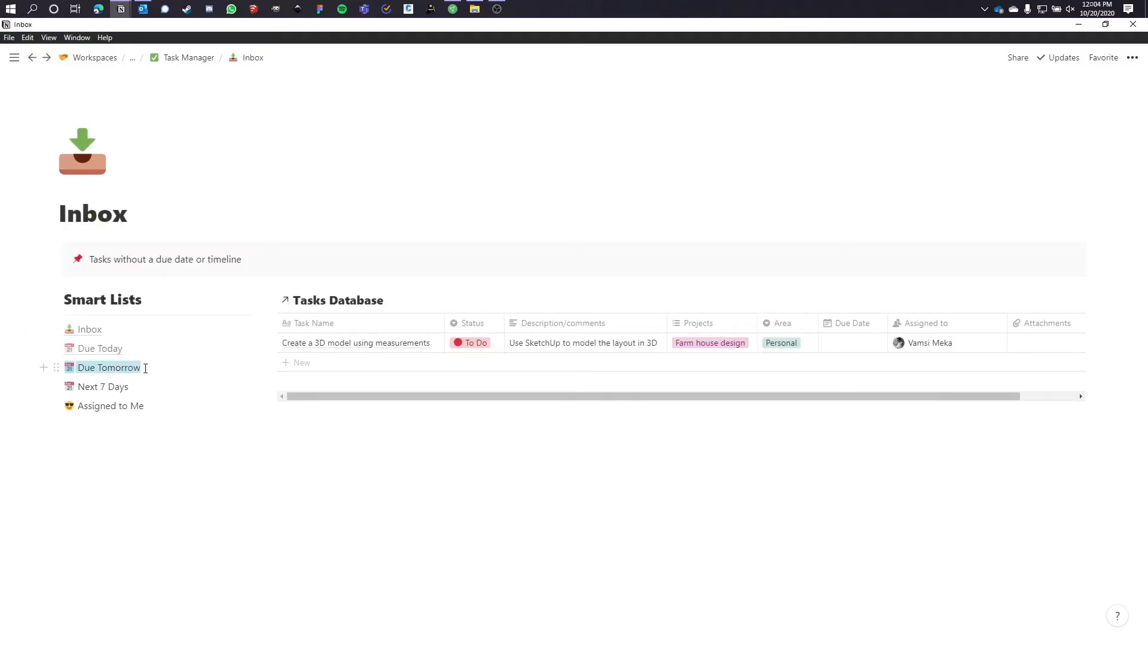
{"action": "left_click", "coordinate": [90, 343]}
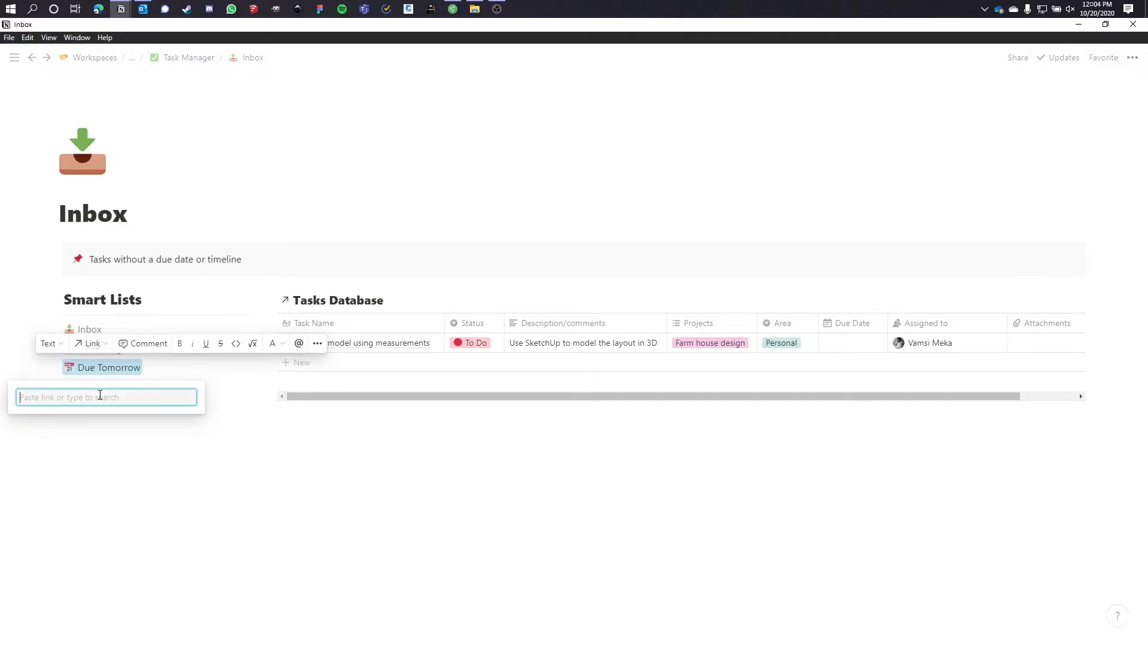
{"action": "key", "text": "ctrl+v"}
{"action": "left_click", "coordinate": [134, 441]}
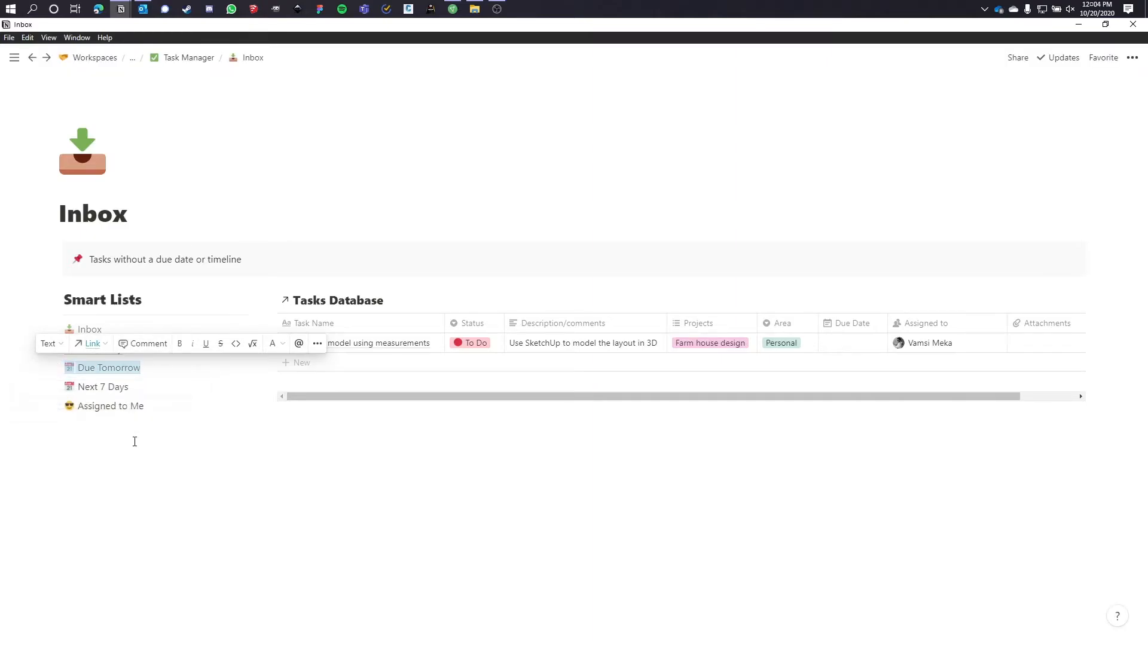
{"action": "left_click", "coordinate": [135, 441]}
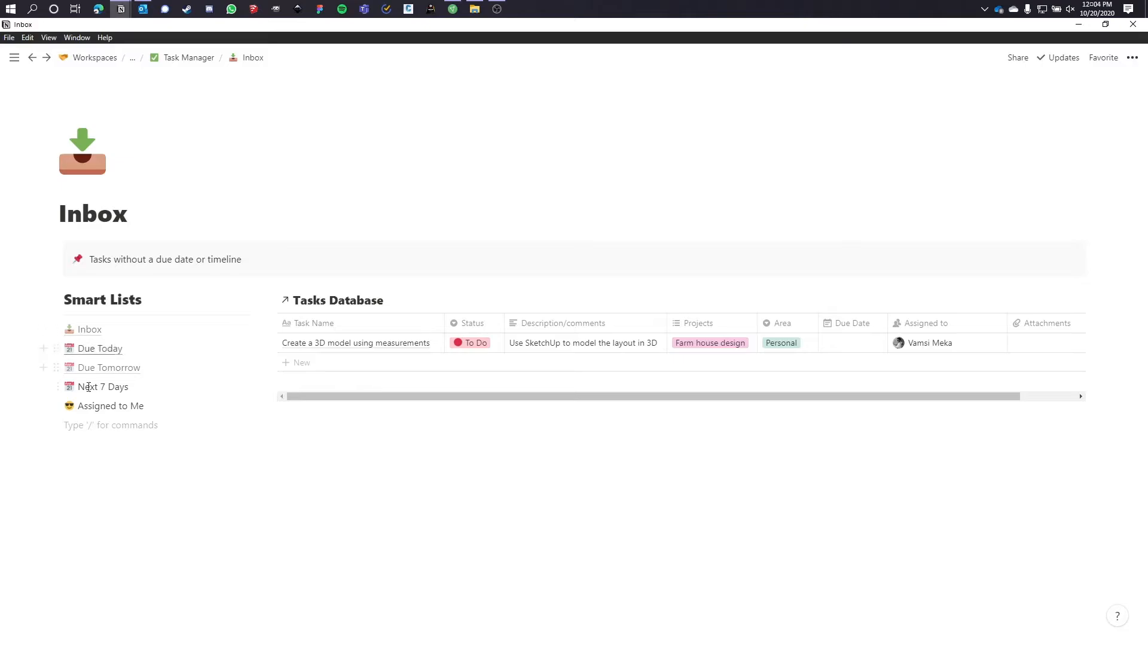
- Test the Due Today and Due Tomorrow links, and delete the plain-text Due Tomorrow line on the Task Manager page
{"action": "left_click", "coordinate": [100, 348]}
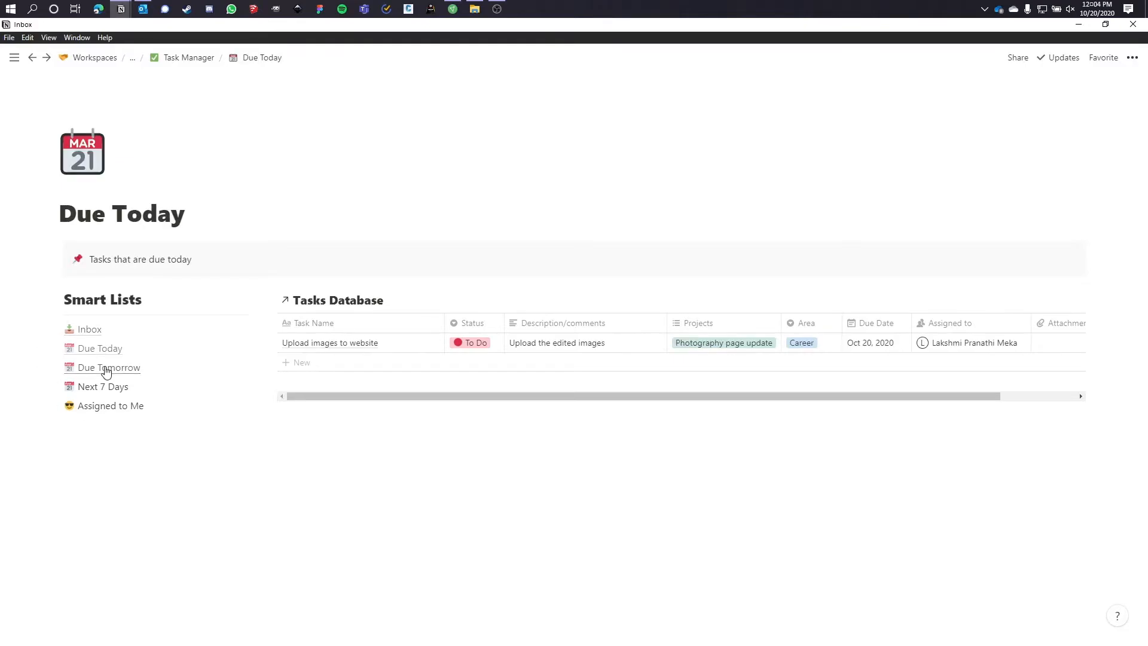
{"action": "left_click", "coordinate": [107, 369]}
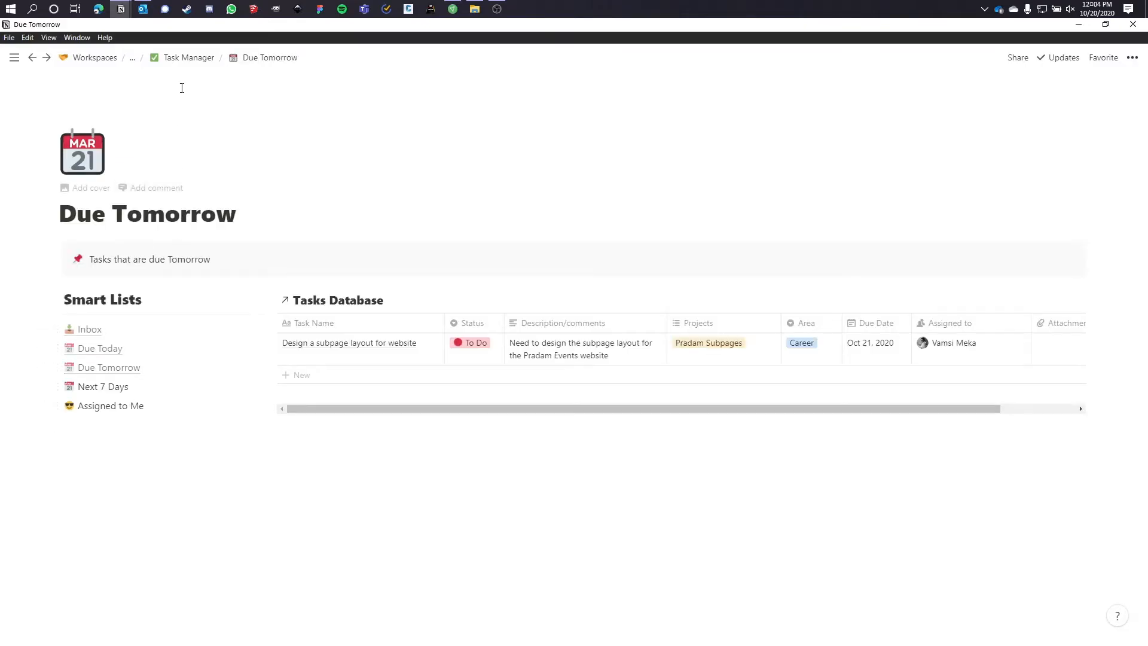
{"action": "left_click", "coordinate": [183, 62]}
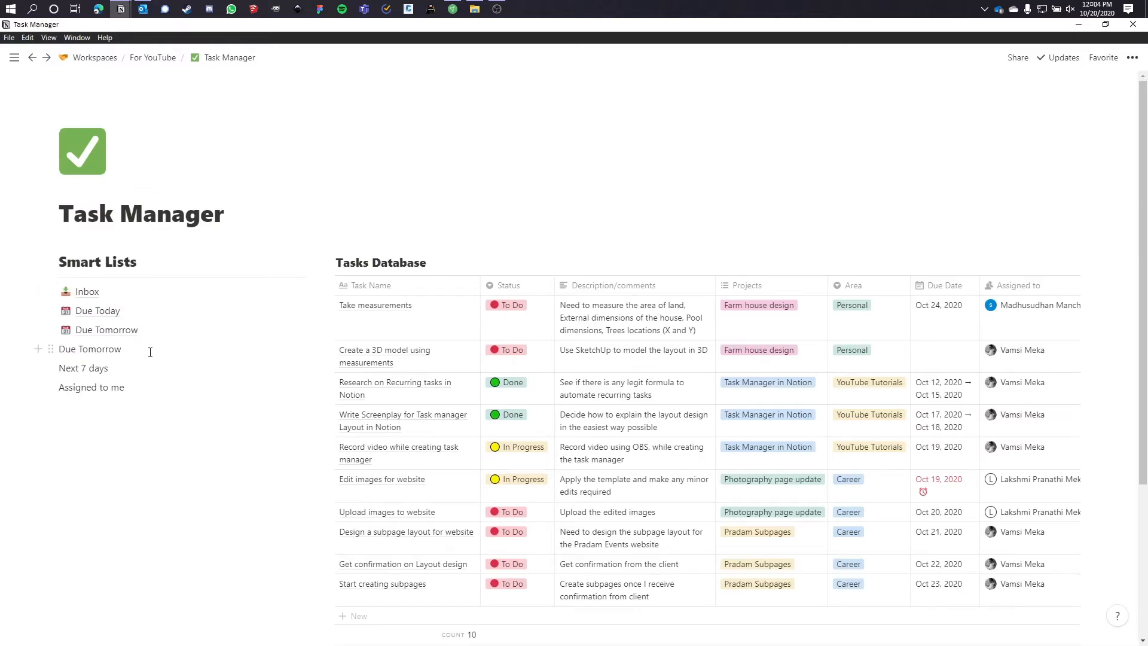
{"action": "left_click_drag", "start_coordinate": [150, 352], "coordinate": [49, 352]}
{"action": "left_click", "coordinate": [51, 350]}
{"action": "left_click", "coordinate": [93, 278]}
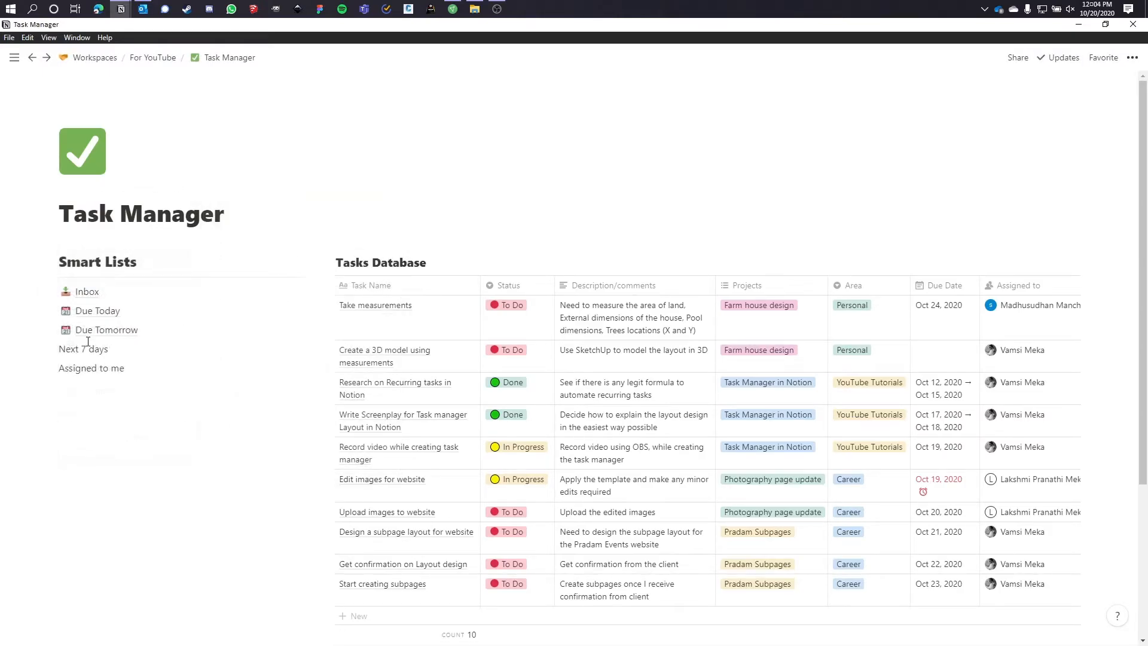
- Duplicate the Due Tomorrow subpage under Smart Lists on the Task Manager page and open the copy
{"action": "left_click", "coordinate": [53, 329]}
{"action": "left_click", "coordinate": [93, 285]}
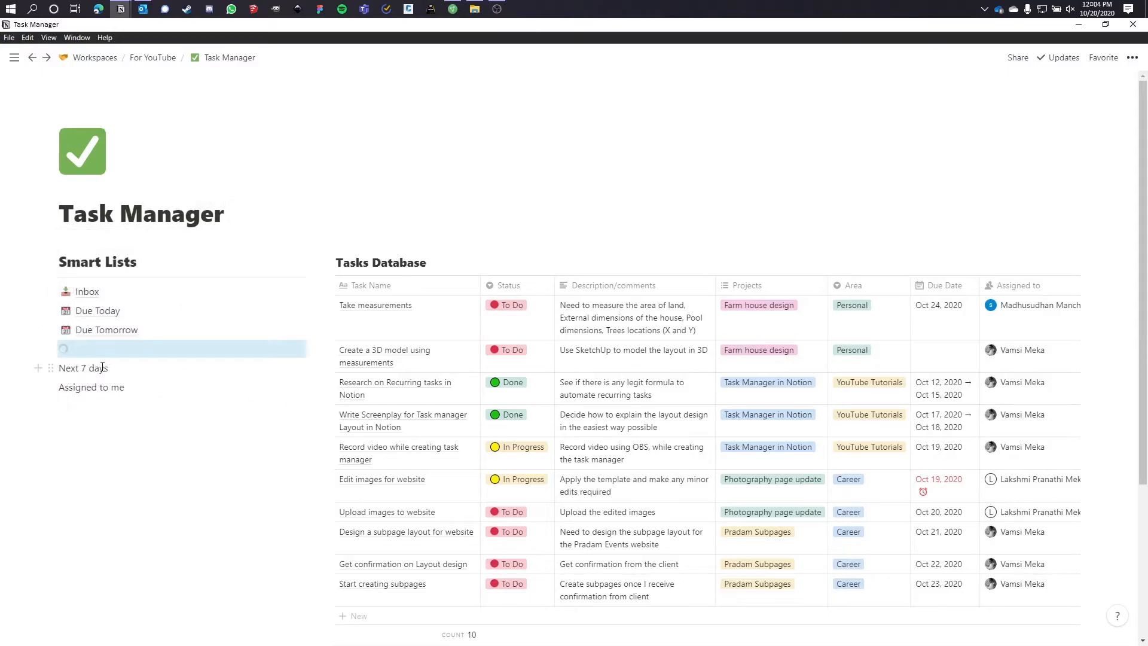
{"action": "left_click", "coordinate": [120, 353]}
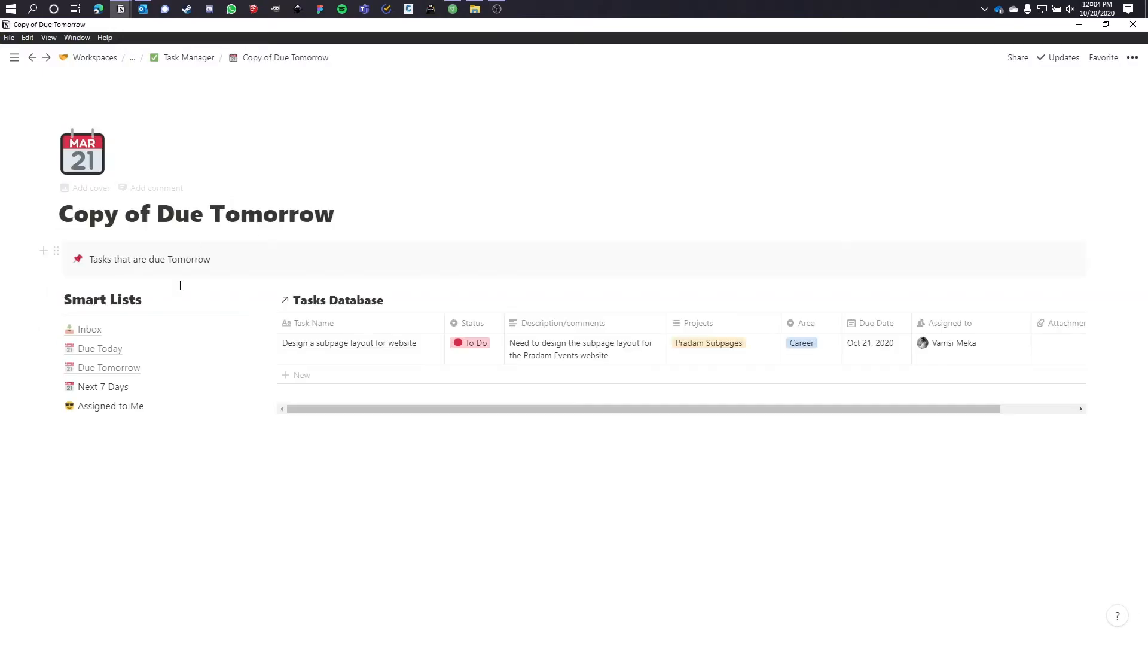
- Change the callout on the copied page to "Tasks due in next 7 days"
{"action": "left_click_drag", "start_coordinate": [235, 259], "coordinate": [114, 259]}
{"action": "type", "text": "du"}
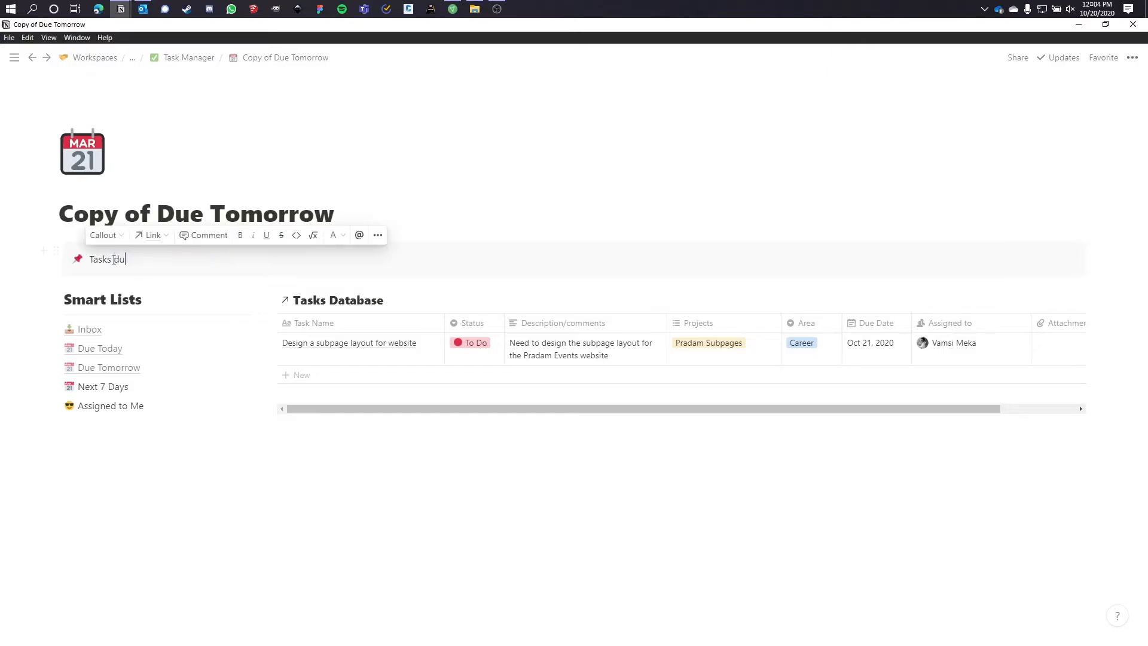
{"action": "type", "text": "e in next 7 da"}
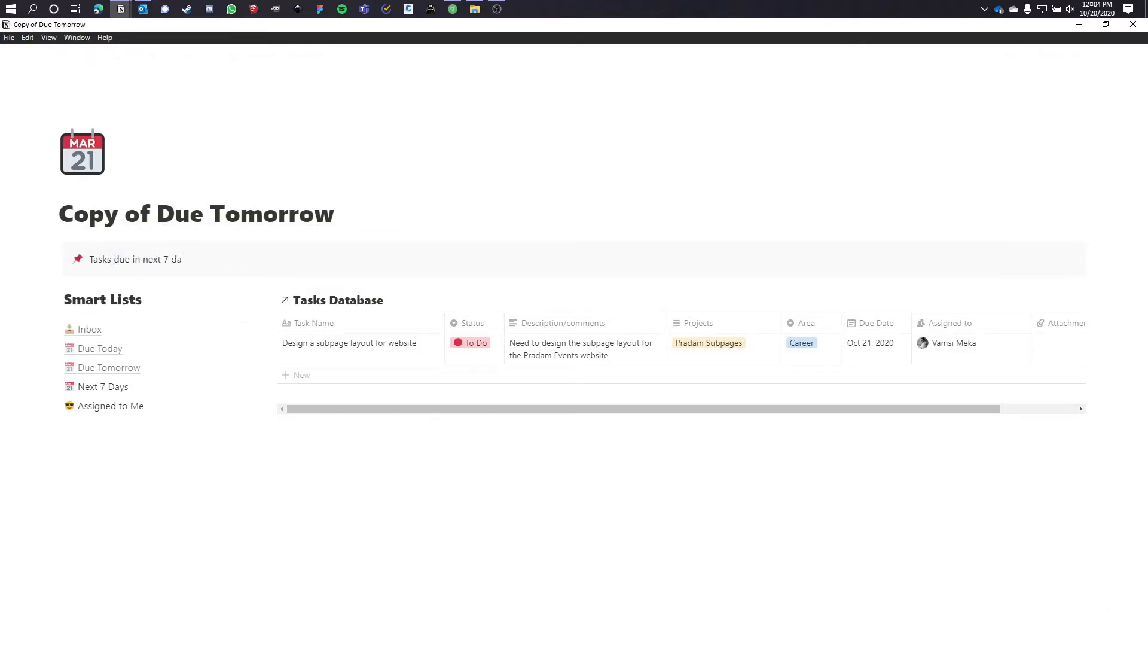
{"action": "type", "text": "ys"}
- Change the linked Tasks Database's filter to Due Date is on or before One week from now
{"action": "left_click", "coordinate": [949, 301]}
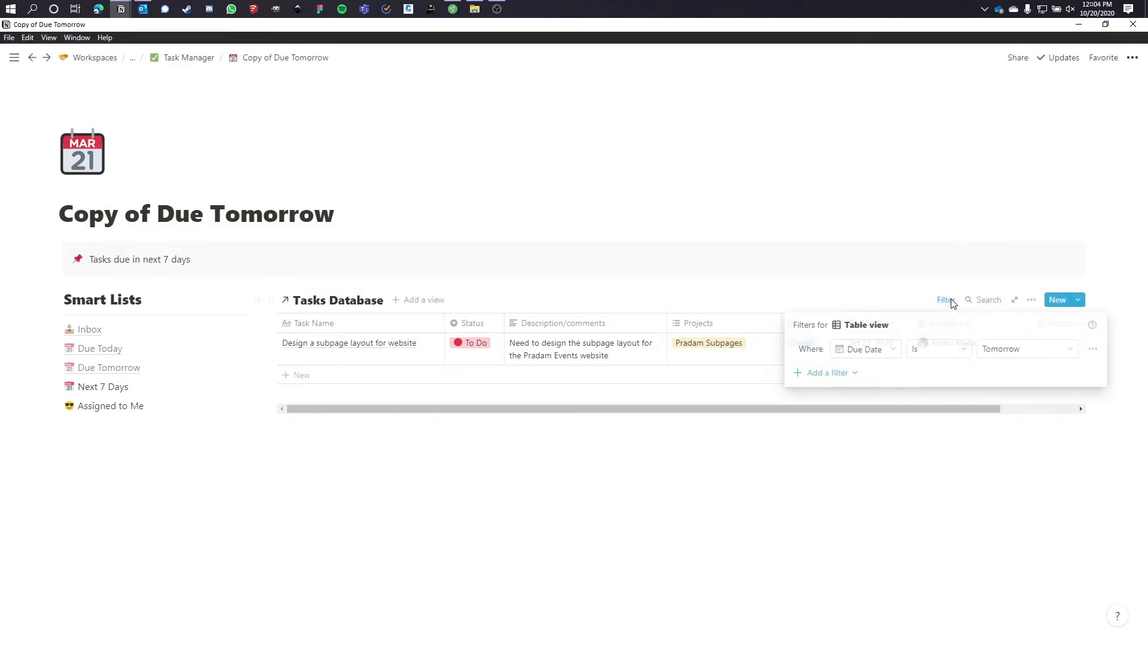
{"action": "left_click", "coordinate": [938, 348]}
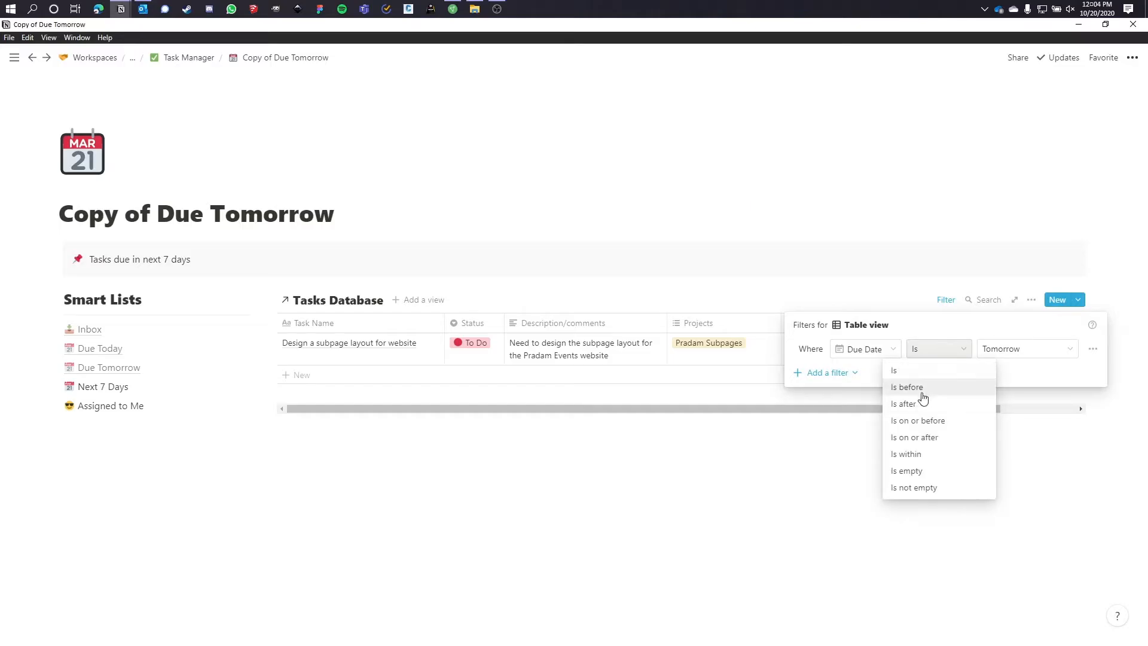
{"action": "left_click", "coordinate": [937, 422]}
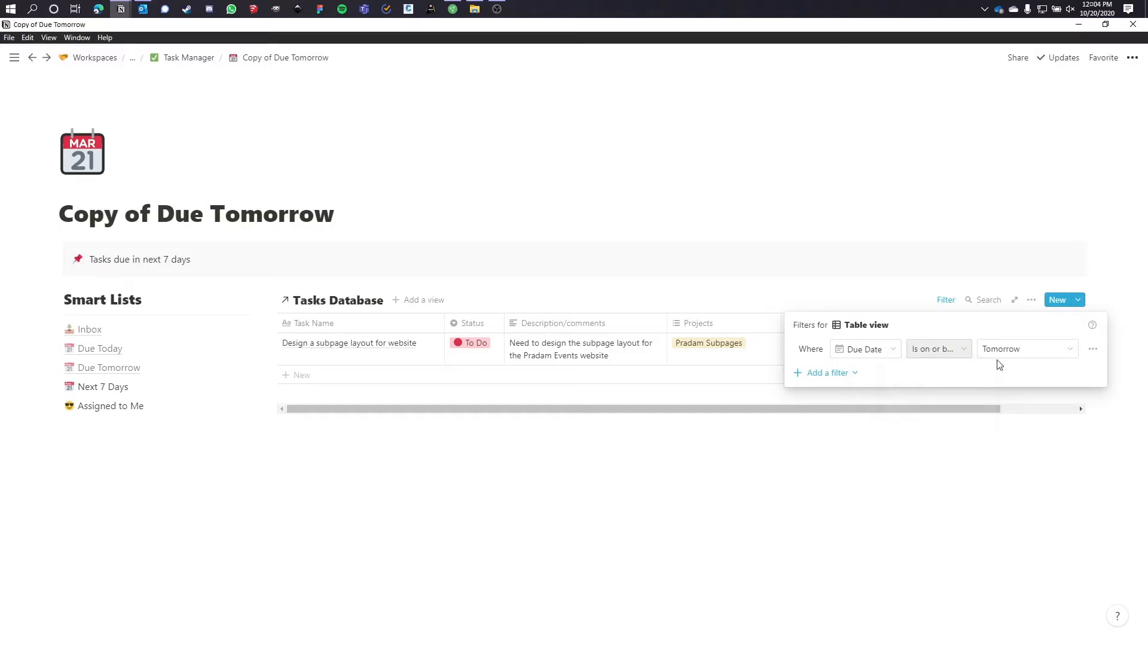
{"action": "left_click", "coordinate": [1012, 348]}
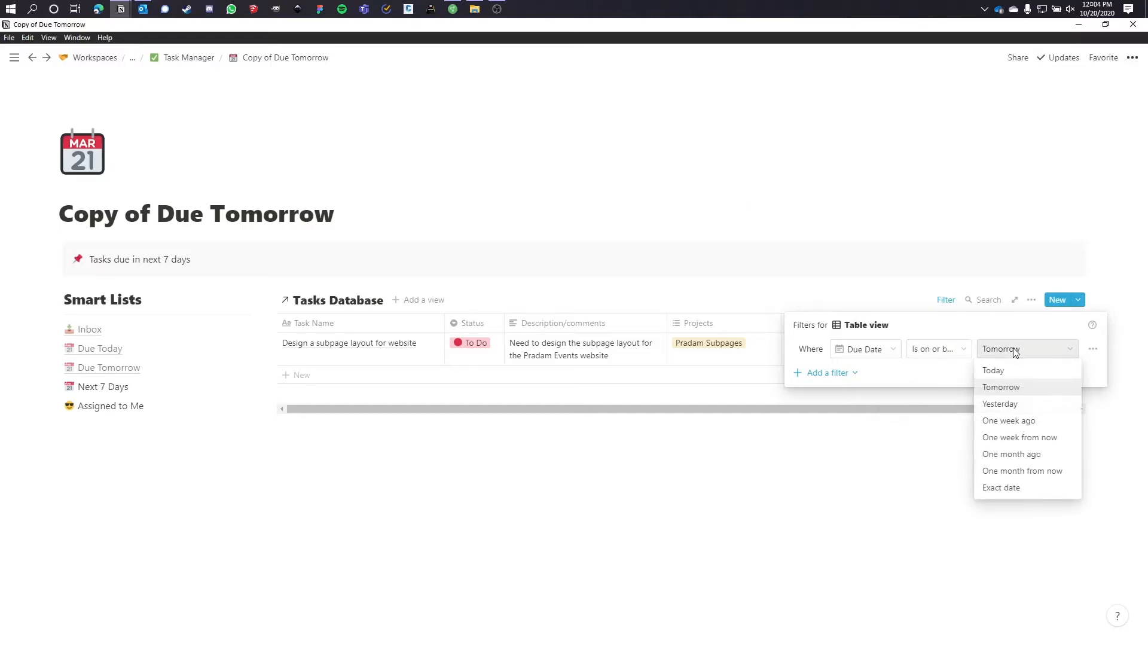
{"action": "left_click", "coordinate": [1015, 439]}
- Add a second filter to the table view requiring Due Date is on or after Today
{"action": "left_click", "coordinate": [828, 372]}
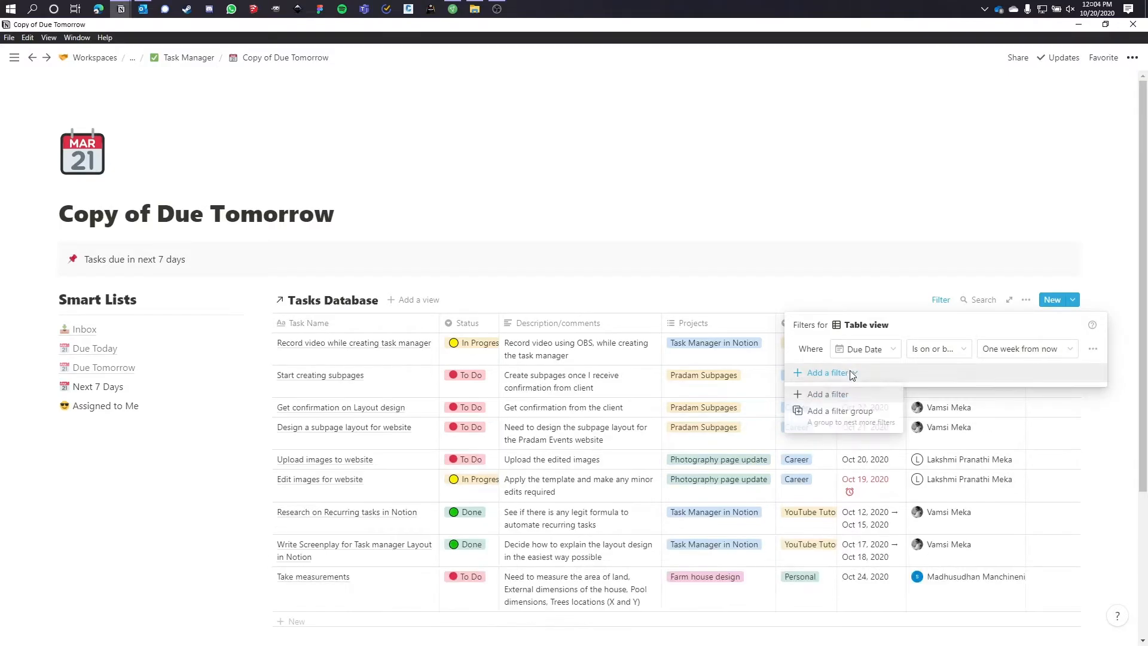
{"action": "left_click", "coordinate": [840, 394]}
{"action": "left_click", "coordinate": [864, 372]}
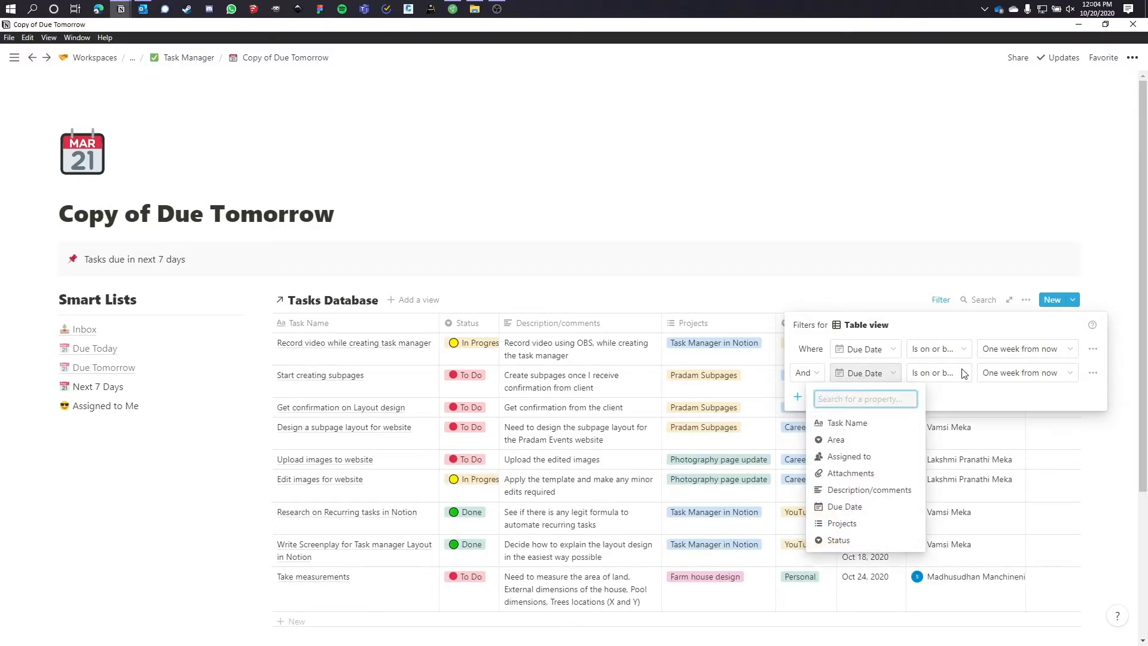
{"action": "left_click", "coordinate": [938, 377]}
{"action": "left_click", "coordinate": [937, 376]}
{"action": "left_click", "coordinate": [927, 466]}
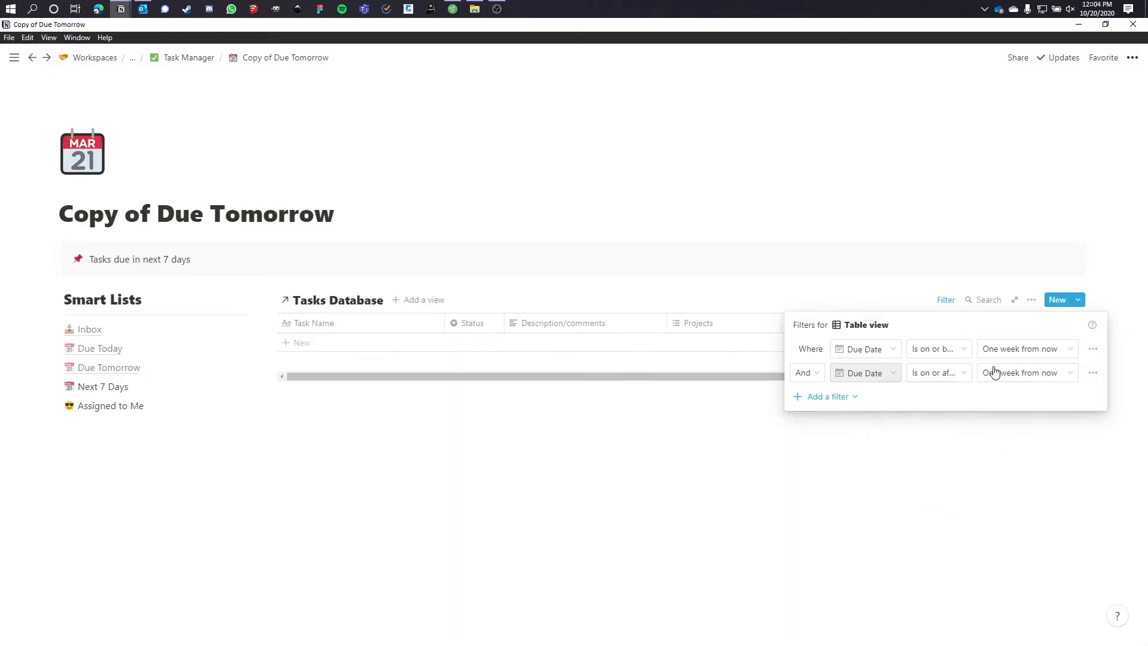
{"action": "left_click", "coordinate": [1022, 372]}
{"action": "left_click", "coordinate": [1007, 397]}
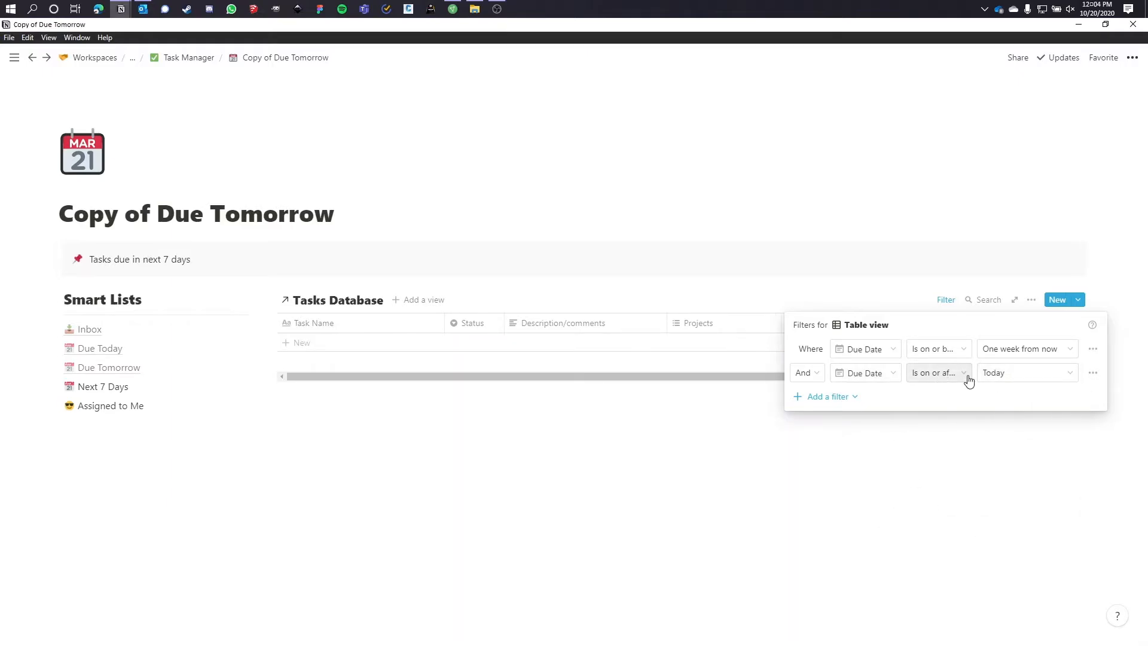
{"action": "left_click", "coordinate": [702, 571]}
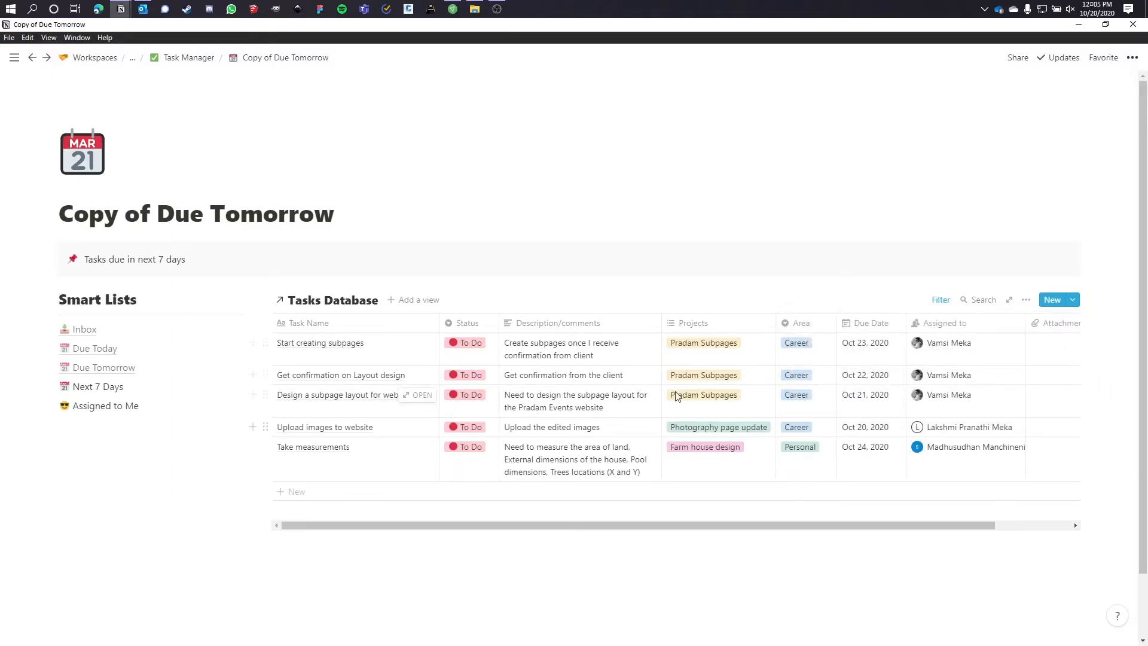
- Add a Gallery view to the linked Tasks Database
{"action": "left_click", "coordinate": [413, 300]}
{"action": "left_click", "coordinate": [353, 479]}
{"action": "left_click", "coordinate": [410, 525]}
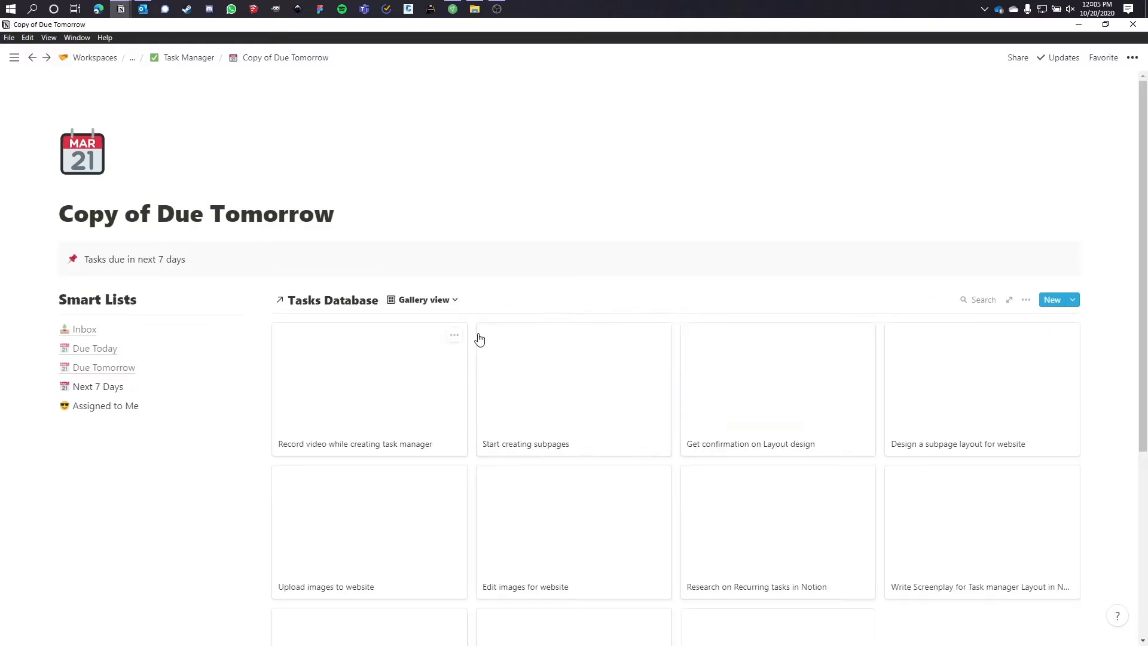
- Set the gallery's card preview to None and show the Status property on the cards
{"action": "left_click", "coordinate": [1025, 299]}
{"action": "left_click", "coordinate": [1012, 343]}
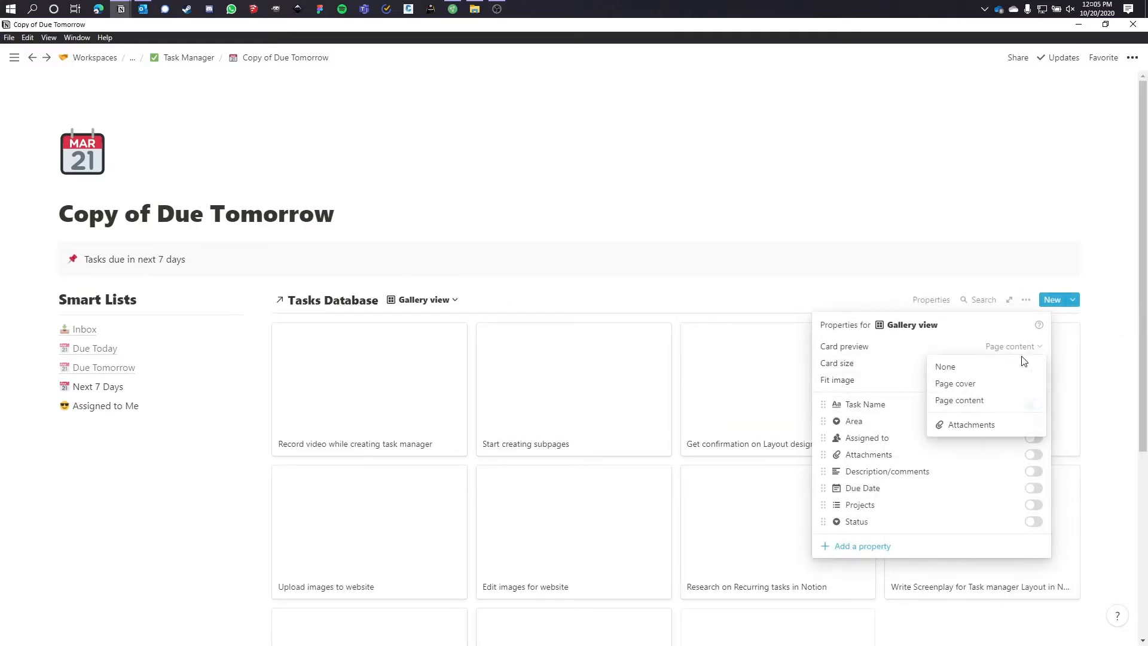
{"action": "left_click", "coordinate": [948, 367]}
{"action": "left_click", "coordinate": [1031, 300]}
{"action": "left_click", "coordinate": [1034, 389]}
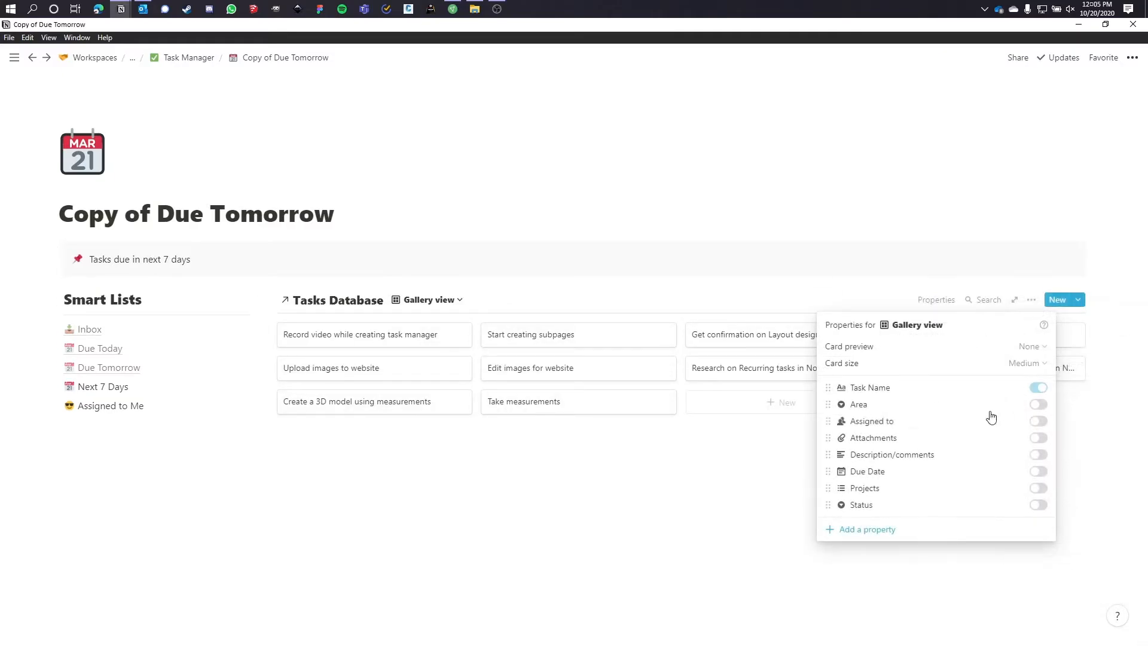
{"action": "left_click", "coordinate": [1037, 507]}
{"action": "left_click", "coordinate": [492, 366]}
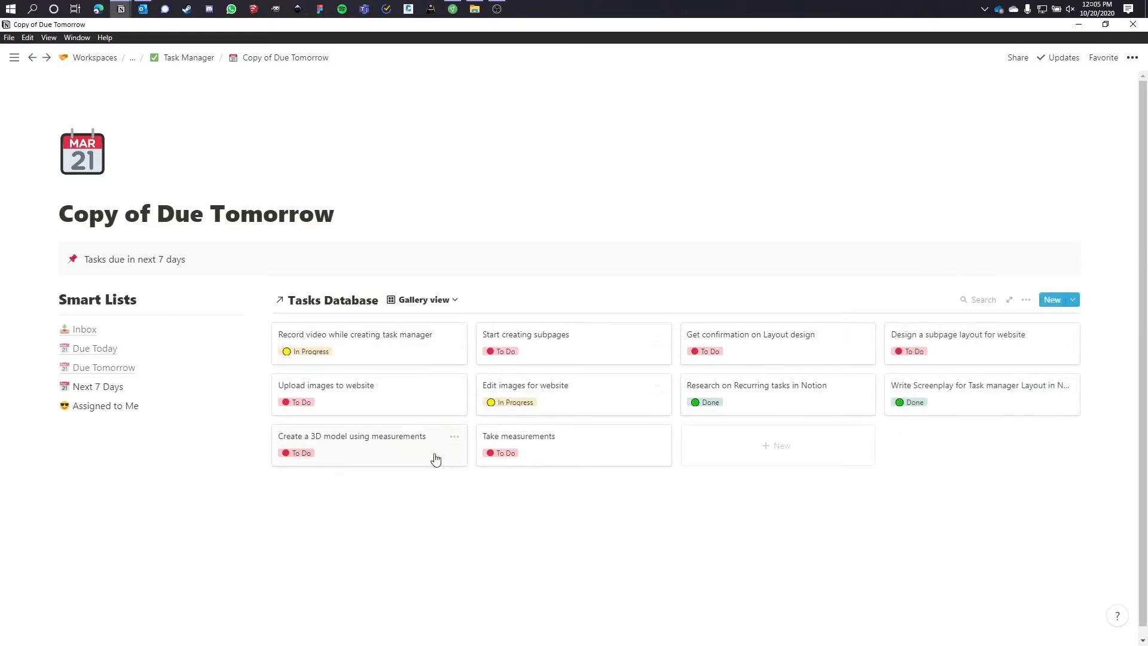
- Rename the gallery view to "Next 7 days"
{"action": "left_click", "coordinate": [423, 300]}
{"action": "left_click", "coordinate": [512, 360]}
{"action": "type", "text": "N"}
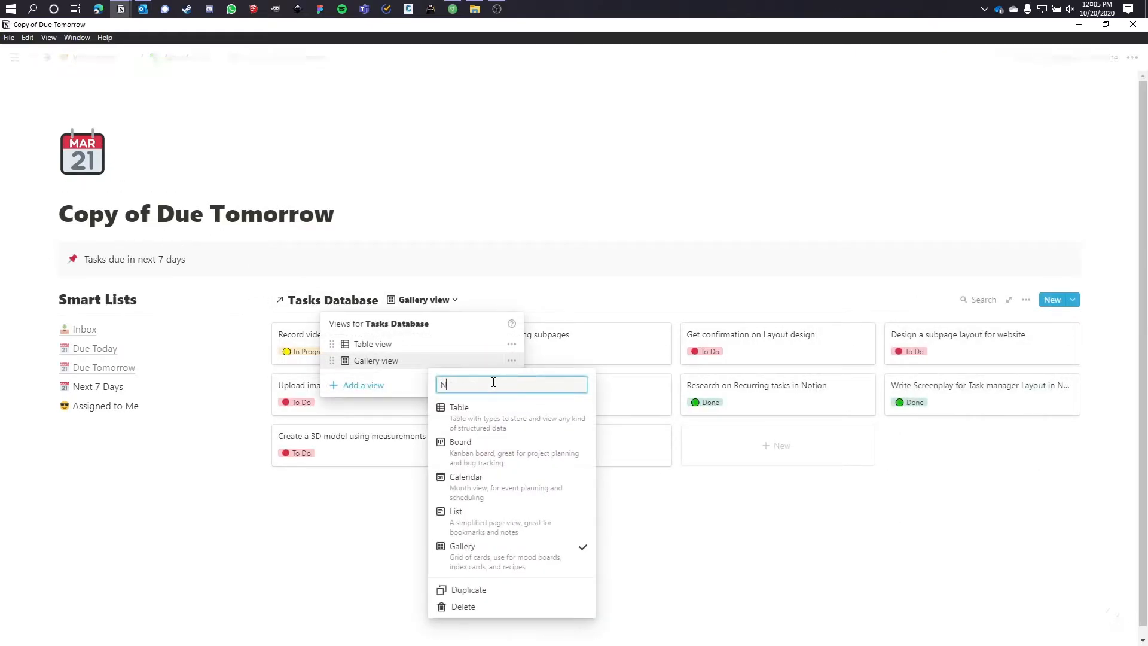
{"action": "type", "text": "ext 7 days"}
{"action": "key", "text": "Return"}
{"action": "left_click", "coordinate": [415, 309]}
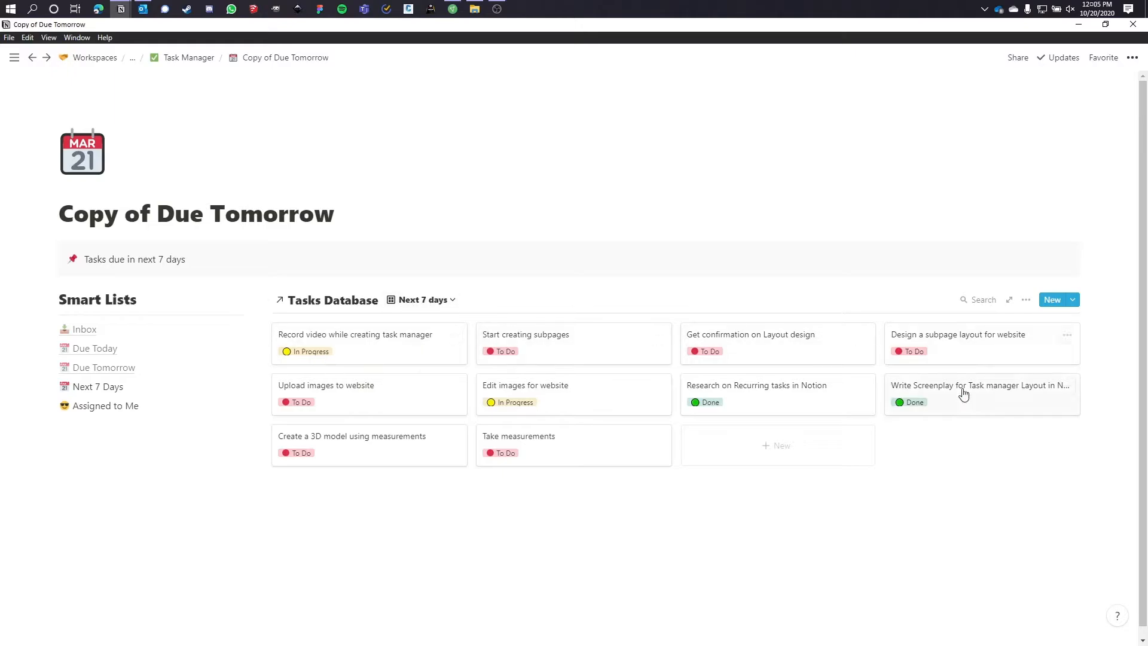
- Show the Due Date property on the gallery cards of the linked Tasks Database
{"action": "left_click", "coordinate": [1025, 300]}
{"action": "left_click", "coordinate": [1024, 381]}
{"action": "left_click", "coordinate": [1037, 468]}
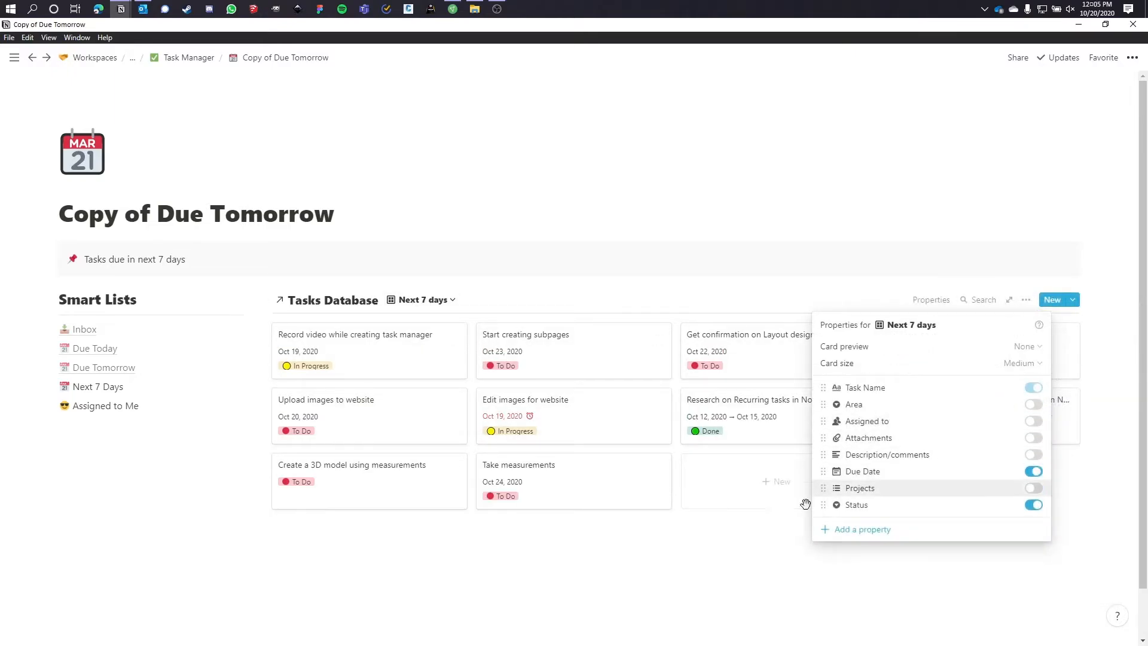
{"action": "left_click", "coordinate": [441, 368]}
- Sort the gallery view by Due Date in ascending order
{"action": "left_click", "coordinate": [1025, 301]}
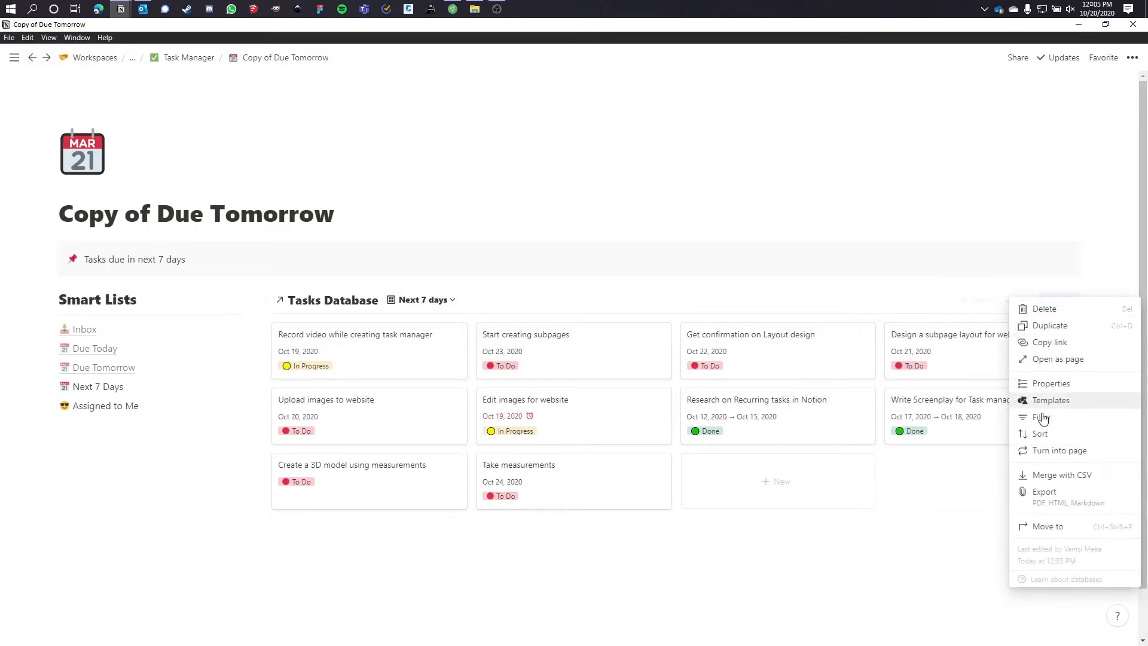
{"action": "left_click", "coordinate": [1043, 435]}
{"action": "left_click", "coordinate": [885, 409]}
{"action": "left_click", "coordinate": [880, 353]}
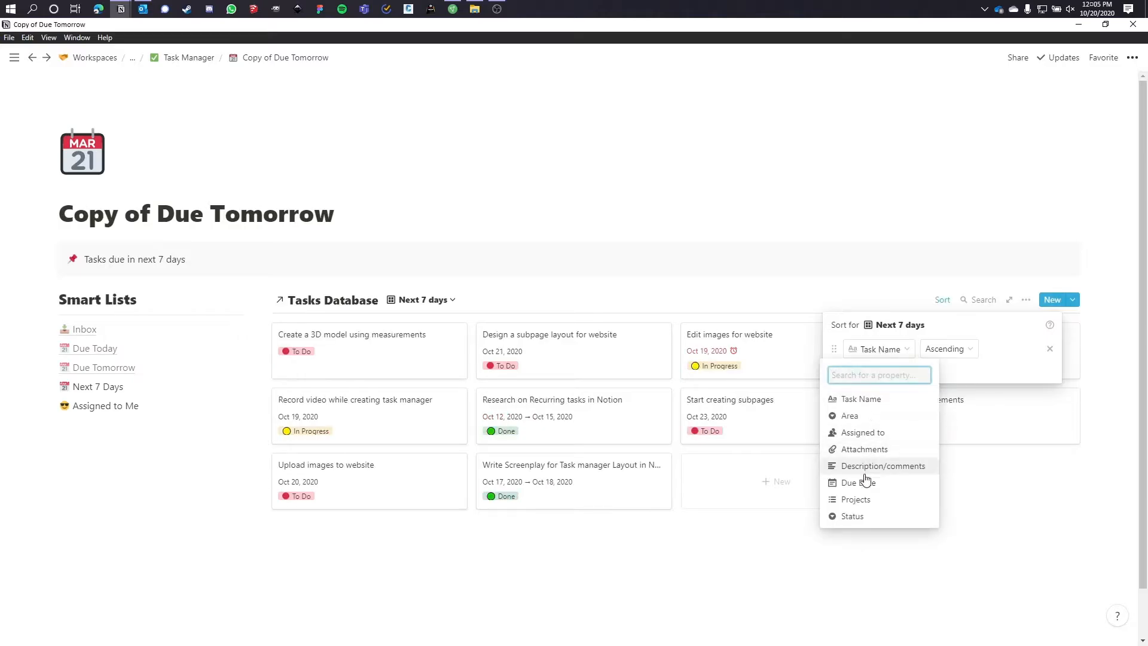
{"action": "left_click", "coordinate": [866, 478]}
{"action": "left_click", "coordinate": [327, 369]}
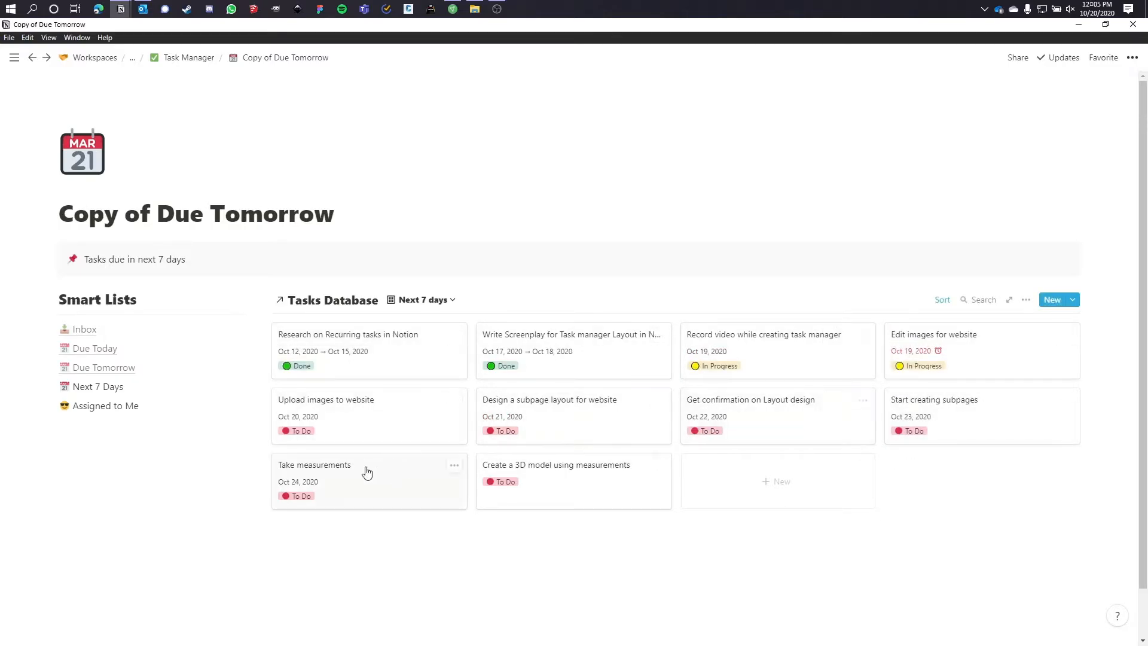
- Rename the copied Due Tomorrow page to "Next 7 Days" and copy its page link
{"action": "left_click", "coordinate": [200, 424]}
{"action": "left_click_drag", "start_coordinate": [64, 386], "coordinate": [64, 387]}
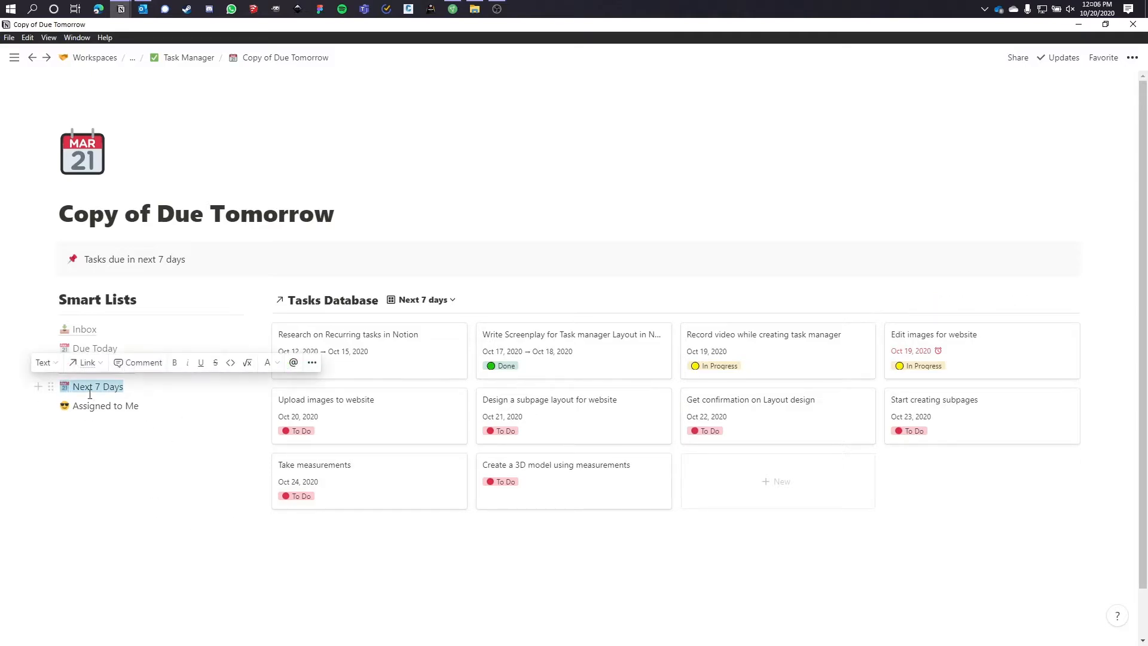
{"action": "triple_click", "coordinate": [295, 217]}
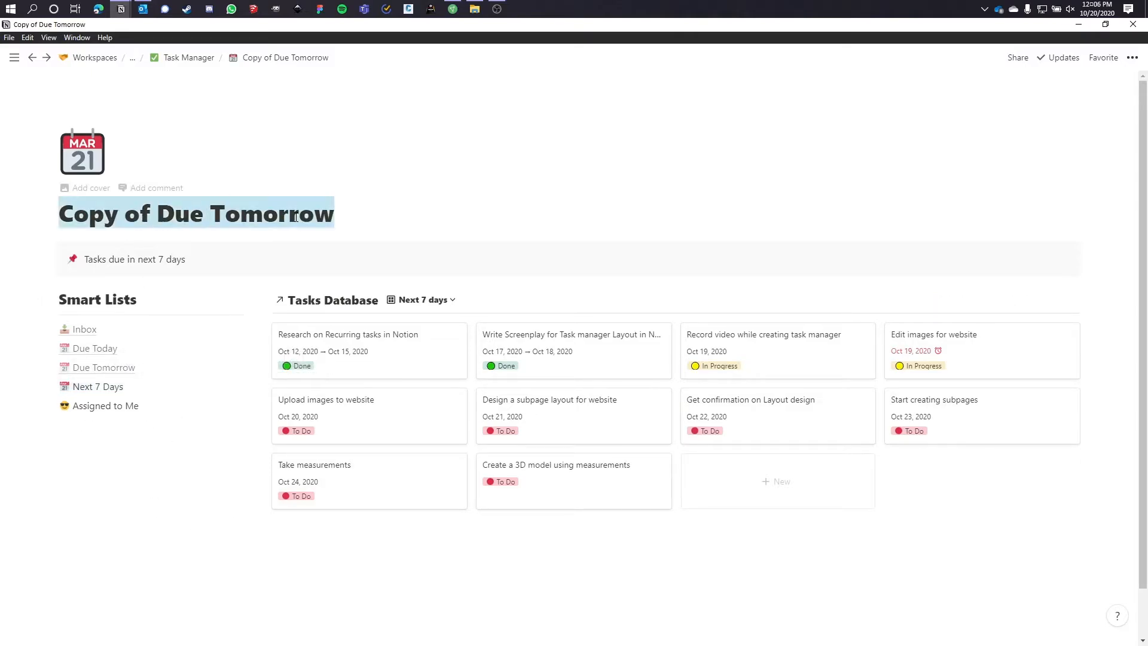
{"action": "type", "text": "Next 7 Days"}
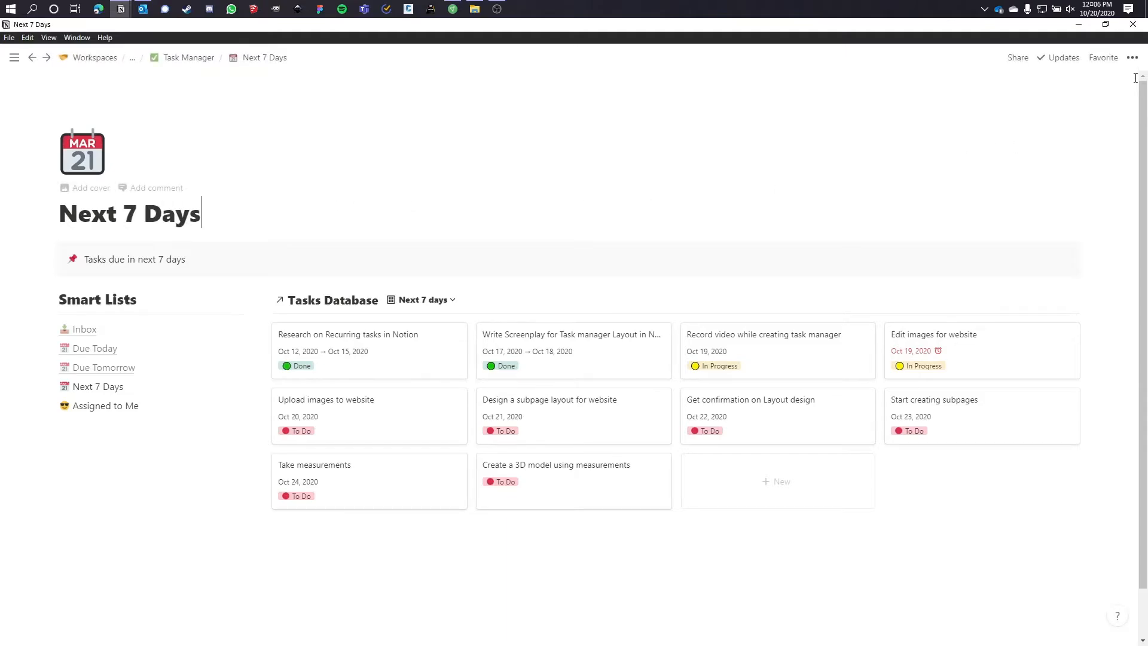
{"action": "left_click", "coordinate": [1132, 58]}
{"action": "left_click", "coordinate": [1054, 226]}
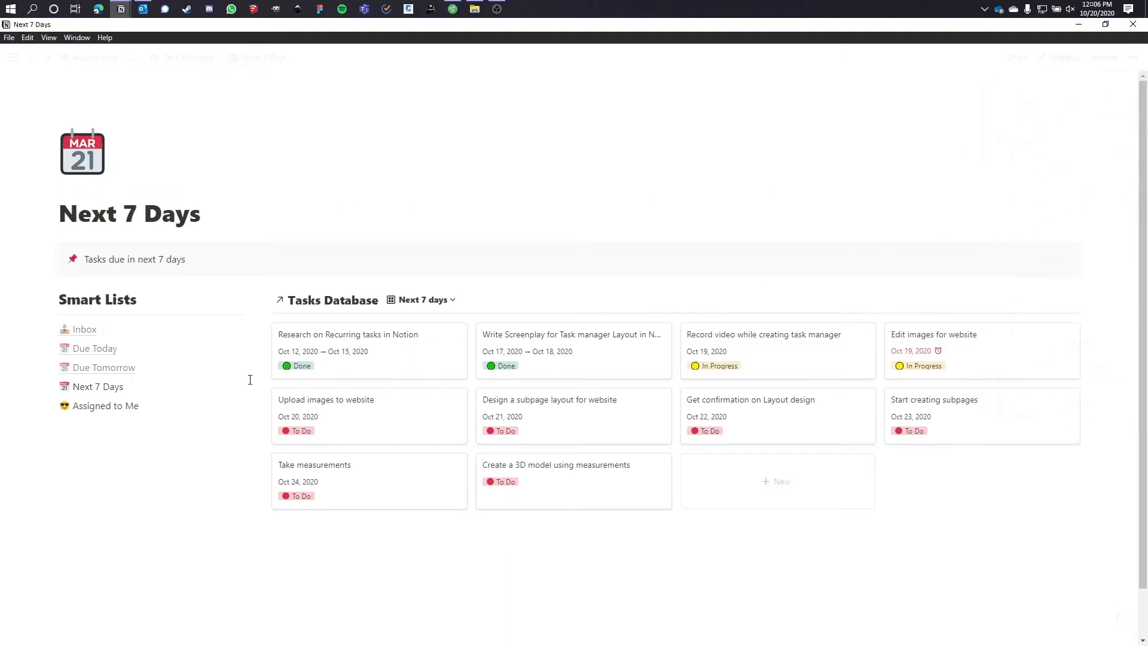
- Link the Next 7 Days entry in this page's Smart Lists to the Next 7 Days page using the copied link
{"action": "left_click", "coordinate": [47, 386]}
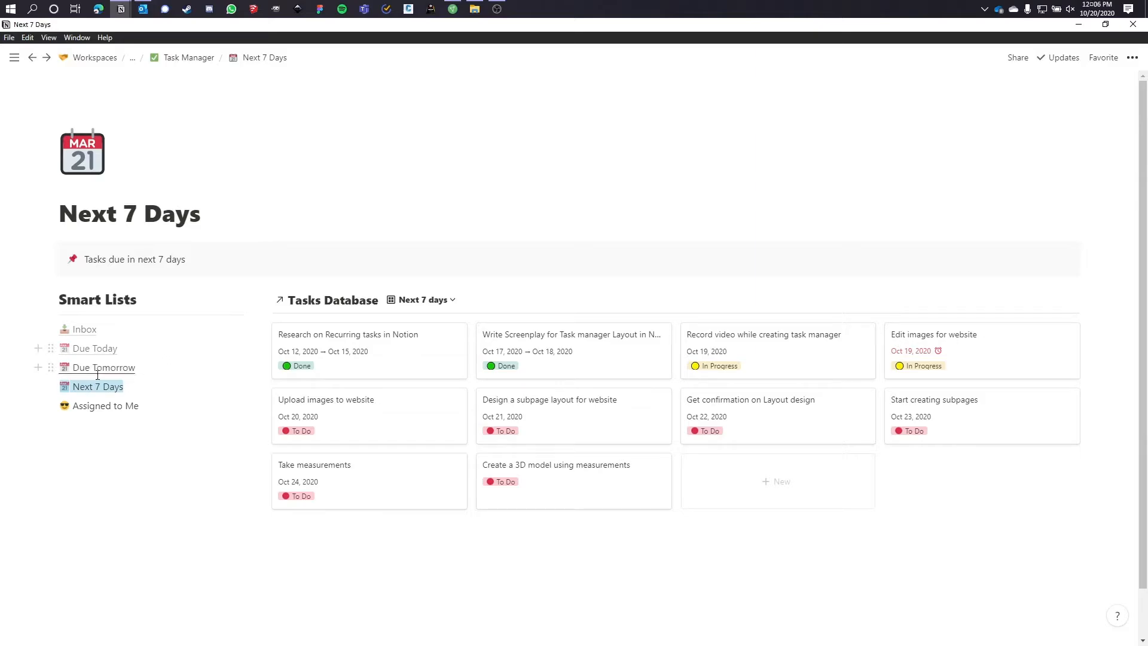
{"action": "left_click_drag", "start_coordinate": [123, 386], "coordinate": [73, 386]}
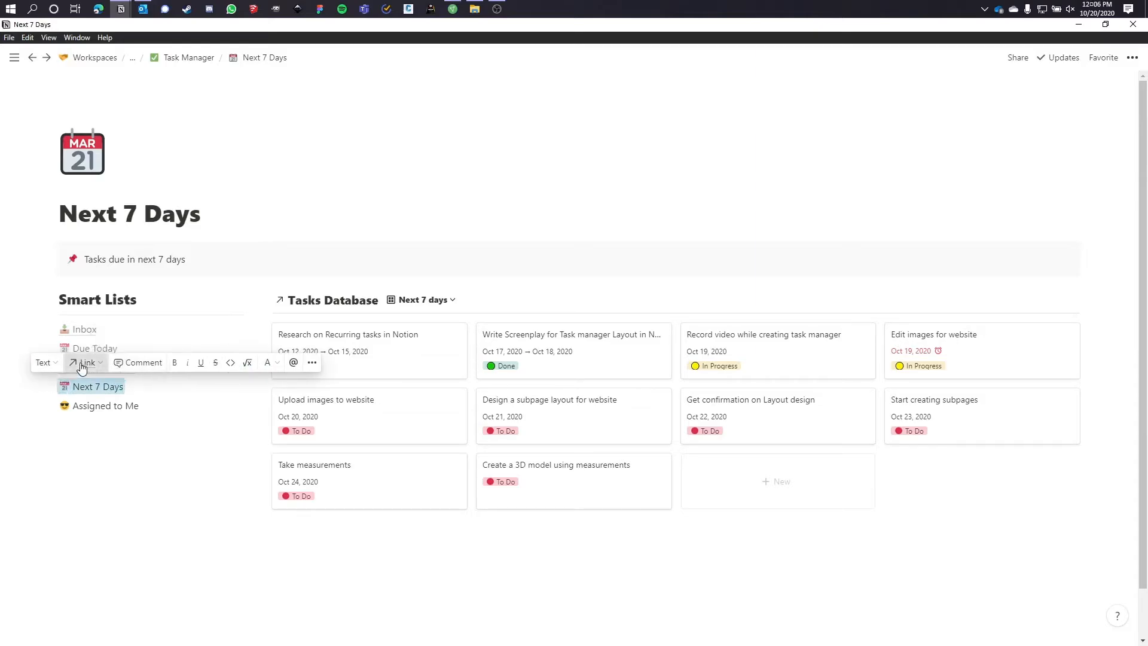
{"action": "left_click", "coordinate": [83, 362]}
{"action": "key", "text": "ctrl+v"}
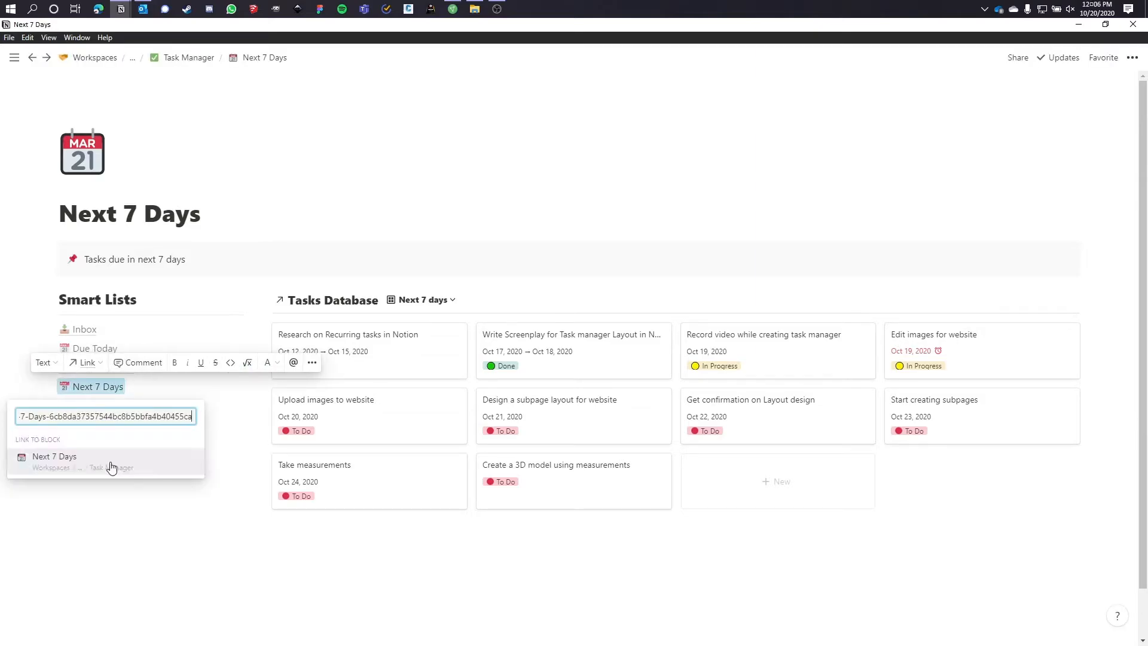
{"action": "left_click", "coordinate": [109, 461]}
- On the Due Tomorrow page, link the Next 7 Days entry under Smart Lists to the Next 7 Days page
{"action": "left_click", "coordinate": [105, 367]}
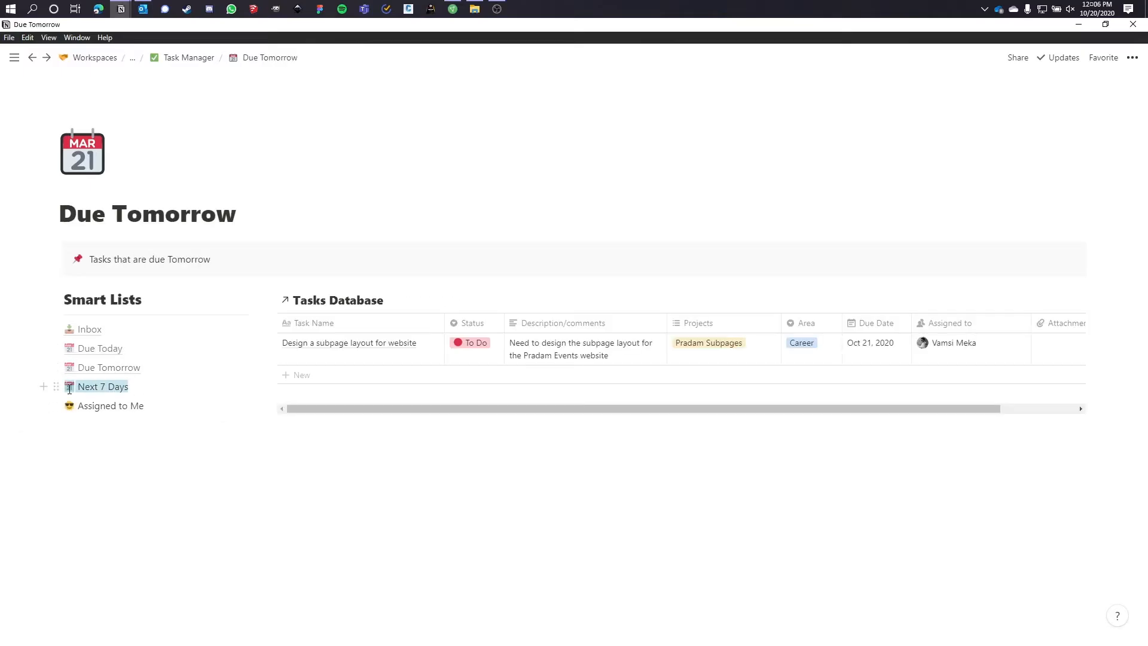
{"action": "left_click", "coordinate": [87, 362]}
{"action": "key", "text": "ctrl+v"}
{"action": "left_click", "coordinate": [108, 456]}
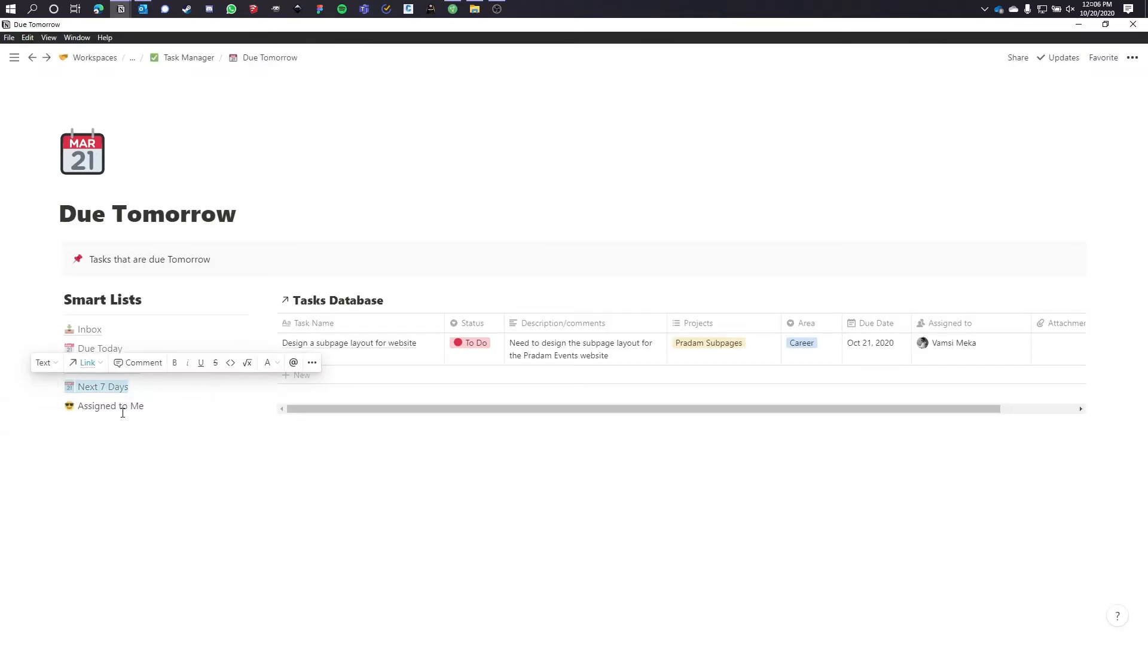
- On the Due Today page, link the Next 7 Days entry under Smart Lists to the Next 7 Days page
{"action": "left_click", "coordinate": [99, 348]}
{"action": "left_click_drag", "start_coordinate": [128, 387], "coordinate": [51, 386]}
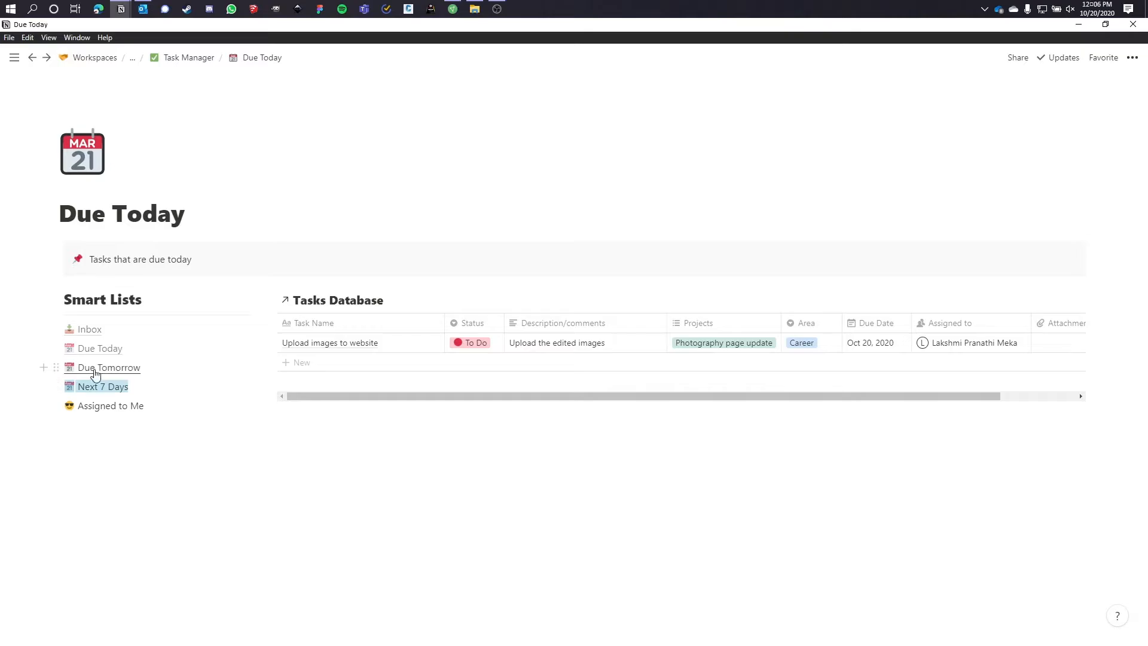
{"action": "left_click", "coordinate": [91, 362]}
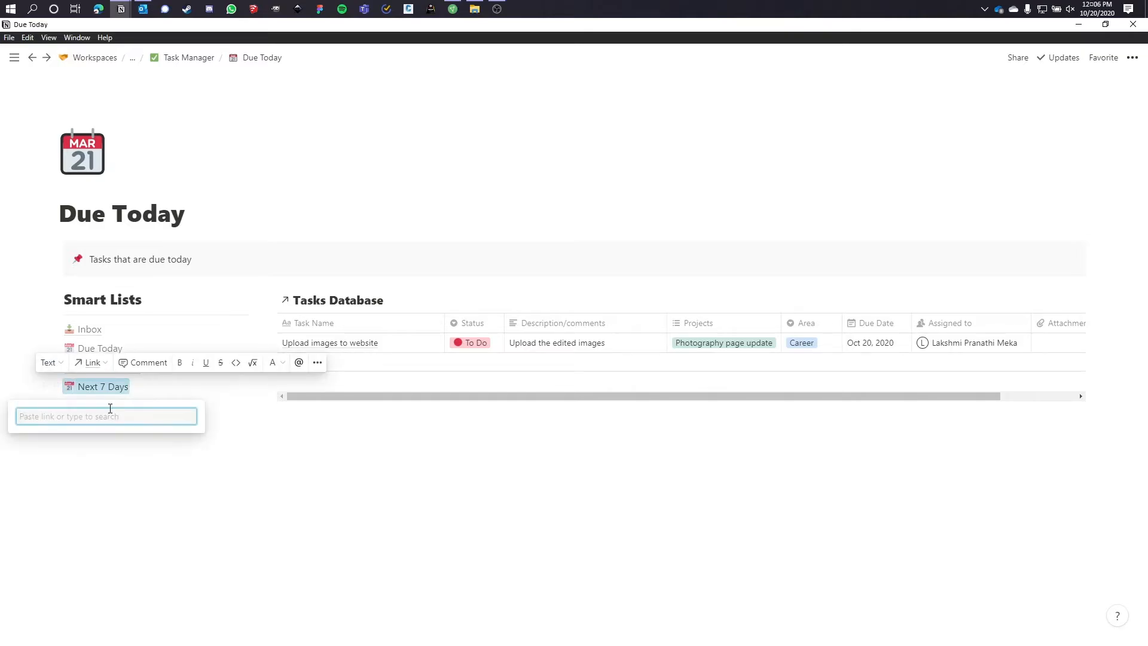
{"action": "key", "text": "ctrl+v"}
{"action": "left_click", "coordinate": [143, 434]}
- On the Inbox page, link the Next 7 Days entry under Smart Lists to the Next 7 Days page
{"action": "left_click", "coordinate": [96, 334]}
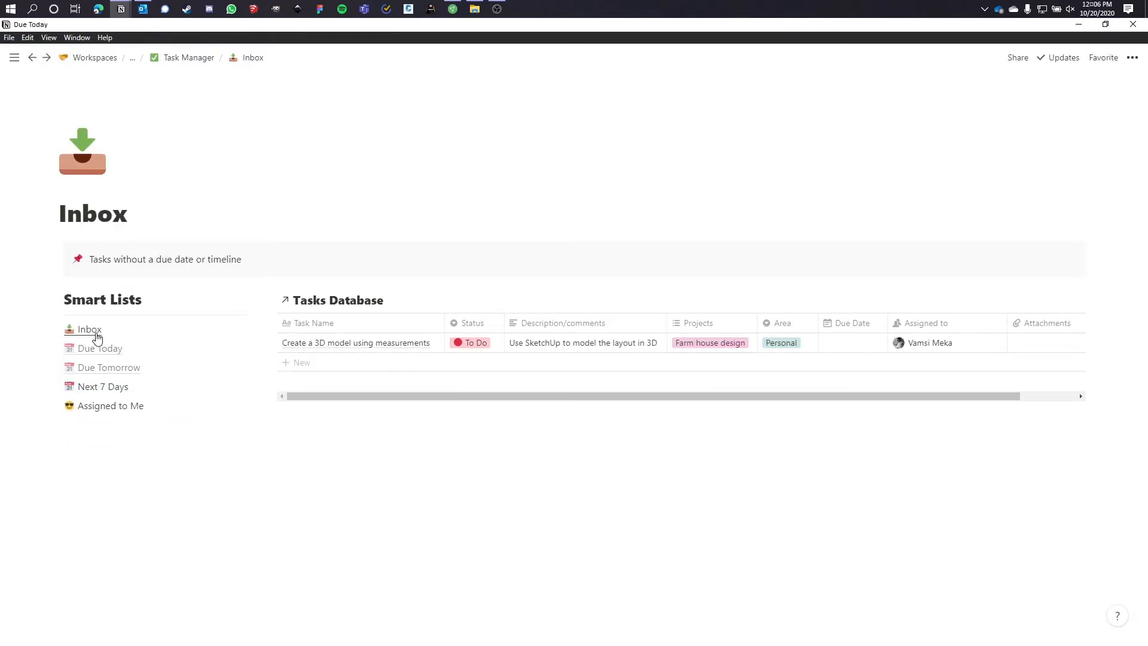
{"action": "left_click", "coordinate": [92, 362]}
{"action": "key", "text": "ctrl+v"}
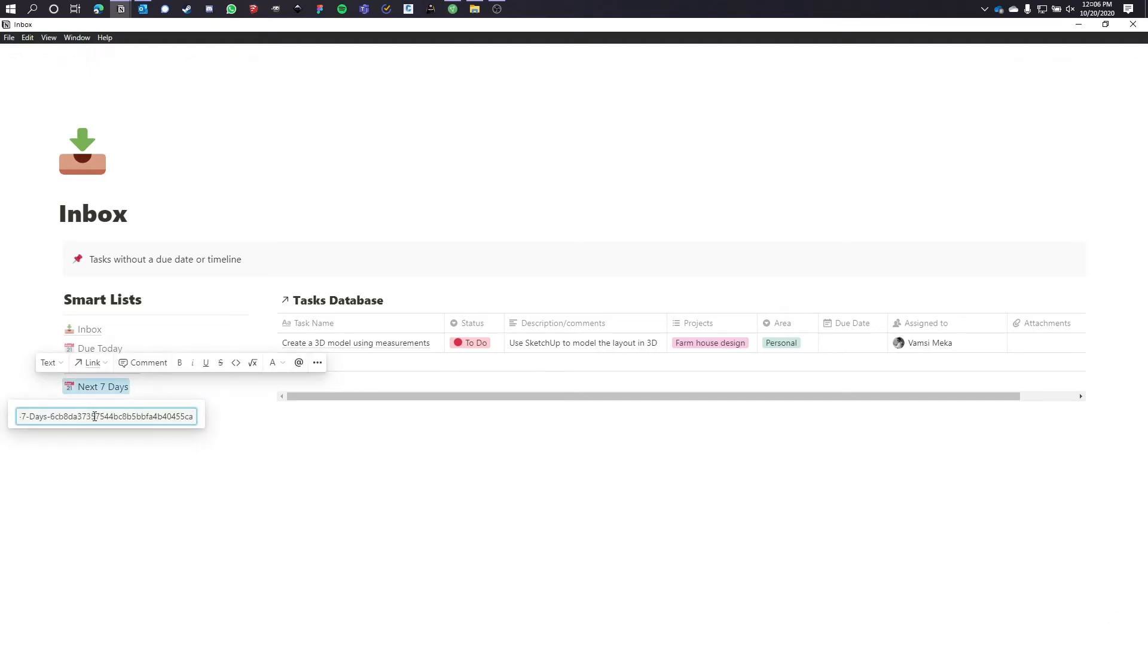
{"action": "left_click", "coordinate": [83, 461]}
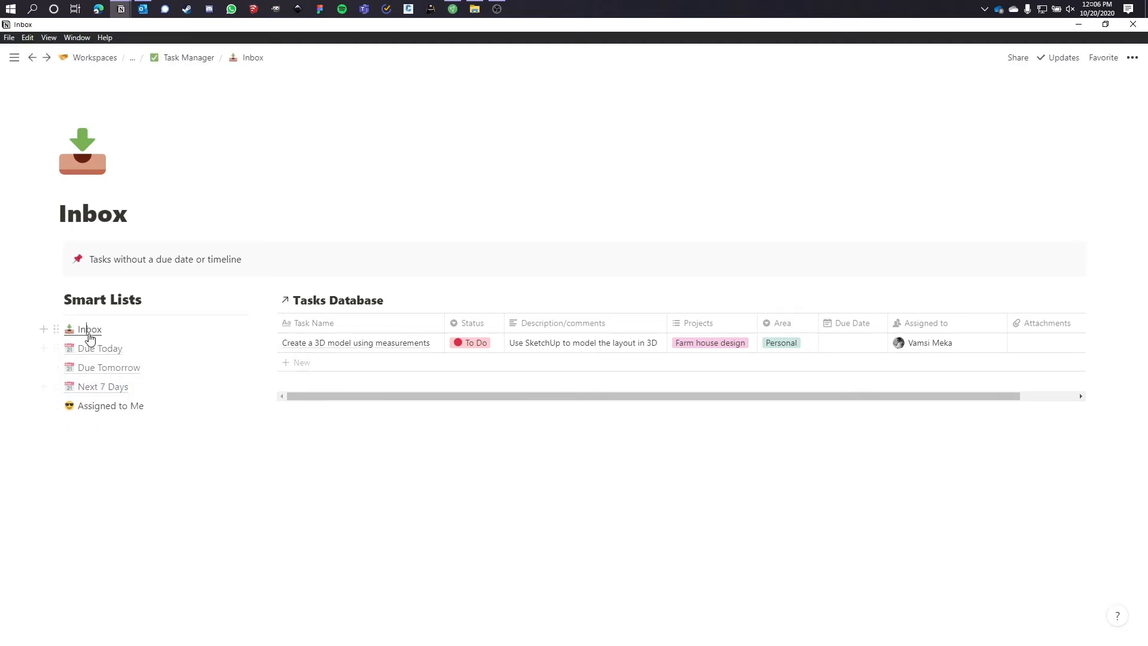
- Follow the Due Today, Due Tomorrow and Next 7 Days links in Smart Lists to test the navigation
{"action": "left_click", "coordinate": [99, 350]}
{"action": "left_click", "coordinate": [101, 368]}
{"action": "left_click", "coordinate": [104, 389]}
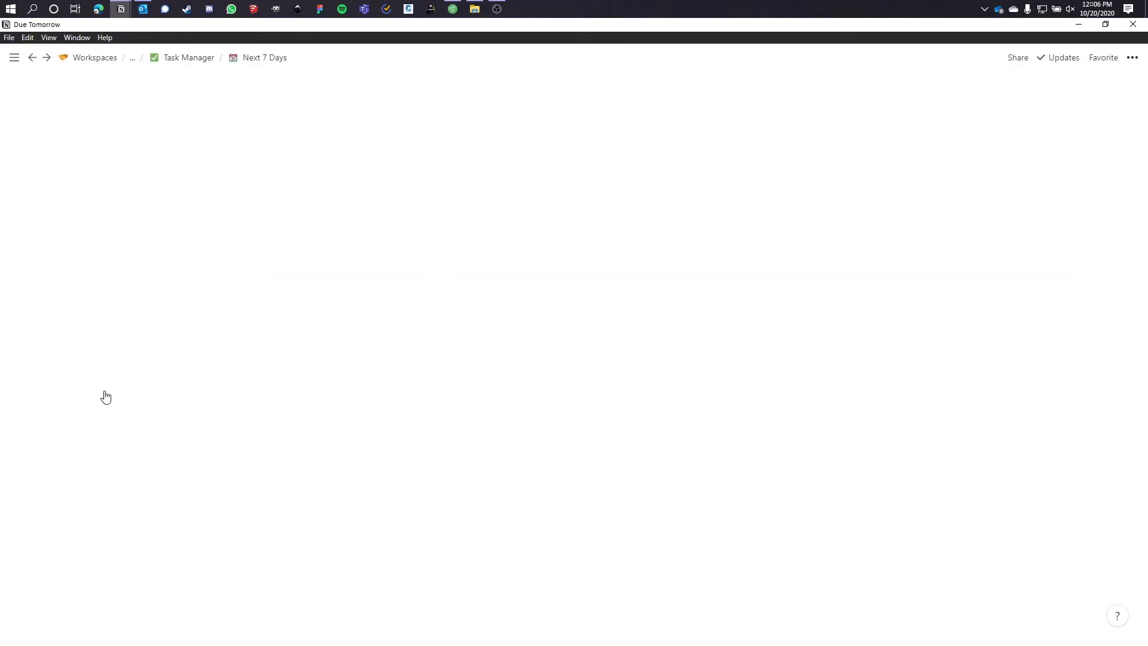
- Return to the Task Manager page and delete the plain-text "Next 7 days" line under Smart Lists
{"action": "left_click", "coordinate": [200, 57]}
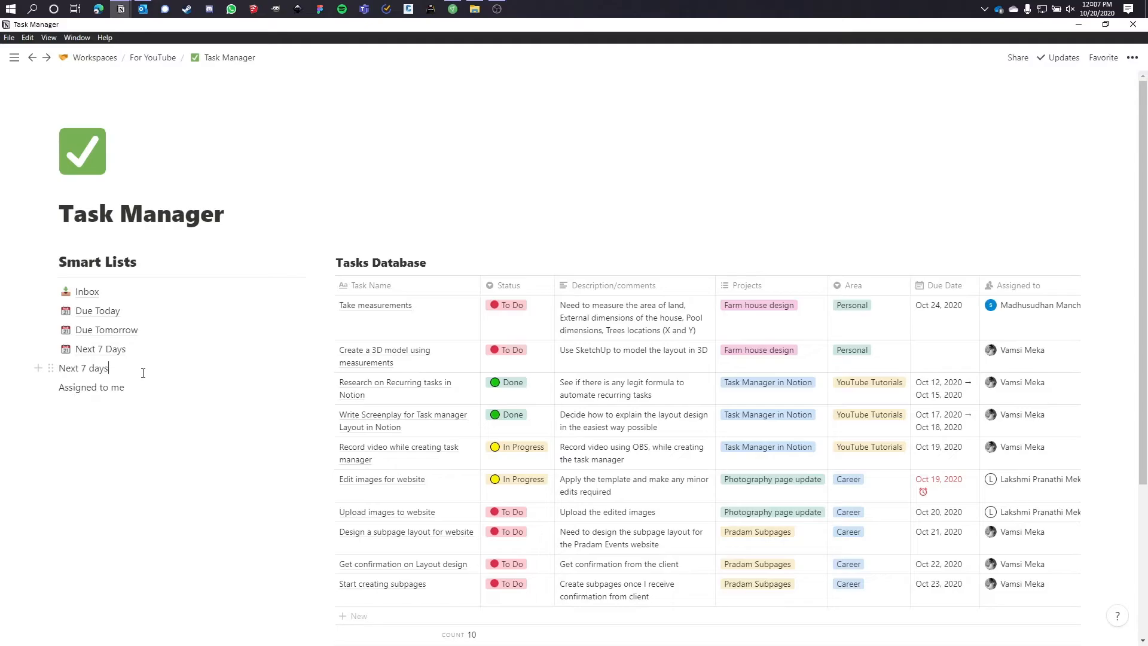
{"action": "key", "text": "BackSpace"}
{"action": "key", "text": "BackSpace"}
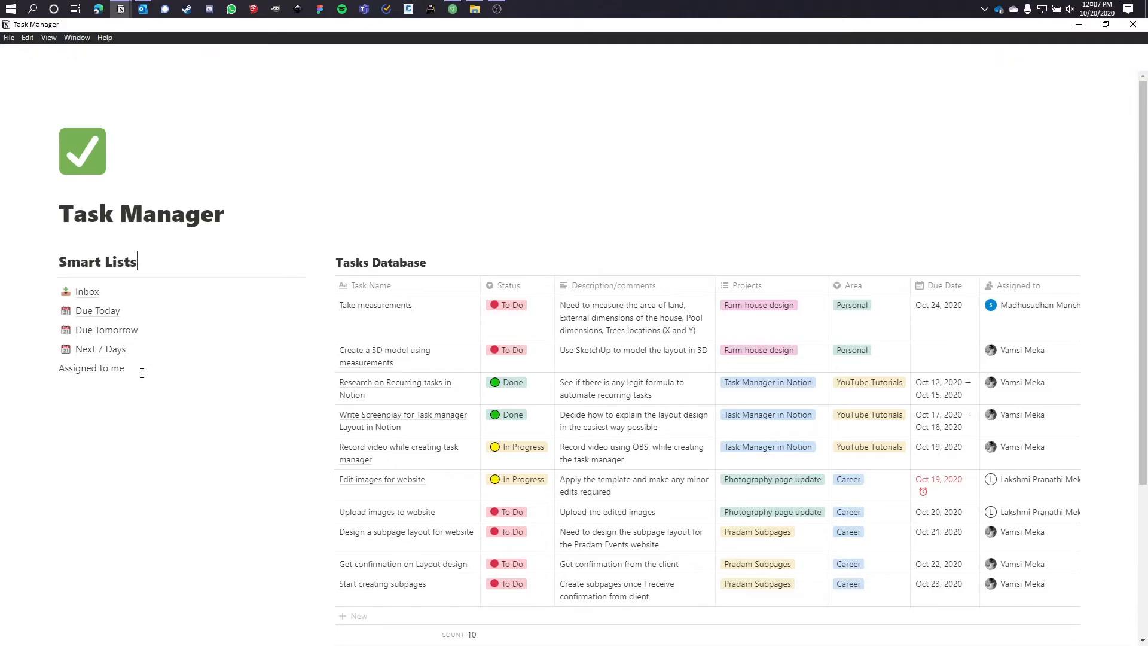
- Duplicate the Next 7 Days subpage in Task Manager and rename the copy "Assigned to Me"
{"action": "left_click", "coordinate": [50, 349]}
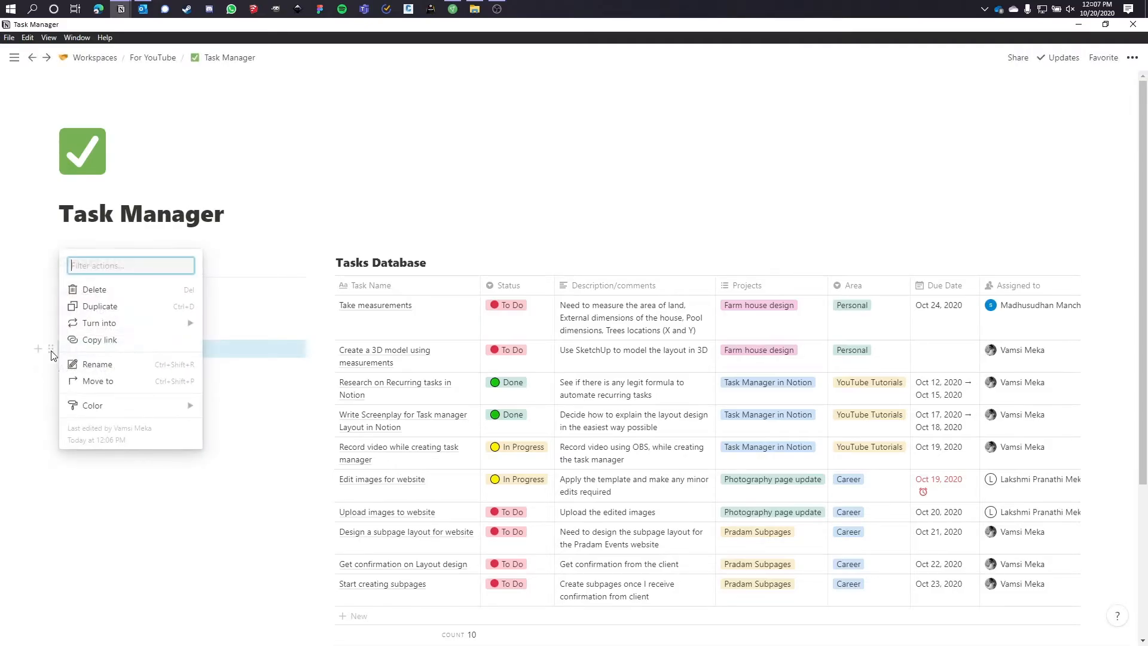
{"action": "left_click", "coordinate": [90, 303]}
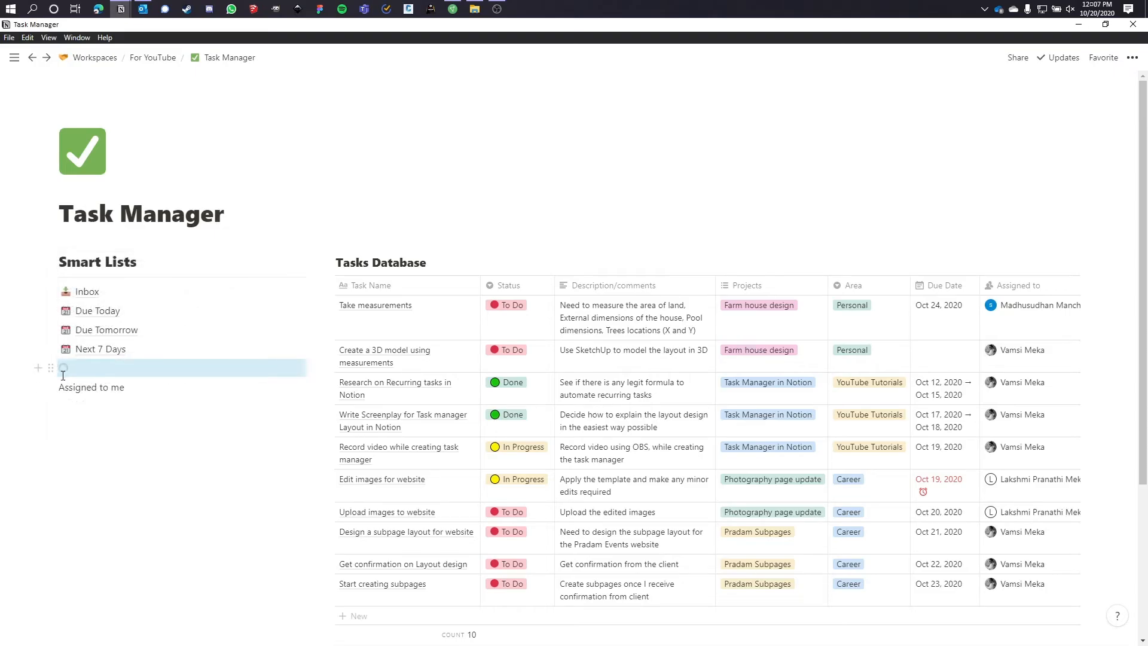
{"action": "left_click", "coordinate": [146, 369]}
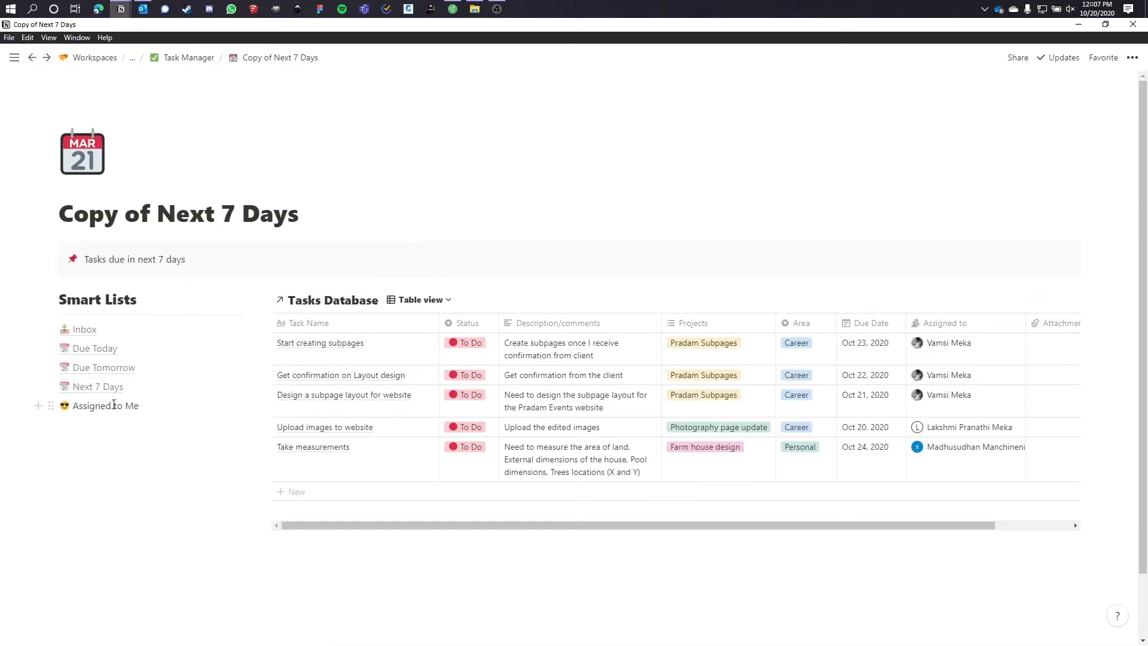
{"action": "triple_click", "coordinate": [182, 218]}
{"action": "type", "text": "Assigned to Me"}
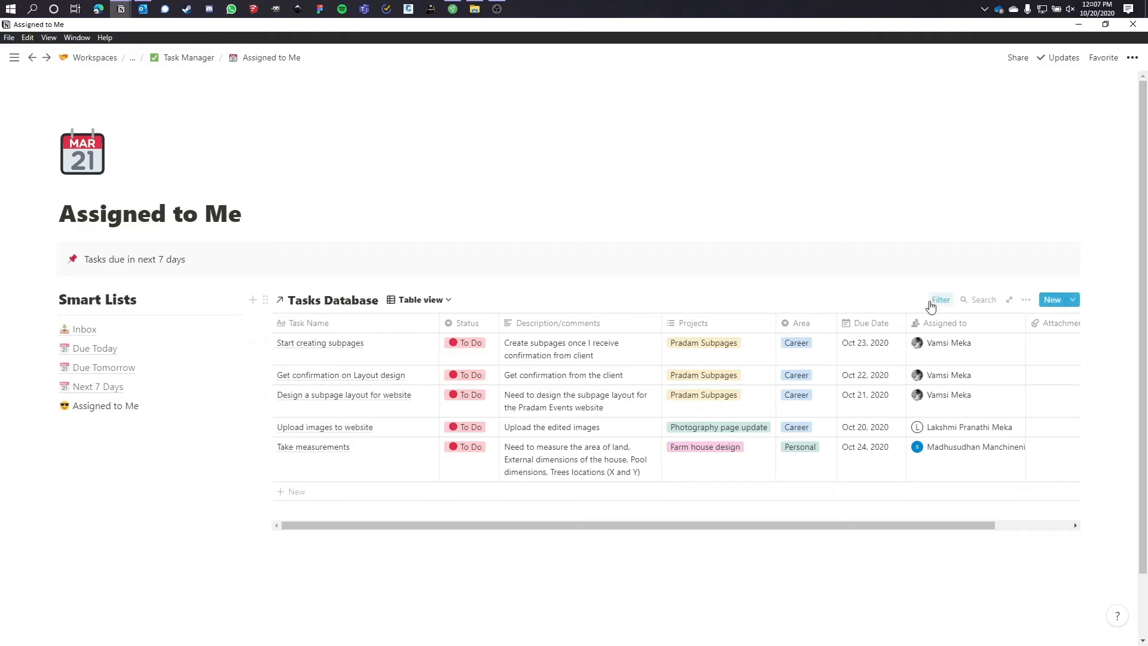
- Remove both Due Date filters from the table view of the linked Tasks Database on the Assigned to Me page
{"action": "left_click", "coordinate": [939, 300]}
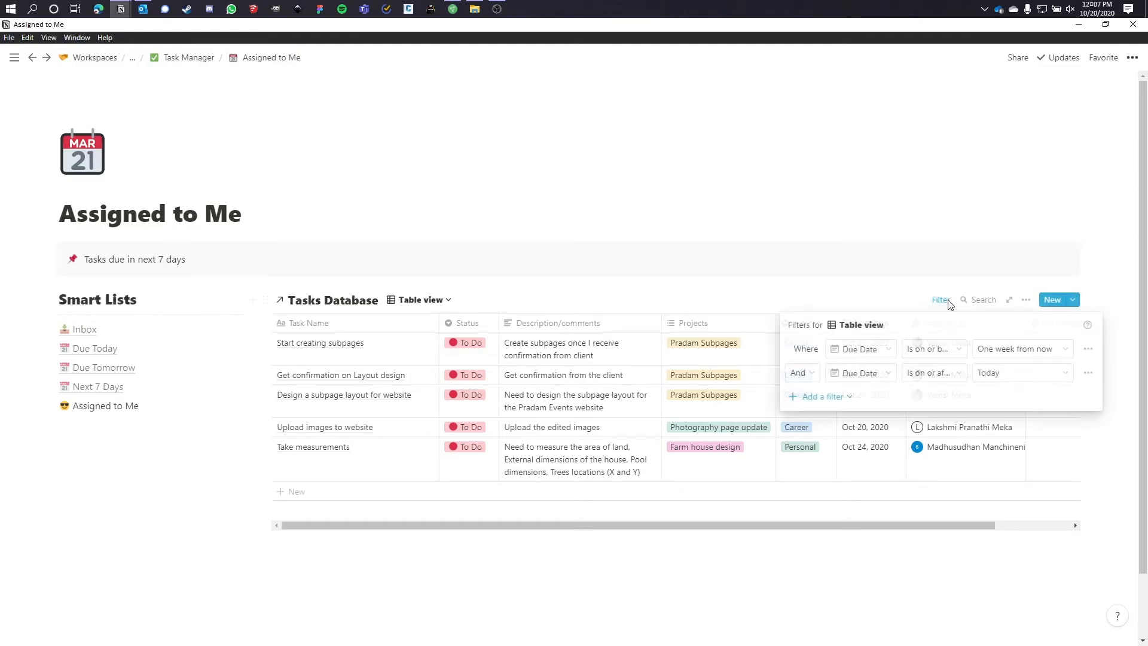
{"action": "left_click", "coordinate": [1088, 349]}
{"action": "left_click", "coordinate": [1079, 371]}
{"action": "left_click", "coordinate": [1088, 349]}
{"action": "left_click", "coordinate": [1084, 371]}
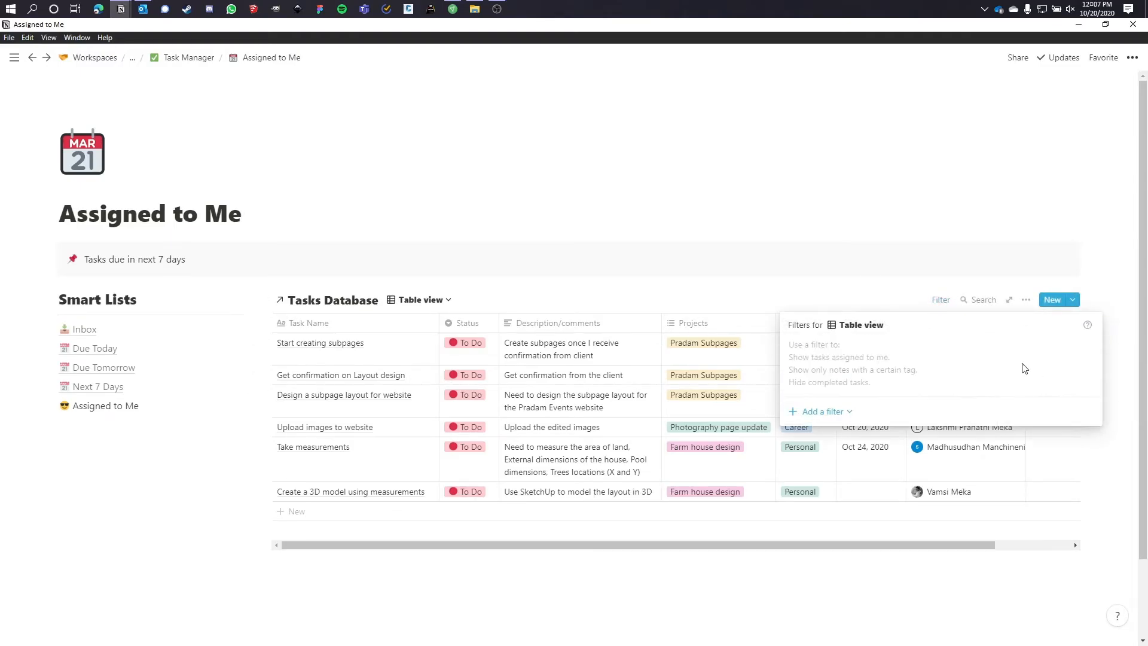
- Add a filter to the table view showing tasks where Assigned to contains Me
{"action": "left_click", "coordinate": [823, 411]}
{"action": "left_click", "coordinate": [824, 425]}
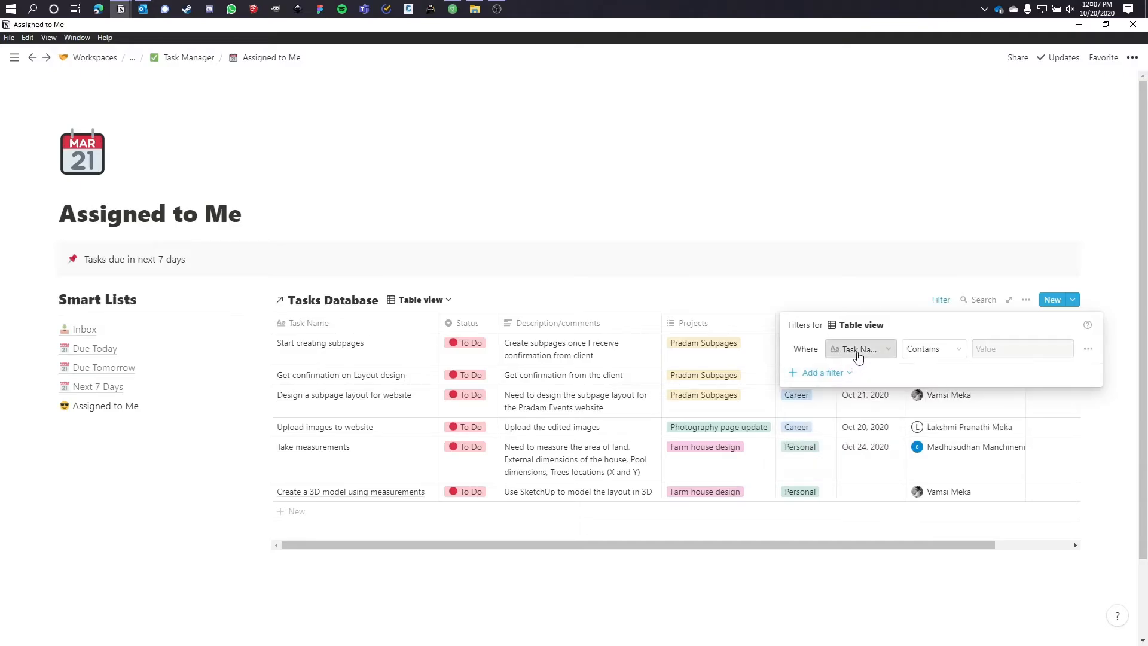
{"action": "left_click", "coordinate": [857, 350]}
{"action": "left_click", "coordinate": [861, 428]}
{"action": "left_click", "coordinate": [933, 349]}
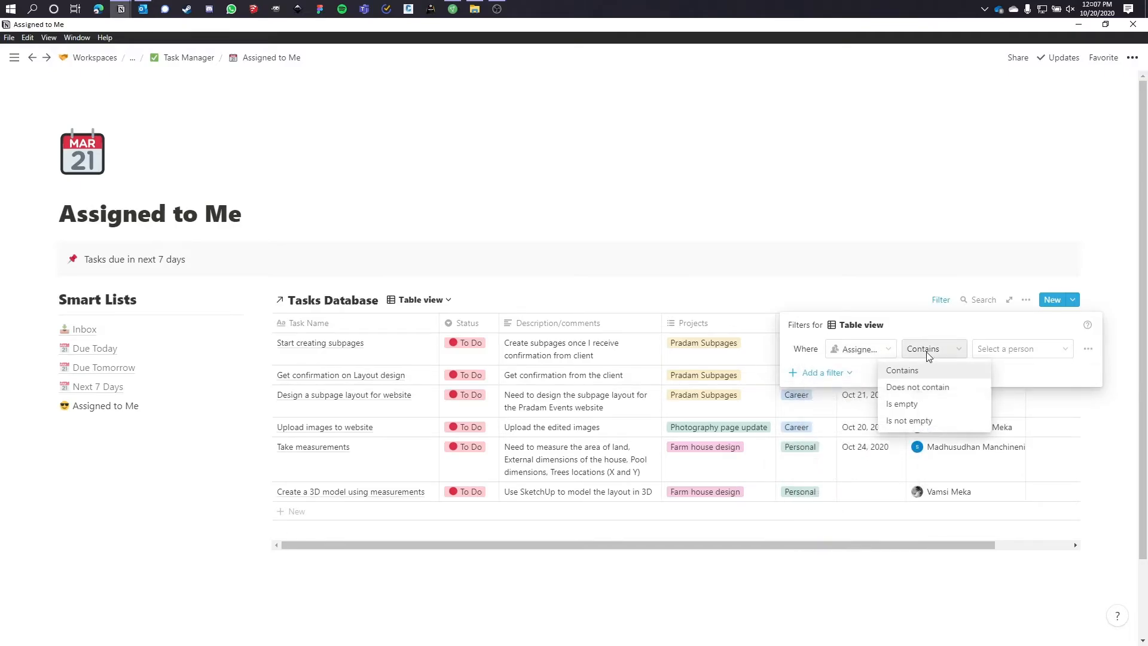
{"action": "left_click", "coordinate": [915, 368]}
{"action": "left_click", "coordinate": [1024, 346]}
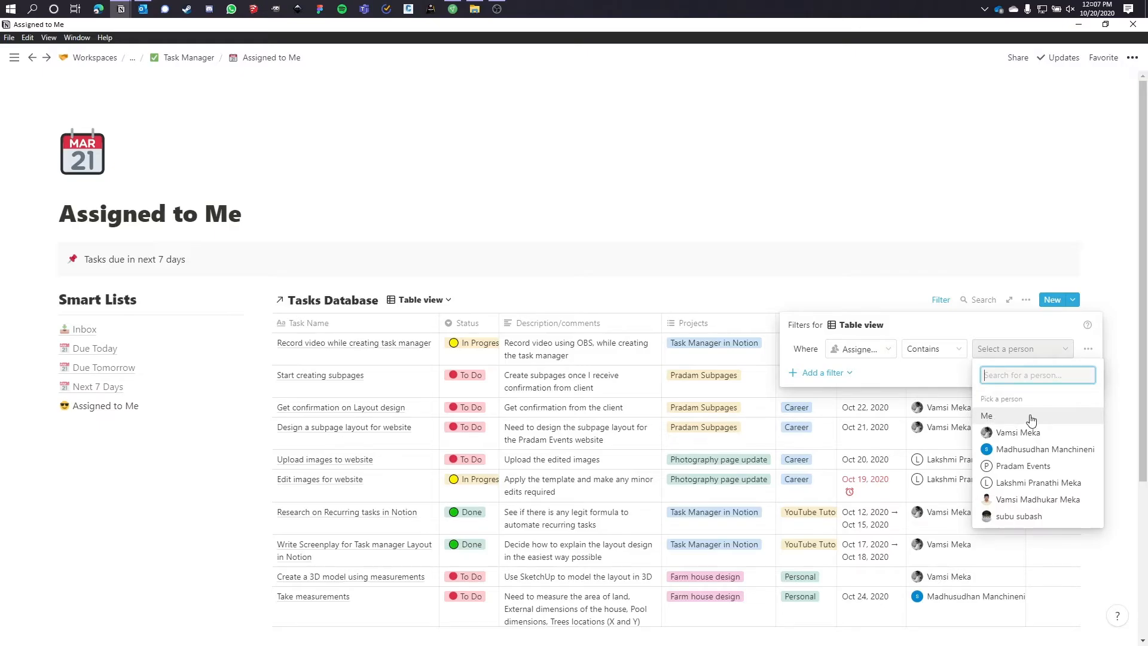
{"action": "left_click", "coordinate": [1031, 419]}
{"action": "left_click", "coordinate": [965, 425]}
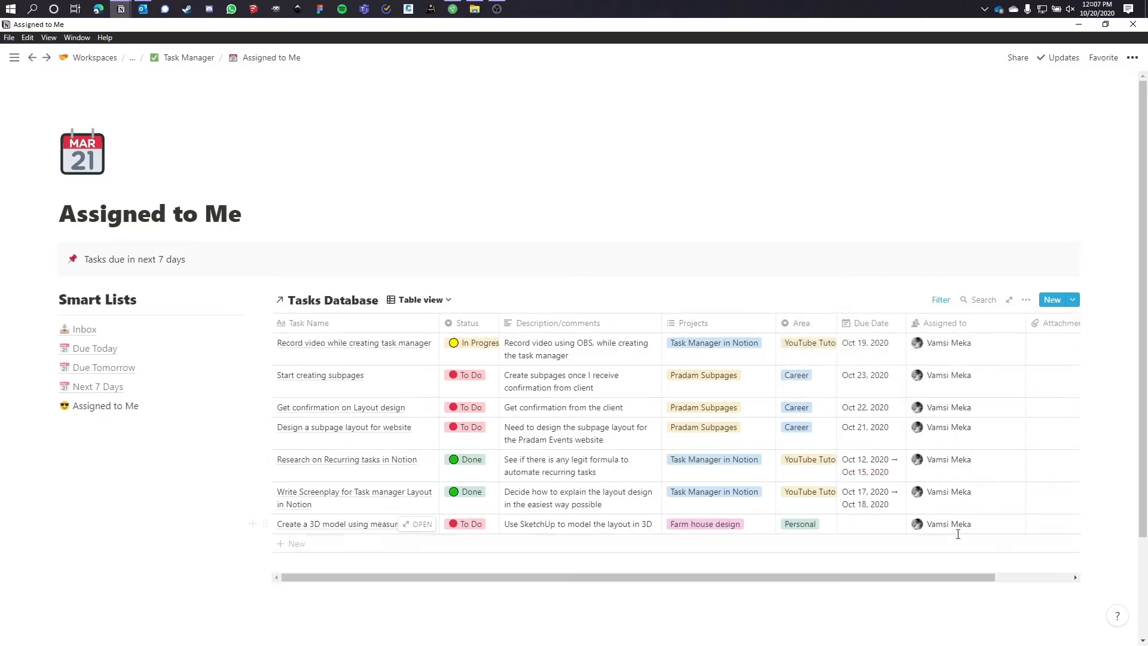
- Widen the Status and Area columns and sort the table view by Due Date in ascending order
{"action": "left_click_drag", "start_coordinate": [499, 323], "coordinate": [512, 322]}
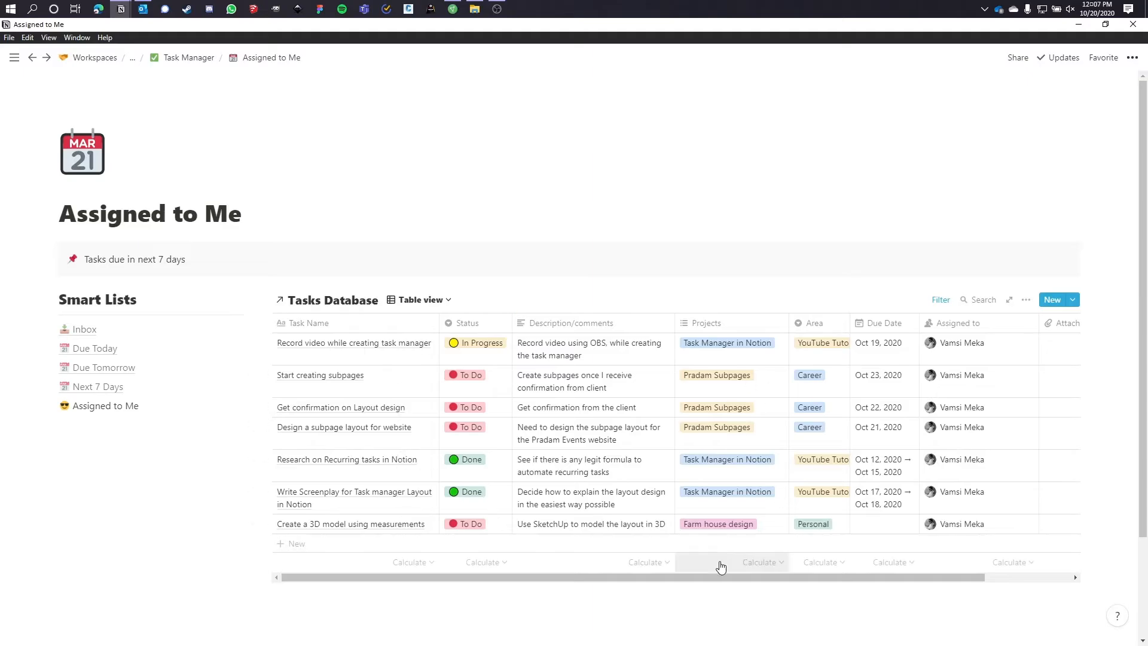
{"action": "left_click_drag", "start_coordinate": [849, 326], "coordinate": [873, 325]}
{"action": "left_click", "coordinate": [1025, 300]}
{"action": "left_click", "coordinate": [1038, 441]}
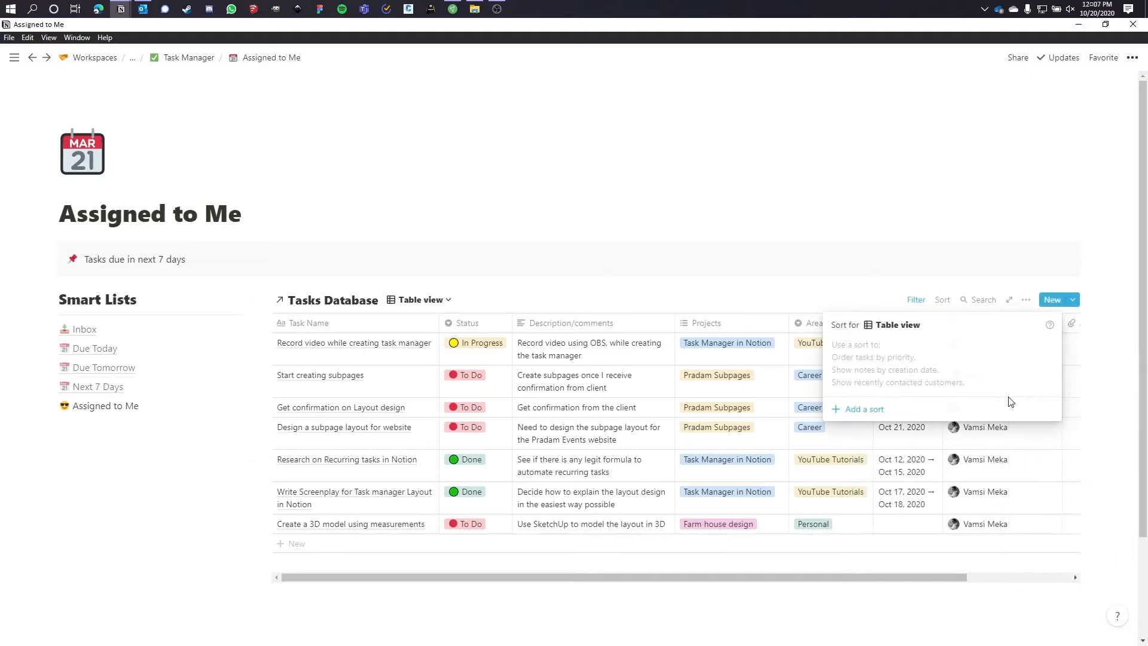
{"action": "left_click", "coordinate": [867, 409]}
{"action": "left_click", "coordinate": [882, 353]}
{"action": "left_click", "coordinate": [859, 483]}
{"action": "left_click", "coordinate": [905, 533]}
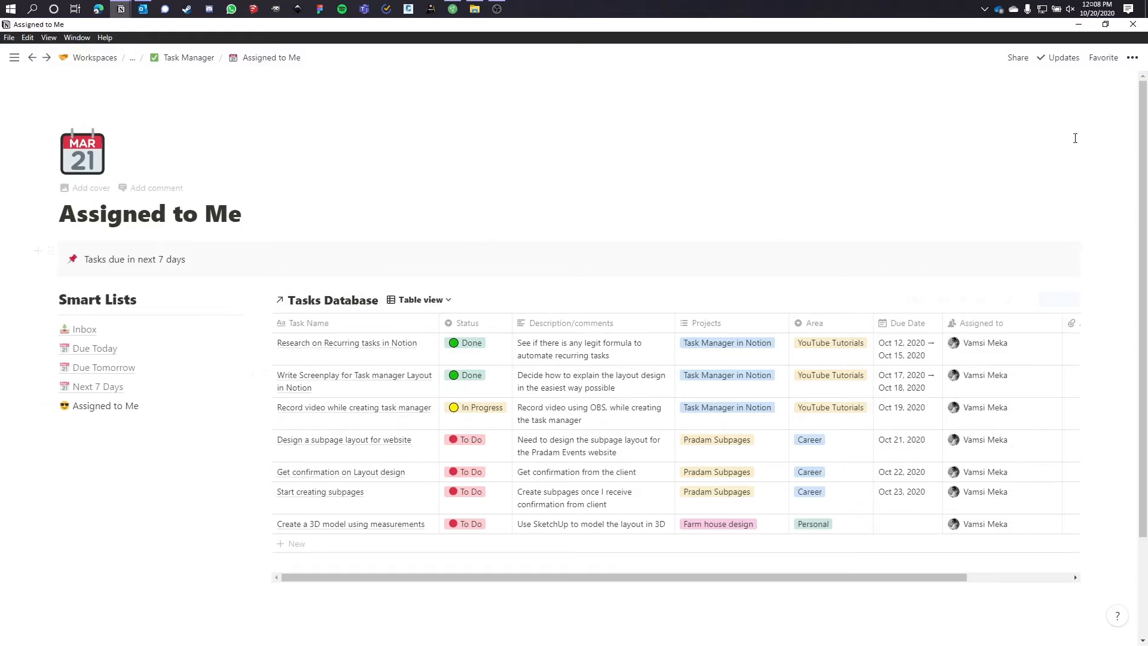
- Copy the Assigned to Me page's link and apply it to the Assigned to Me entry in its Smart Lists
{"action": "left_click", "coordinate": [1132, 58]}
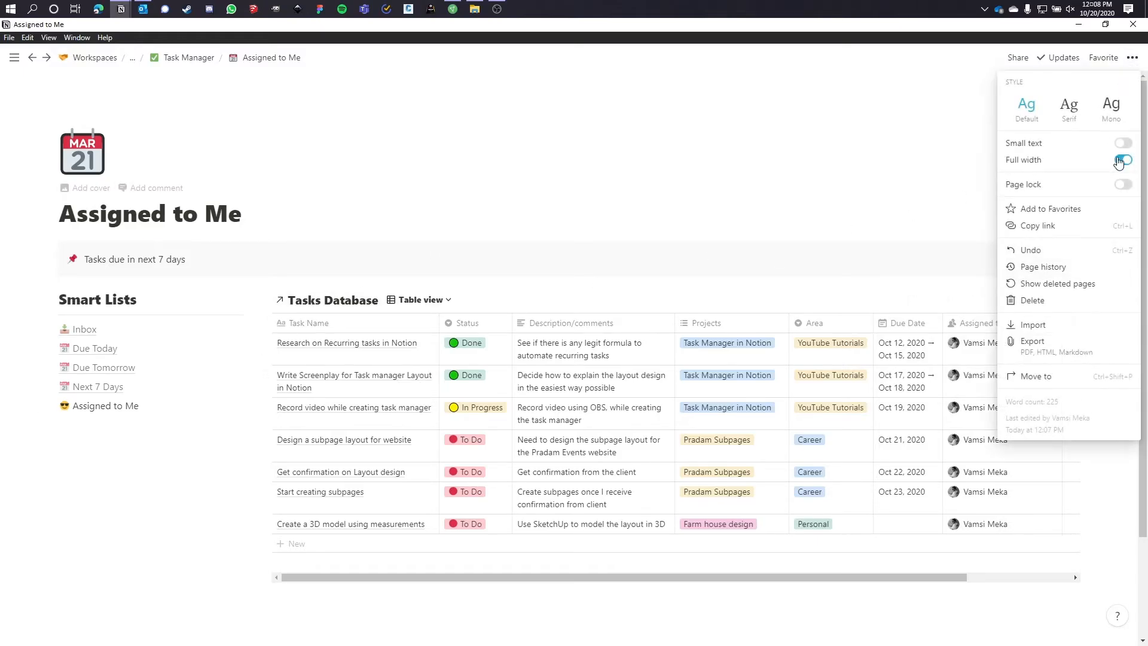
{"action": "left_click", "coordinate": [1121, 233]}
{"action": "left_click_drag", "start_coordinate": [140, 406], "coordinate": [60, 406]}
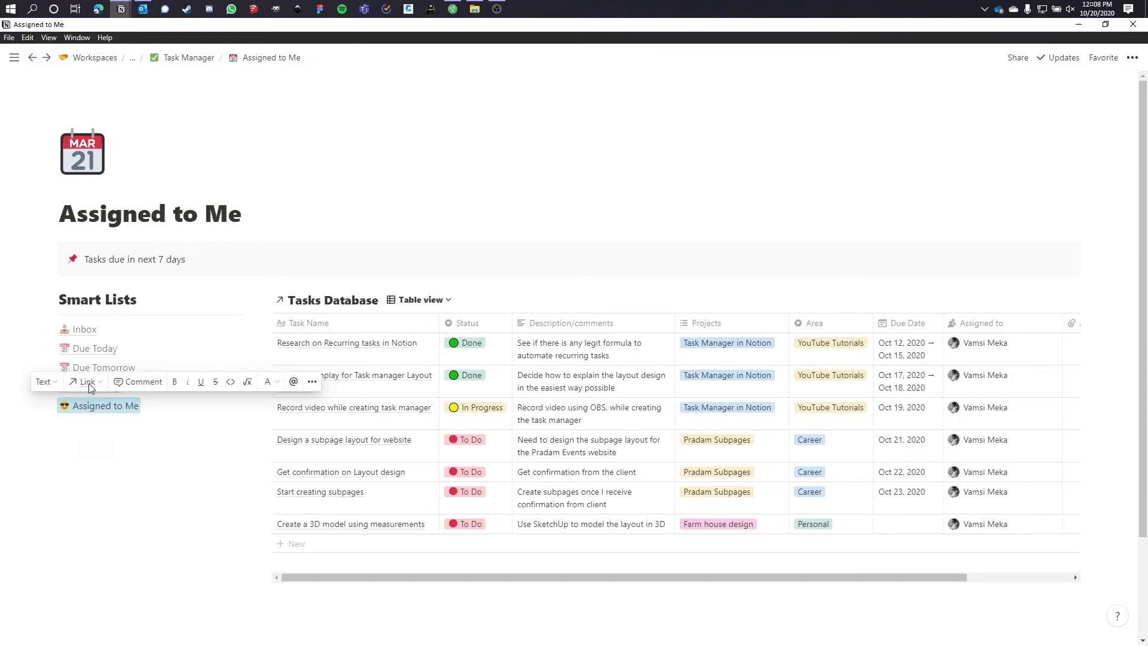
{"action": "key", "text": "ctrl+k"}
{"action": "key", "text": "ctrl+v"}
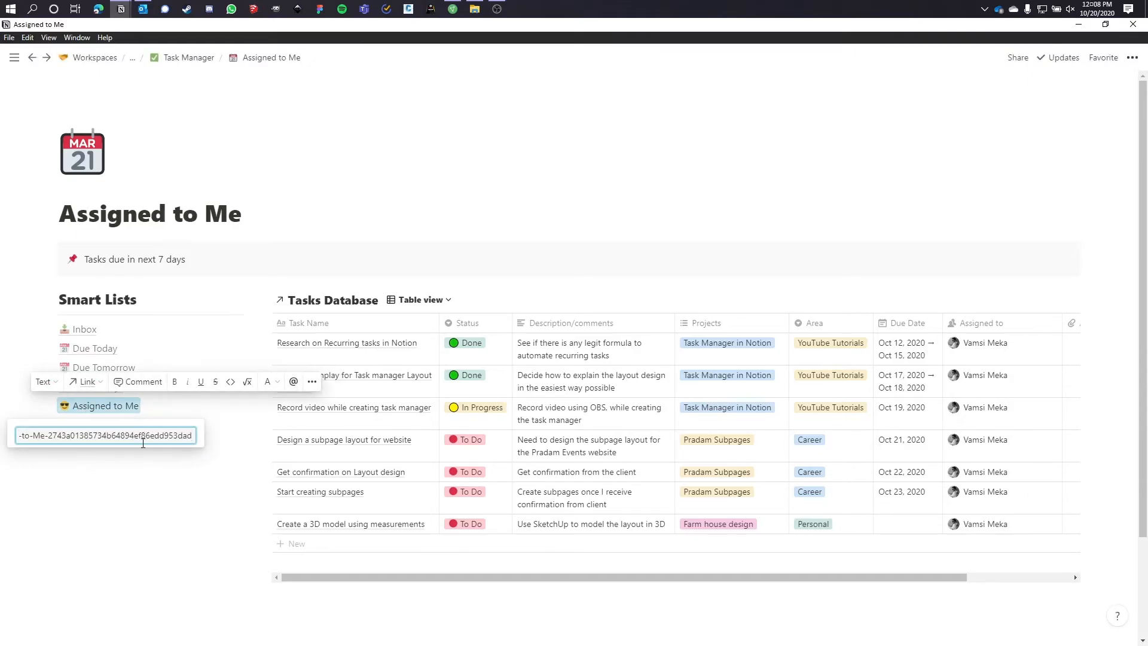
{"action": "key", "text": "Return"}
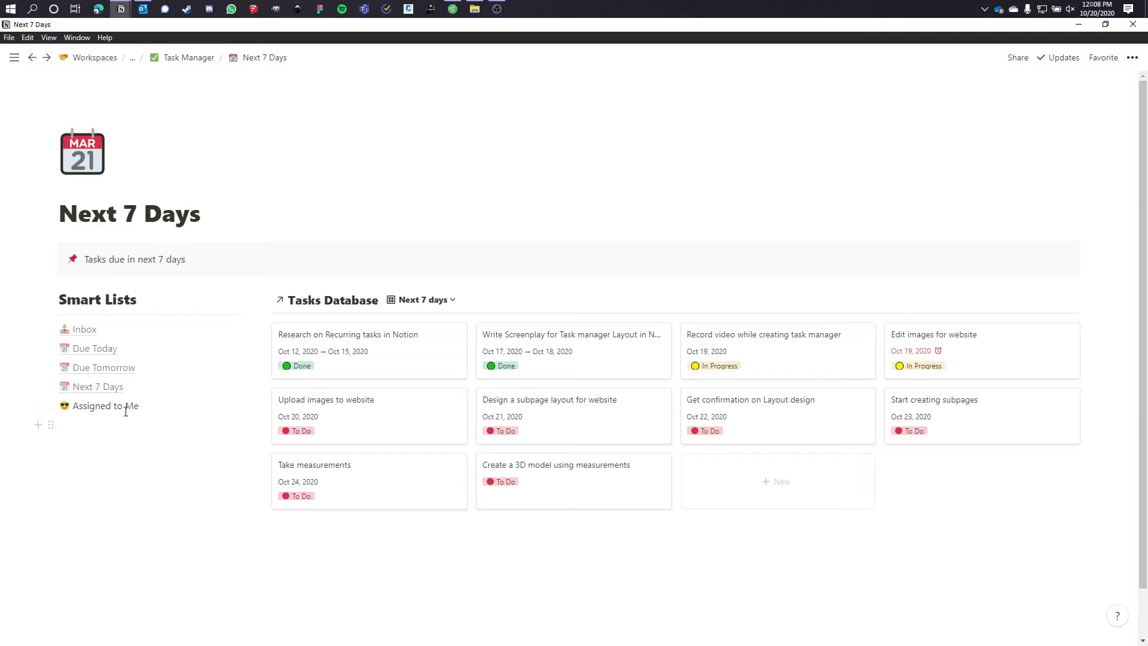
- On the Next 7 Days page, link the Assigned to Me entry under Smart Lists to the Assigned to Me page
{"action": "left_click_drag", "start_coordinate": [138, 407], "coordinate": [60, 407]}
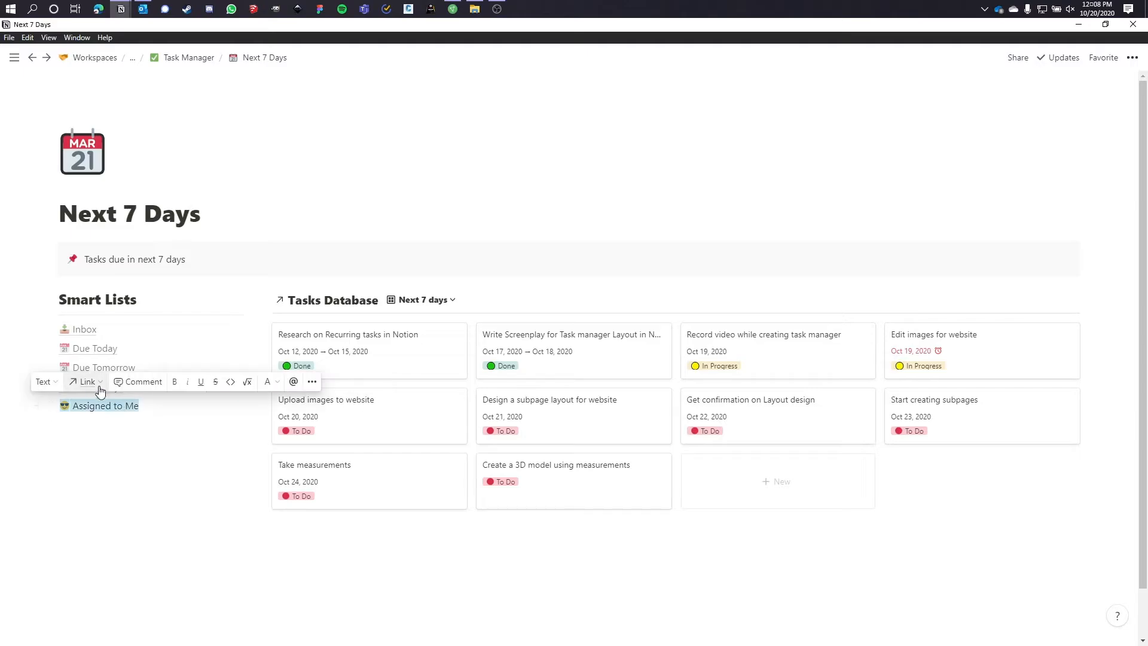
{"action": "key", "text": "ctrl+k"}
{"action": "key", "text": "ctrl+v"}
{"action": "left_click", "coordinate": [90, 485]}
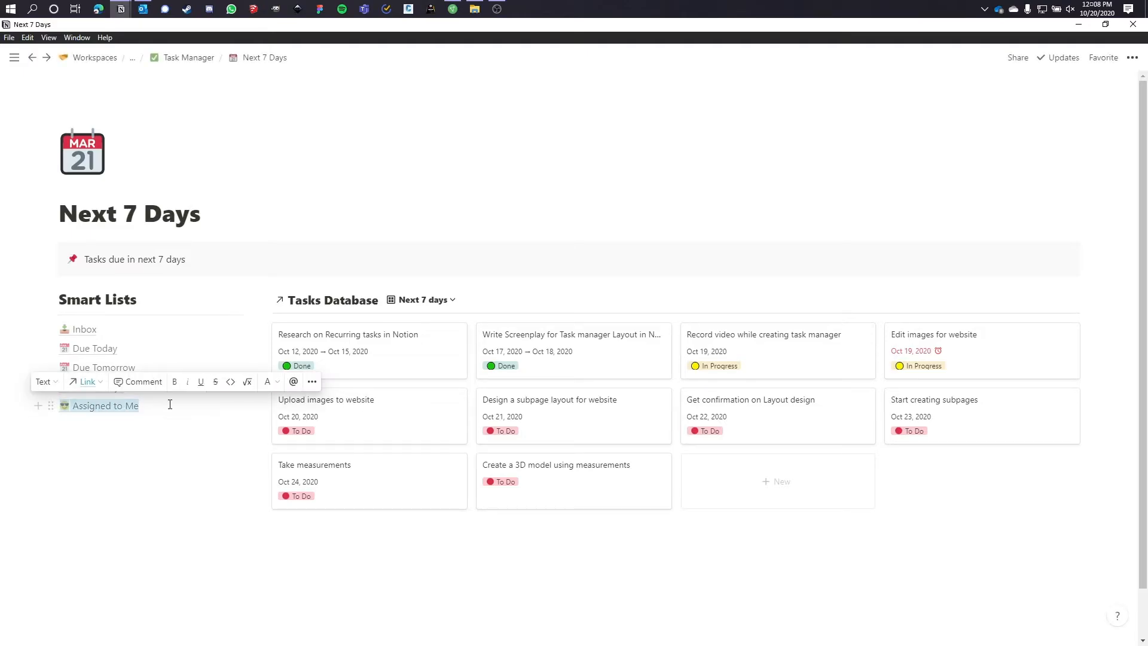
{"action": "left_click", "coordinate": [169, 403]}
- On the Due Tomorrow page, link the Assigned to Me entry under Smart Lists to the Assigned to Me page
{"action": "left_click", "coordinate": [104, 368]}
{"action": "triple_click", "coordinate": [115, 408]}
{"action": "key", "text": "ctrl+k"}
{"action": "key", "text": "ctrl+v"}
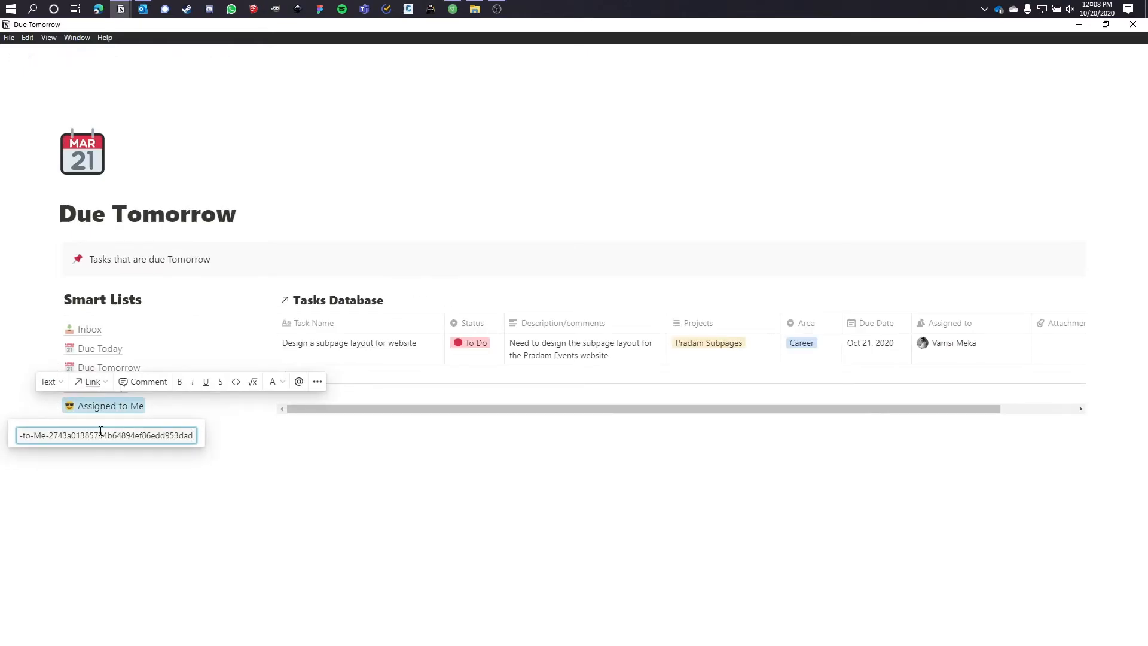
{"action": "left_click", "coordinate": [91, 484]}
- On the Due Today page, link the Assigned to Me entry under Smart Lists to the Assigned to Me page
{"action": "left_click", "coordinate": [103, 350]}
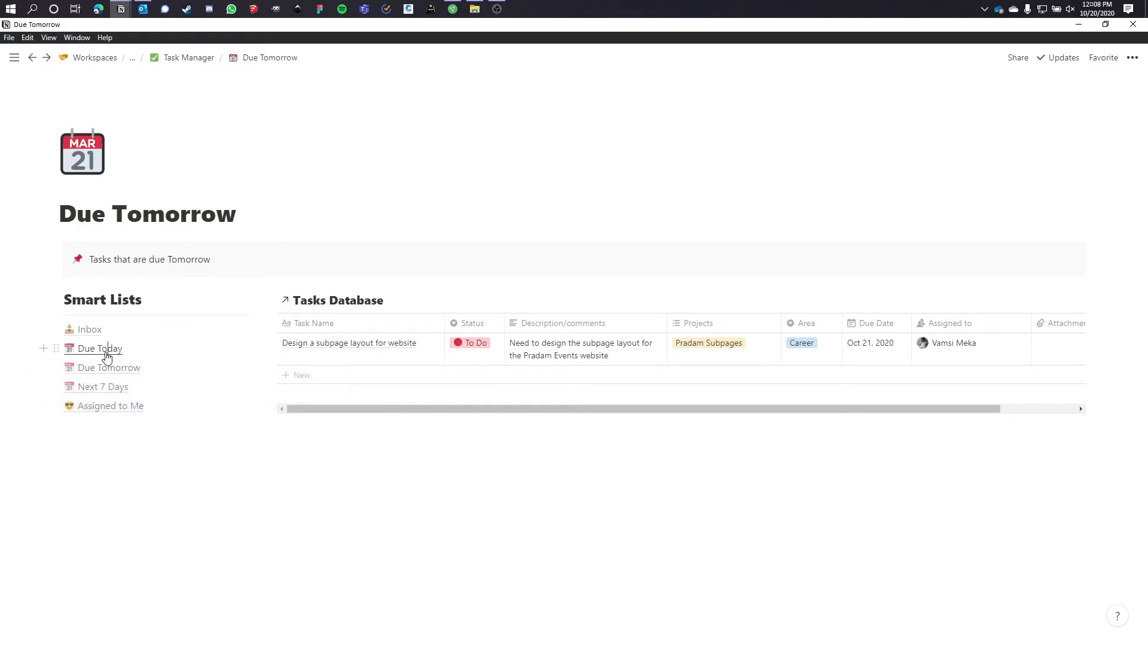
{"action": "triple_click", "coordinate": [128, 404]}
{"action": "key", "text": "ctrl+k"}
{"action": "key", "text": "ctrl+v"}
{"action": "left_click", "coordinate": [99, 475]}
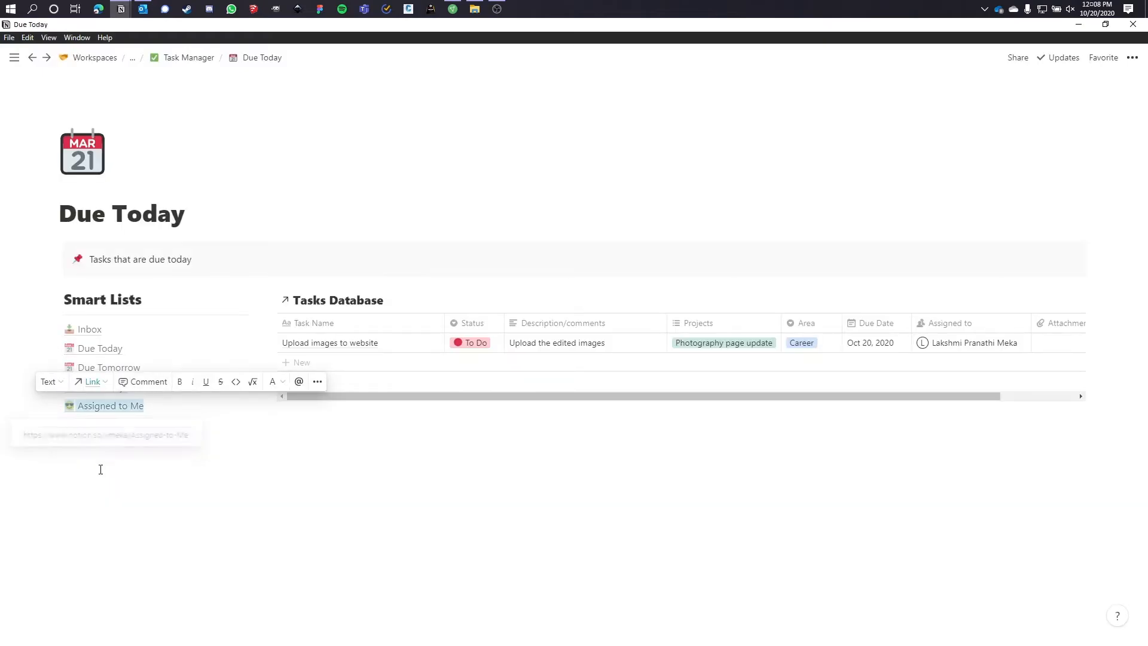
- On the Inbox page, link the Assigned to Me entry under Smart Lists to the Assigned to Me page
{"action": "left_click", "coordinate": [91, 336]}
{"action": "triple_click", "coordinate": [96, 405]}
{"action": "key", "text": "ctrl+k"}
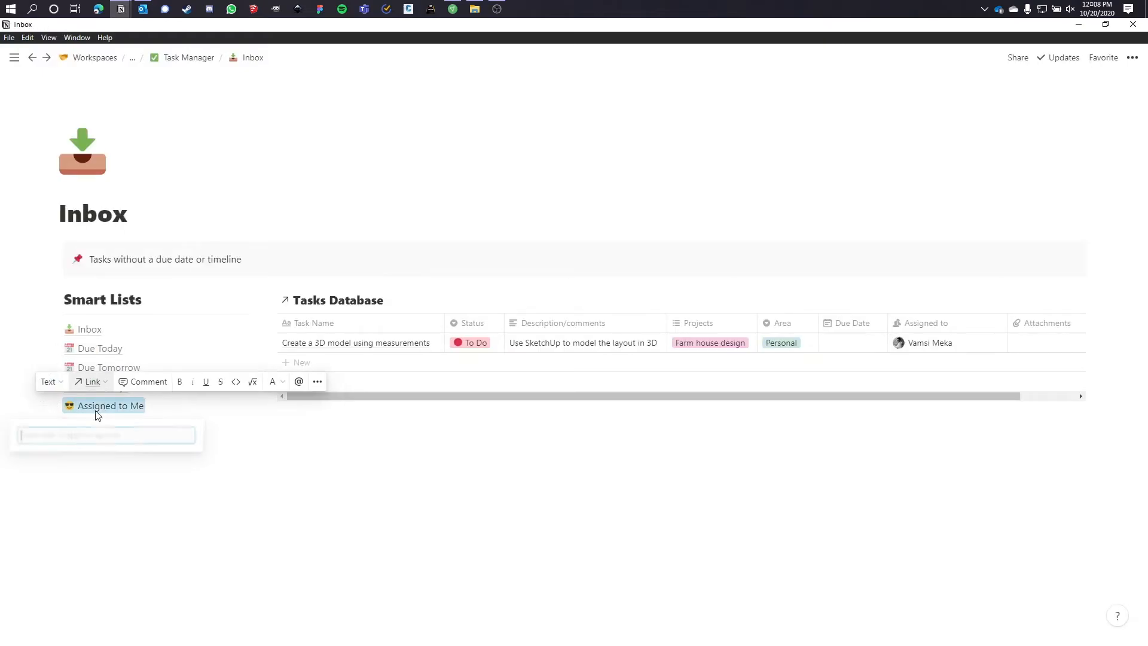
{"action": "key", "text": "ctrl+v"}
{"action": "left_click", "coordinate": [102, 481]}
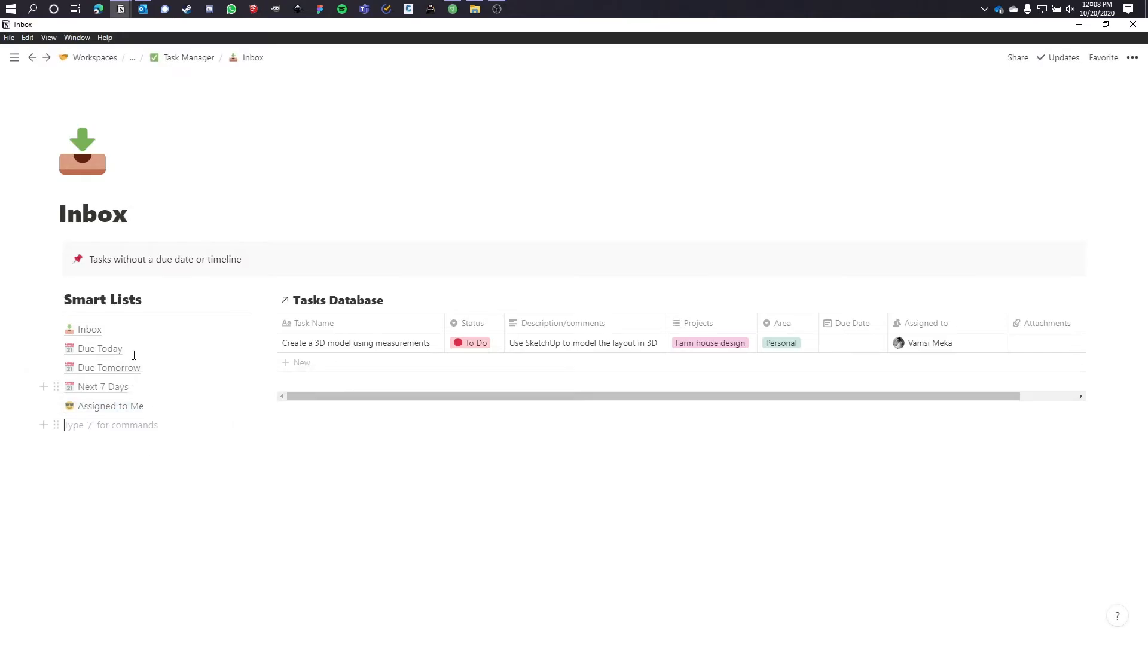
- Go through the Smart Lists links to the Assigned to Me page and change its callout text to "Tasks Assigned to me"
{"action": "left_click", "coordinate": [100, 348]}
{"action": "left_click", "coordinate": [99, 367]}
{"action": "left_click", "coordinate": [99, 386]}
{"action": "left_click", "coordinate": [105, 405]}
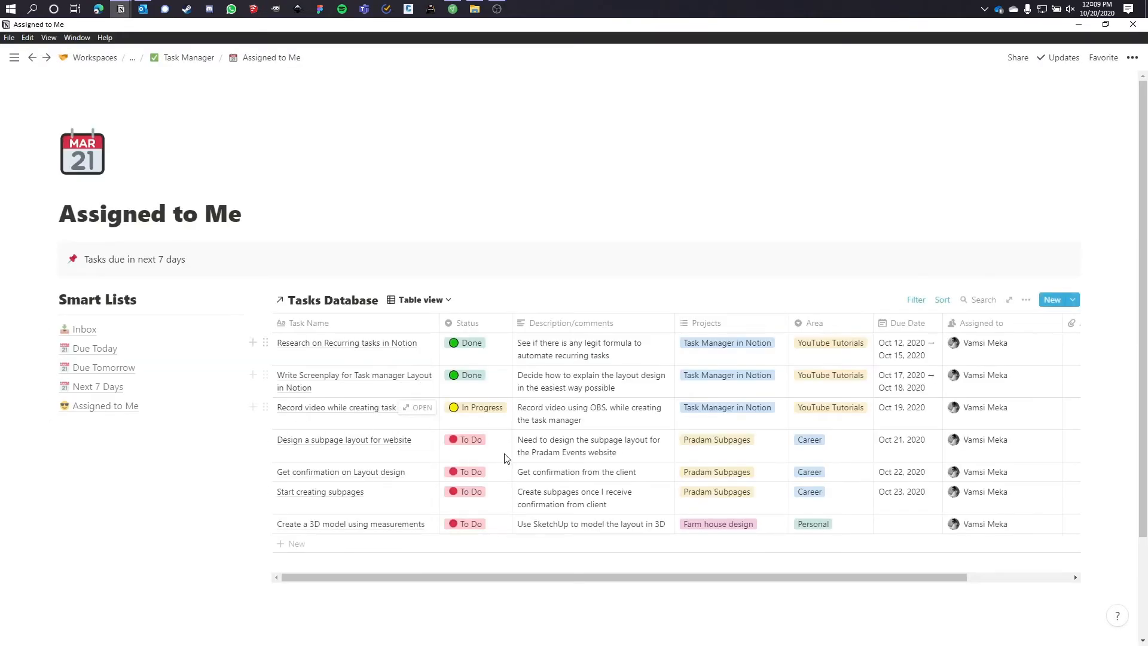
{"action": "triple_click", "coordinate": [139, 261]}
{"action": "left_click_drag", "start_coordinate": [219, 259], "coordinate": [111, 259]}
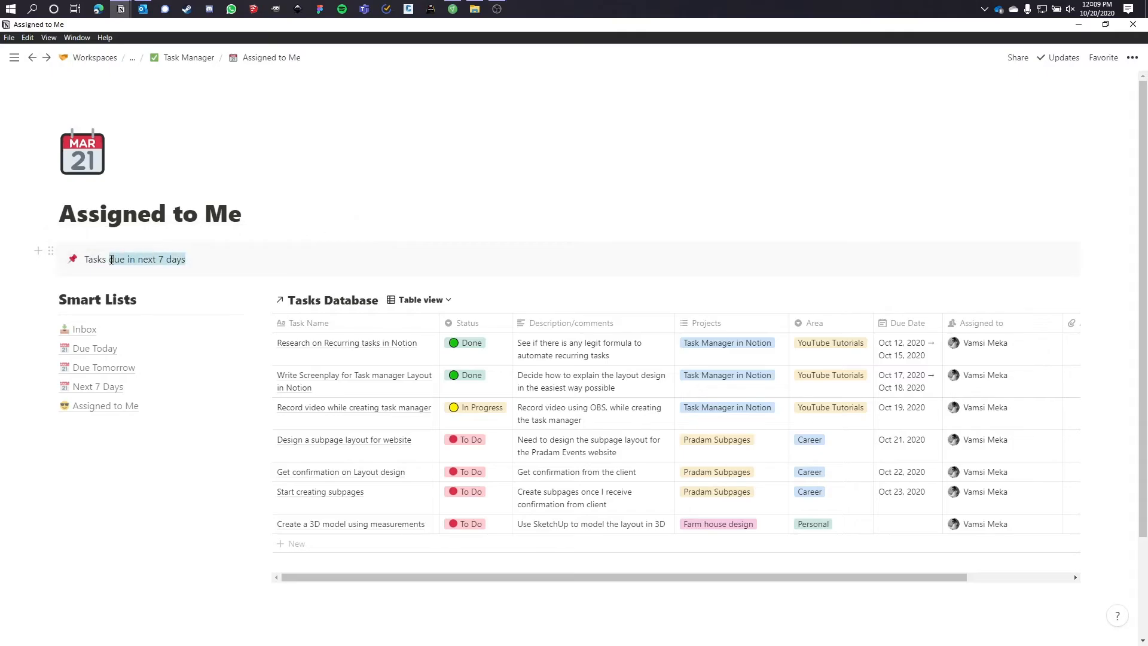
{"action": "type", "text": "Assigned to me"}
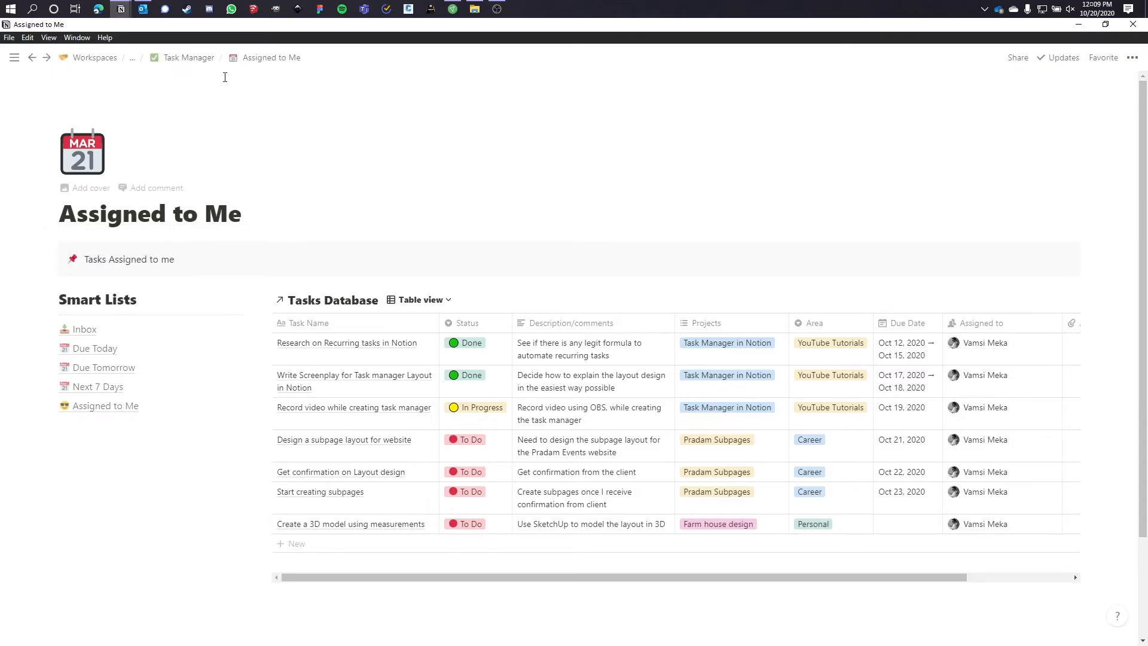
- On the Task Manager page, delete the leftover plain-text "Assigned to me" line under Smart Lists
{"action": "left_click", "coordinate": [197, 57]}
{"action": "left_click_drag", "start_coordinate": [127, 387], "coordinate": [49, 389]}
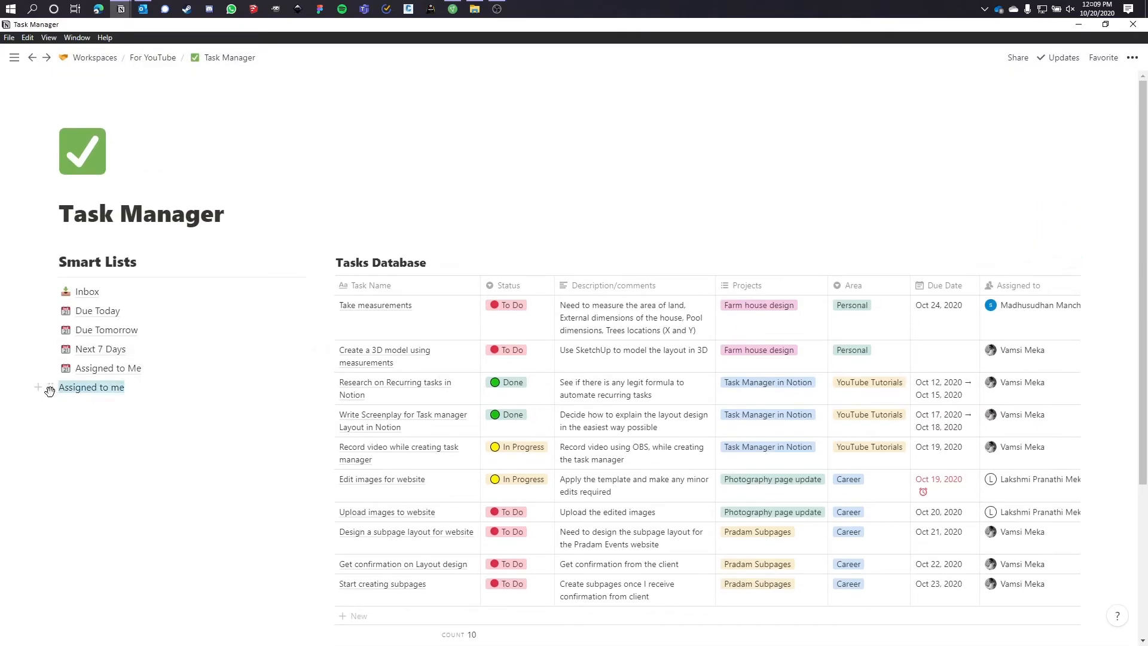
{"action": "left_click", "coordinate": [50, 388]}
- Add a level-2 heading "Projects" with a divider beneath it below Smart Lists, and remove the blank line above the heading
{"action": "left_click", "coordinate": [90, 291]}
{"action": "type", "text": "/h2"}
{"action": "key", "text": "Return"}
{"action": "type", "text": "Projects"}
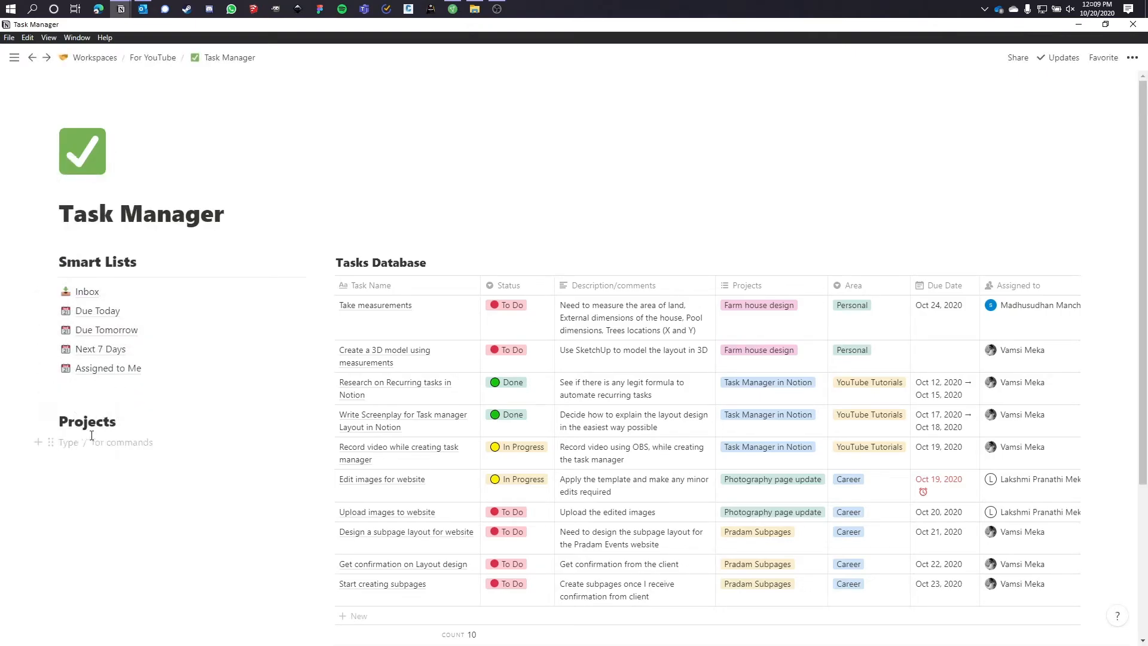
{"action": "type", "text": "---"}
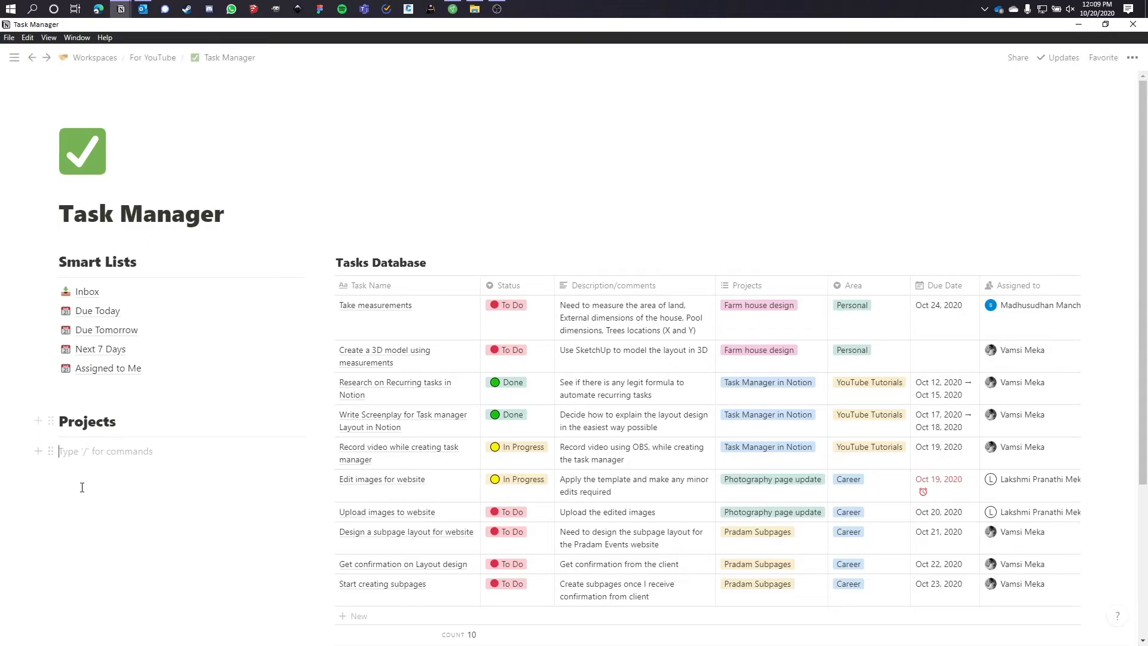
{"action": "key", "text": "BackSpace"}
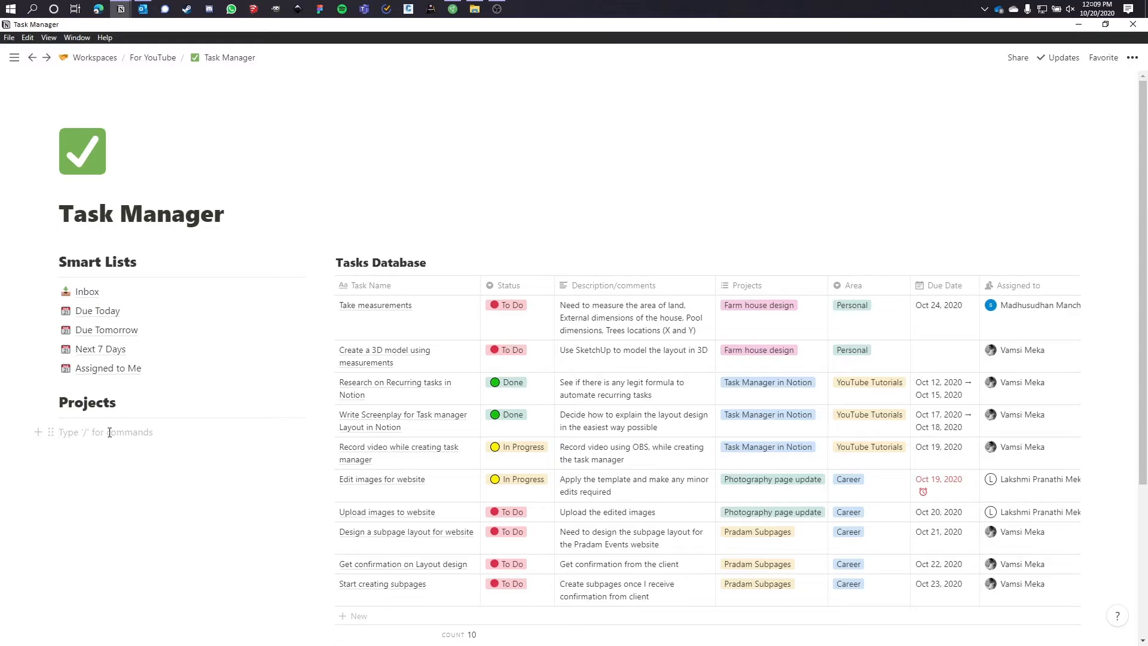
- Insert a template button under the Projects heading and name it "New Project"
{"action": "type", "text": "/tem"}
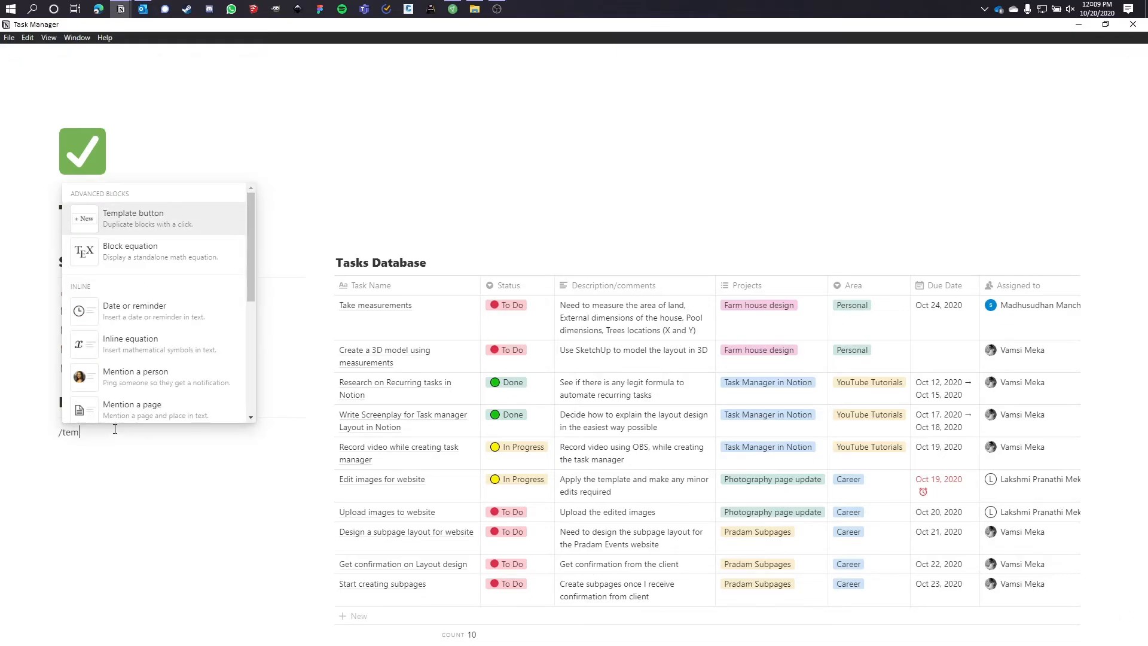
{"action": "left_click", "coordinate": [143, 217]}
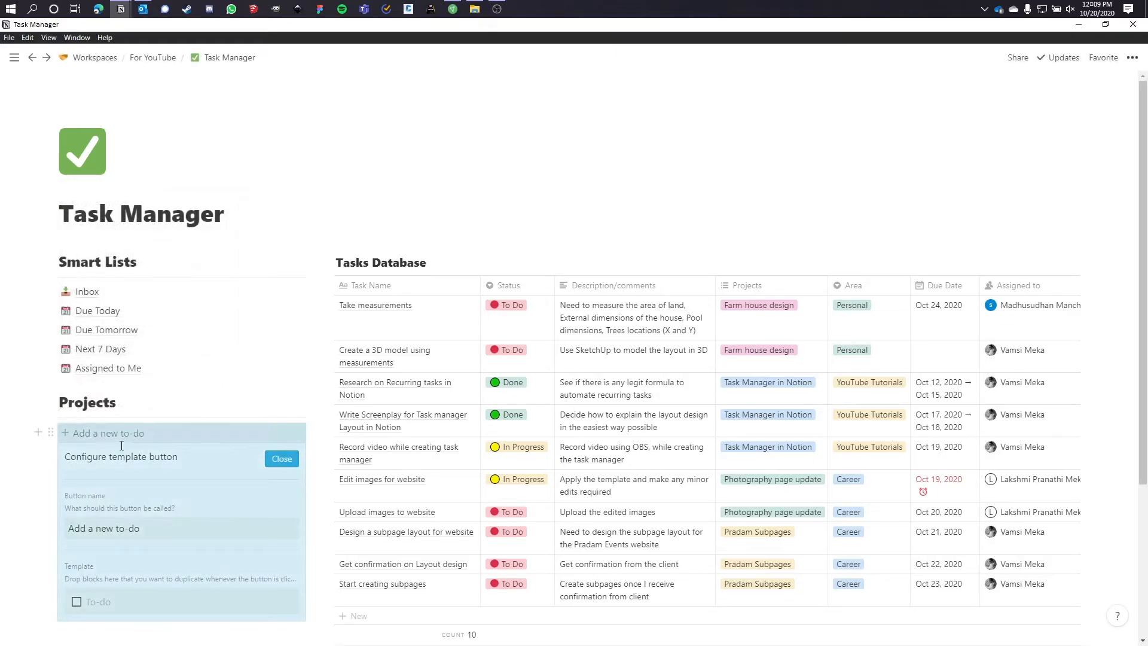
{"action": "left_click", "coordinate": [111, 601]}
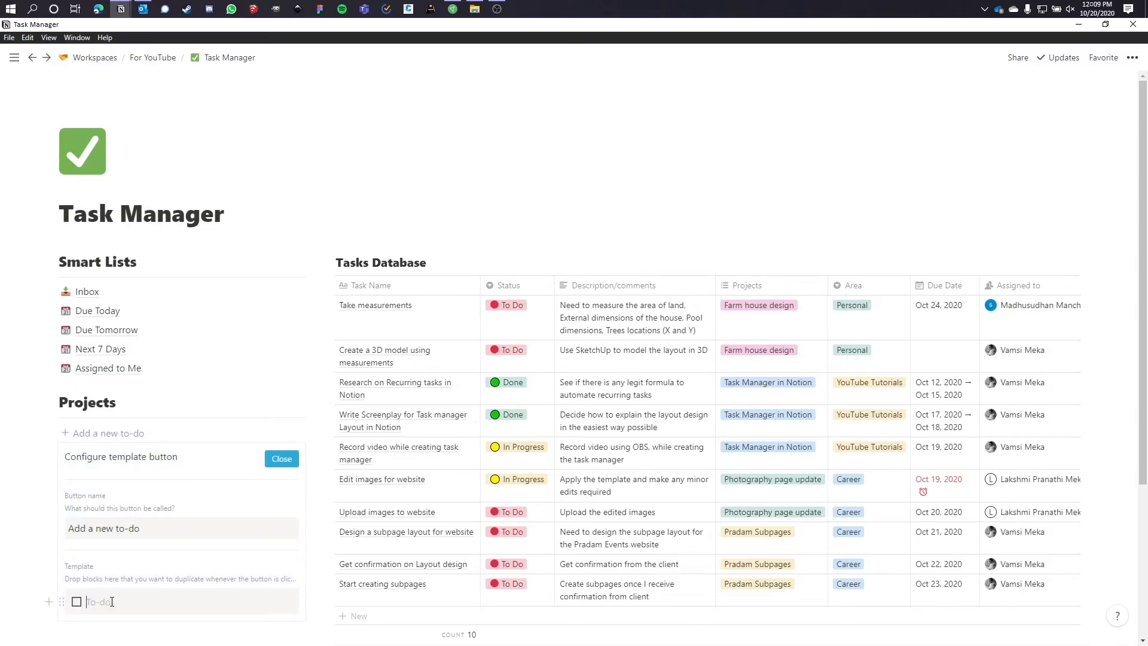
{"action": "triple_click", "coordinate": [132, 529]}
{"action": "type", "text": "New"}
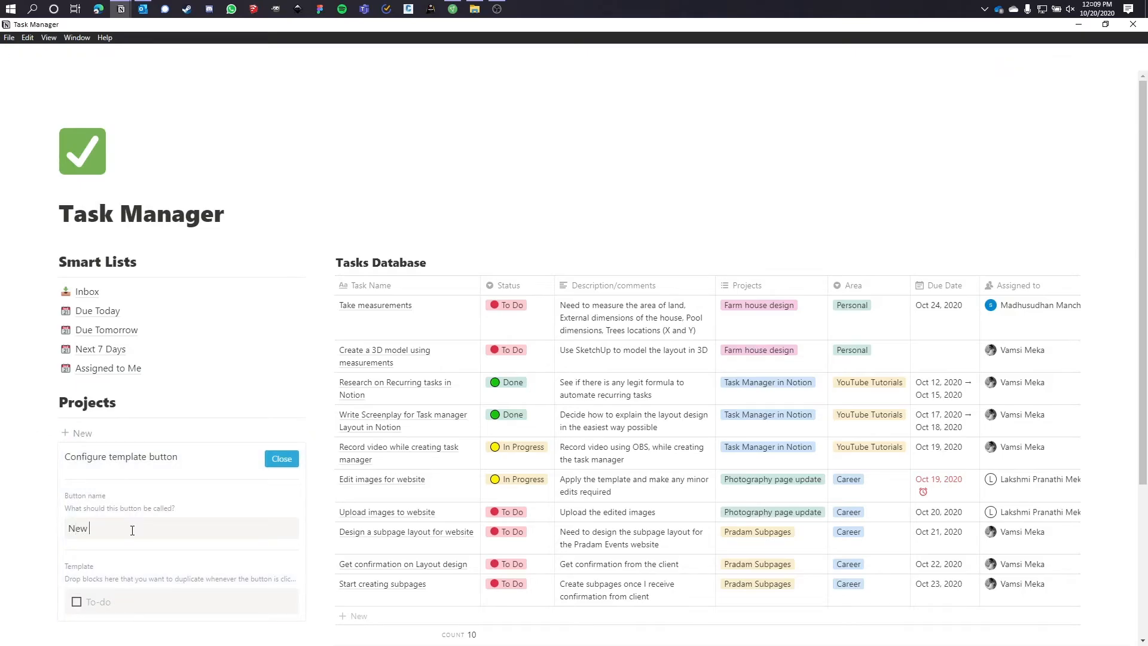
{"action": "type", "text": " Project"}
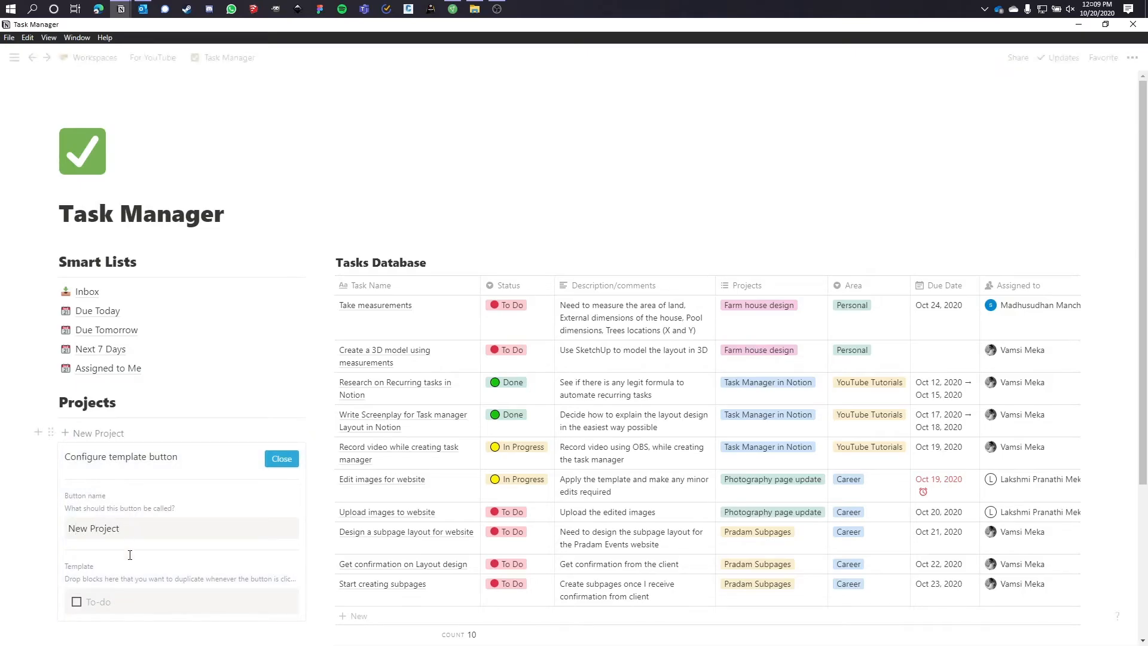
- Replace the to-do in the New Project button's template with a subpage titled "Project"
{"action": "left_click", "coordinate": [120, 603]}
{"action": "key", "text": "BackSpace"}
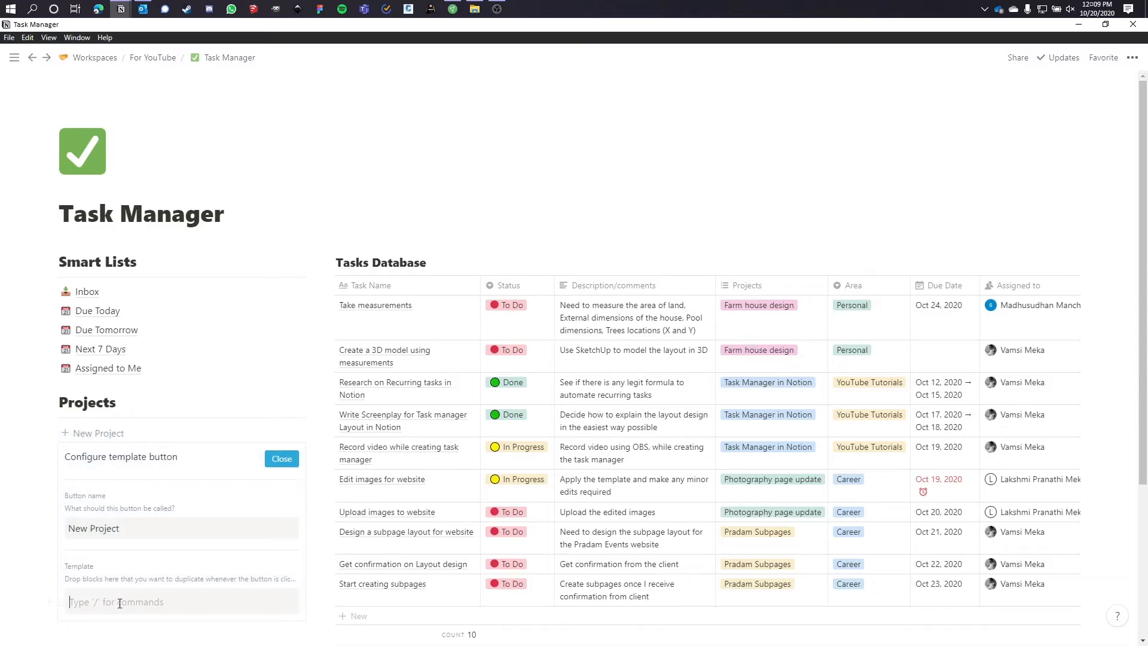
{"action": "type", "text": "/pag"}
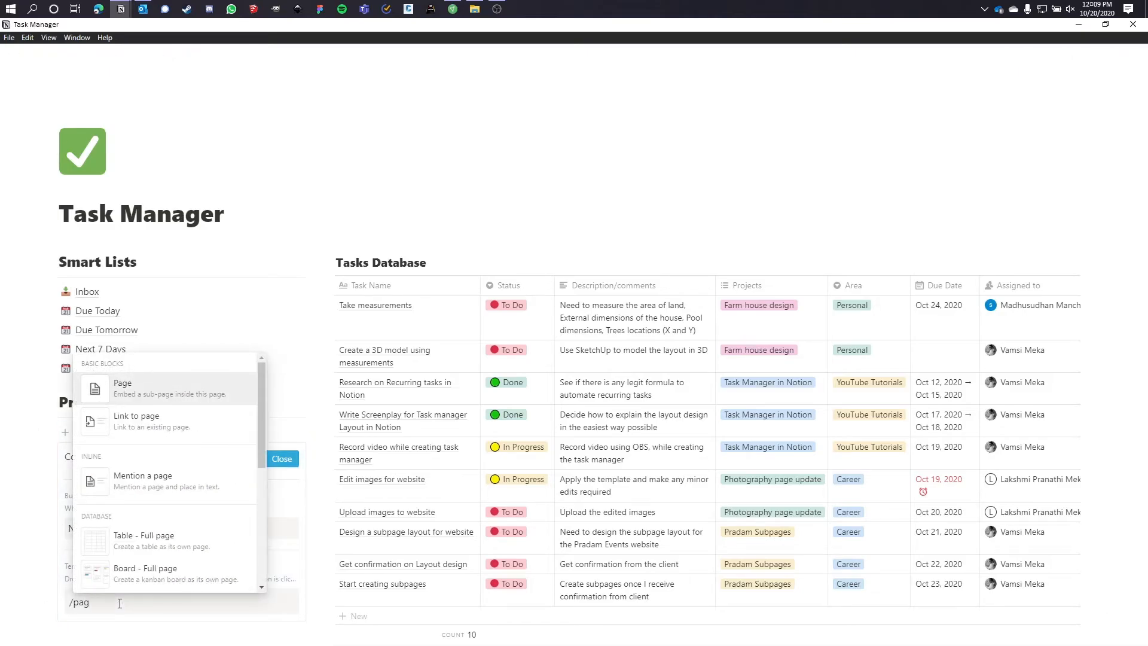
{"action": "key", "text": "Return"}
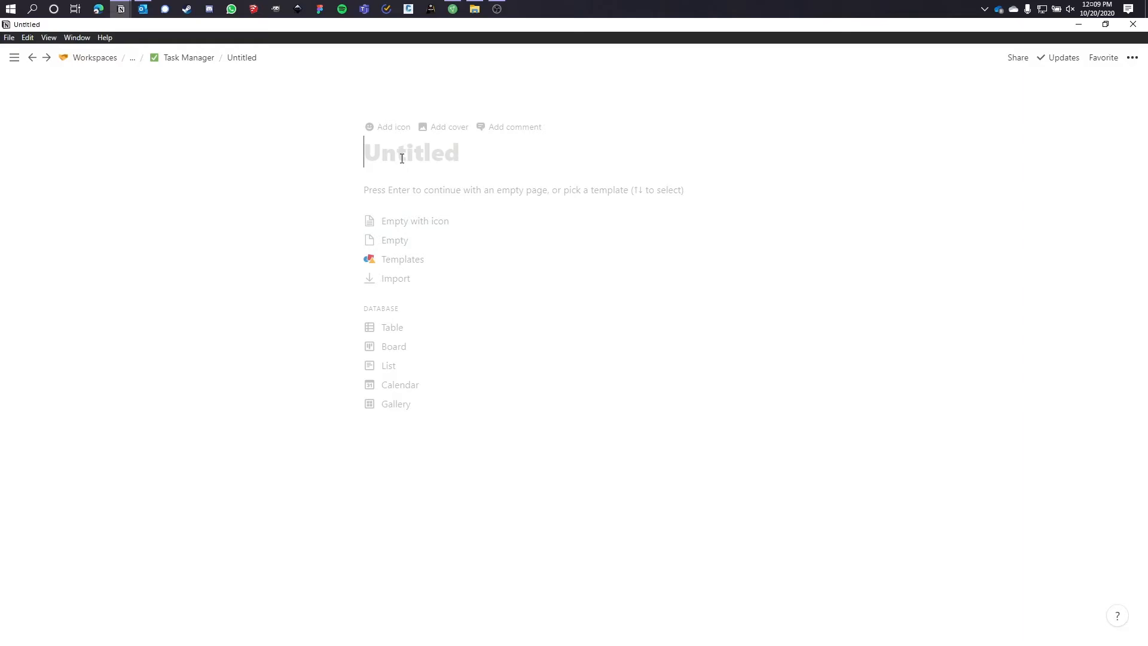
{"action": "type", "text": "Project"}
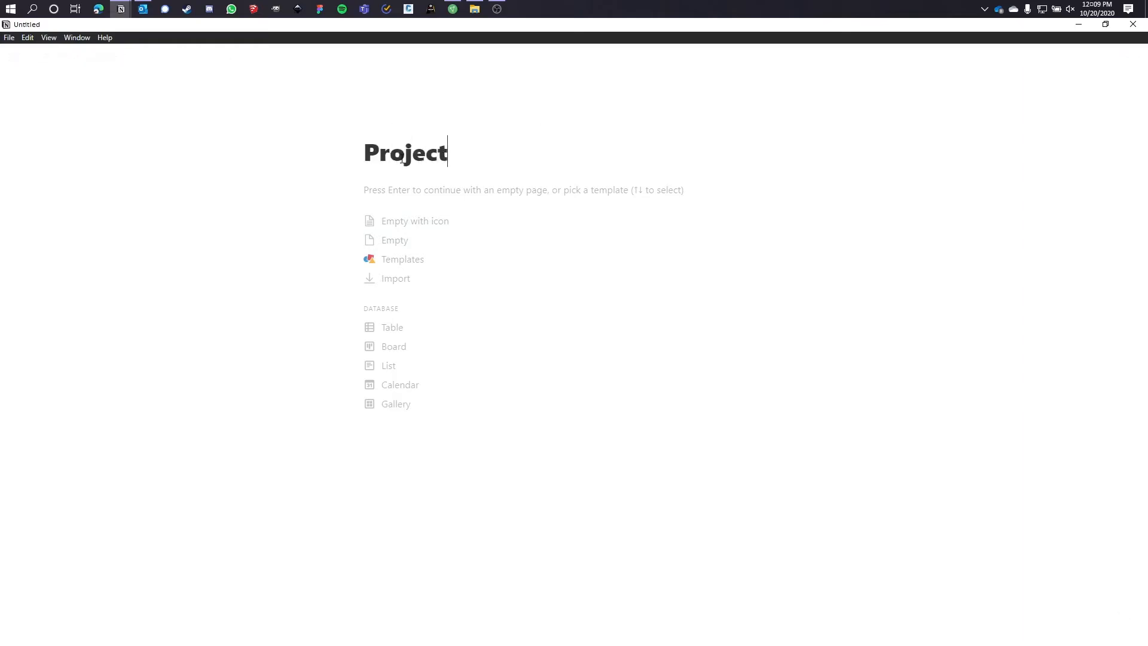
- Make the Project template page an empty page and set it to full width
{"action": "left_click", "coordinate": [430, 247]}
{"action": "left_click", "coordinate": [1132, 57]}
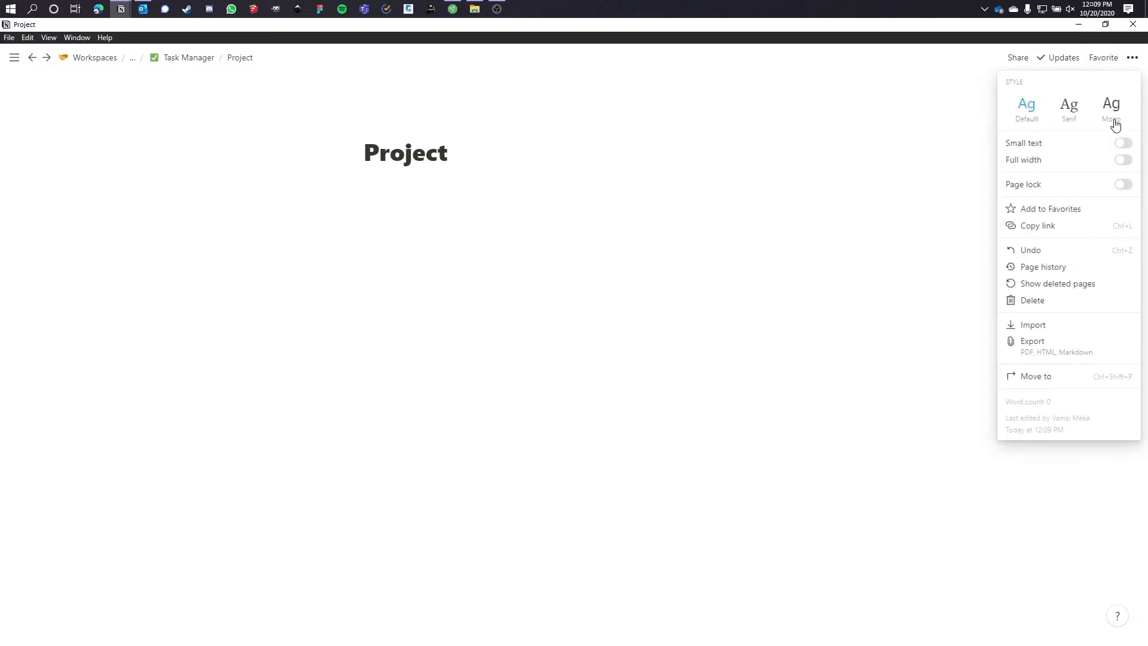
{"action": "left_click", "coordinate": [1123, 160]}
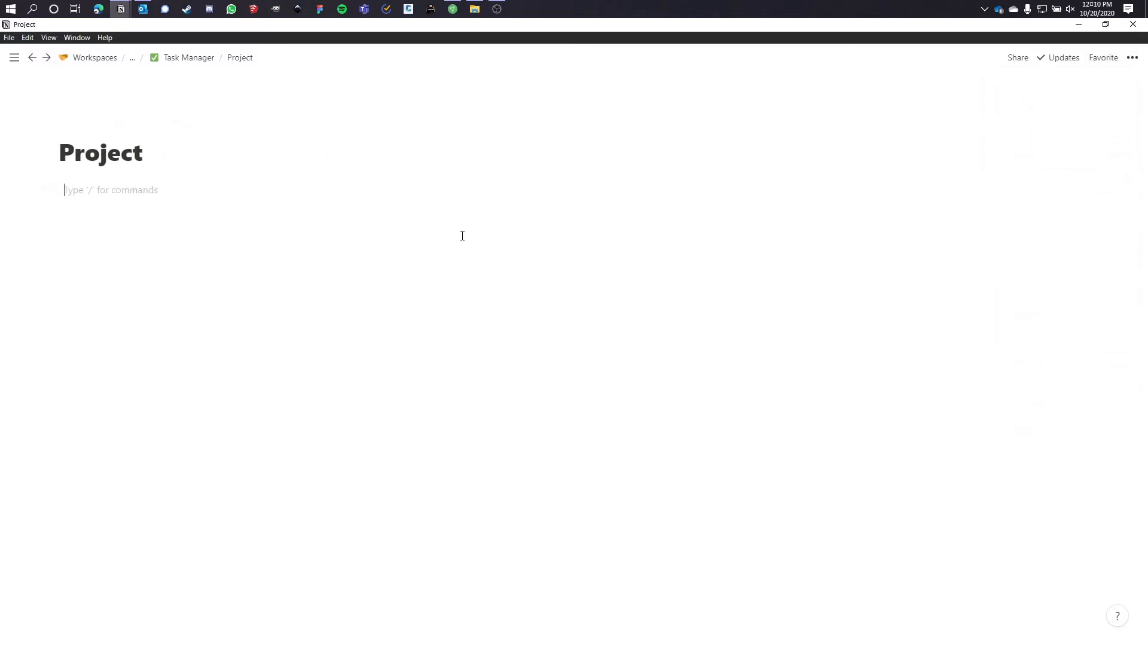
- Return to the Task Manager page and rename the Tasks Database to "All Tasks Database"
{"action": "left_click", "coordinate": [188, 57]}
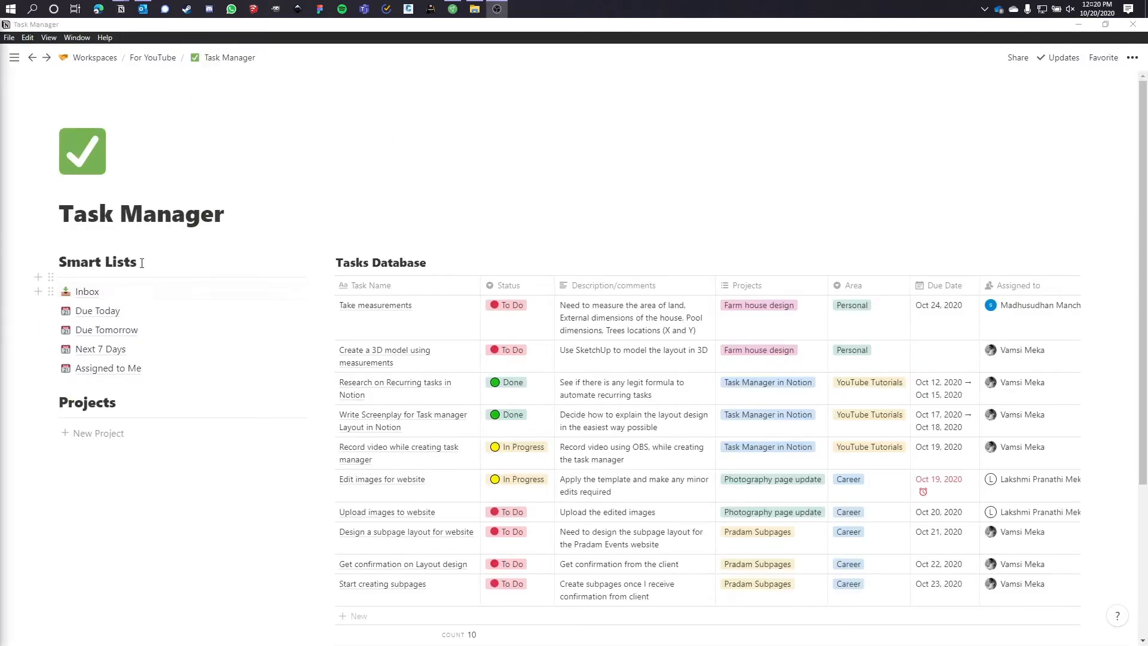
{"action": "left_click", "coordinate": [339, 262]}
{"action": "type", "text": "All"}
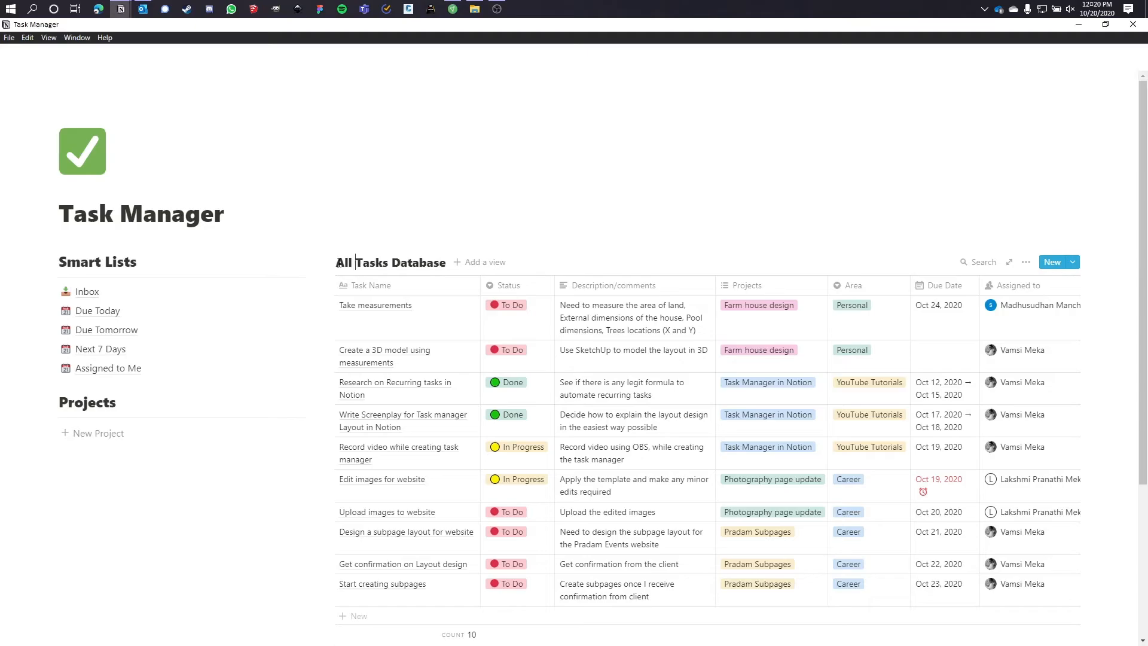
{"action": "left_click_drag", "start_coordinate": [338, 263], "coordinate": [381, 265]}
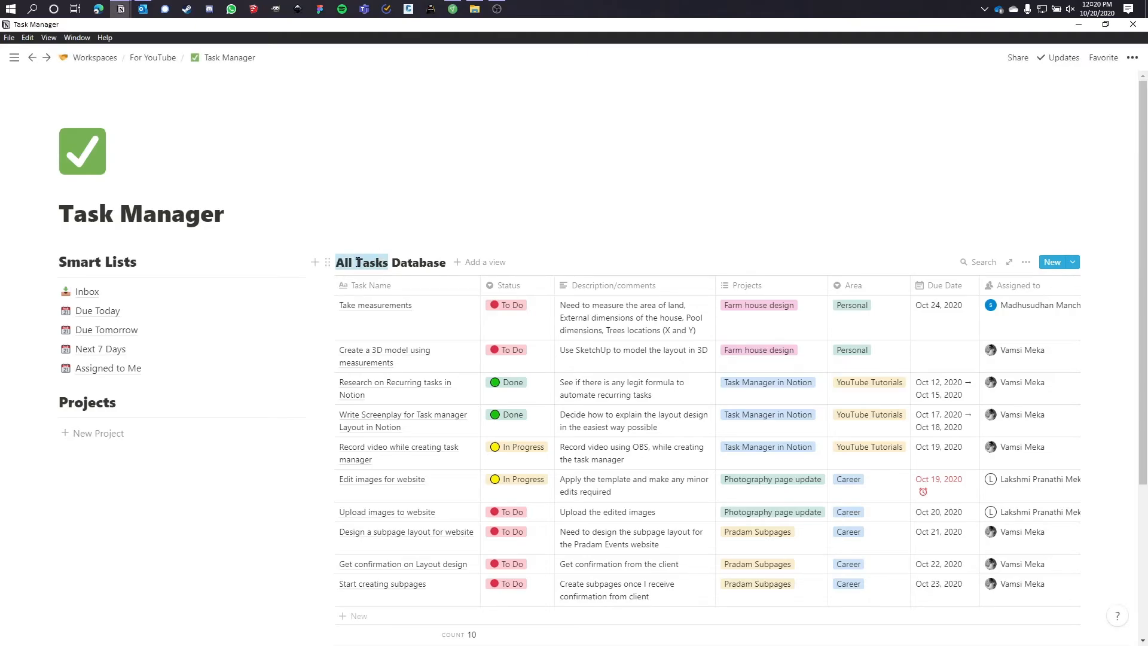
- On the Inbox page, add an "All Tasks" entry with a green check mark emoji at the end of Smart Lists
{"action": "left_click", "coordinate": [110, 294]}
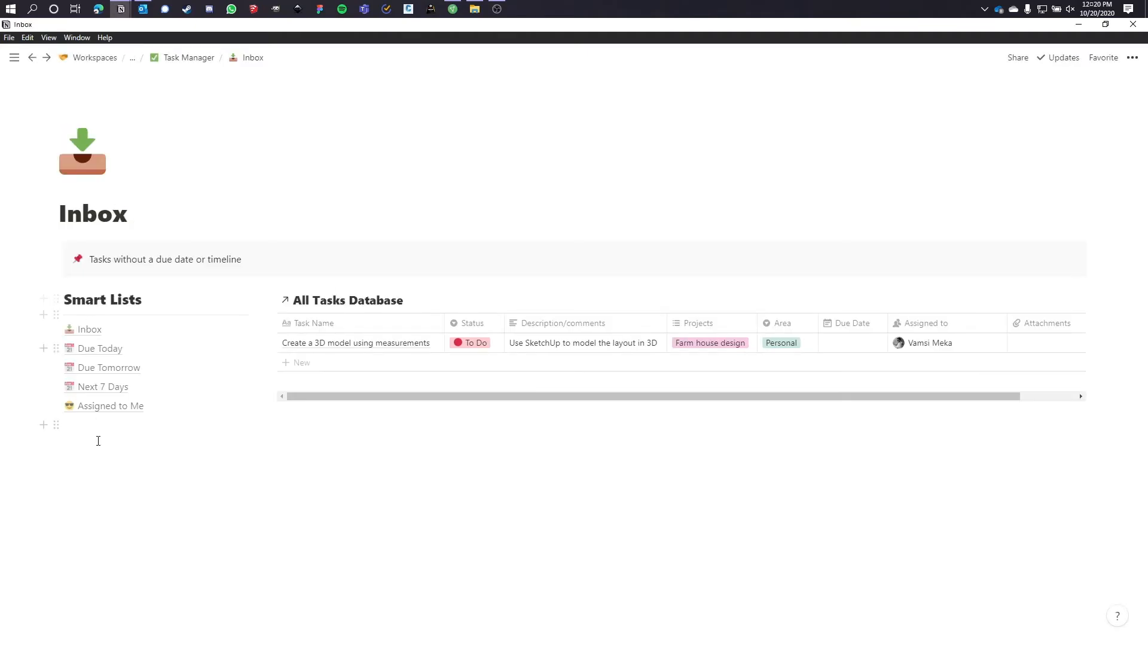
{"action": "type", "text": "All Tasks"}
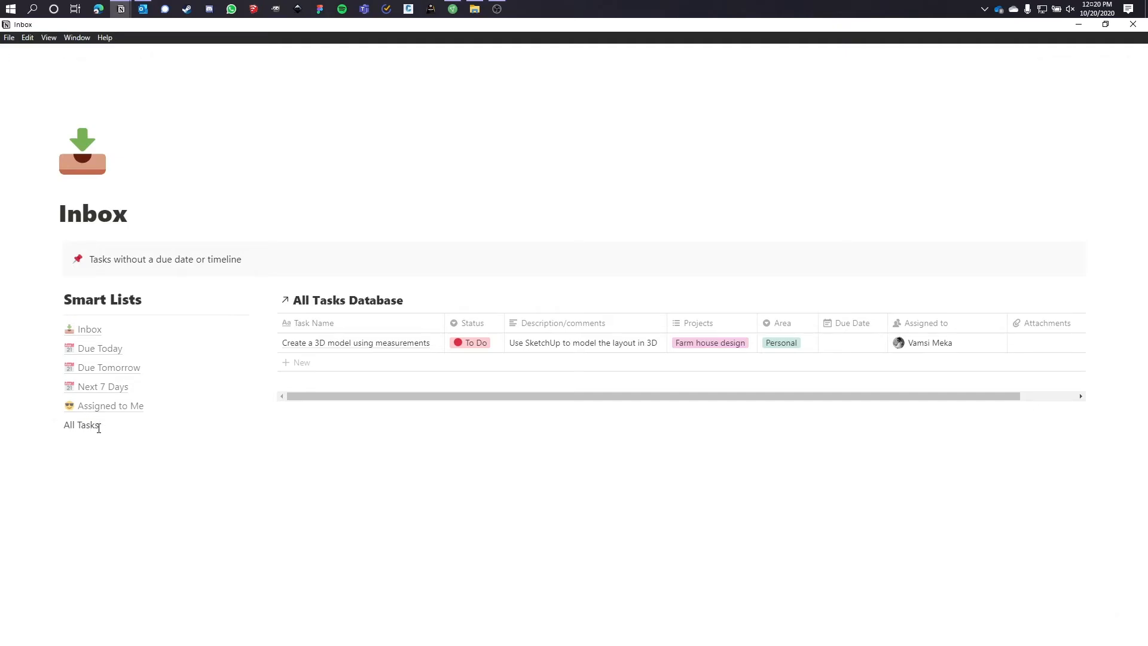
{"action": "left_click", "coordinate": [64, 424]}
{"action": "key", "text": "super+period"}
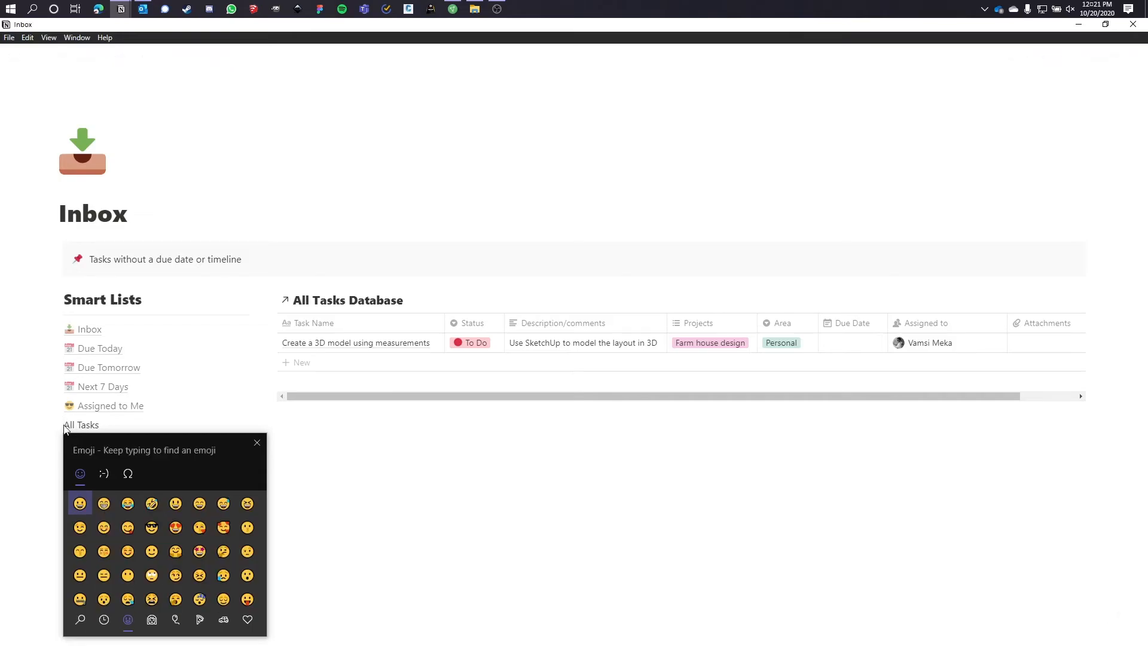
{"action": "type", "text": "ti"}
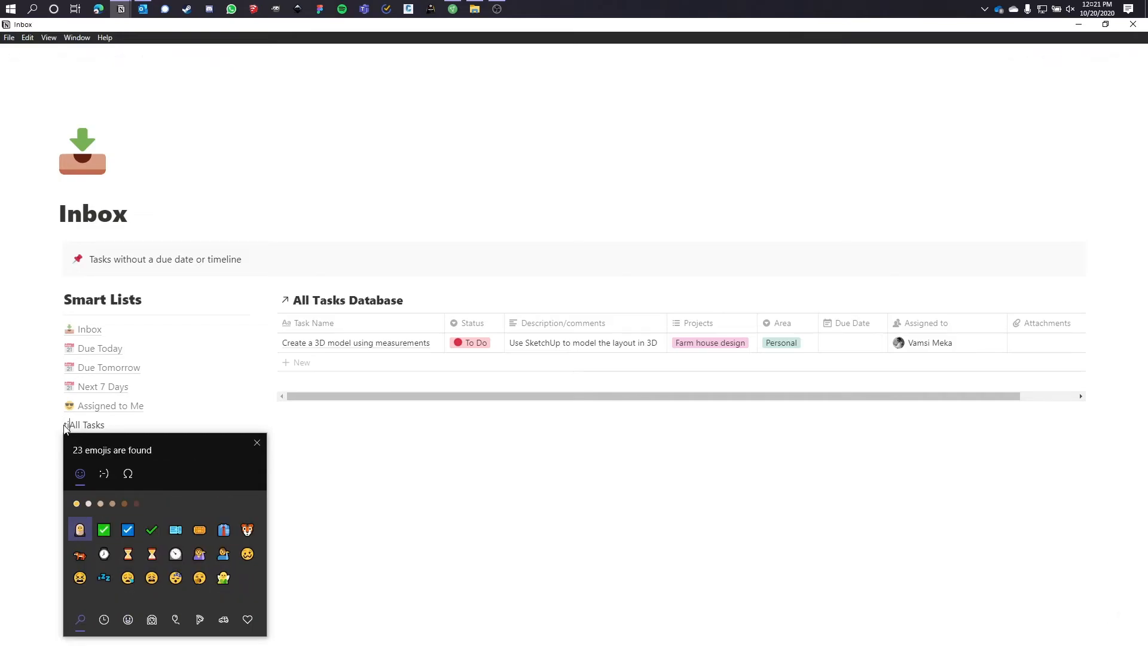
{"action": "left_click", "coordinate": [105, 530]}
{"action": "left_click", "coordinate": [120, 426]}
- Copy the Task Manager page's link, apply it to the All Tasks entry on the Inbox page, and test the link
{"action": "triple_click", "coordinate": [106, 426]}
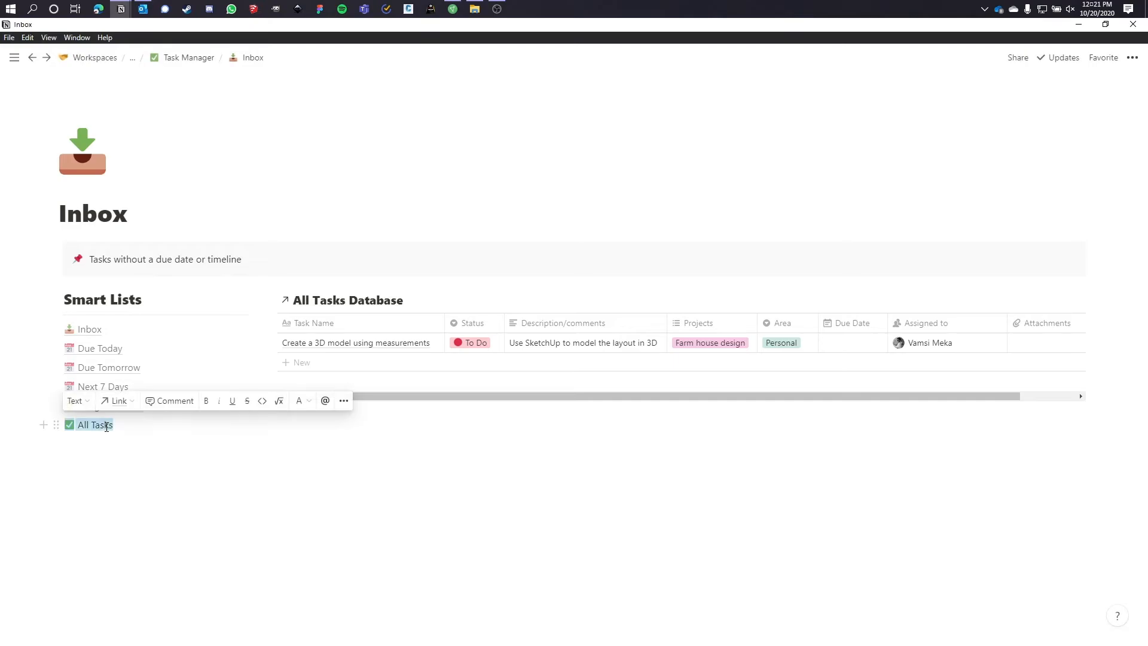
{"action": "left_click", "coordinate": [187, 58]}
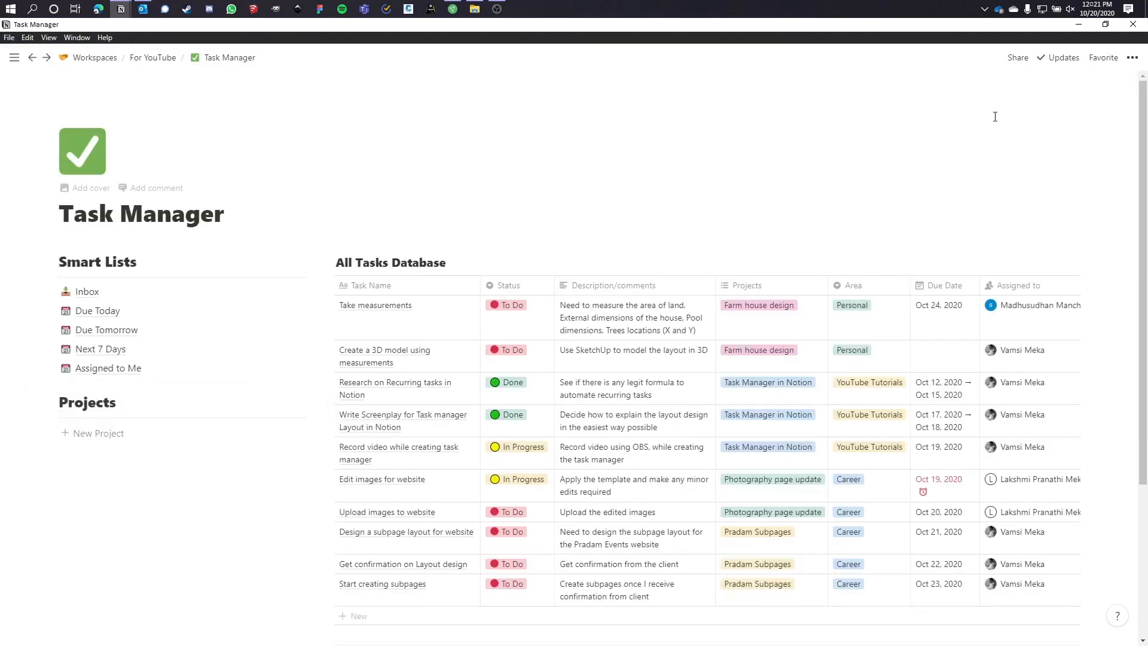
{"action": "left_click", "coordinate": [1131, 58]}
{"action": "left_click", "coordinate": [1043, 227]}
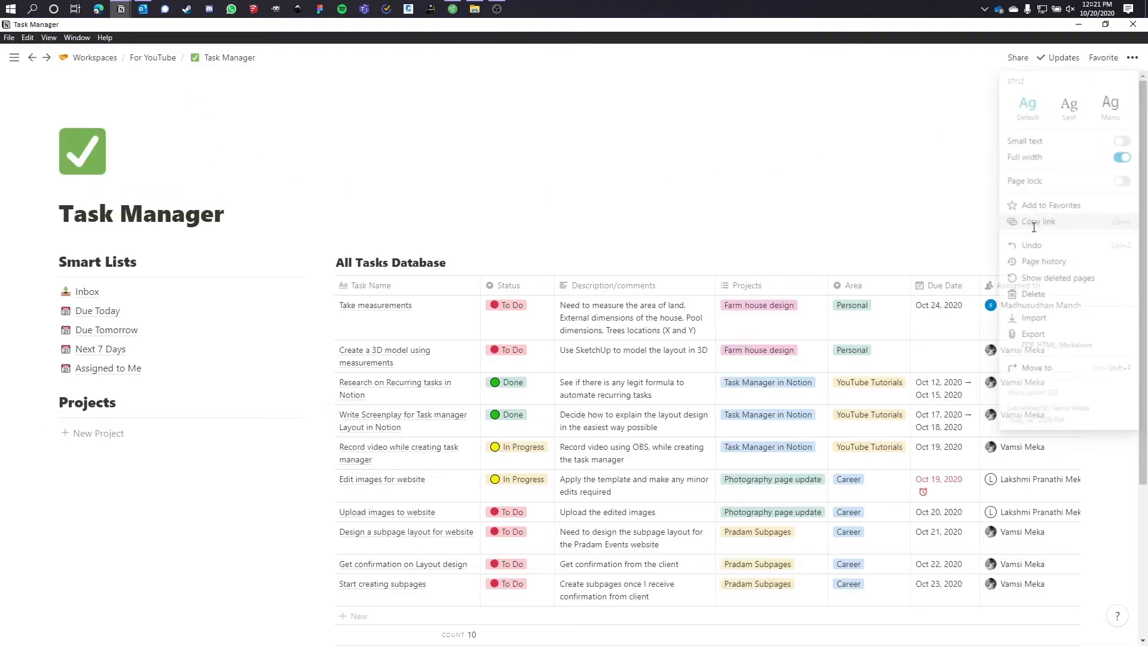
{"action": "left_click", "coordinate": [88, 291]}
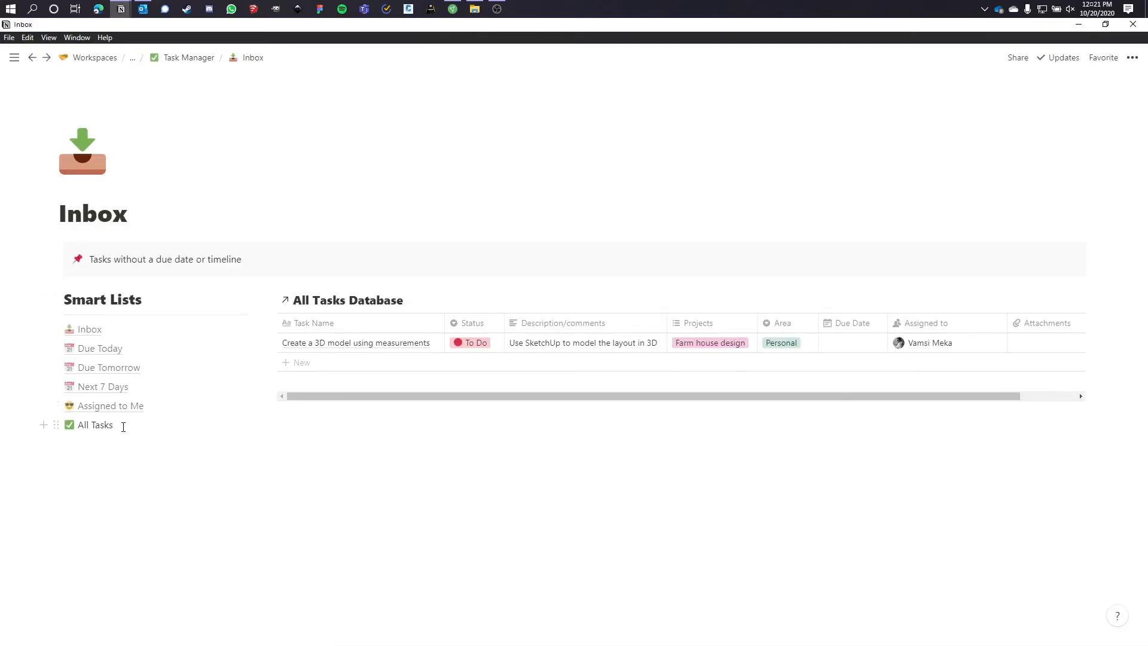
{"action": "left_click", "coordinate": [87, 401]}
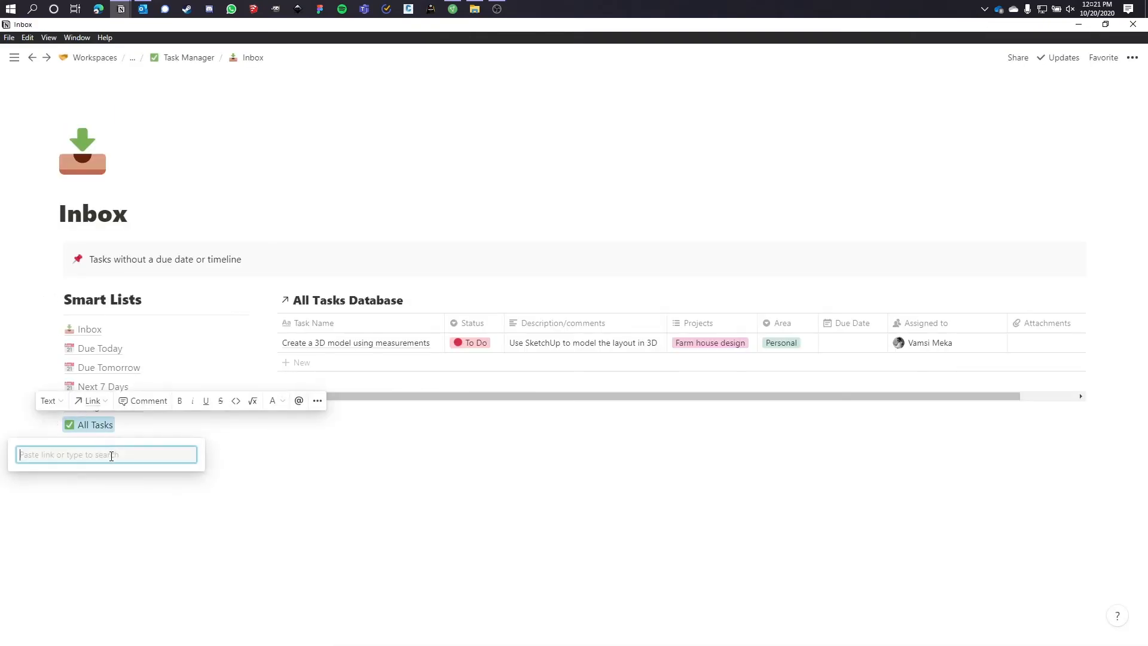
{"action": "key", "text": "ctrl+v"}
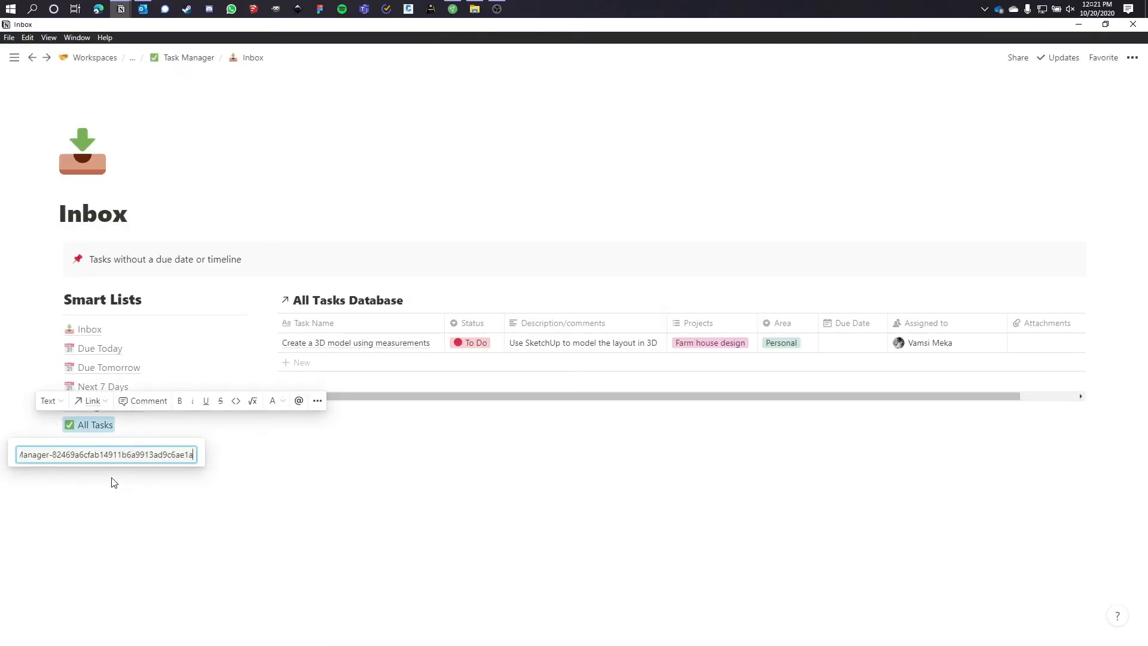
{"action": "left_click", "coordinate": [84, 493]}
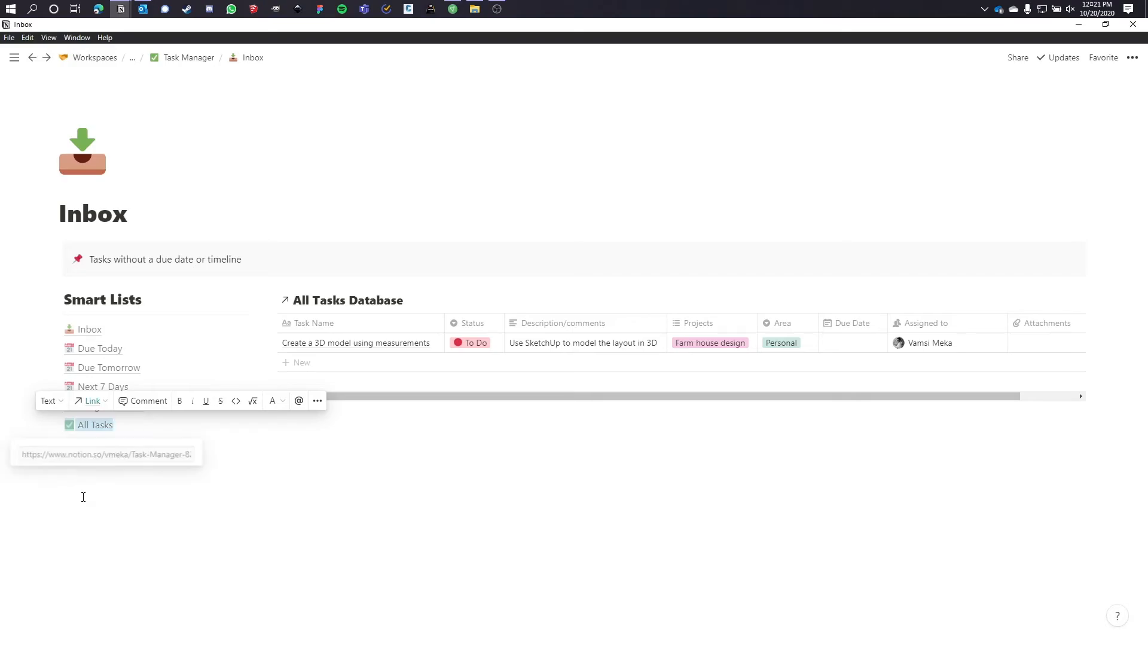
{"action": "left_click", "coordinate": [96, 425]}
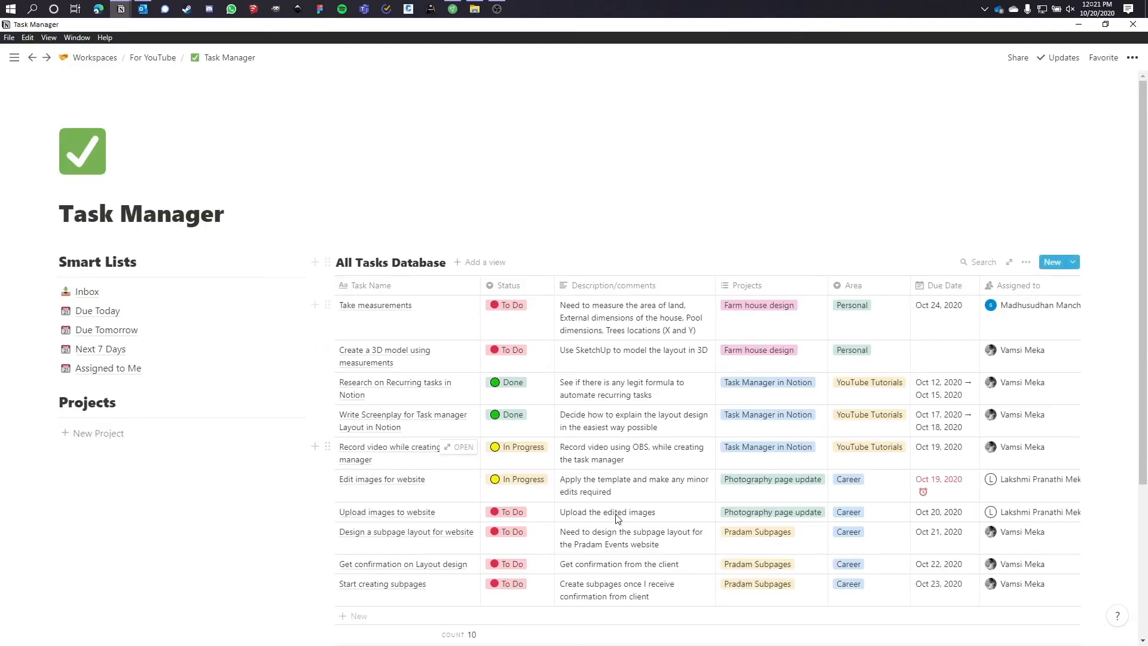
- Move the All Tasks link to the top of the Smart Lists on the Inbox page and return to Task Manager
{"action": "left_click", "coordinate": [95, 291]}
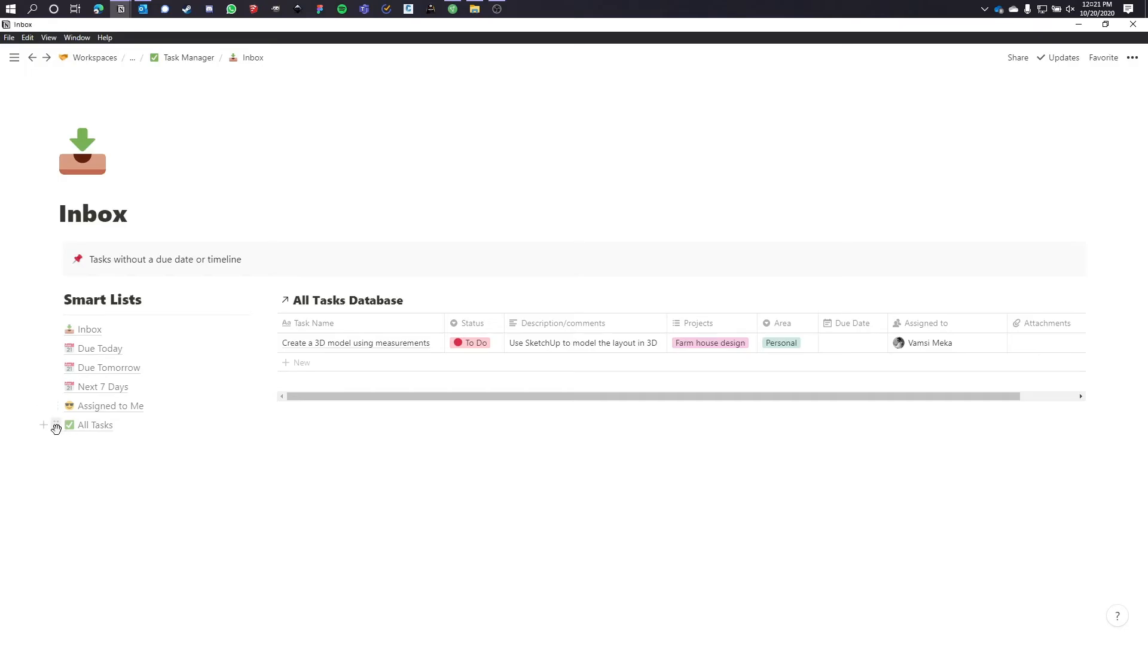
{"action": "left_click_drag", "start_coordinate": [55, 426], "coordinate": [106, 339]}
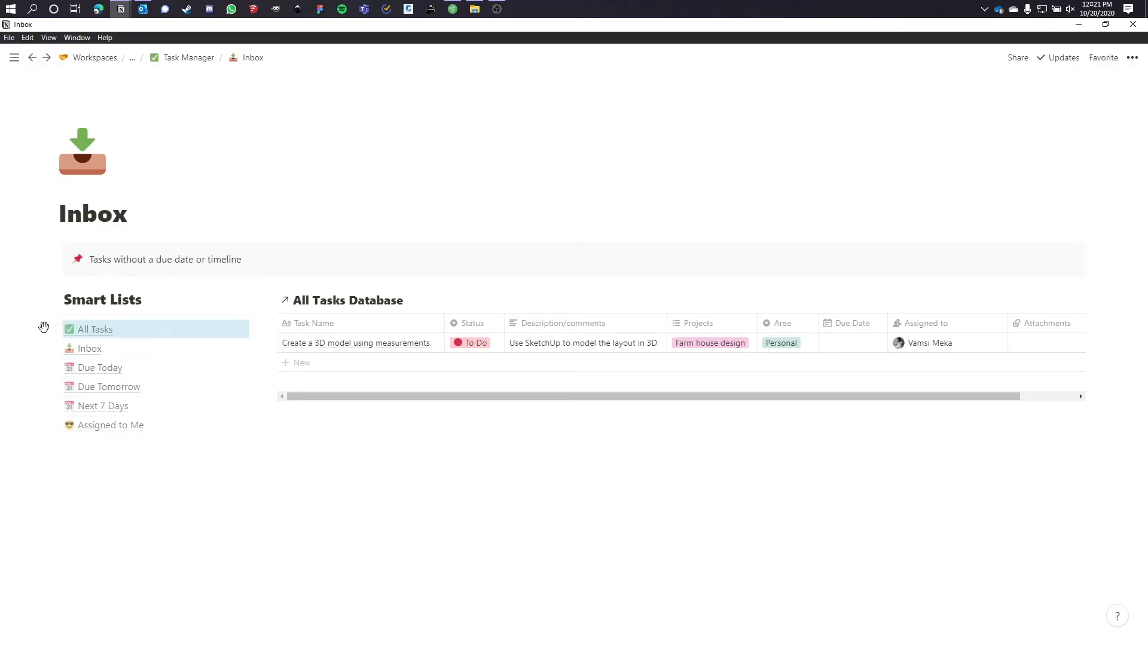
{"action": "left_click", "coordinate": [189, 58]}
- Add the All Tasks link at the top of the Smart Lists on the Due Today and Due Tomorrow pages
{"action": "left_click", "coordinate": [102, 311]}
{"action": "left_click", "coordinate": [188, 58]}
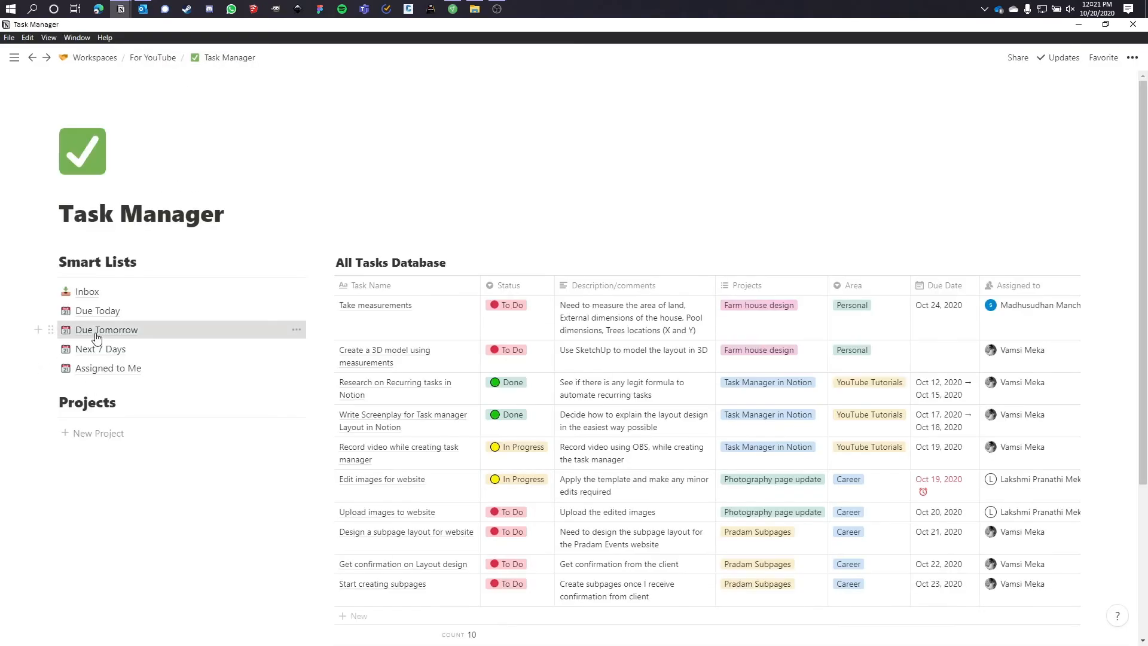
{"action": "left_click", "coordinate": [96, 333]}
{"action": "left_click_drag", "start_coordinate": [57, 443], "coordinate": [72, 318]}
{"action": "left_click", "coordinate": [189, 58]}
- Paste the All Tasks link on the Next 7 Days page and move it to the top of its Smart Lists
{"action": "left_click", "coordinate": [100, 350]}
{"action": "left_click", "coordinate": [98, 422]}
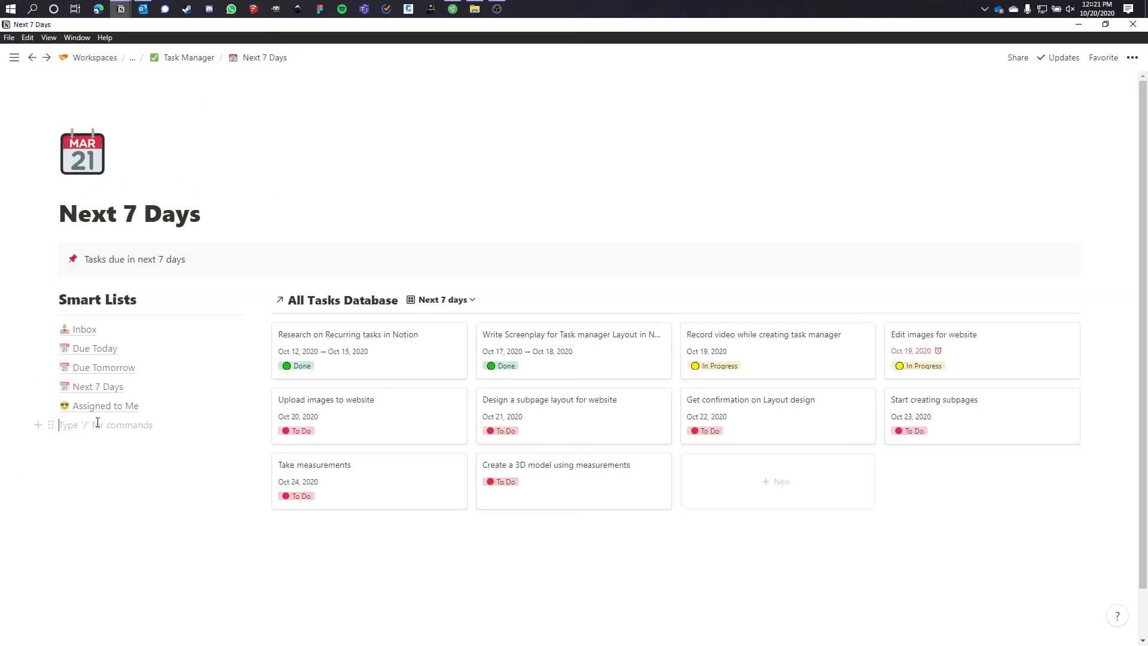
{"action": "key", "text": "ctrl+v"}
{"action": "left_click_drag", "start_coordinate": [51, 443], "coordinate": [84, 324]}
{"action": "left_click", "coordinate": [189, 57]}
- Paste the All Tasks link on the Assigned to Me page and move it to the top of its Smart Lists
{"action": "left_click", "coordinate": [106, 368]}
{"action": "left_click", "coordinate": [102, 422]}
{"action": "key", "text": "ctrl+v"}
{"action": "left_click_drag", "start_coordinate": [51, 443], "coordinate": [82, 325]}
{"action": "left_click", "coordinate": [188, 58]}
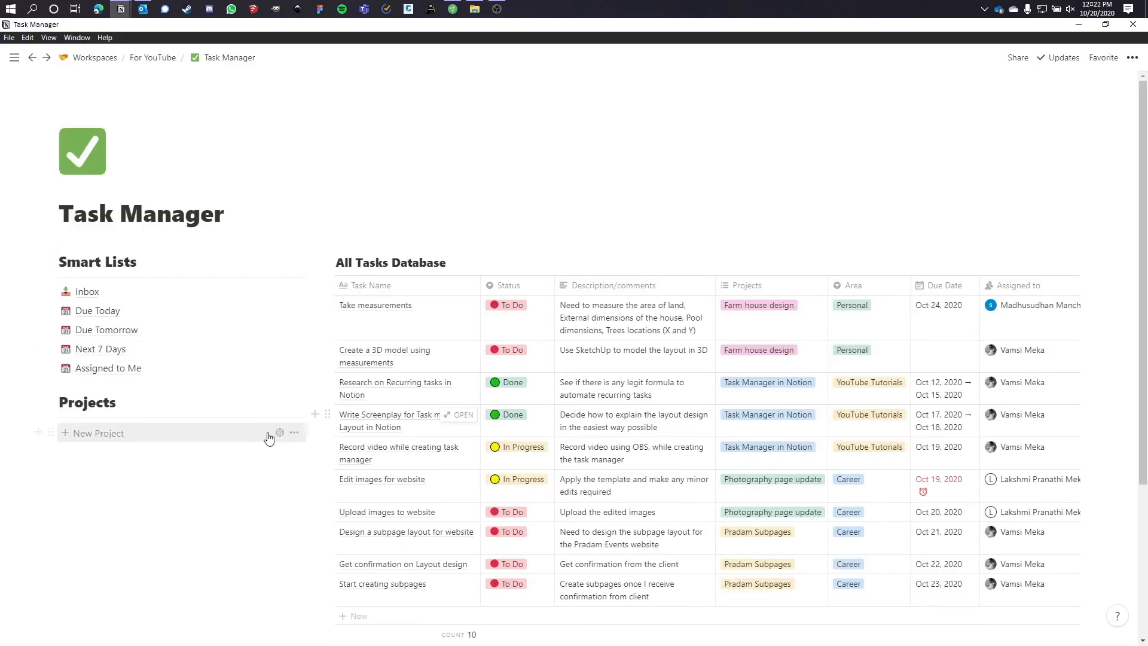
- Copy all six Smart Lists links from the Inbox page and open the Project page inside the New Project template button's configuration
{"action": "left_click", "coordinate": [87, 291]}
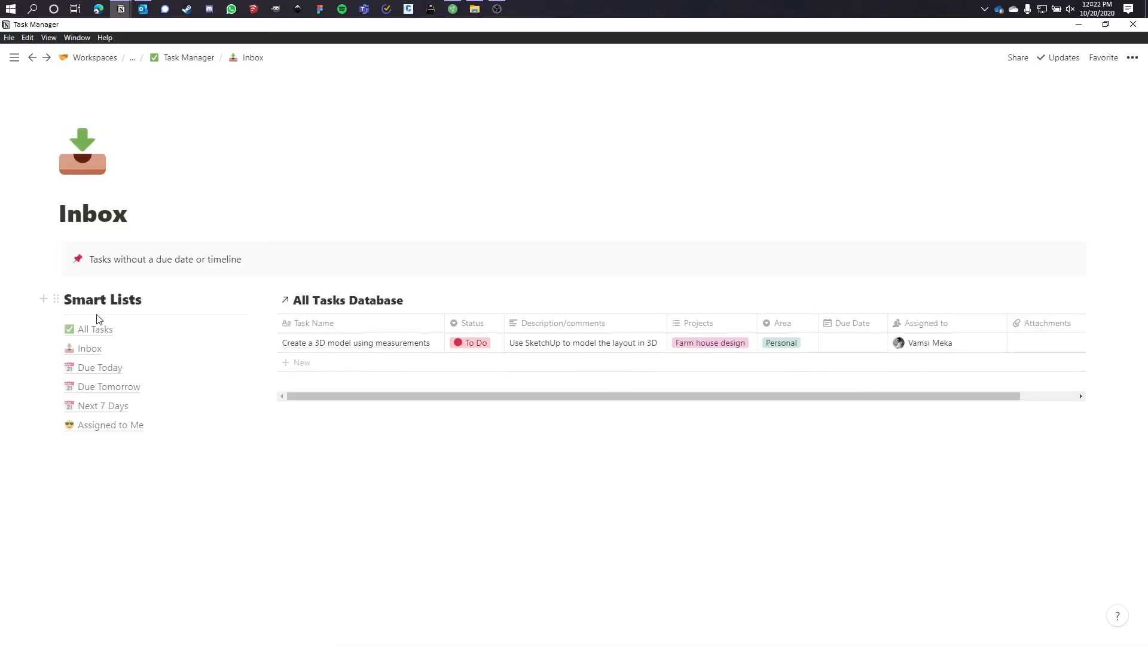
{"action": "left_click_drag", "start_coordinate": [69, 338], "coordinate": [186, 465]}
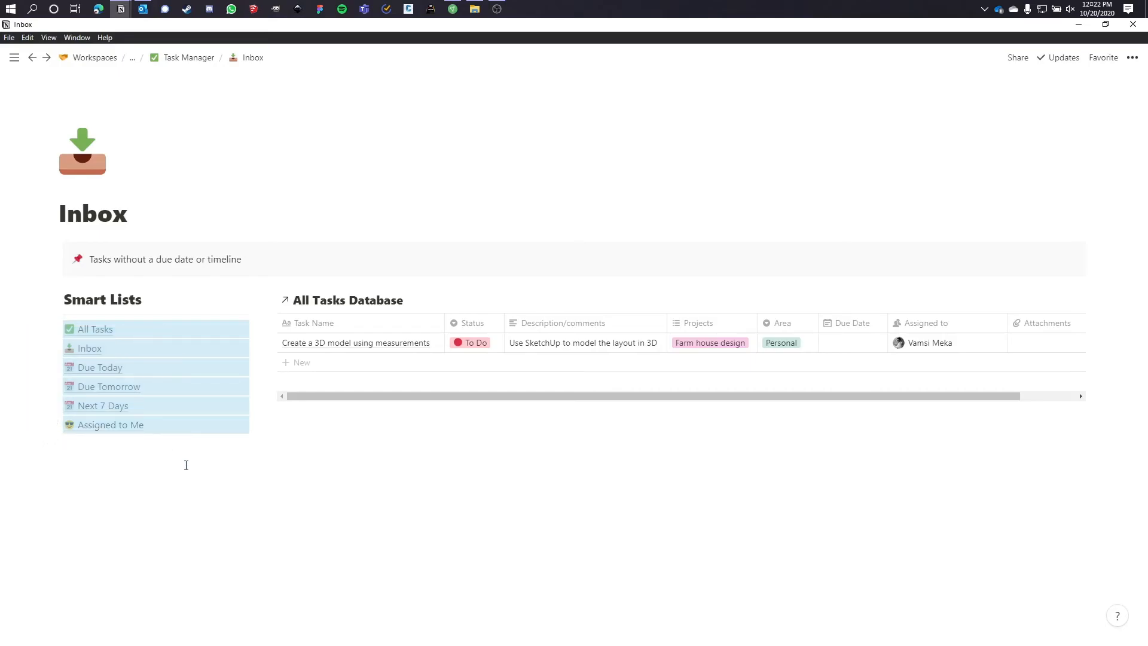
{"action": "left_click", "coordinate": [169, 62]}
{"action": "left_click", "coordinate": [279, 432]}
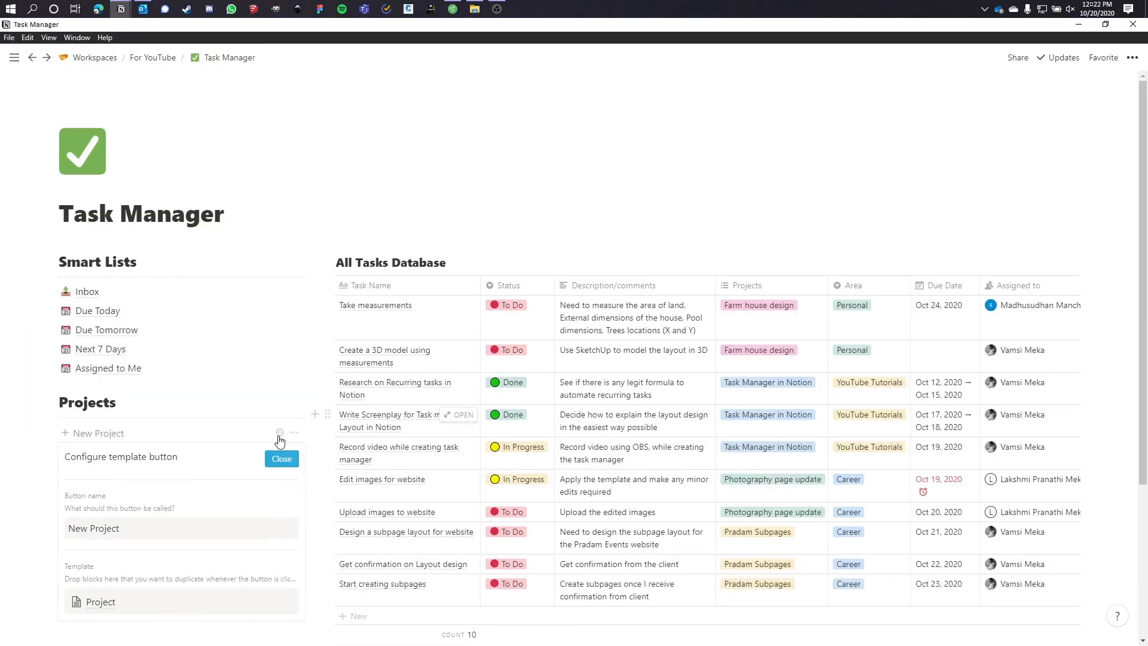
{"action": "scroll", "coordinate": [188, 543], "scroll_direction": "down", "scroll_amount": 4}
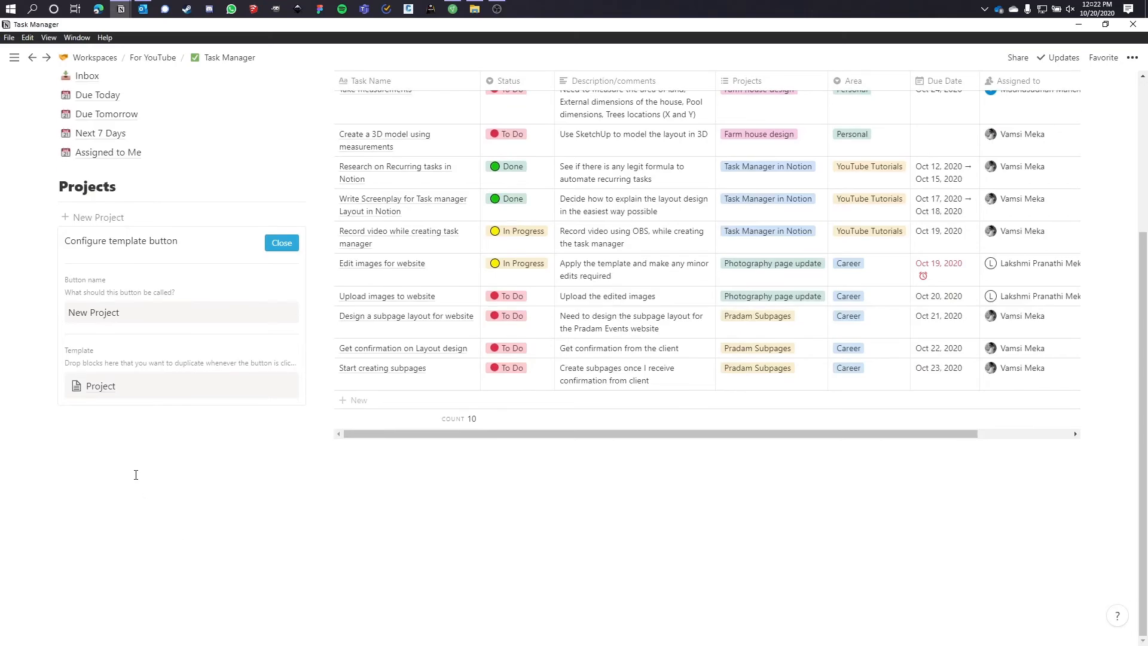
{"action": "left_click", "coordinate": [101, 386]}
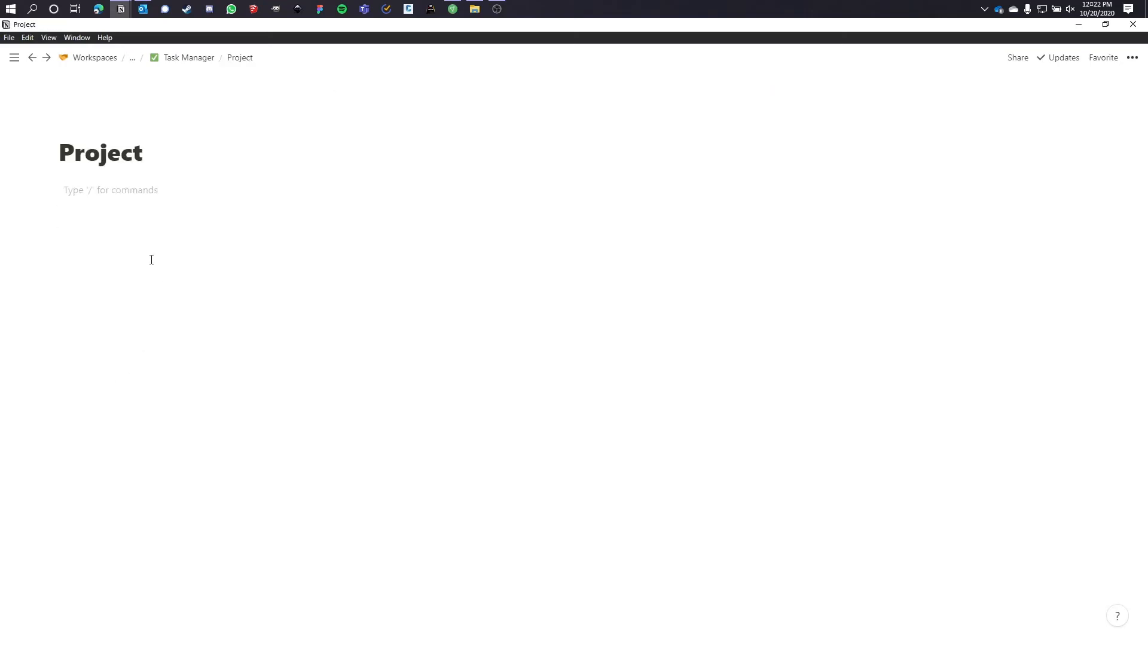
- Add a "Smart Lists" heading with a divider beneath it on the Project template page
{"action": "type", "text": "."}
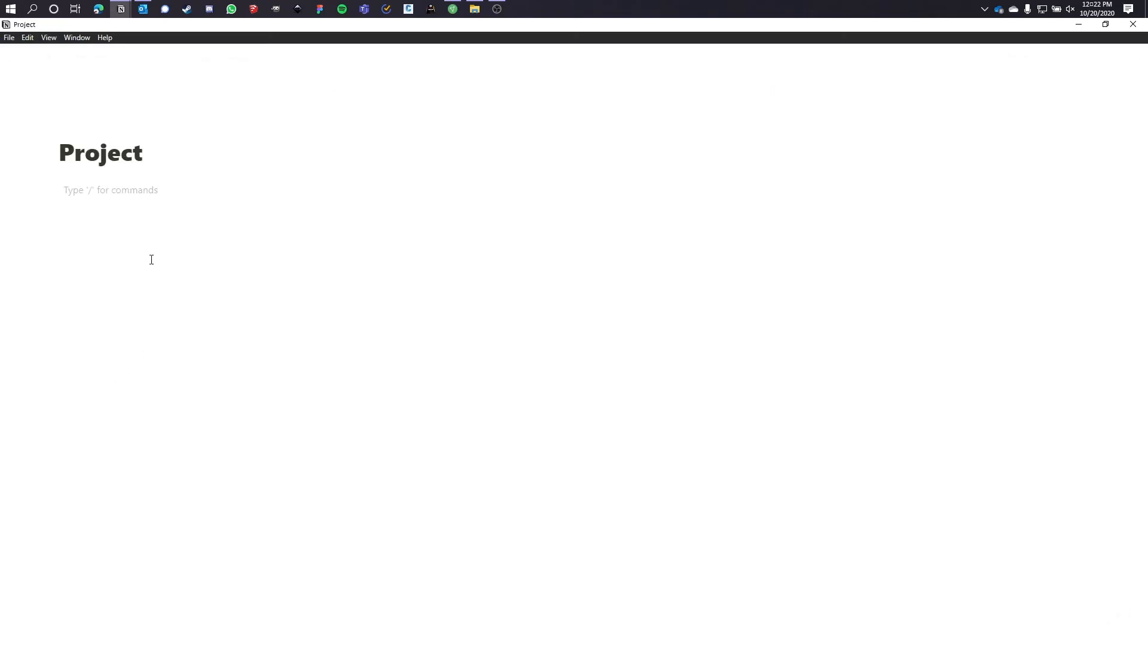
{"action": "type", "text": "/h"}
{"action": "left_click", "coordinate": [151, 259]}
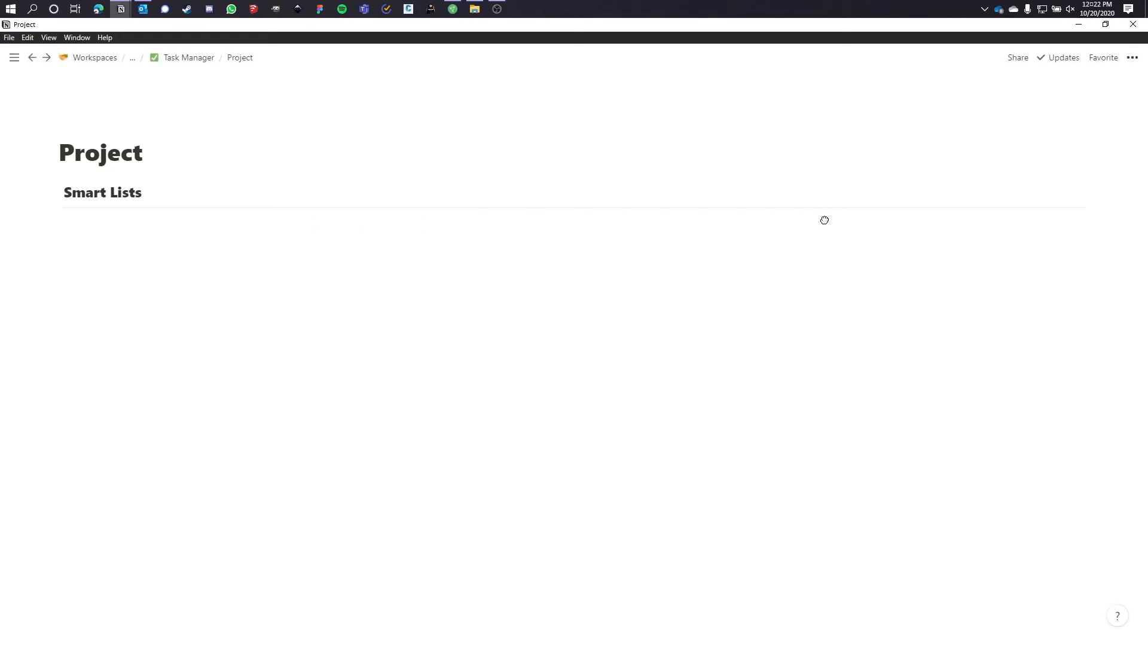
- Split the Project page into two columns with Smart Lists in a narrow first one, and paste the copied links under its divider
{"action": "left_click_drag", "start_coordinate": [824, 220], "coordinate": [1093, 189]}
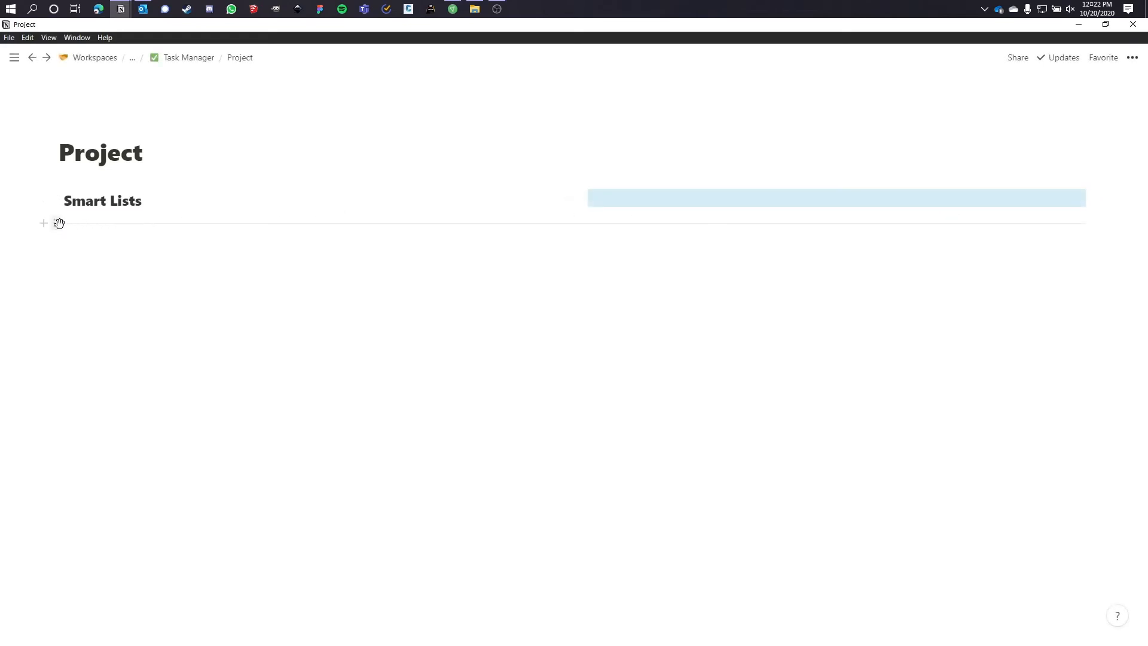
{"action": "left_click_drag", "start_coordinate": [59, 223], "coordinate": [532, 215]}
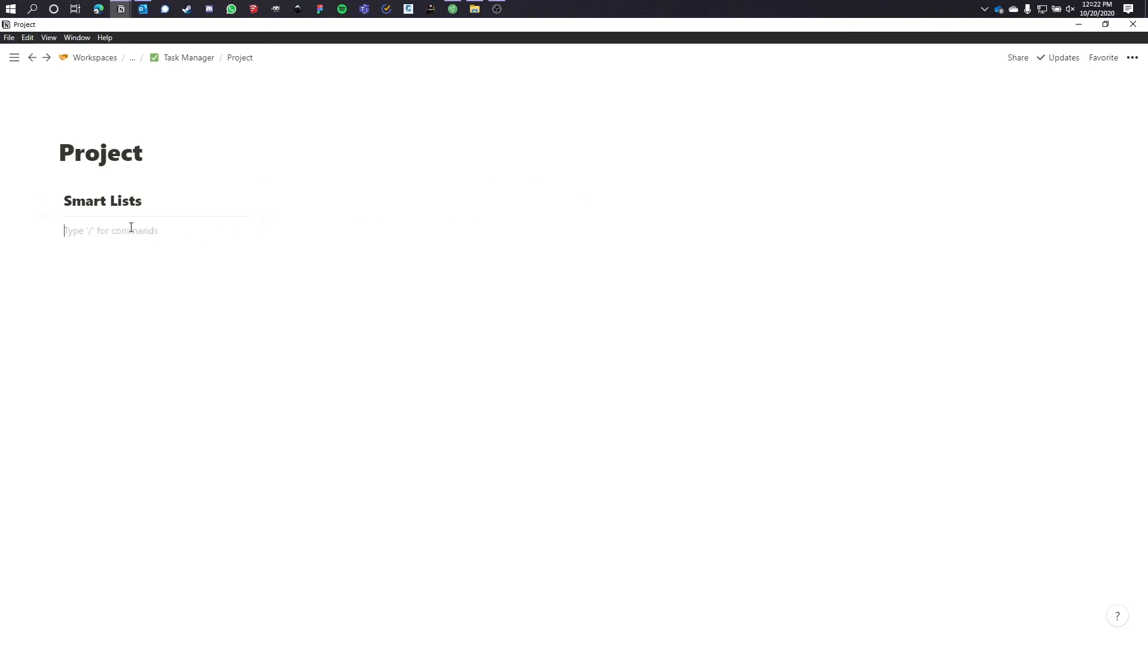
{"action": "key", "text": "ctrl+v"}
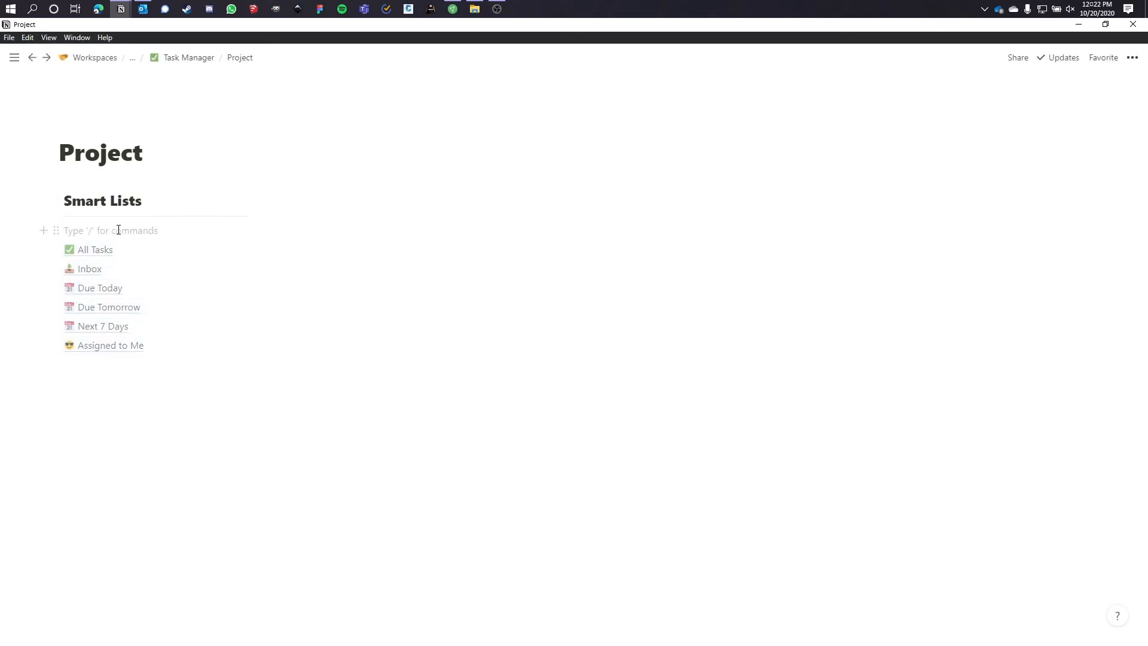
{"action": "key", "text": "BackSpace"}
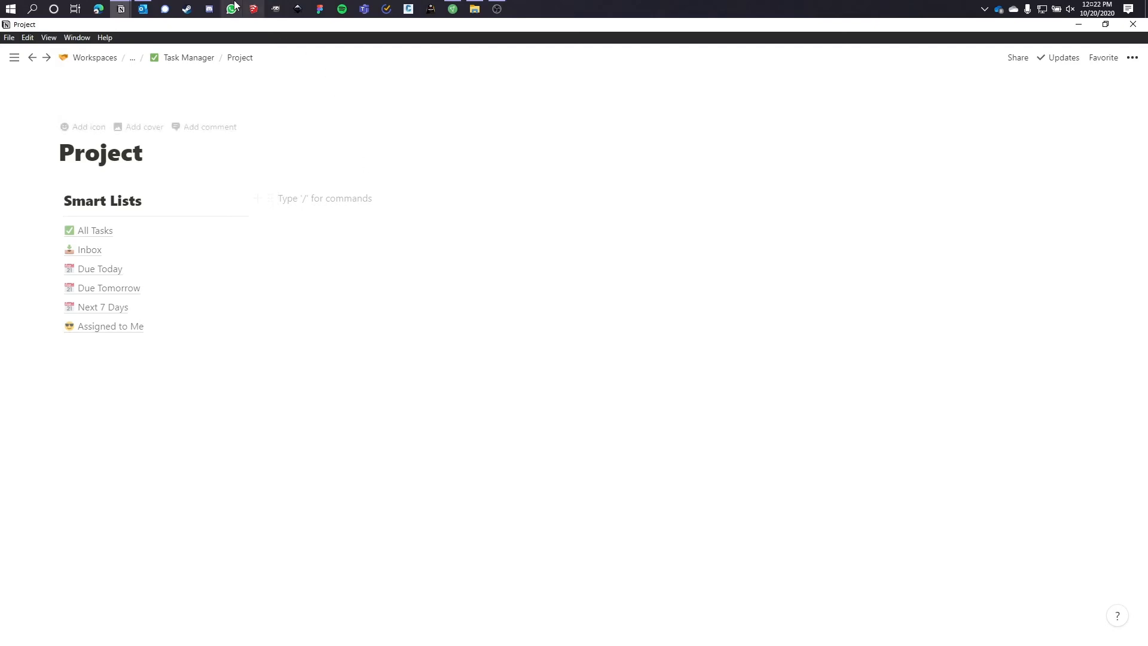
- Copy the All Tasks Database link from Task Manager and create a linked database from it in the Project template page's second column
{"action": "left_click", "coordinate": [182, 58]}
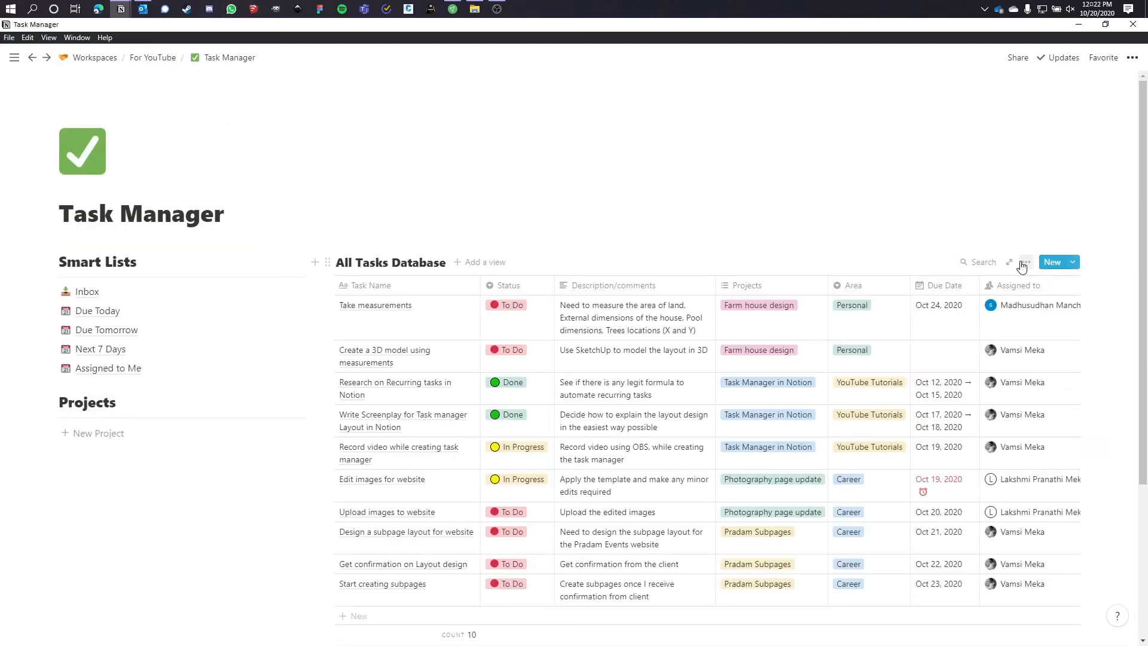
{"action": "left_click", "coordinate": [1024, 263]}
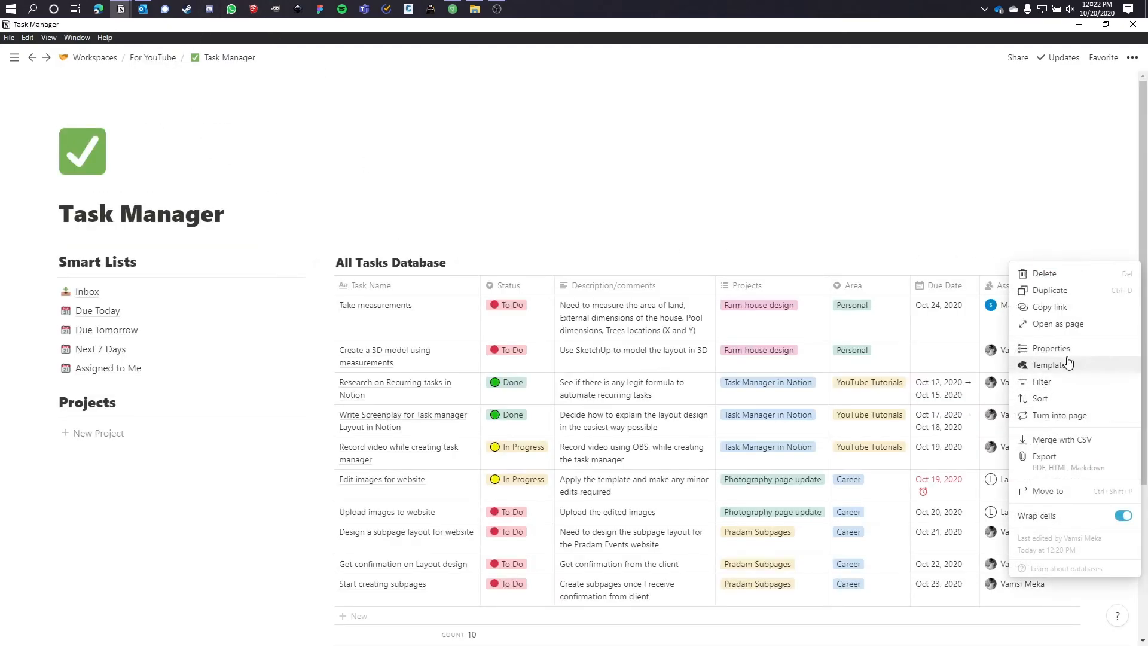
{"action": "left_click", "coordinate": [1061, 312]}
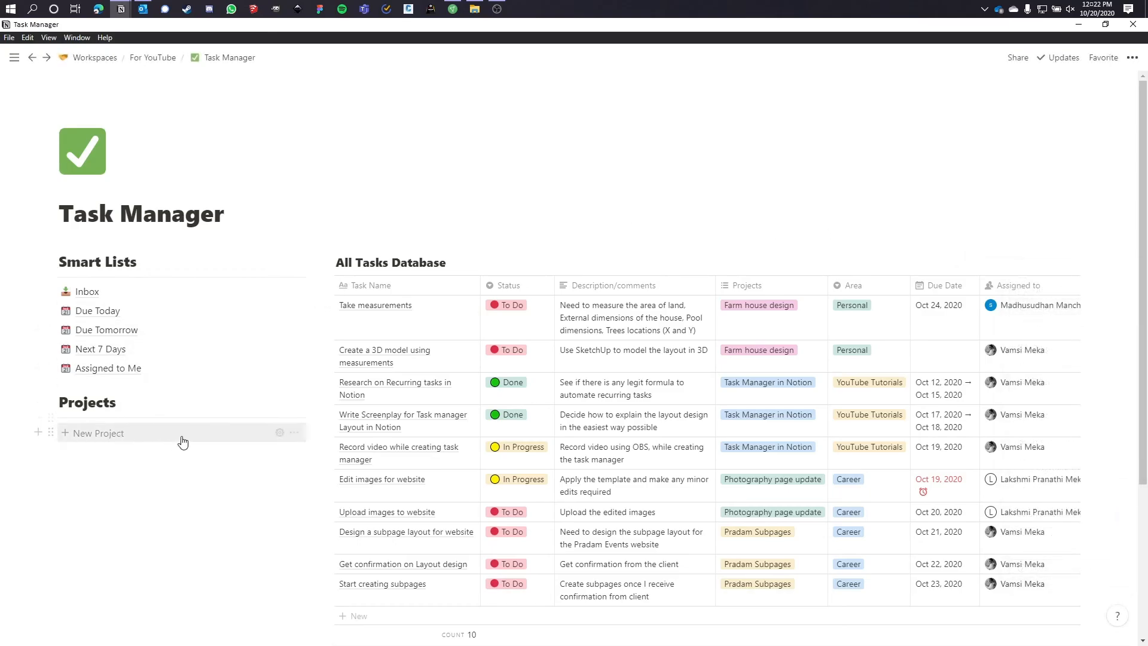
{"action": "left_click", "coordinate": [279, 432]}
{"action": "left_click", "coordinate": [90, 602]}
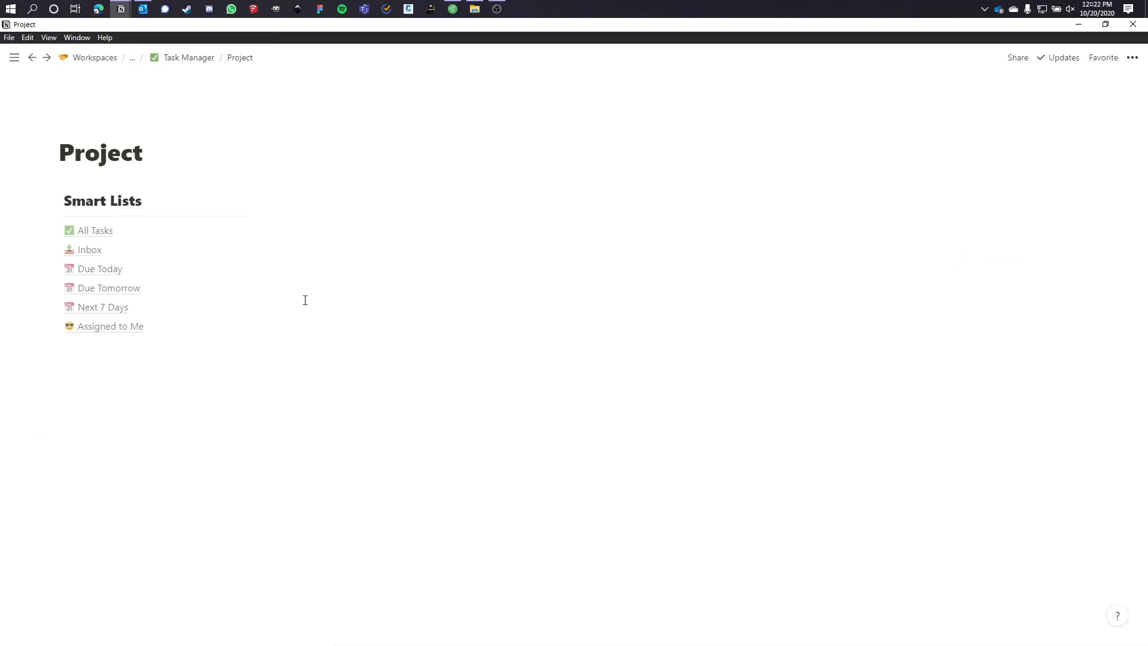
{"action": "key", "text": "ctrl+v"}
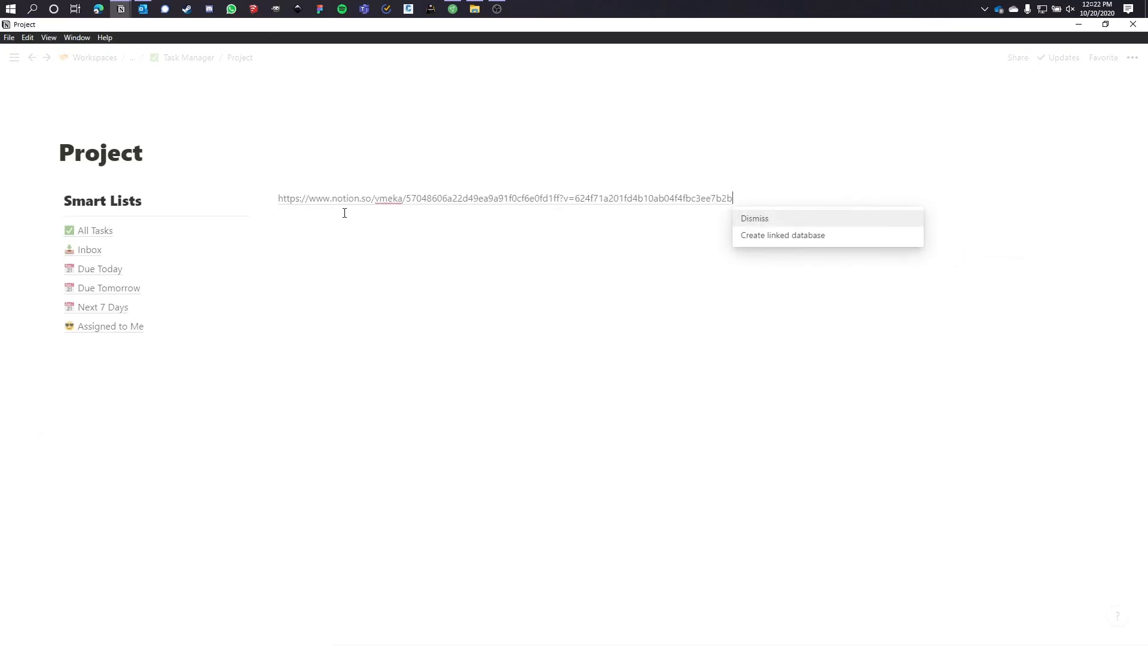
{"action": "left_click", "coordinate": [781, 238]}
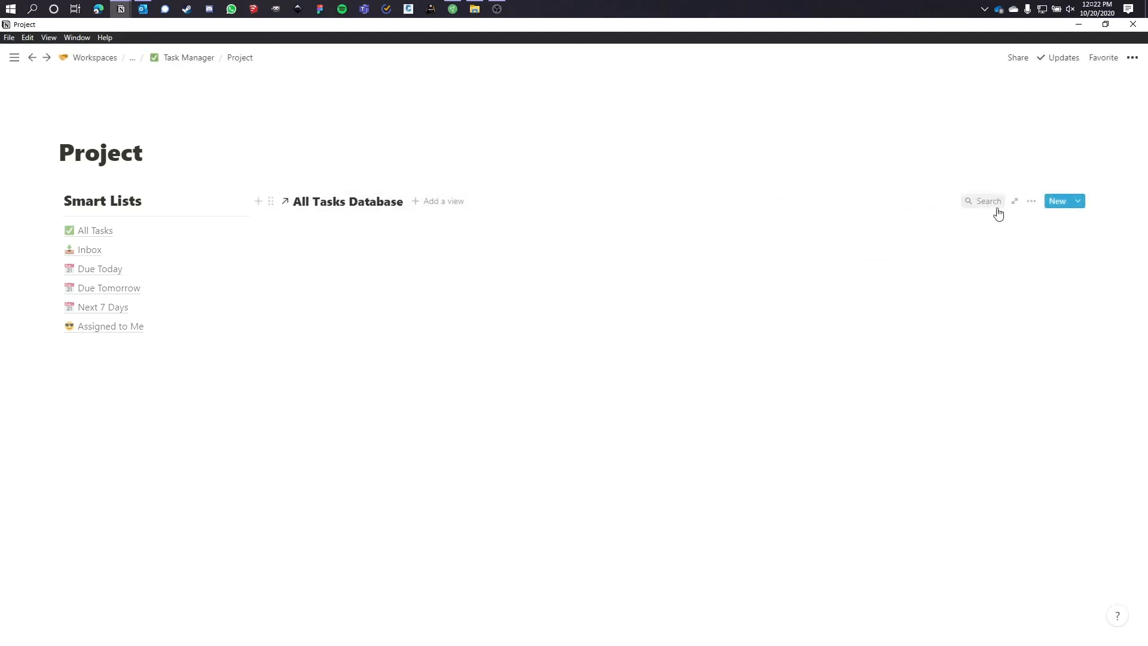
- Filter the linked All Tasks Database on the Project page to rows where Projects contains "Pradam Subpages"
{"action": "left_click", "coordinate": [1026, 202]}
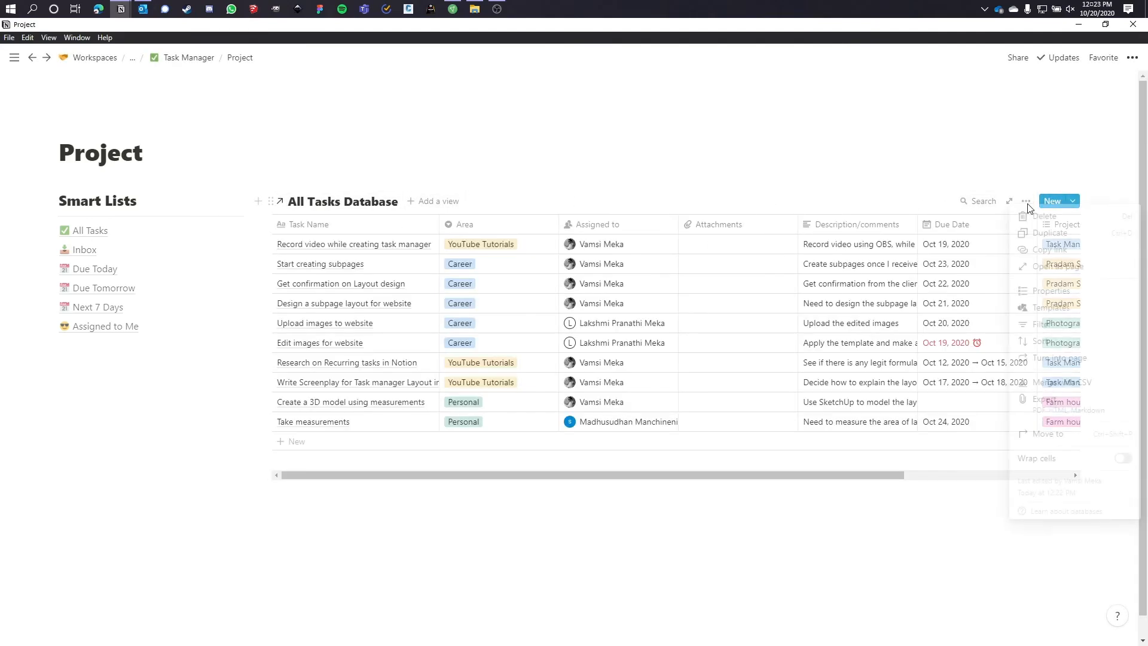
{"action": "left_click", "coordinate": [1055, 325]}
{"action": "left_click", "coordinate": [828, 315]}
{"action": "left_click", "coordinate": [830, 334]}
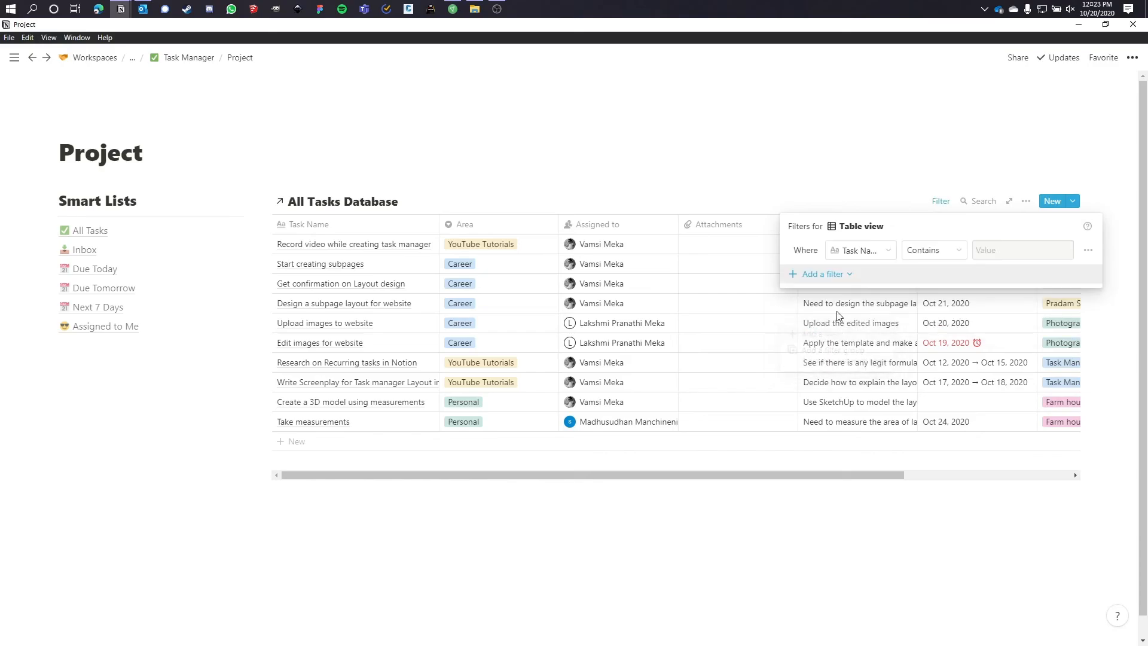
{"action": "left_click", "coordinate": [849, 251]}
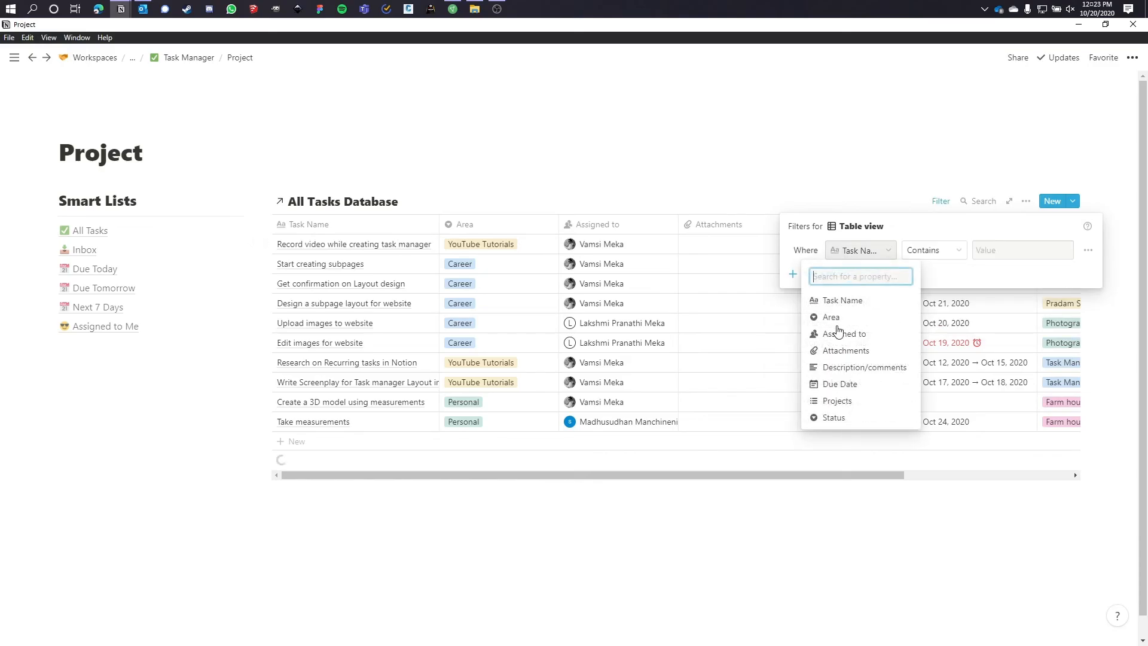
{"action": "left_click", "coordinate": [869, 408]}
{"action": "left_click", "coordinate": [1022, 254]}
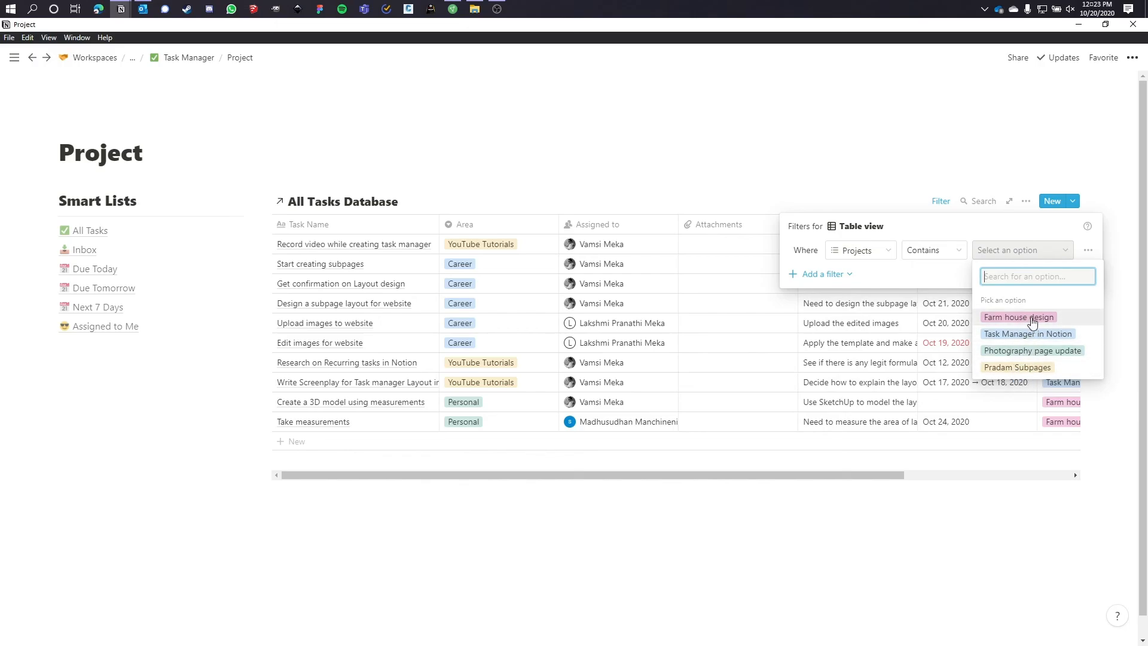
{"action": "left_click", "coordinate": [1029, 367]}
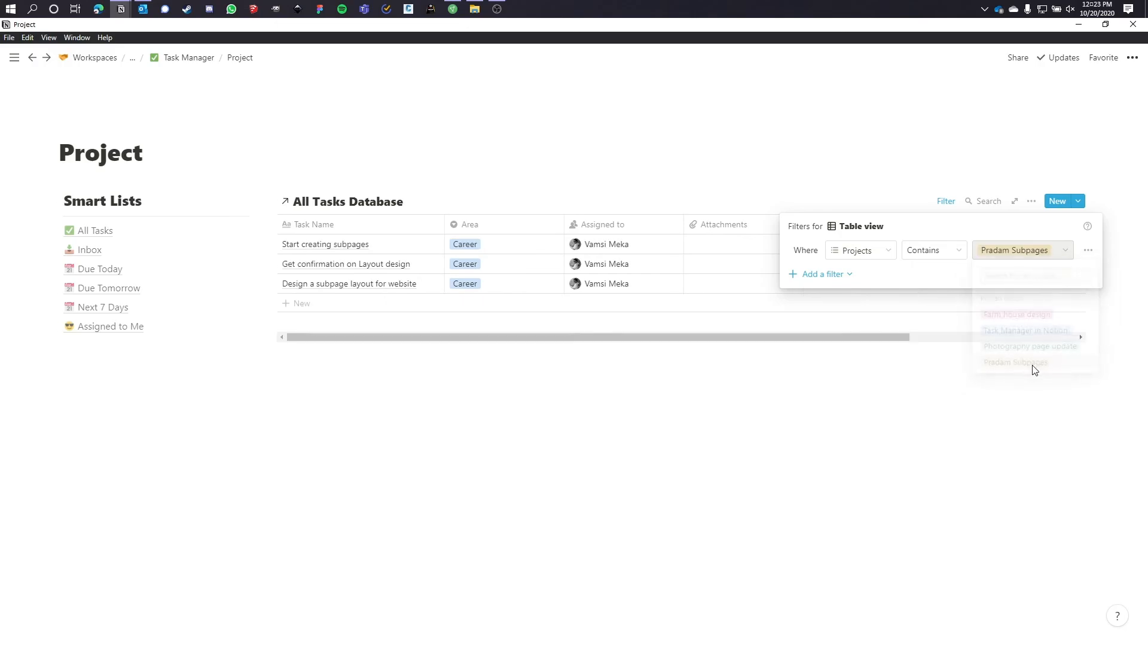
- Hide the Projects column in the Project page's linked All Tasks Database
{"action": "left_click_drag", "start_coordinate": [1064, 225], "coordinate": [586, 231]}
{"action": "left_click", "coordinate": [586, 230]}
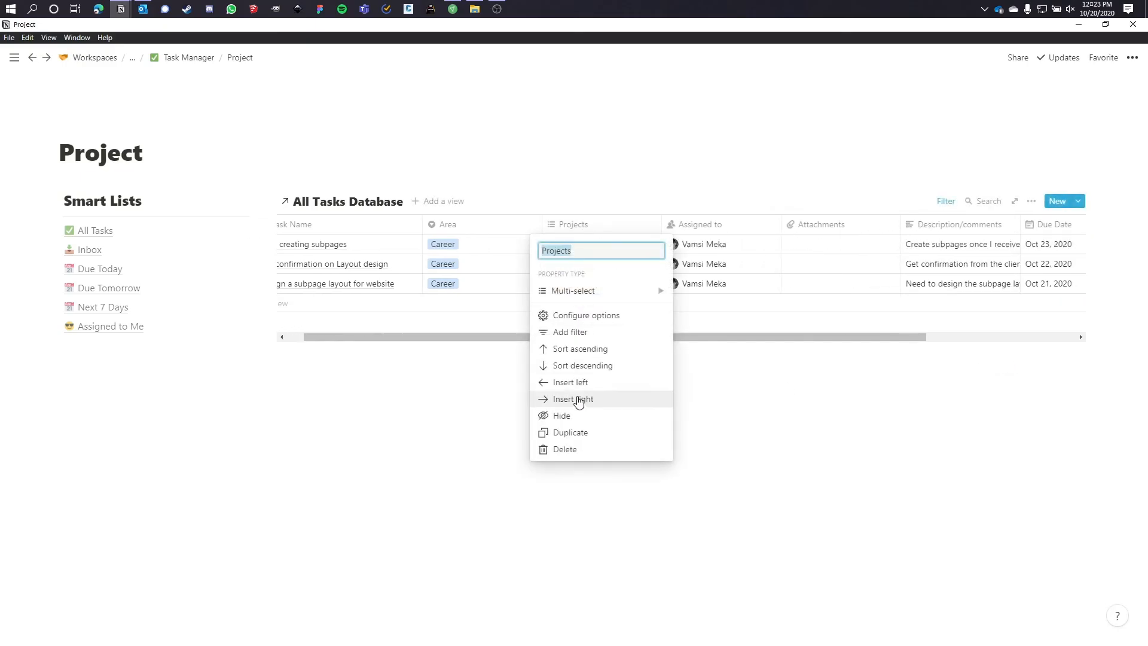
{"action": "left_click", "coordinate": [571, 415]}
{"action": "double_click", "coordinate": [104, 157]}
{"action": "key", "text": "ctrl+z"}
{"action": "left_click", "coordinate": [602, 230]}
{"action": "left_click", "coordinate": [579, 414]}
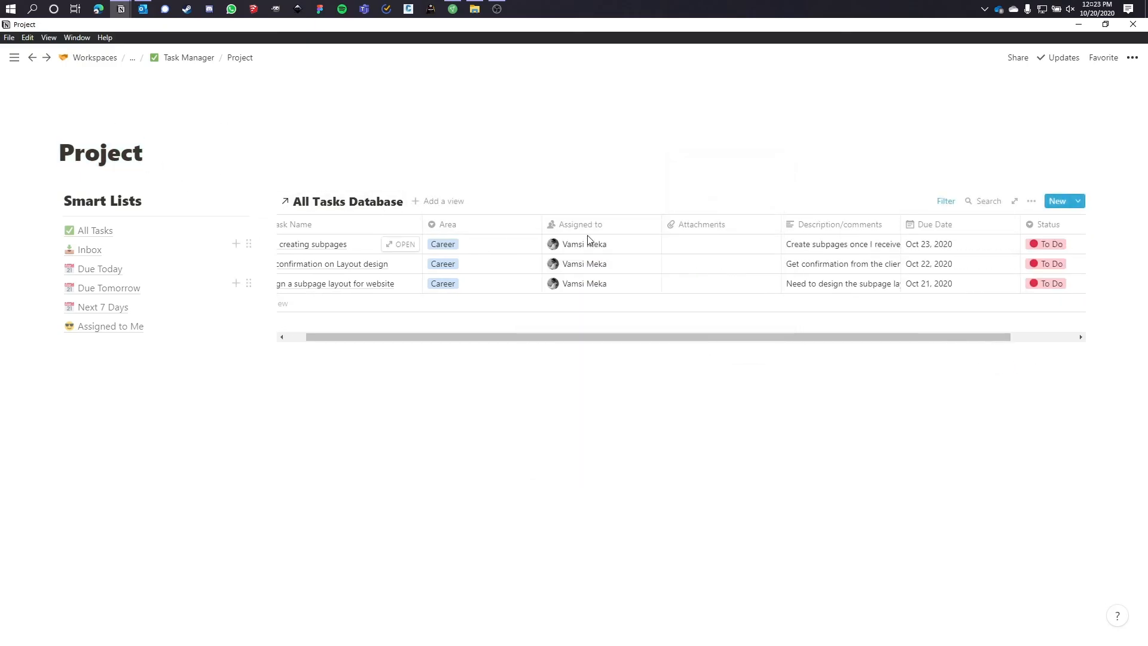
- Reorder the linked database's columns to Task Name, Status, Area, Description/comments, Due Date, Assigned to, Attachments, and turn on cell wrapping
{"action": "left_click_drag", "start_coordinate": [839, 224], "coordinate": [640, 231]}
{"action": "left_click_drag", "start_coordinate": [1047, 224], "coordinate": [461, 226]}
{"action": "left_click_drag", "start_coordinate": [652, 232], "coordinate": [505, 223]}
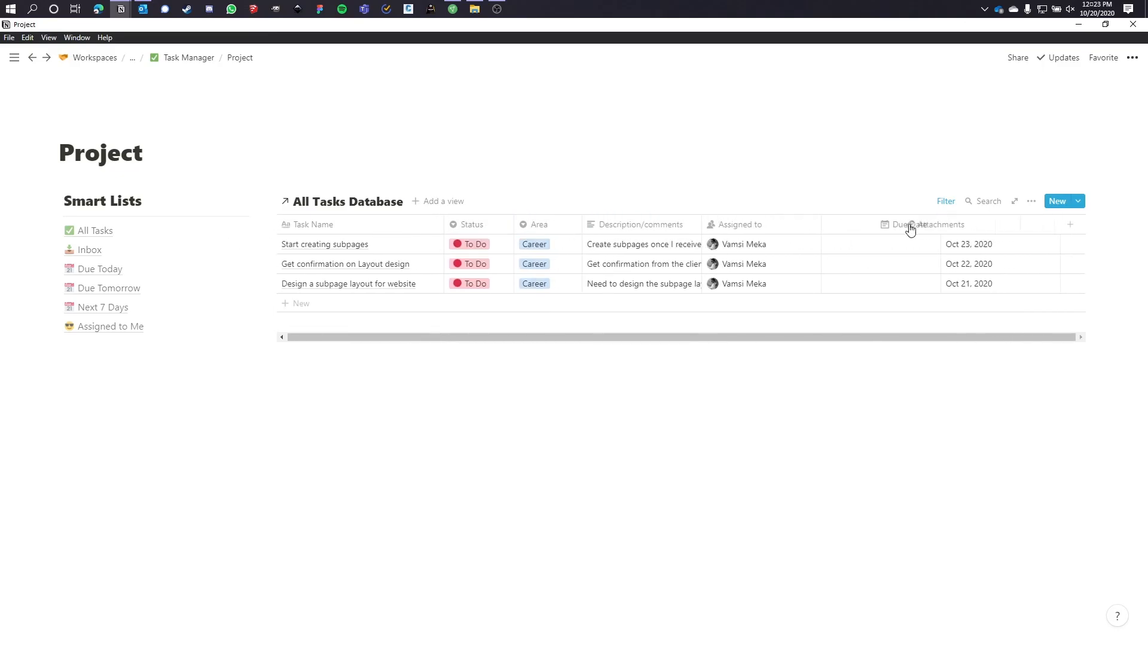
{"action": "left_click_drag", "start_coordinate": [910, 229], "coordinate": [743, 225]}
{"action": "left_click", "coordinate": [1031, 201]}
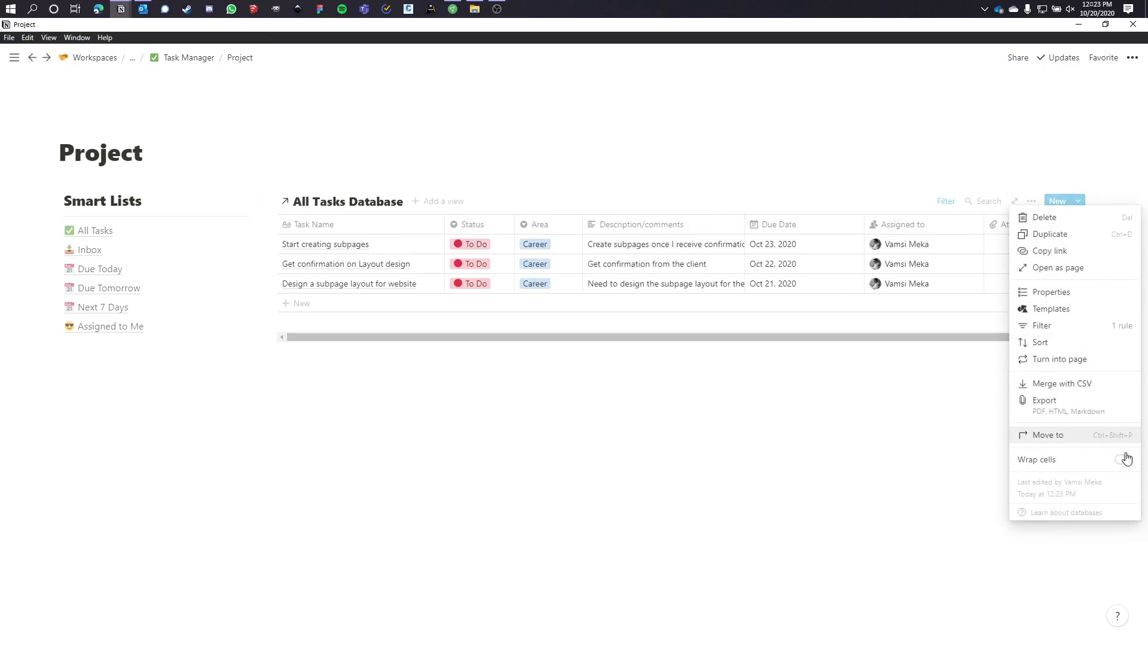
{"action": "left_click", "coordinate": [1122, 459]}
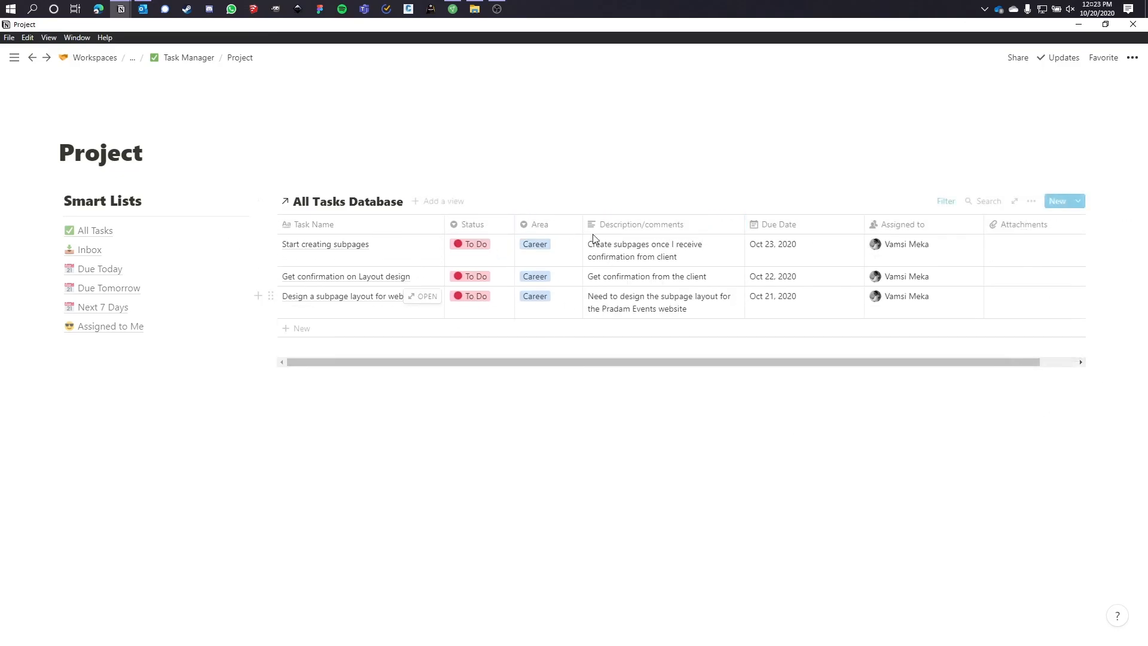
- Create a page from the New Project template in Task Manager, rename it "Pradam Subpage", and return to Task Manager
{"action": "left_click", "coordinate": [106, 232]}
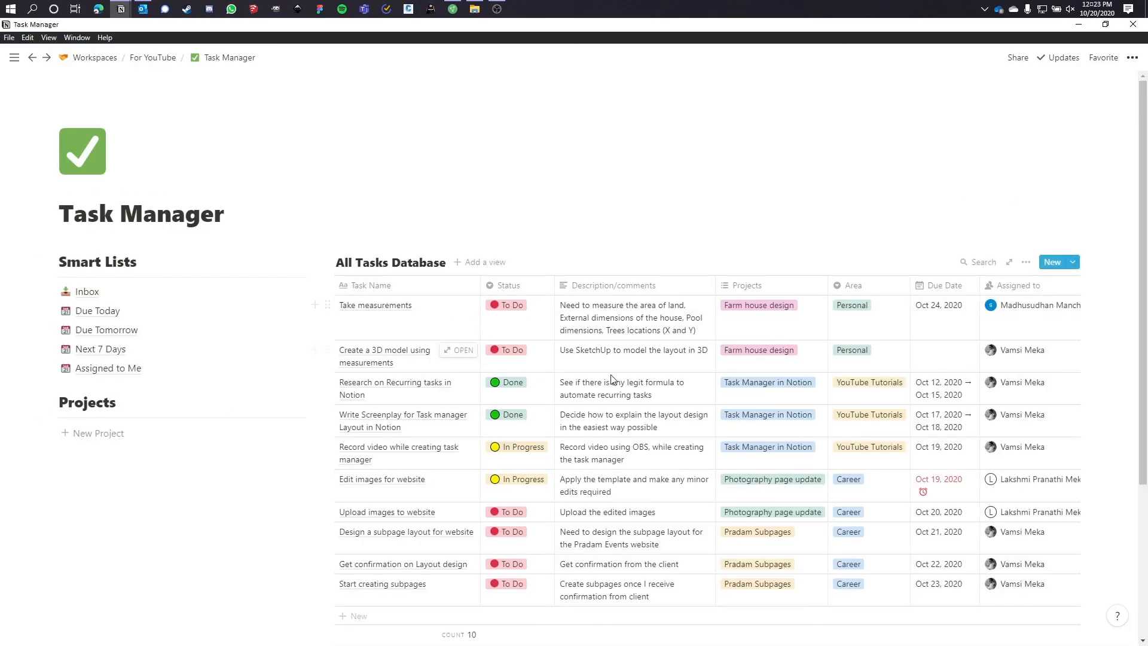
{"action": "scroll", "coordinate": [837, 248], "scroll_direction": "down", "scroll_amount": 3}
{"action": "left_click", "coordinate": [85, 254]}
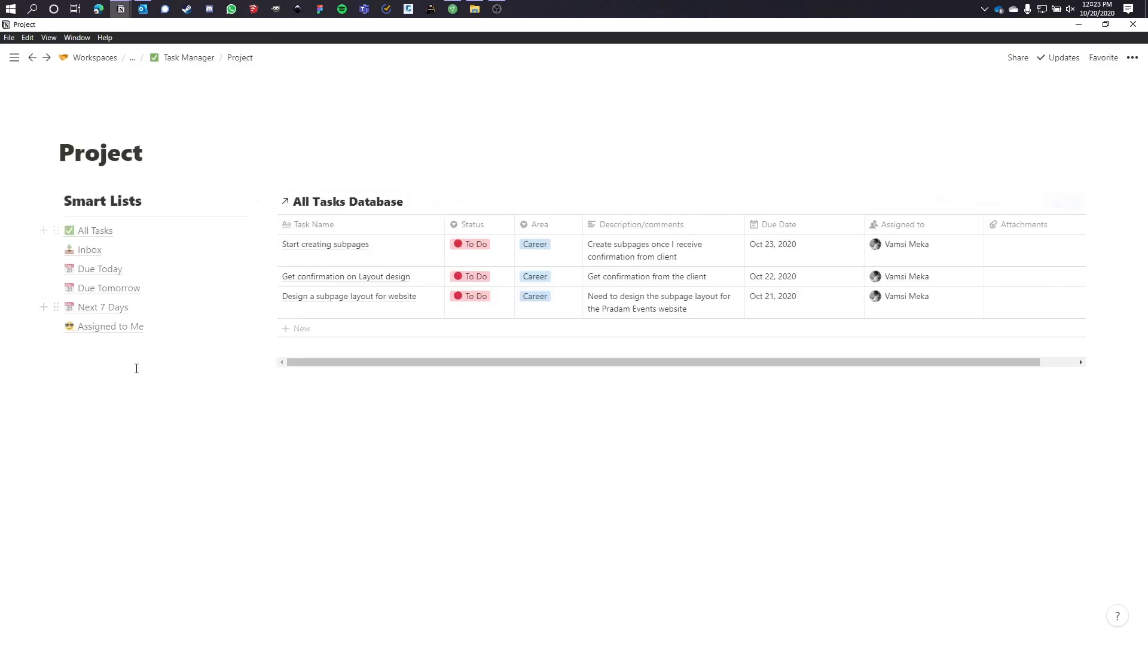
{"action": "left_click_drag", "start_coordinate": [143, 154], "coordinate": [72, 154]}
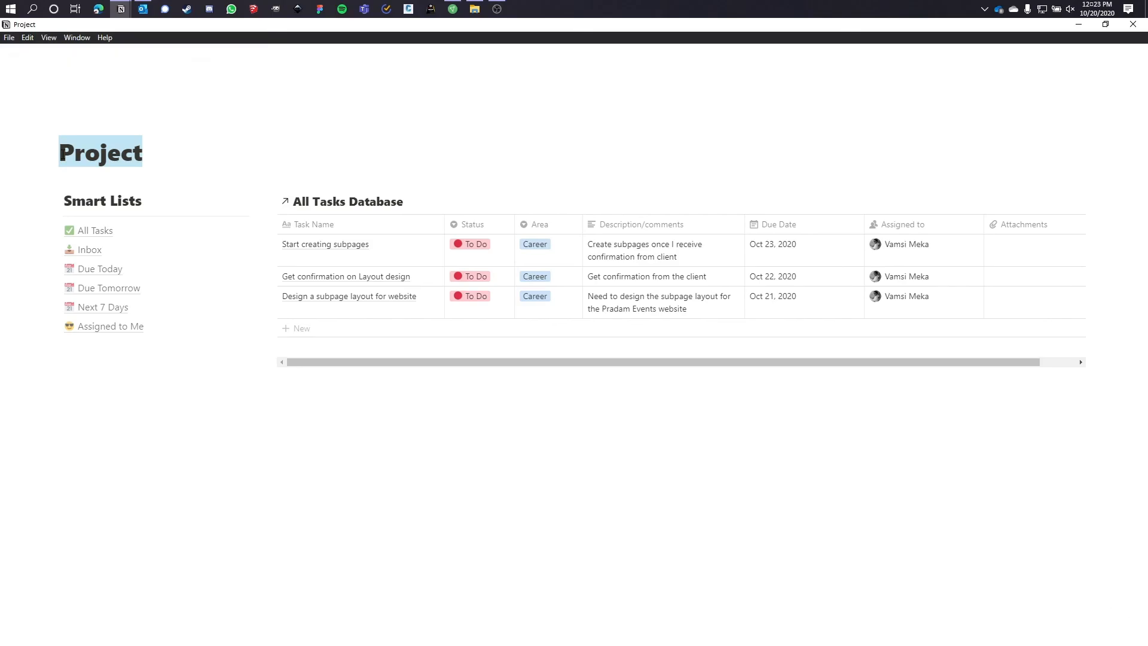
{"action": "type", "text": "Pradam Subpage"}
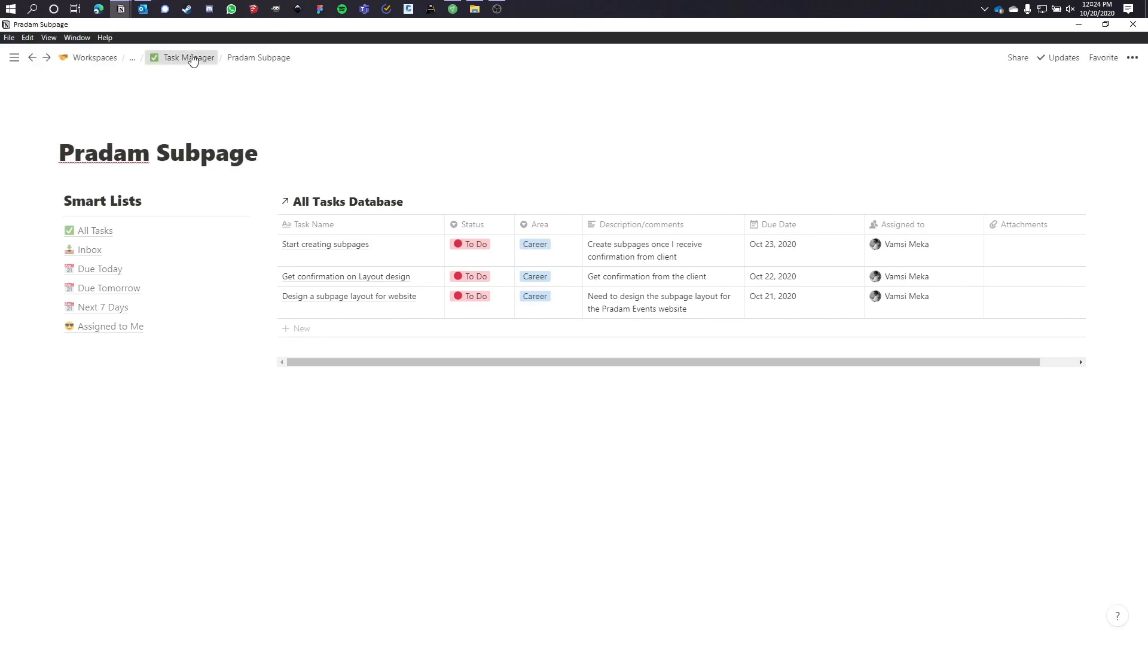
{"action": "left_click", "coordinate": [188, 57]}
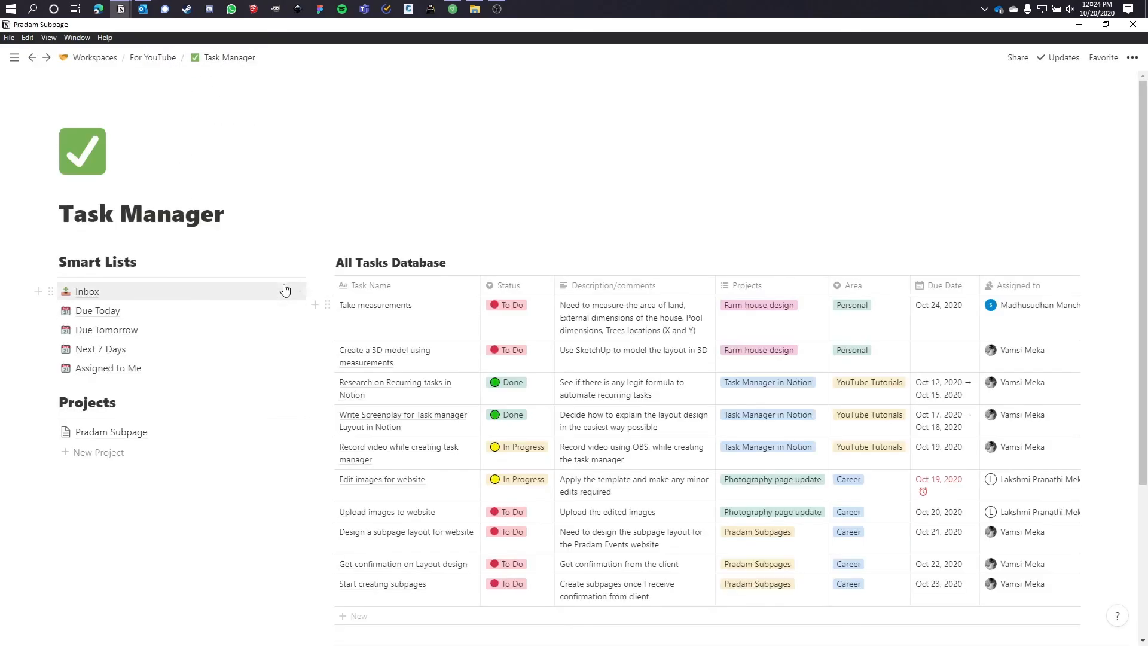
- Review the task filter on the Pradam Subpage project page and return to Task Manager
{"action": "left_click", "coordinate": [116, 440]}
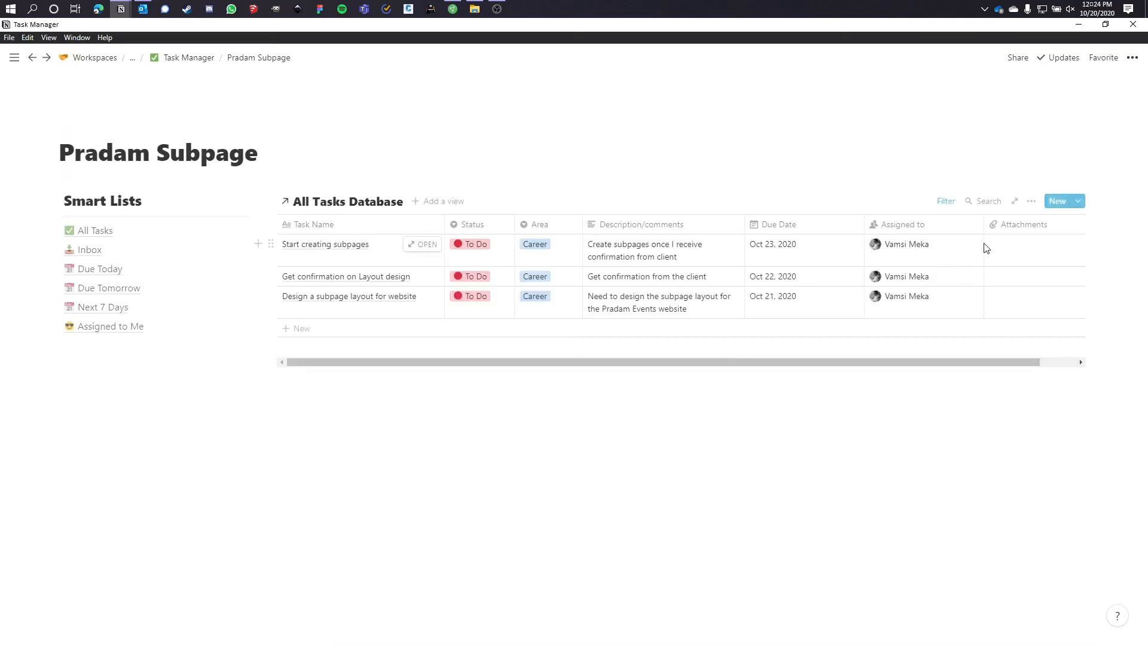
{"action": "left_click", "coordinate": [947, 202]}
{"action": "left_click", "coordinate": [844, 414]}
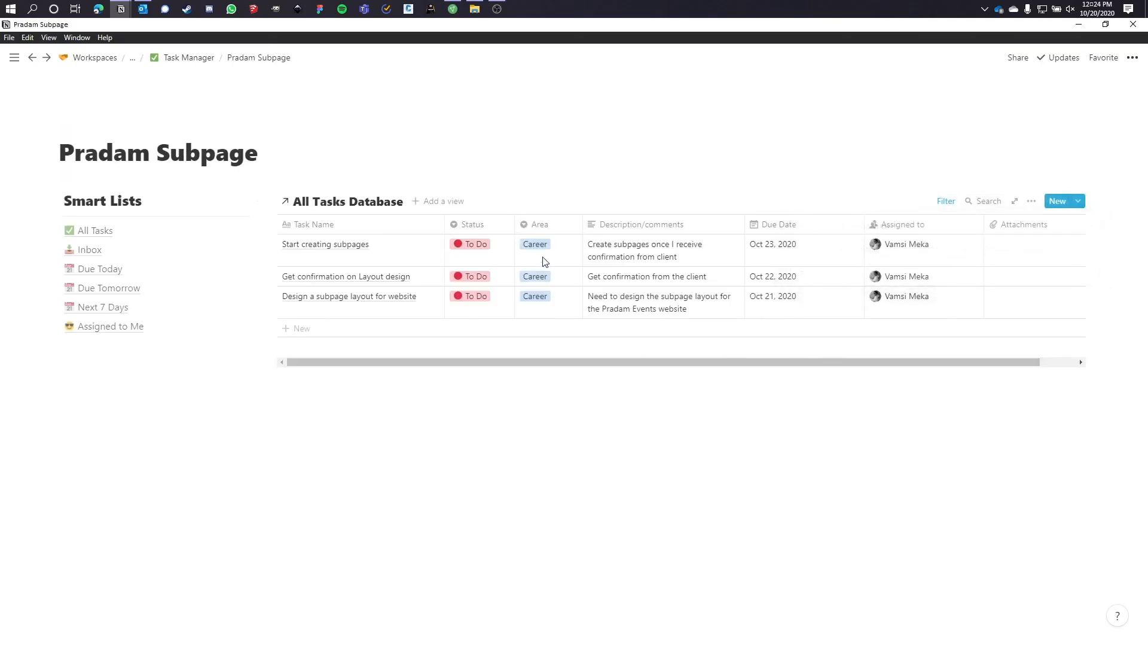
{"action": "left_click", "coordinate": [187, 58]}
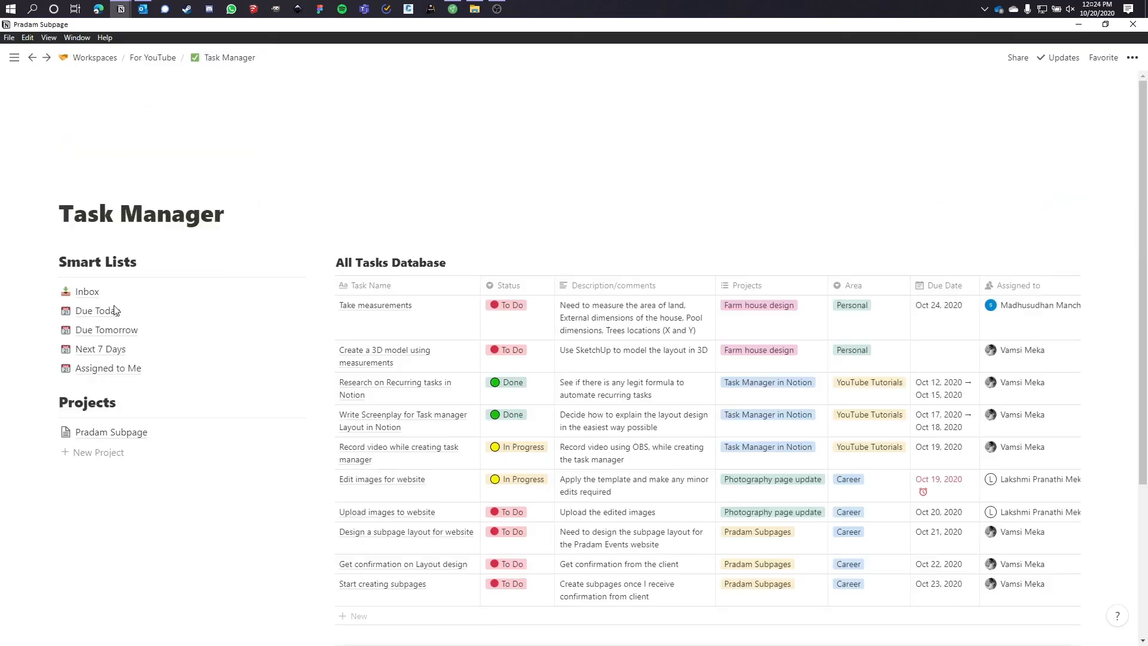
- Create another page from the New Project template and set its All Tasks Database filter to Projects contains "Farm house design"
{"action": "left_click", "coordinate": [100, 453]}
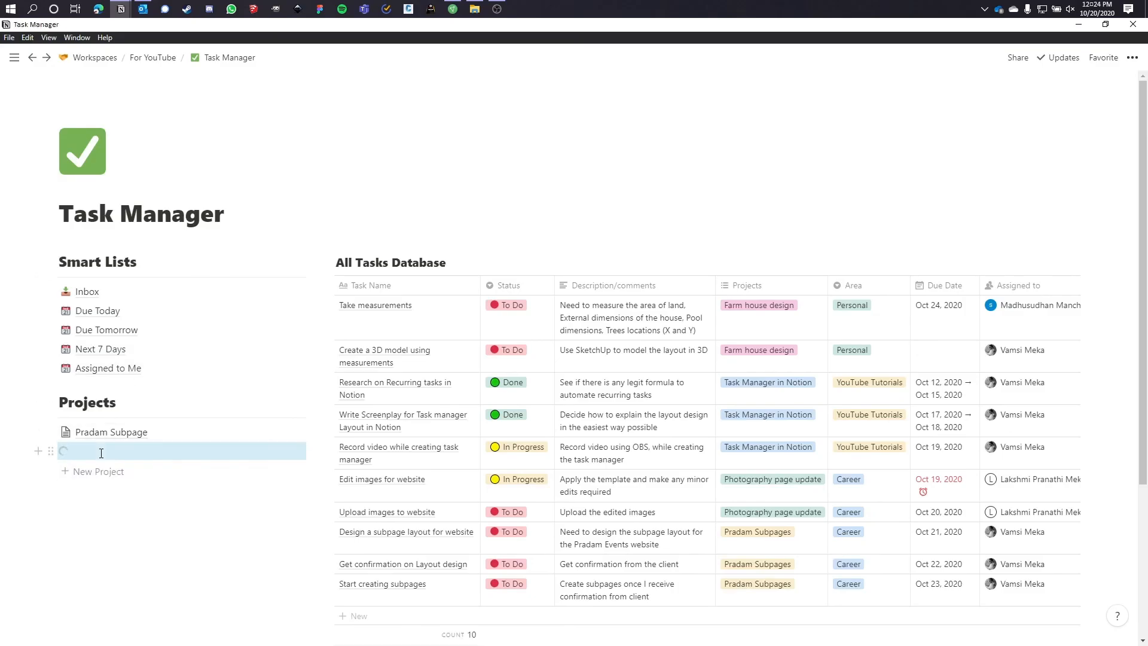
{"action": "left_click", "coordinate": [946, 202]}
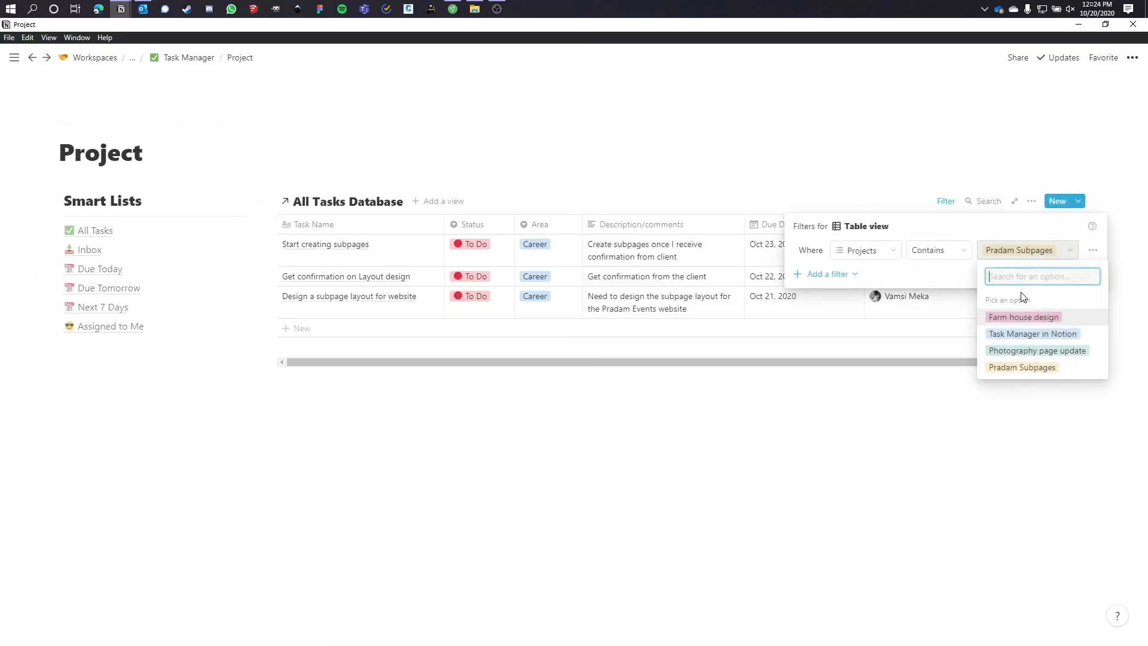
{"action": "left_click", "coordinate": [1023, 317]}
{"action": "left_click", "coordinate": [869, 410]}
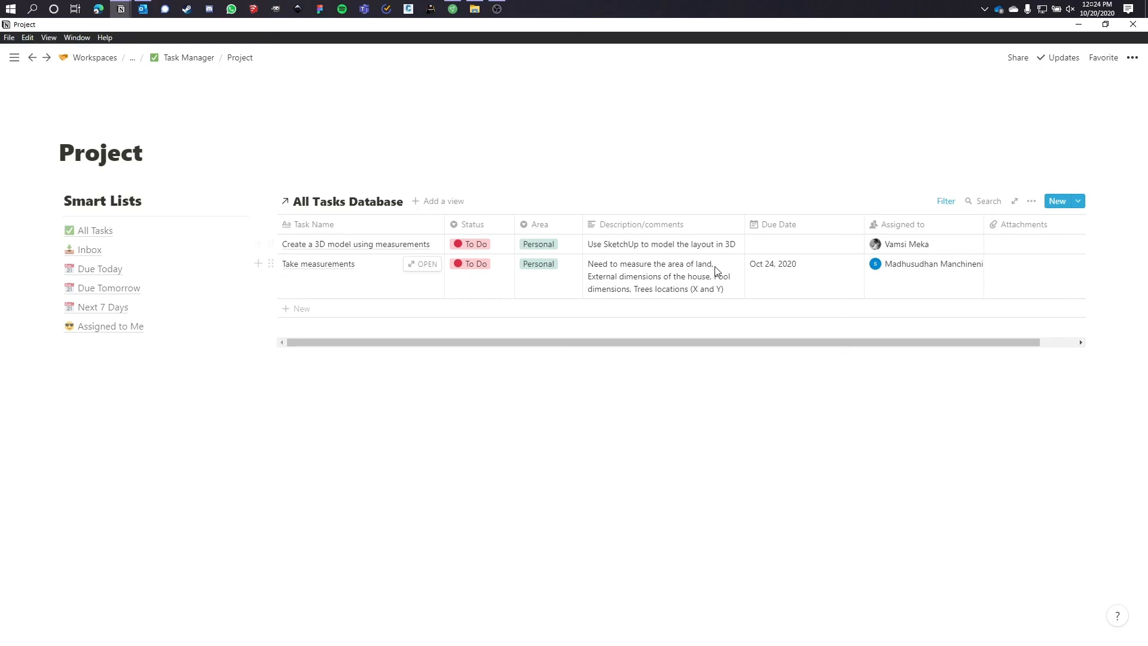
- Rename the second new Project page "Farm house design" and go back to the Projects list in Task Manager
{"action": "left_click", "coordinate": [177, 60]}
{"action": "left_click", "coordinate": [72, 447]}
{"action": "double_click", "coordinate": [113, 156]}
{"action": "type", "text": "Farm house design"}
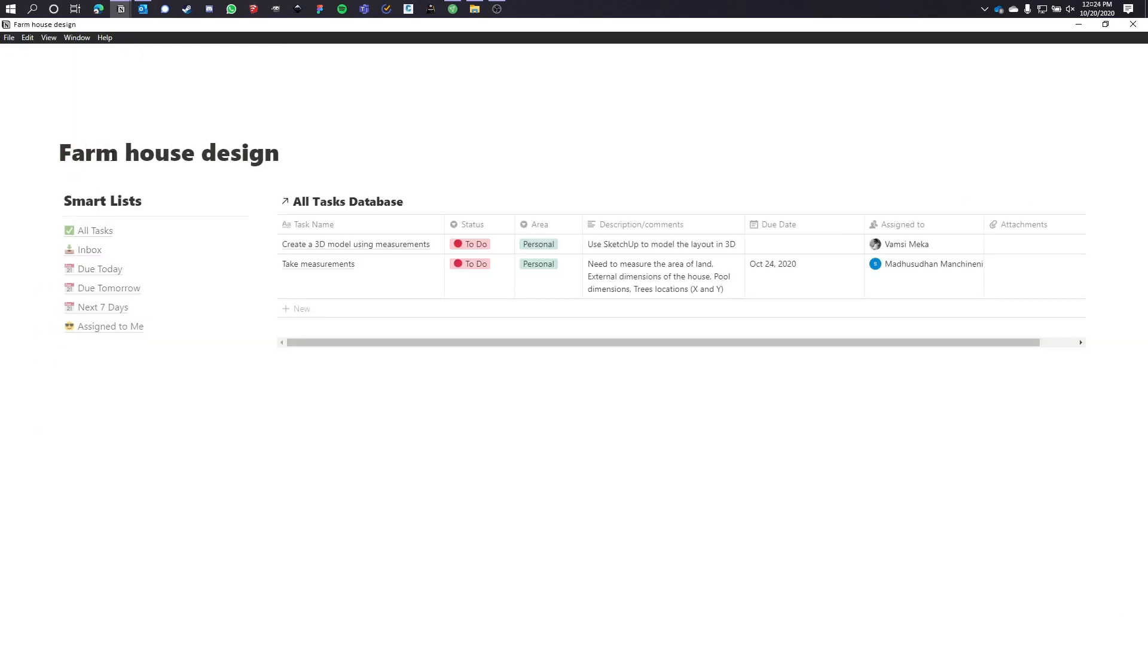
{"action": "left_click", "coordinate": [102, 231]}
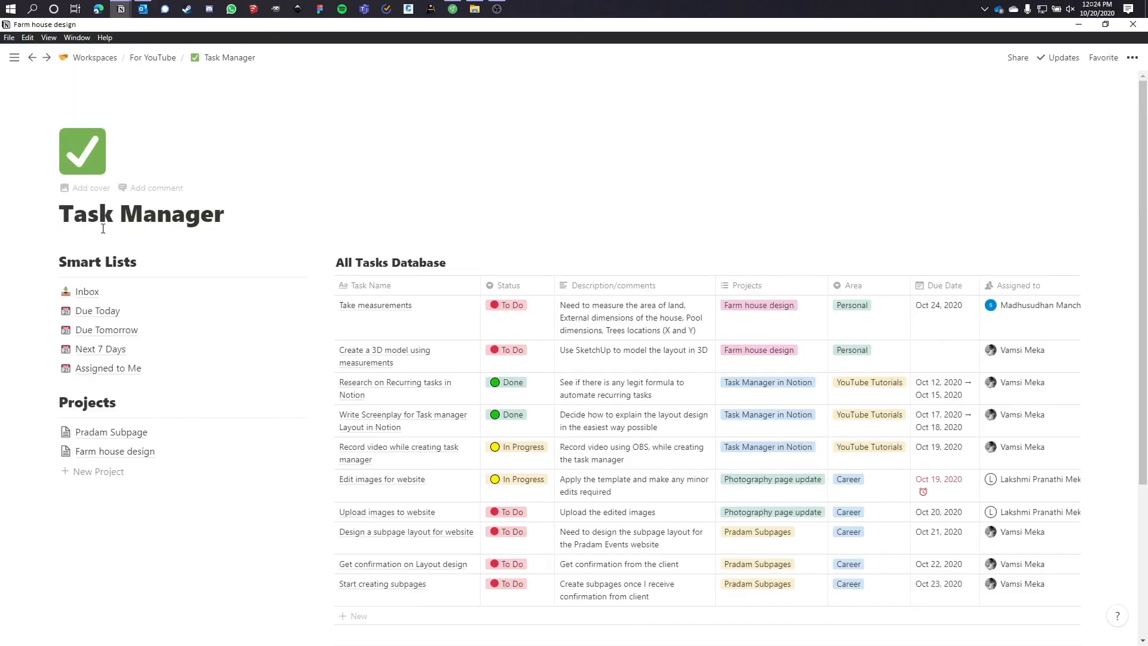
{"action": "scroll", "coordinate": [454, 447], "scroll_direction": "down", "scroll_amount": 1}
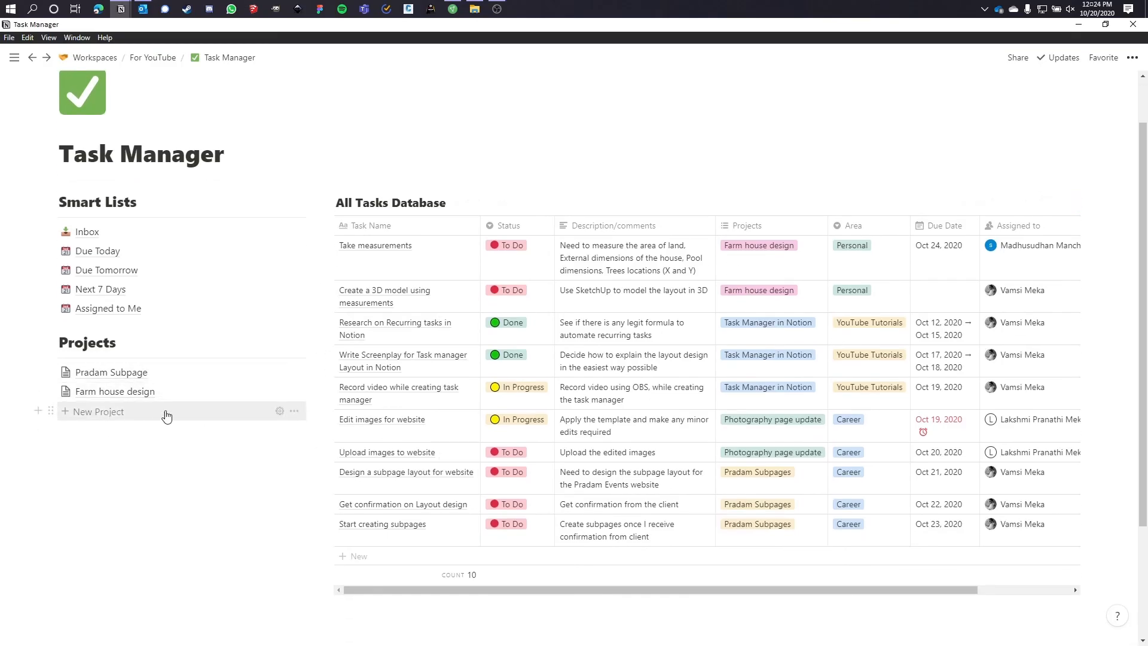